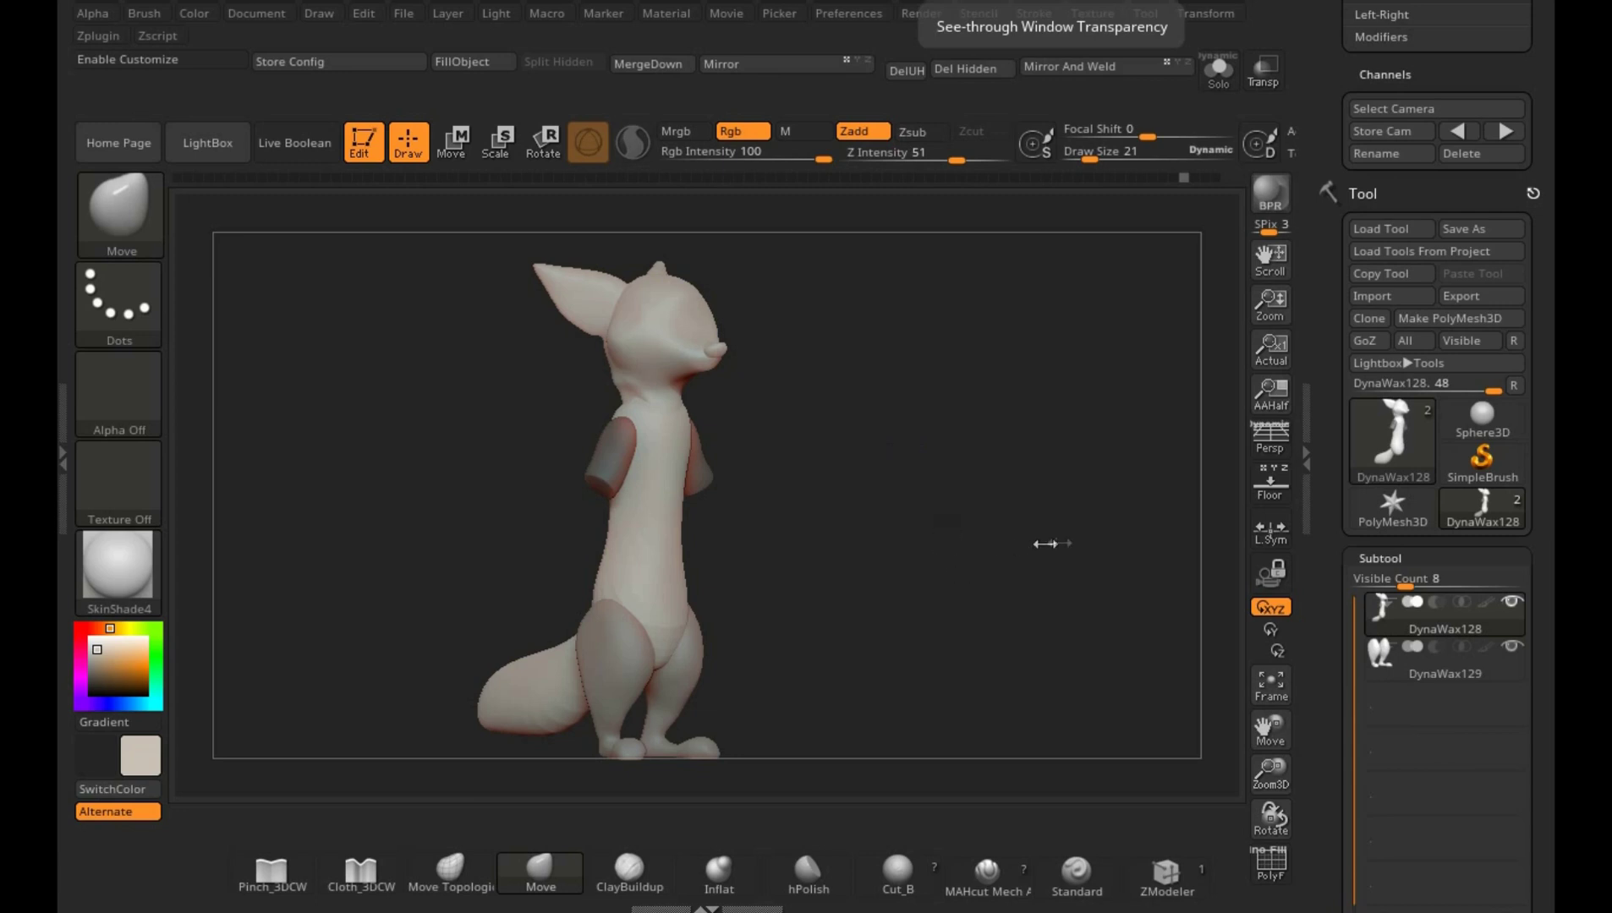
- Split the masked sleeves with Split Masked Points and select the new DynaWax129_001 subtool
mouse_move(1046, 544)
shift+mouse_down()
mouse_move(1017, 543)
mouse_move(1050, 577)
shift+mouse_up()
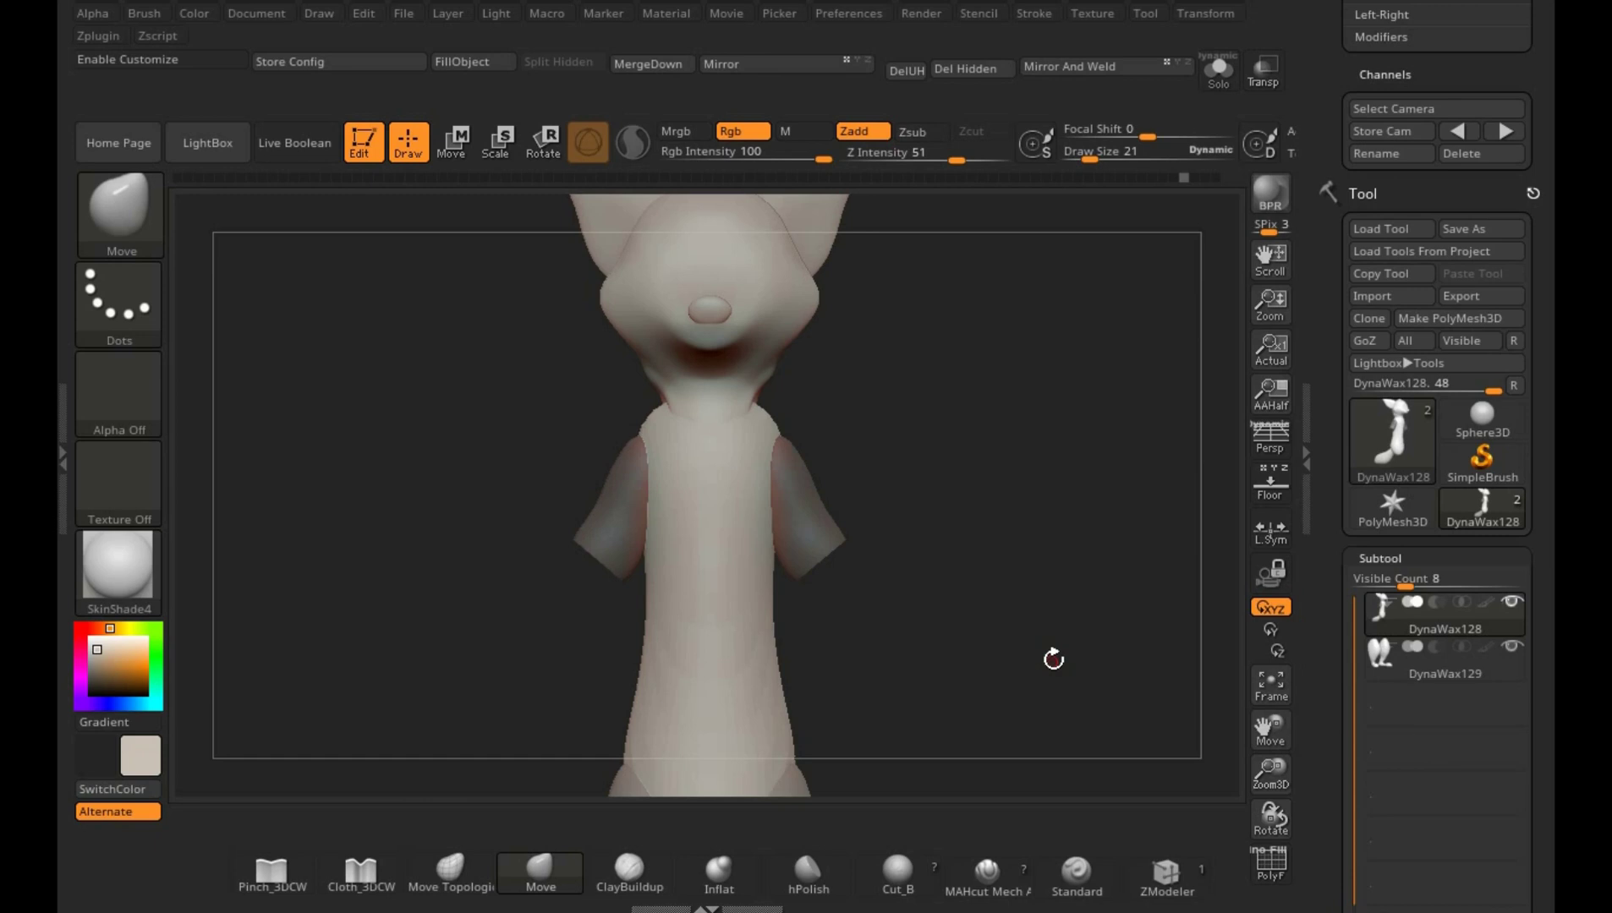
drag(1016, 582, 1015, 536)
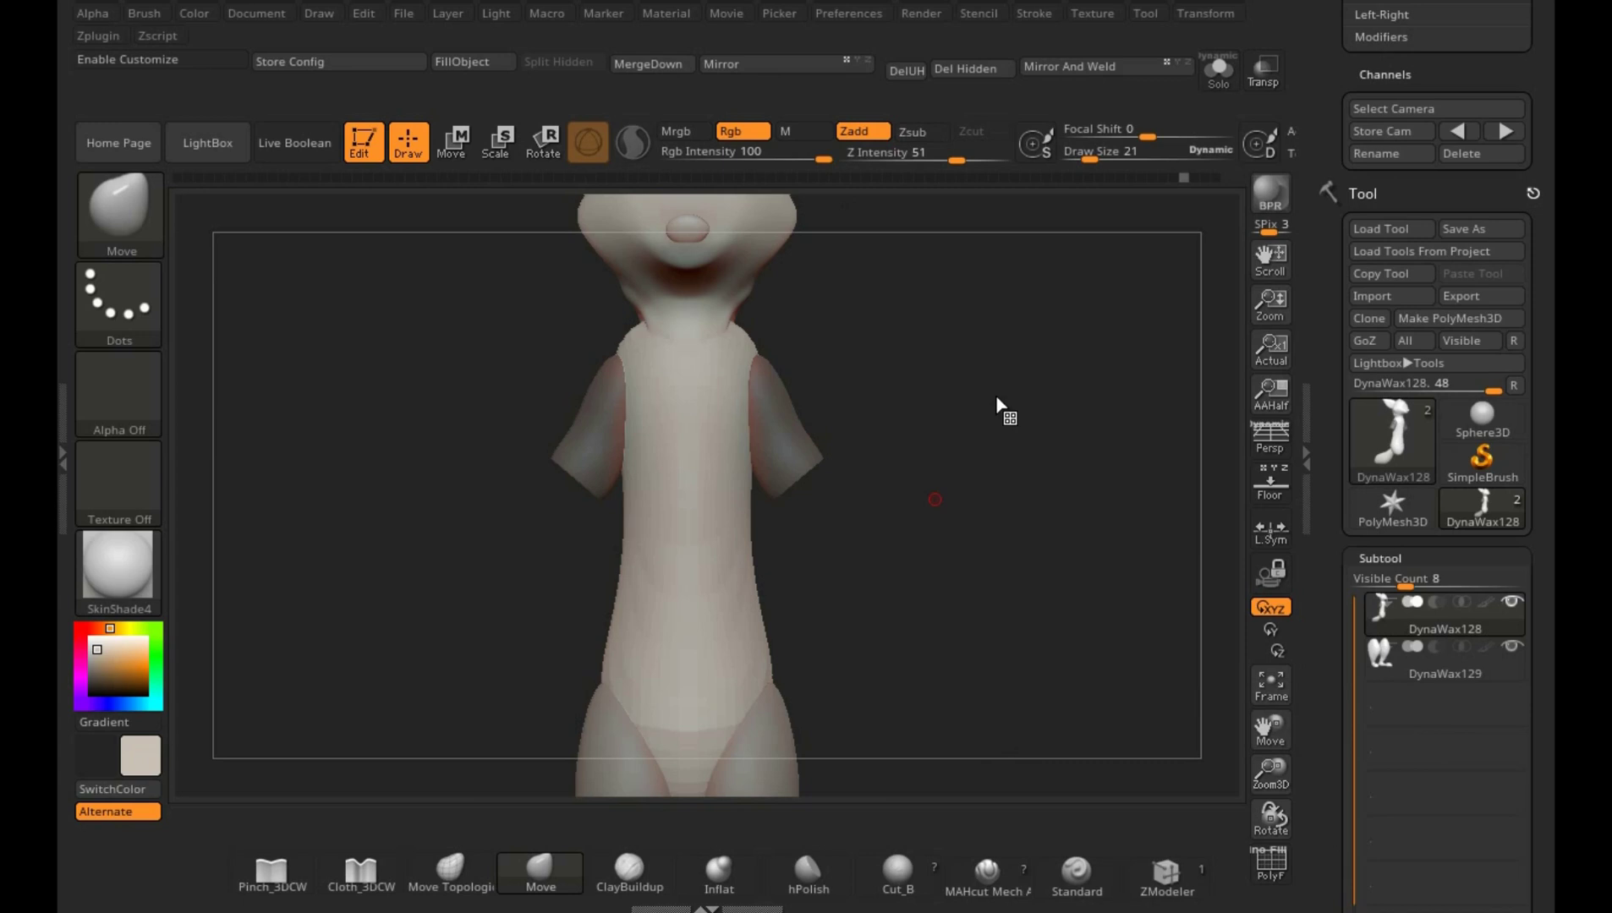
mouse_move(894, 500)
mouse_down()
mouse_move(938, 517)
mouse_move(849, 505)
mouse_move(888, 514)
mouse_move(998, 606)
mouse_up()
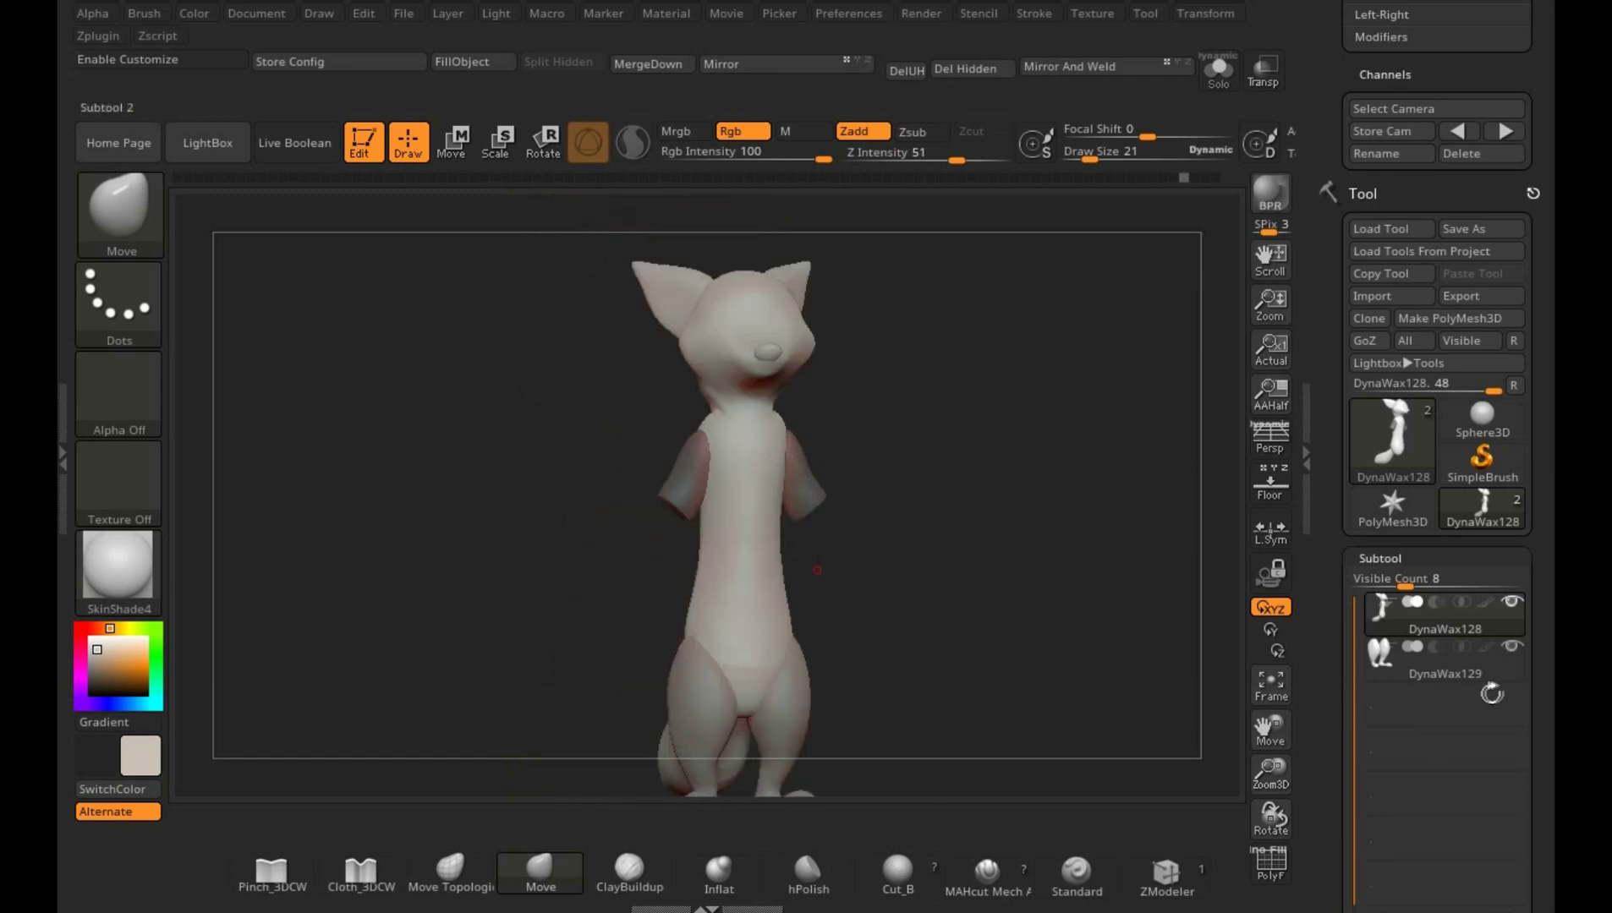
drag(1546, 632, 1538, 423)
scroll(1447, 694, down, 3)
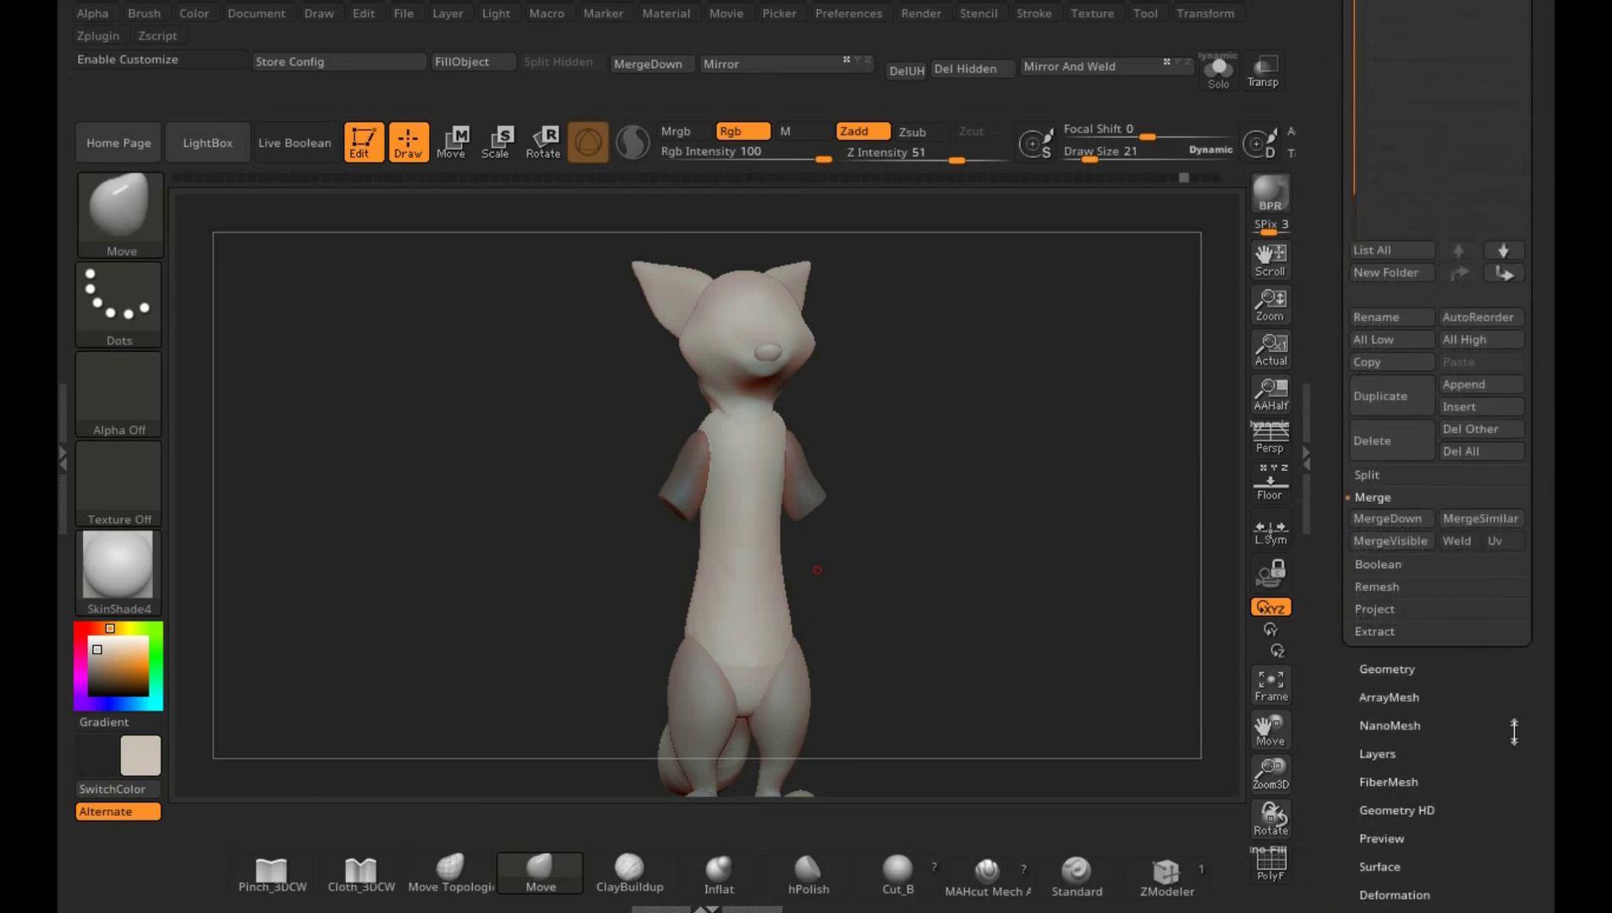
drag(1513, 731, 1514, 716)
click(1395, 467)
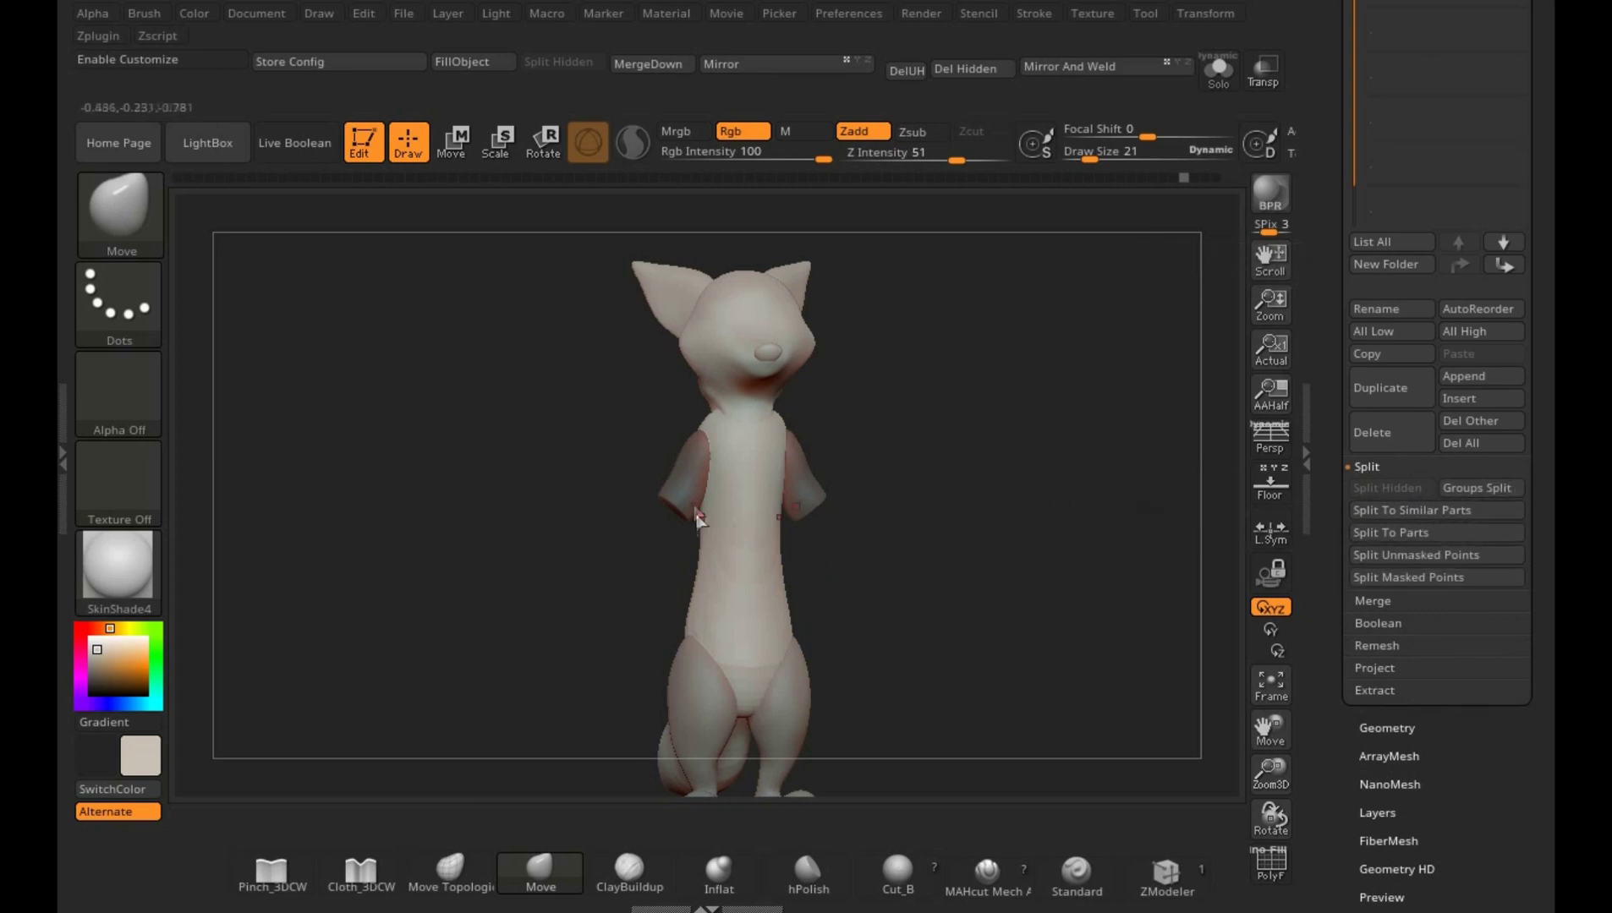
click(1460, 582)
scroll(1551, 463, up, 5)
scroll(1514, 417, up, 3)
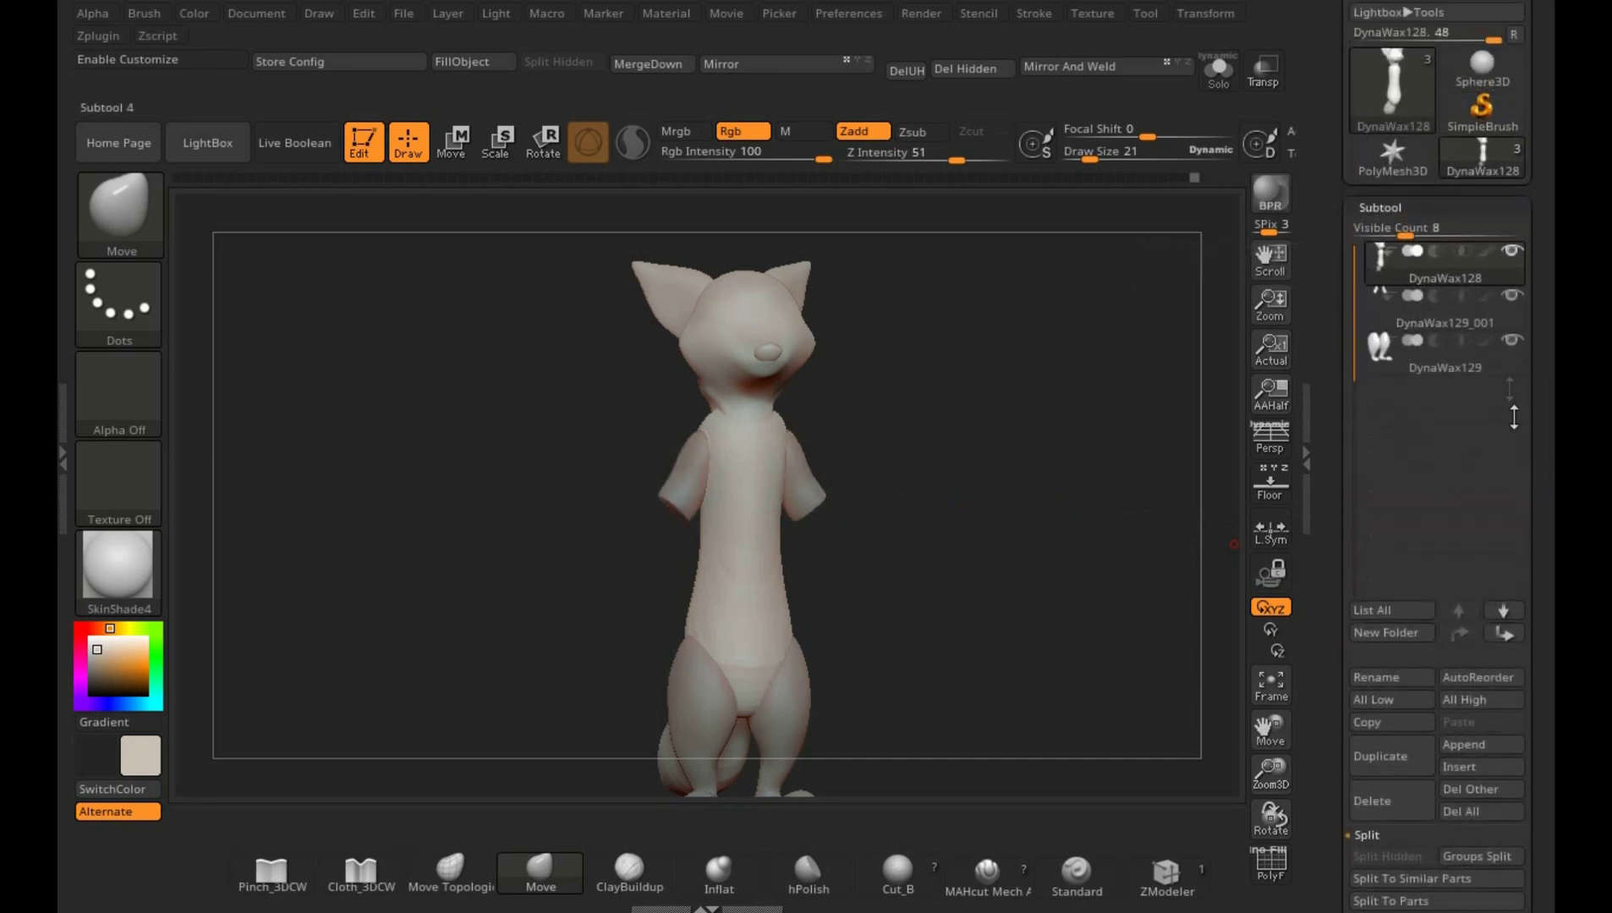
click(1507, 319)
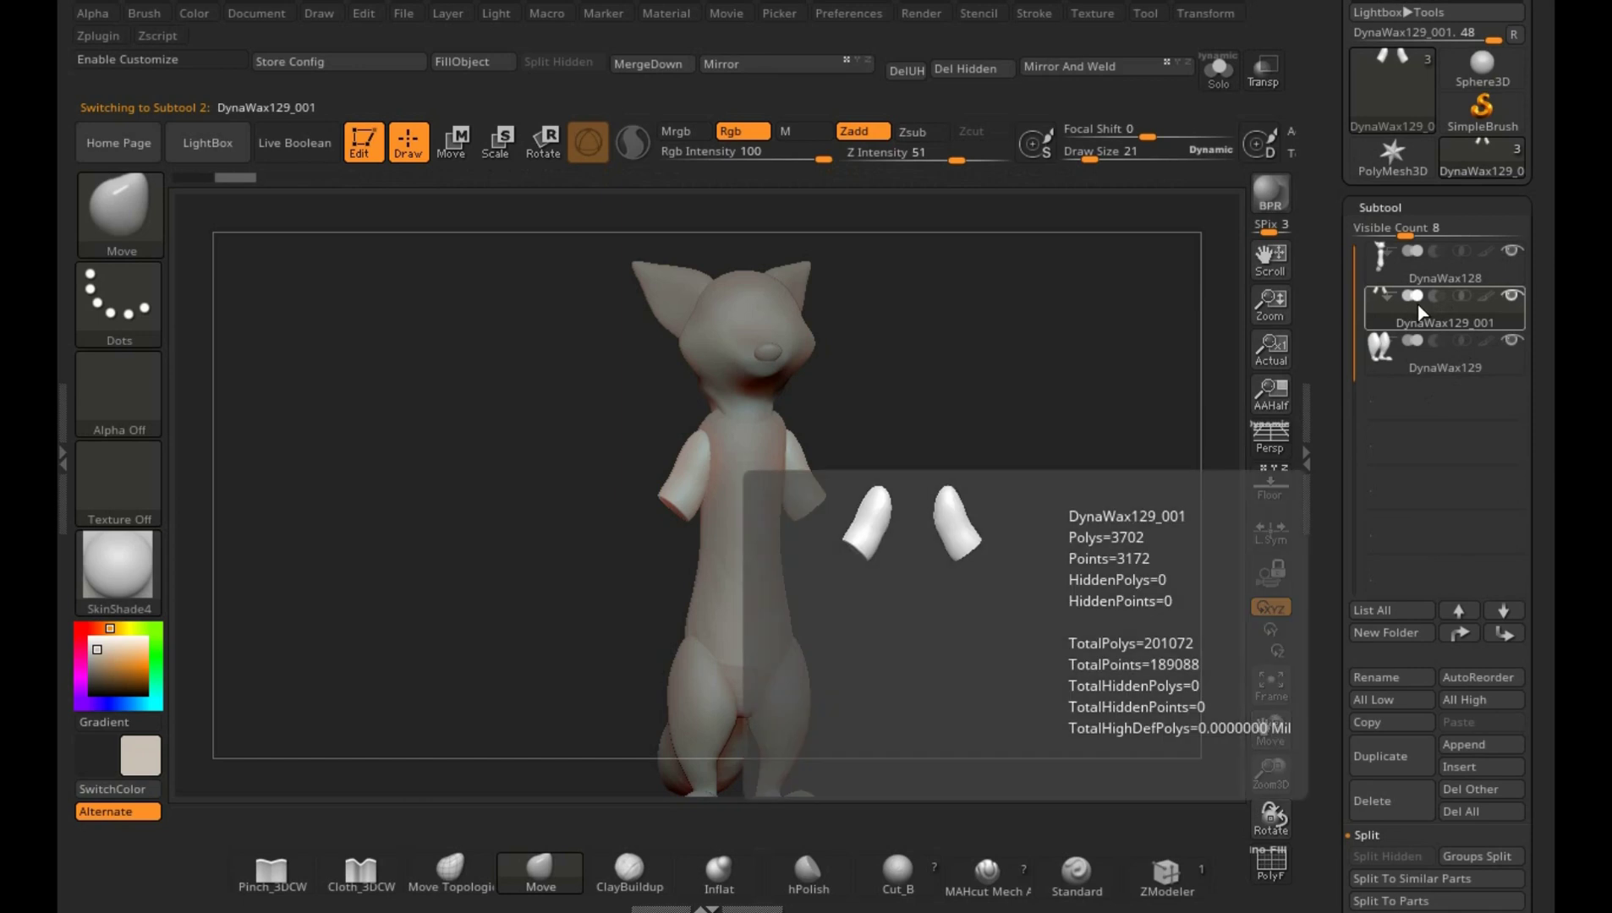
- Show the reference drawing behind the fox, zoom onto the torso, and set Draw Size to 236
drag(1032, 457, 1070, 505)
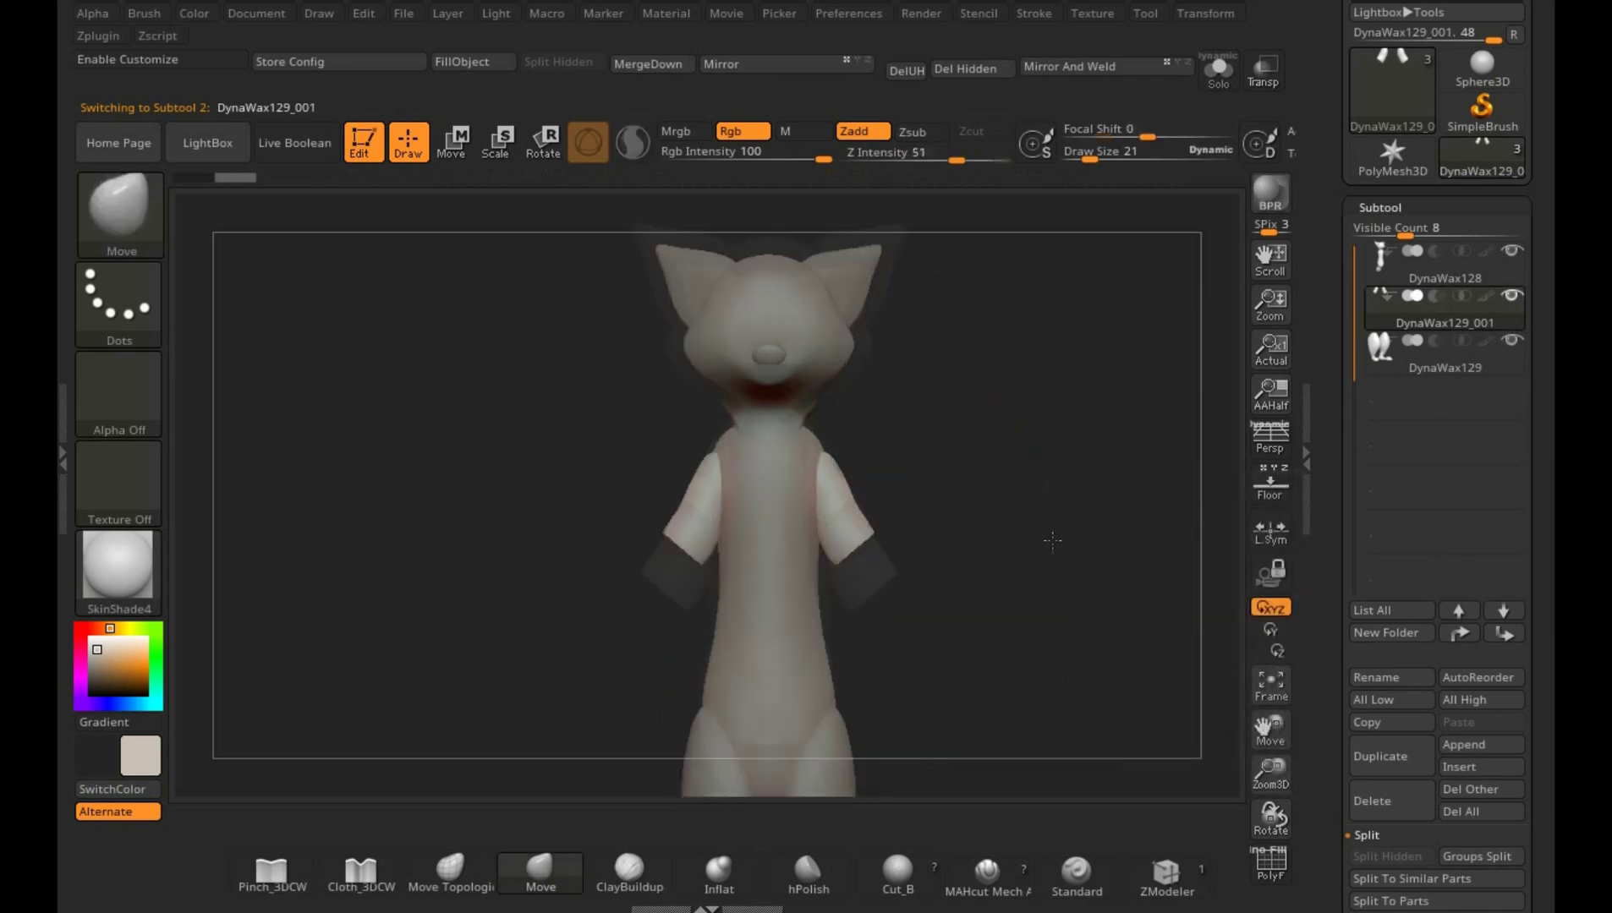
click(1277, 484)
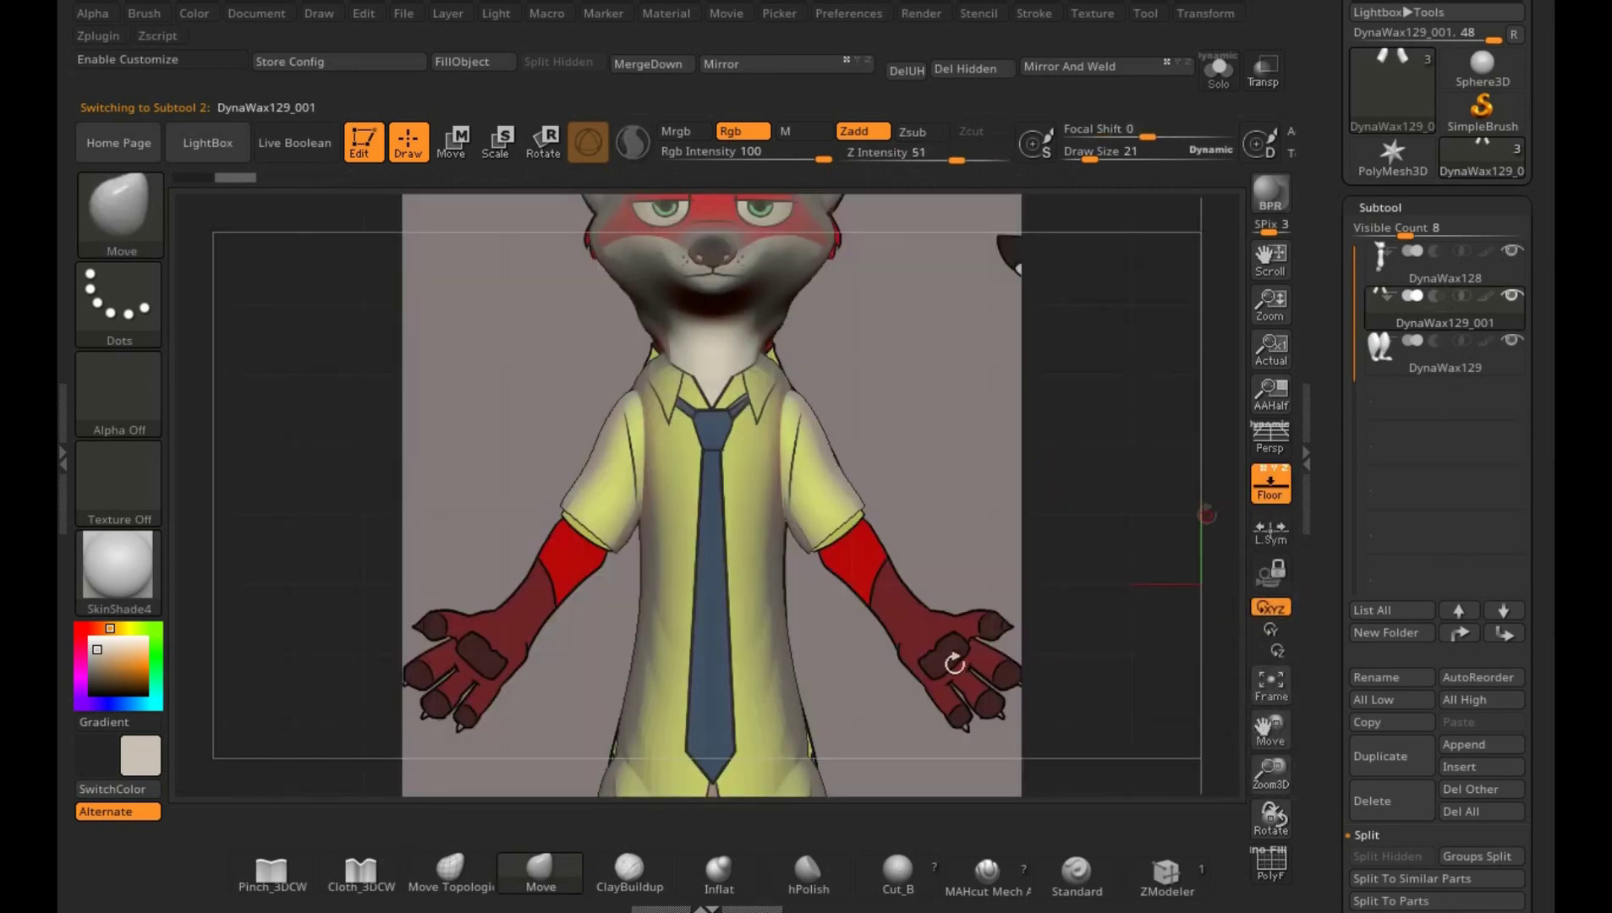
alt+drag(954, 664, 1129, 446)
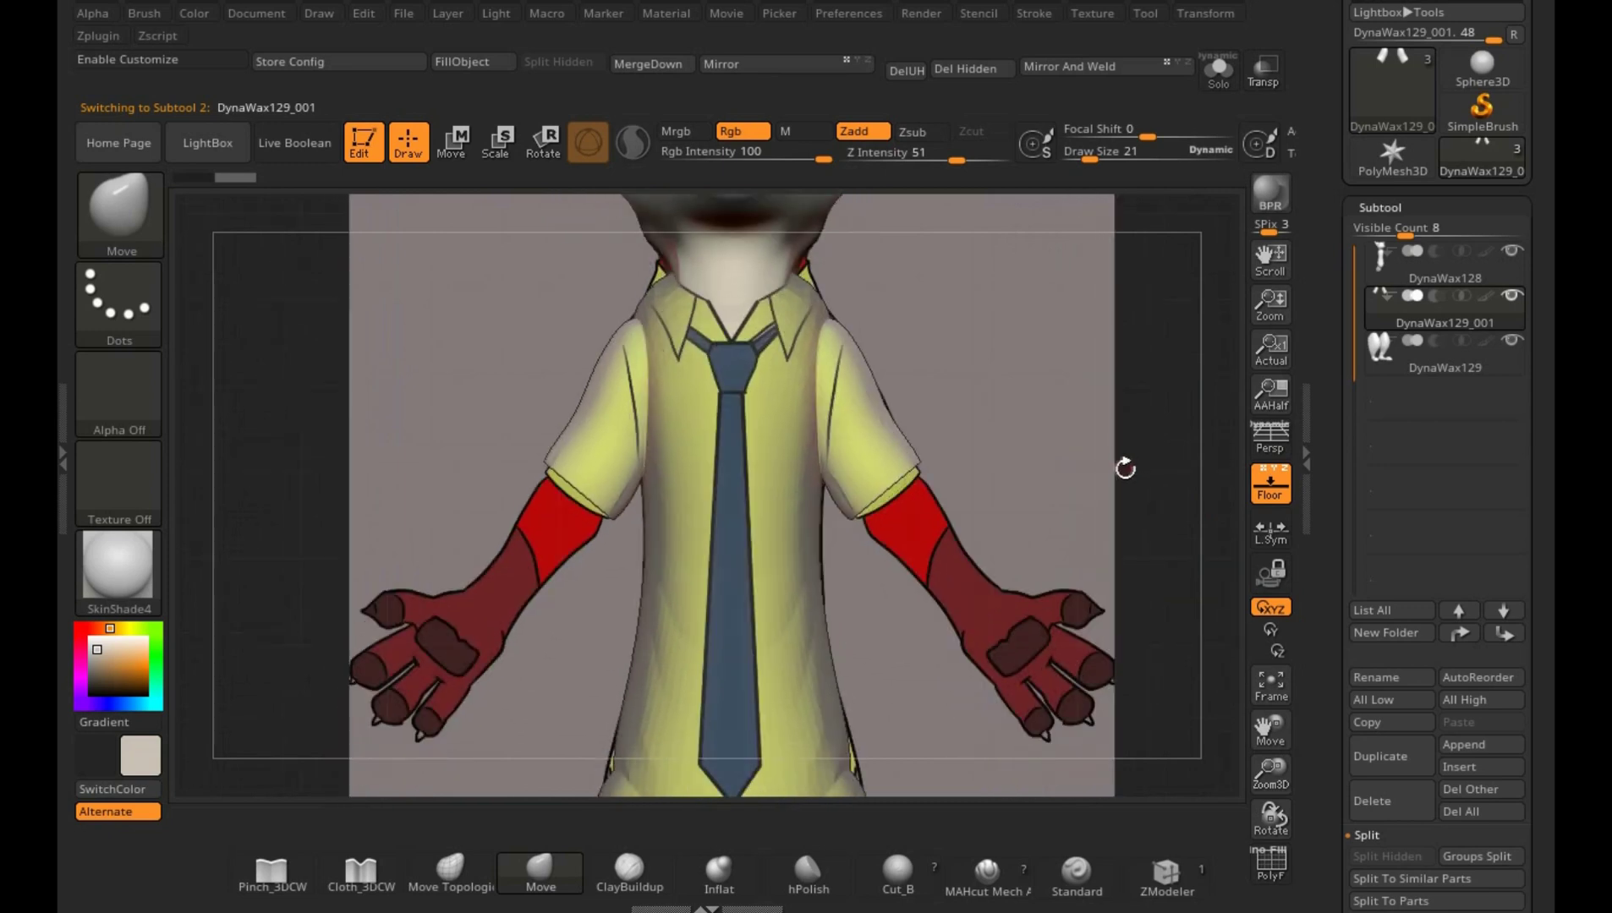
key(s)
key(s)
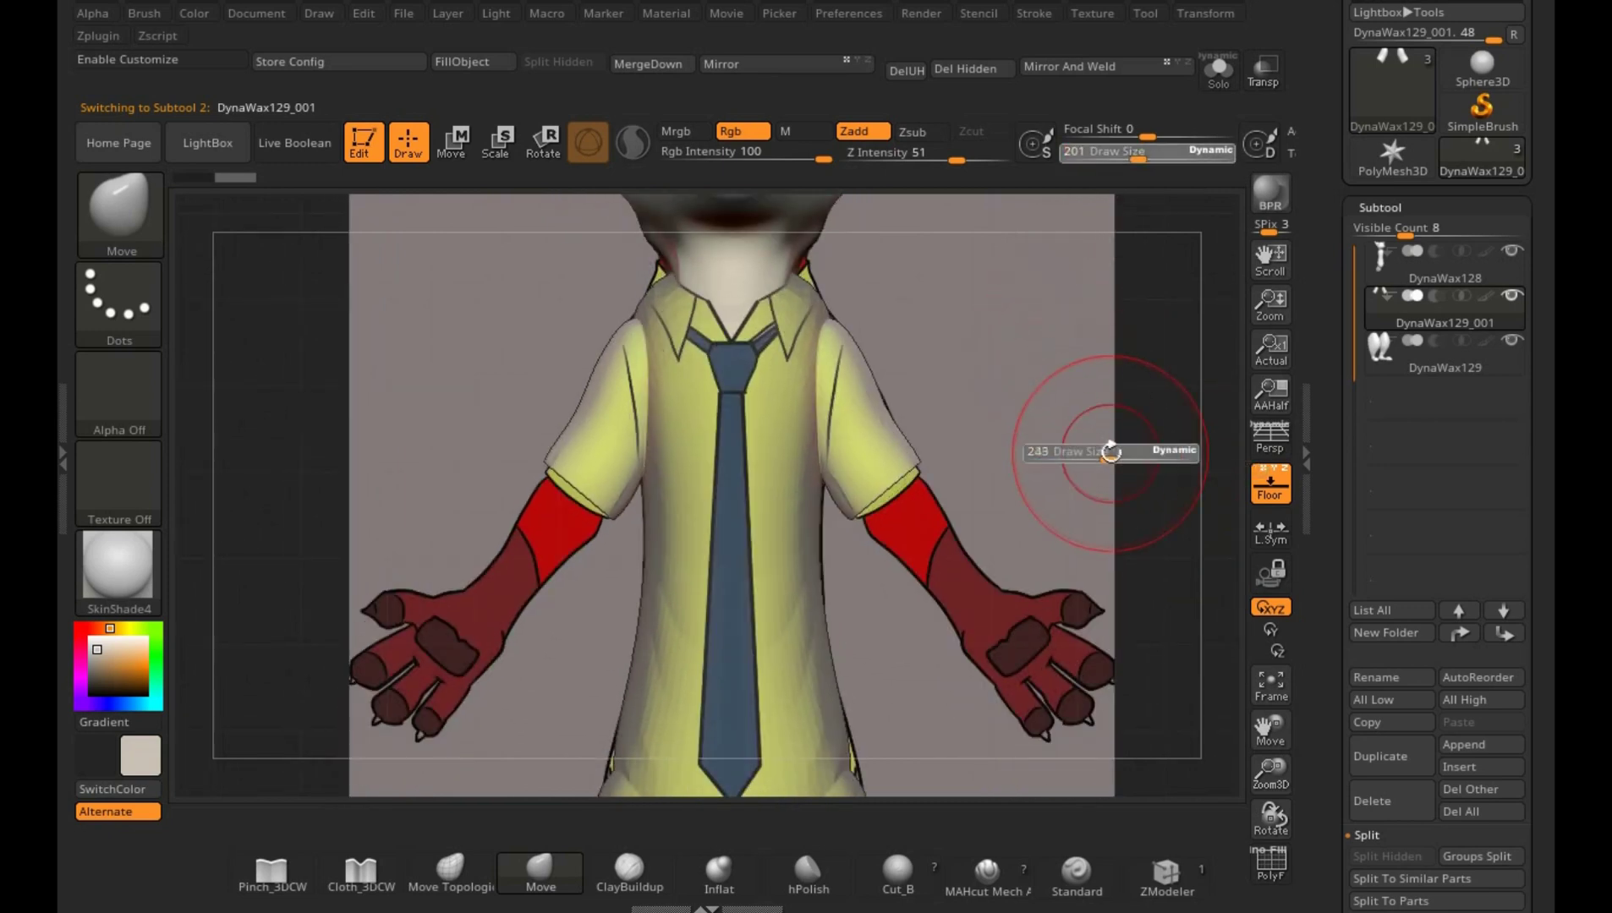
drag(1108, 450, 1141, 450)
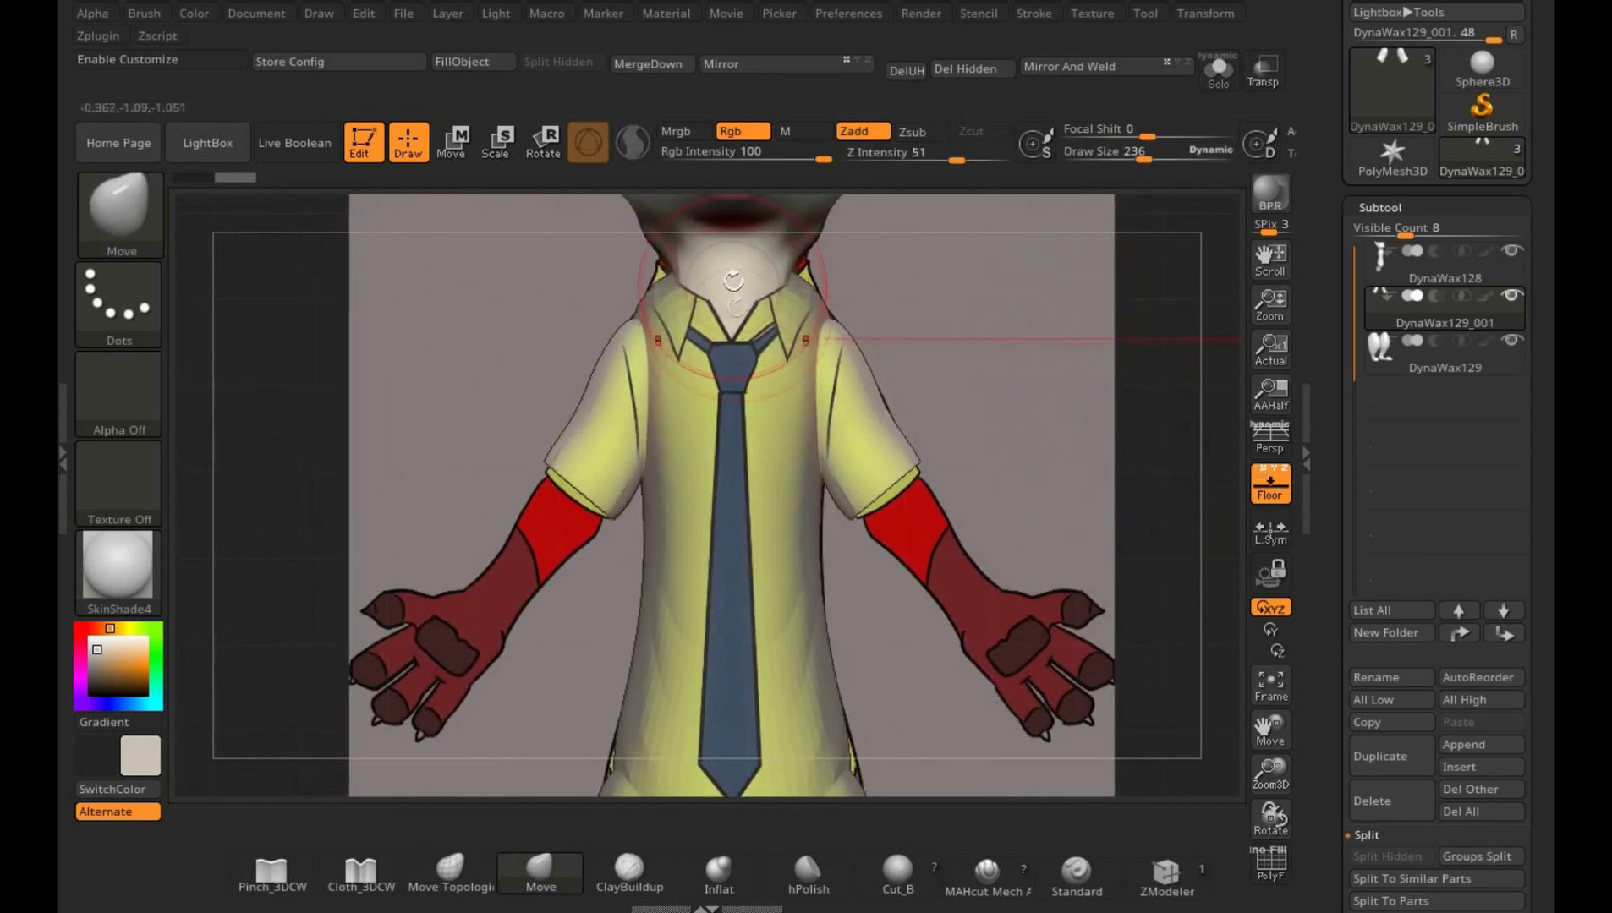
alt+drag(1033, 378, 939, 346)
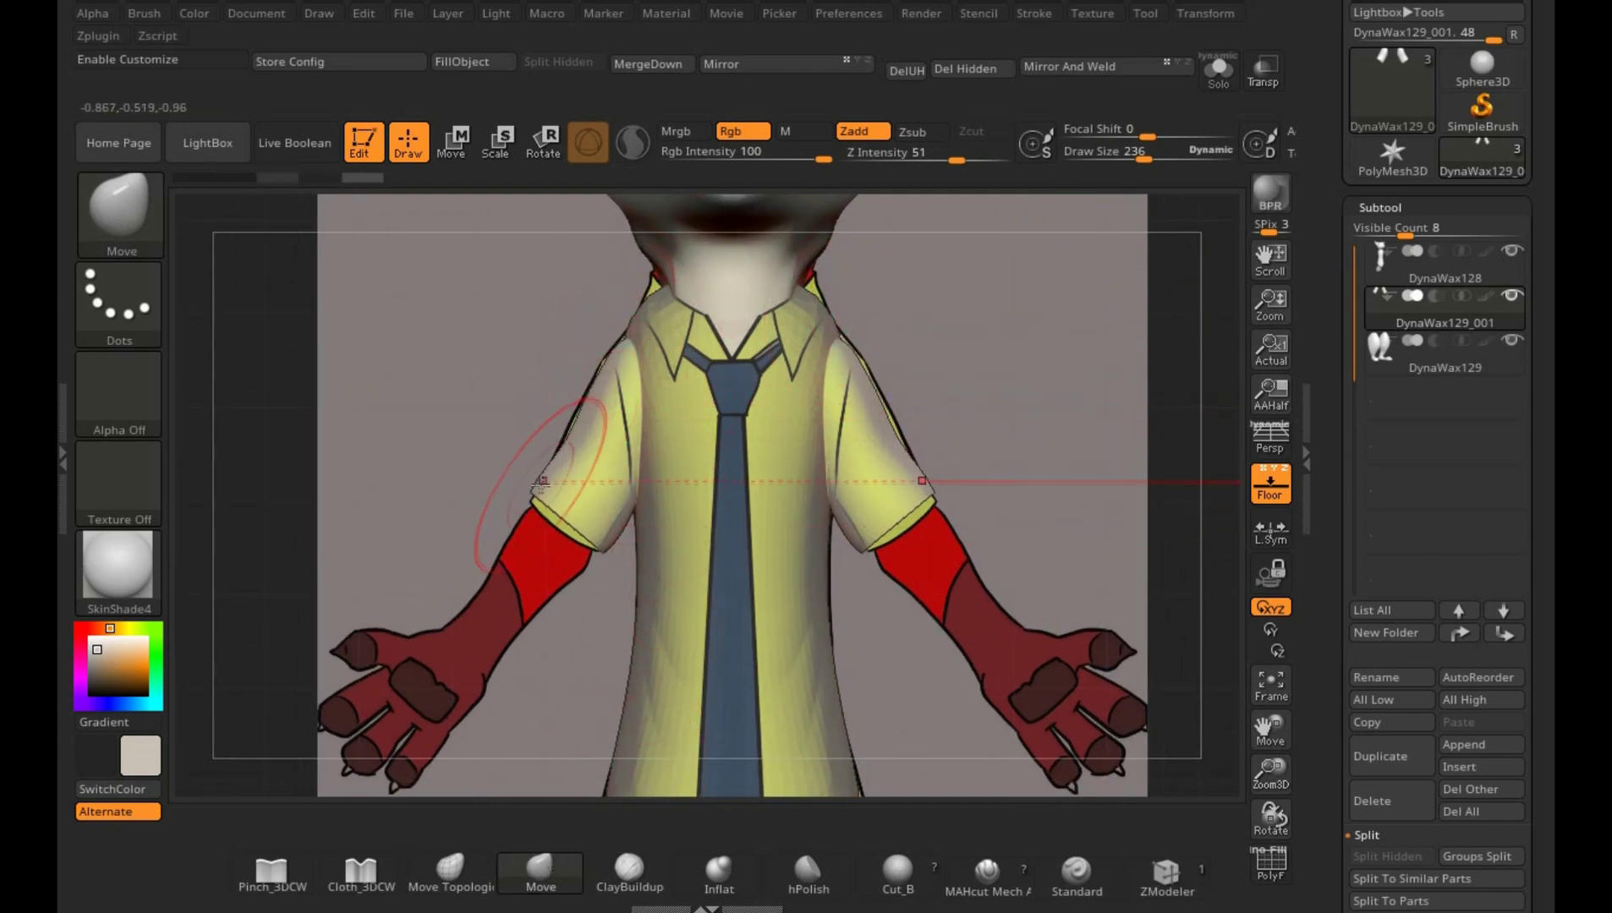
key(ctrl)
- Rectangle-mask the left shoulder and turn the view to the model's side
ctrl+drag(509, 425, 660, 541)
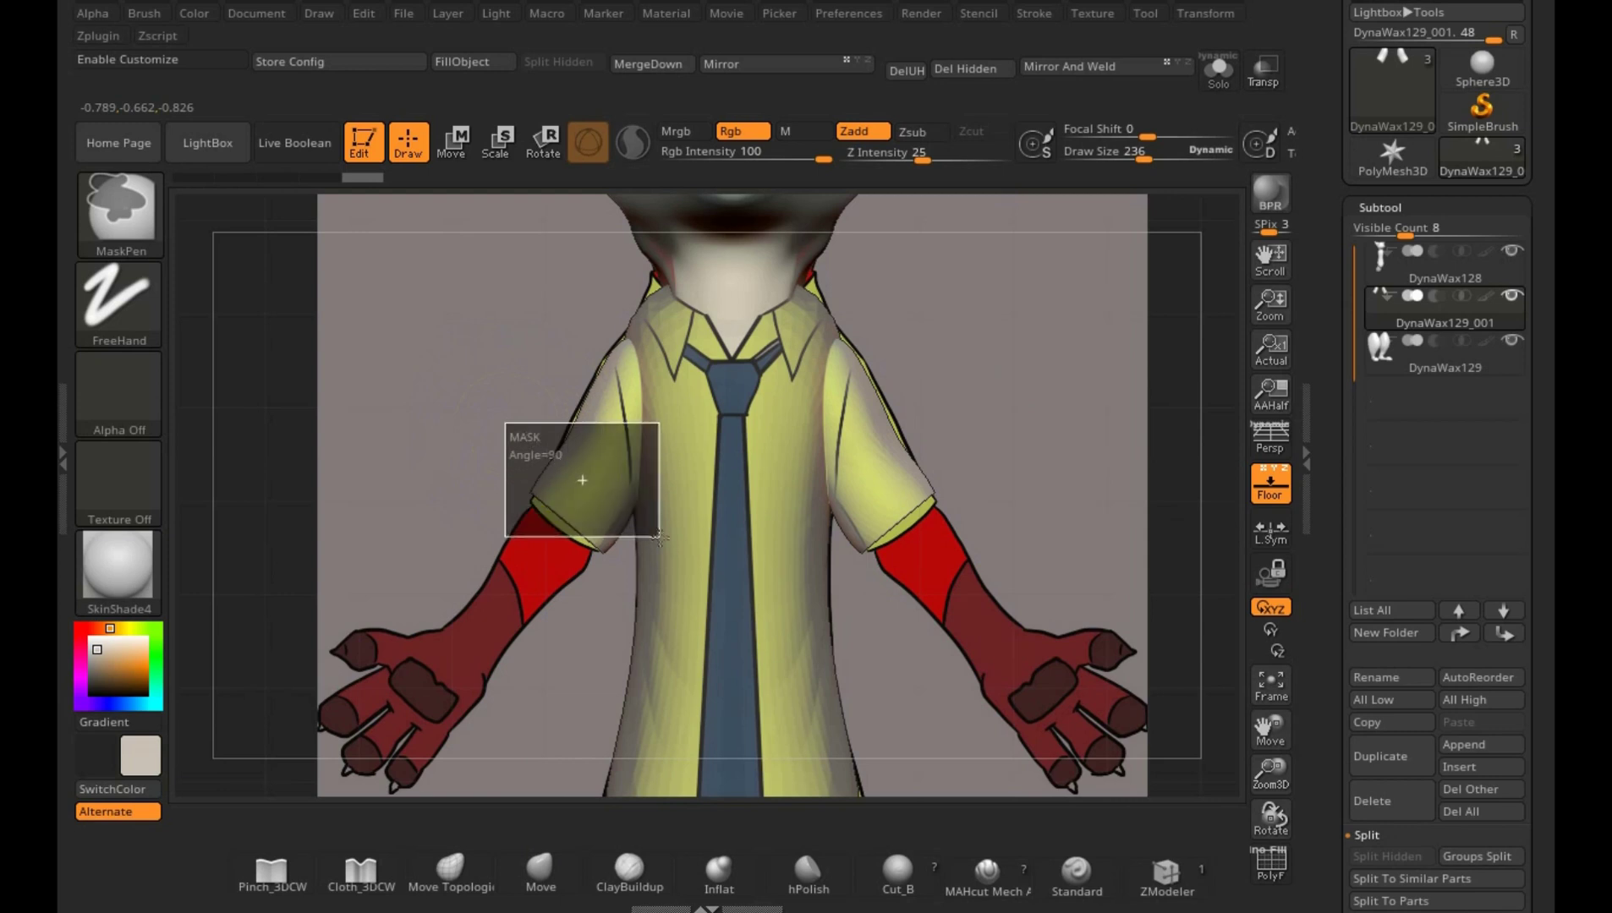
drag(1032, 457, 1088, 433)
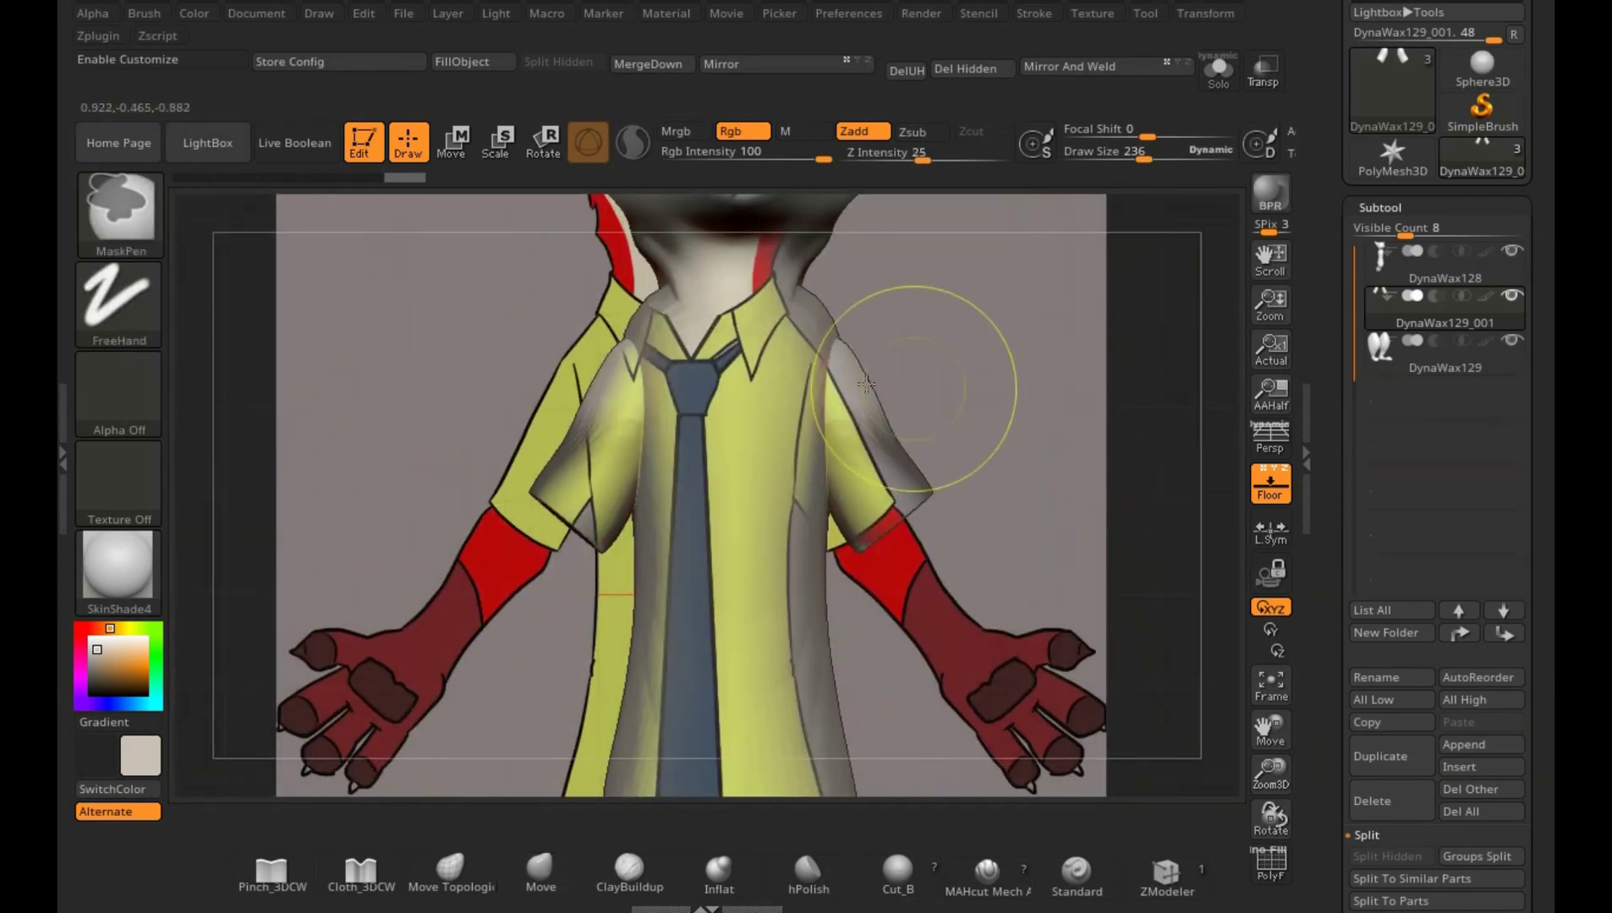
key(ctrl)
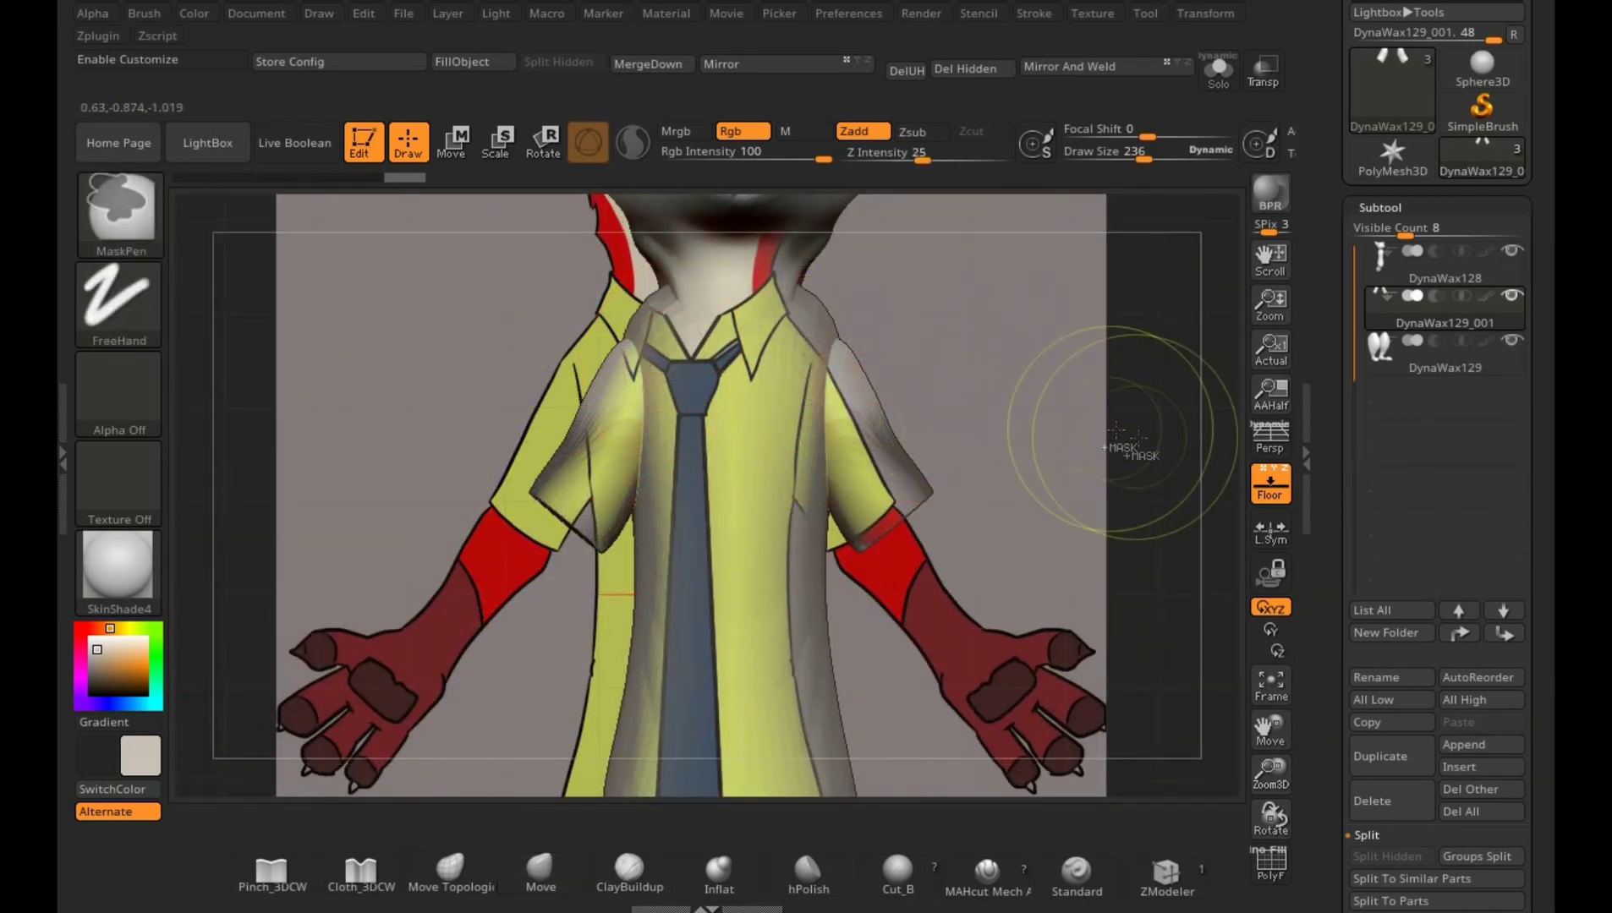
drag(1079, 394, 737, 443)
- Switch the mask stroke to Lasso and lasso-mask the tops of the sleeves
ctrl+click(119, 304)
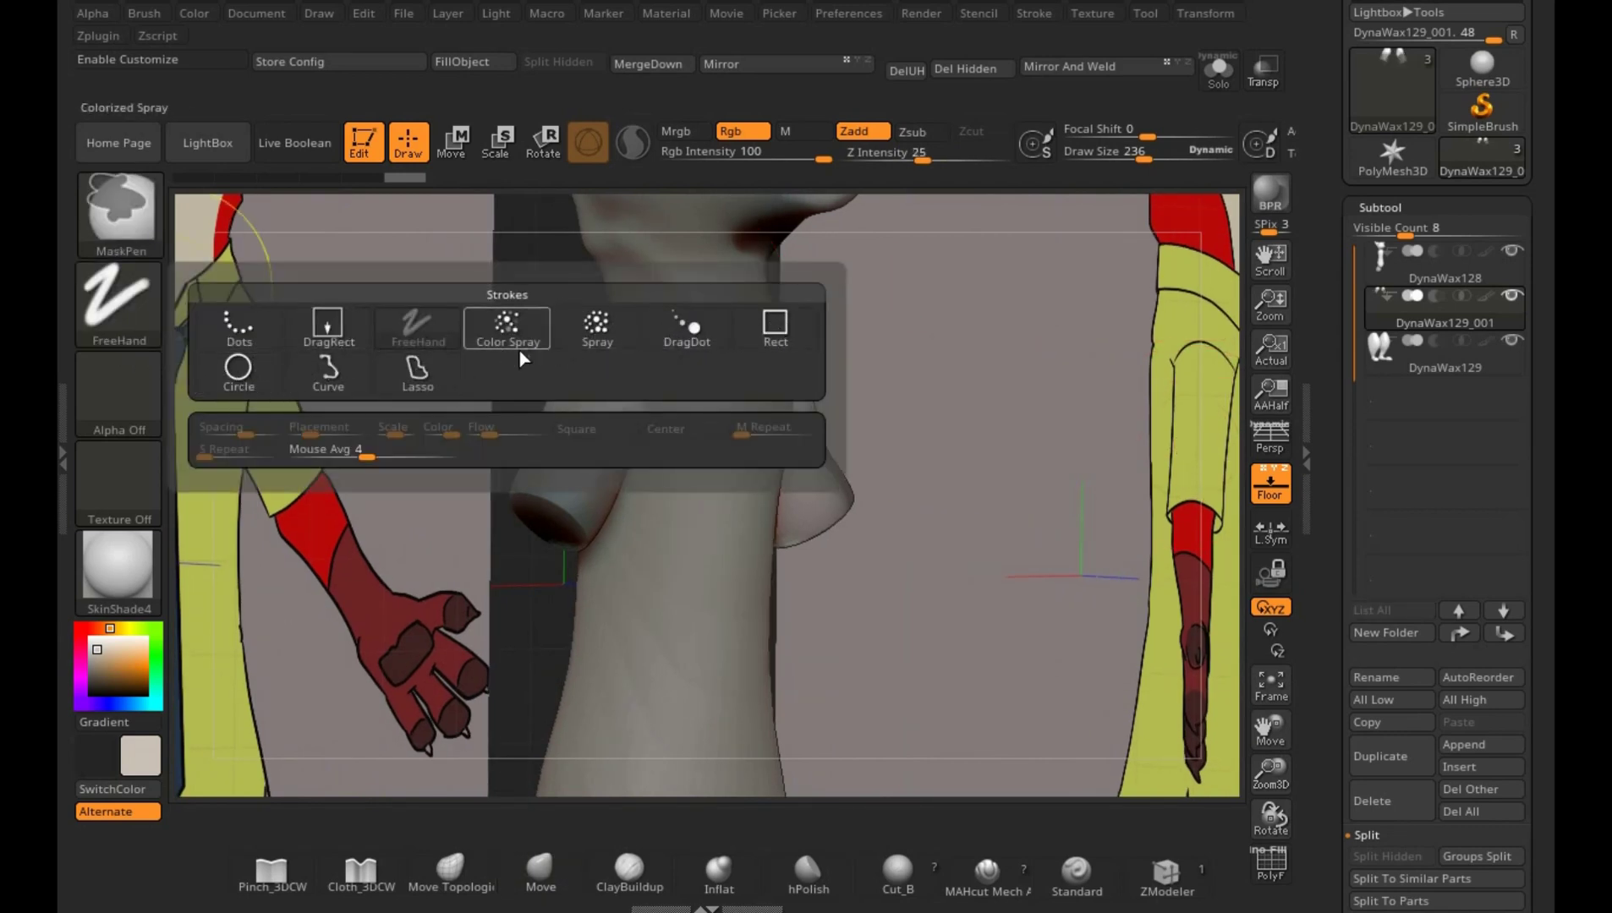
click(425, 387)
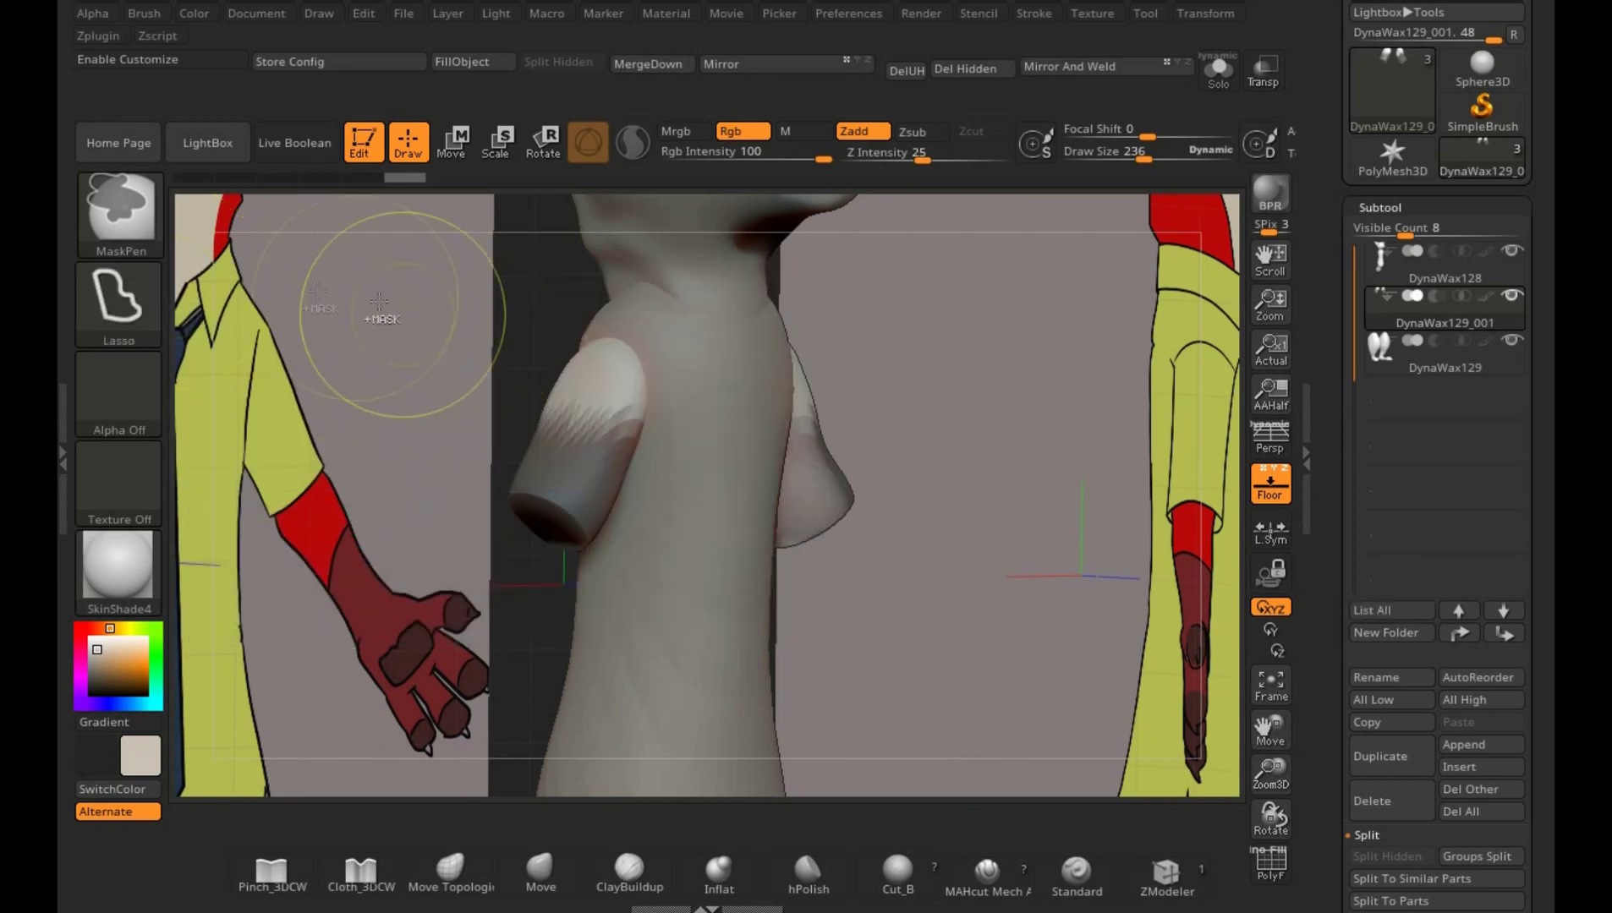
key(ctrl)
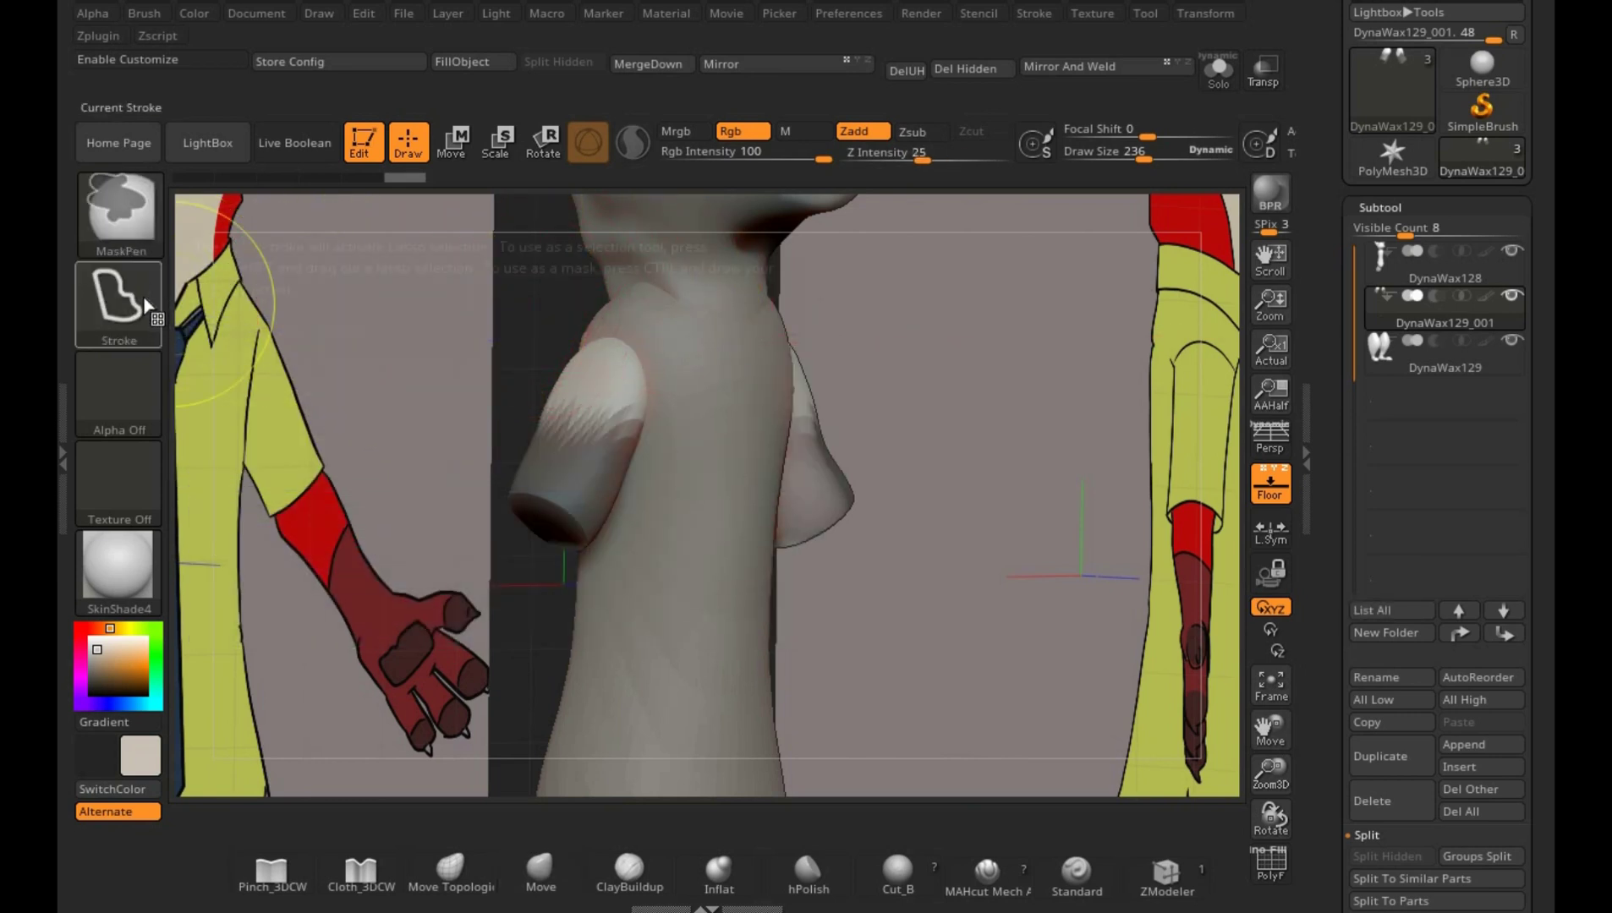
key(e)
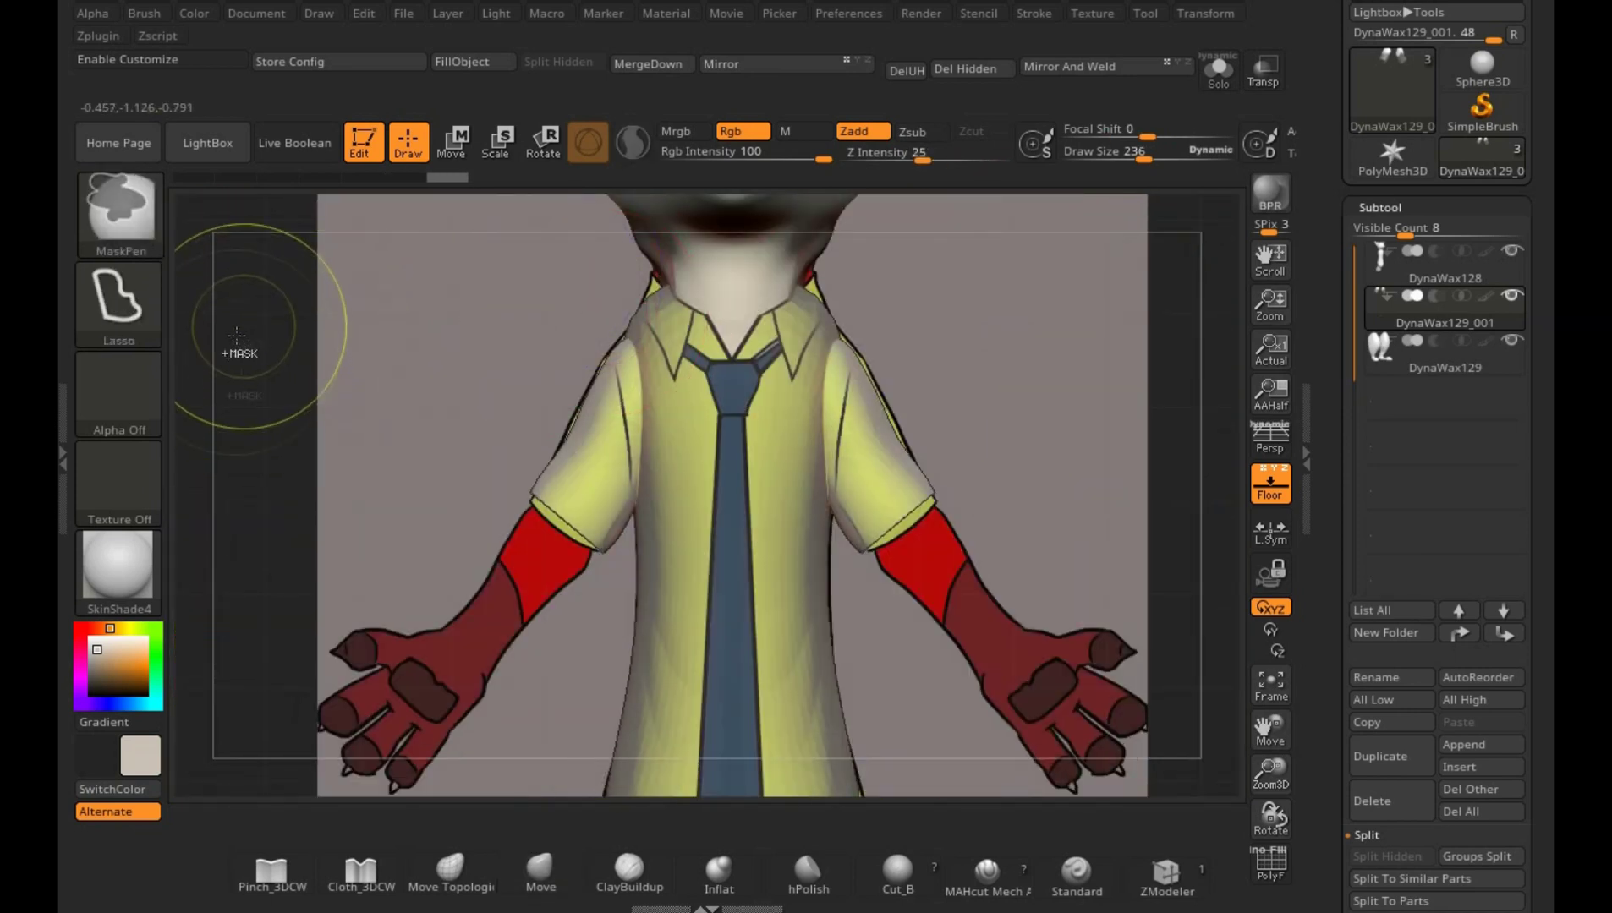
mouse_move(471, 486)
ctrl+mouse_down()
mouse_move(550, 448)
mouse_move(507, 613)
ctrl+mouse_up()
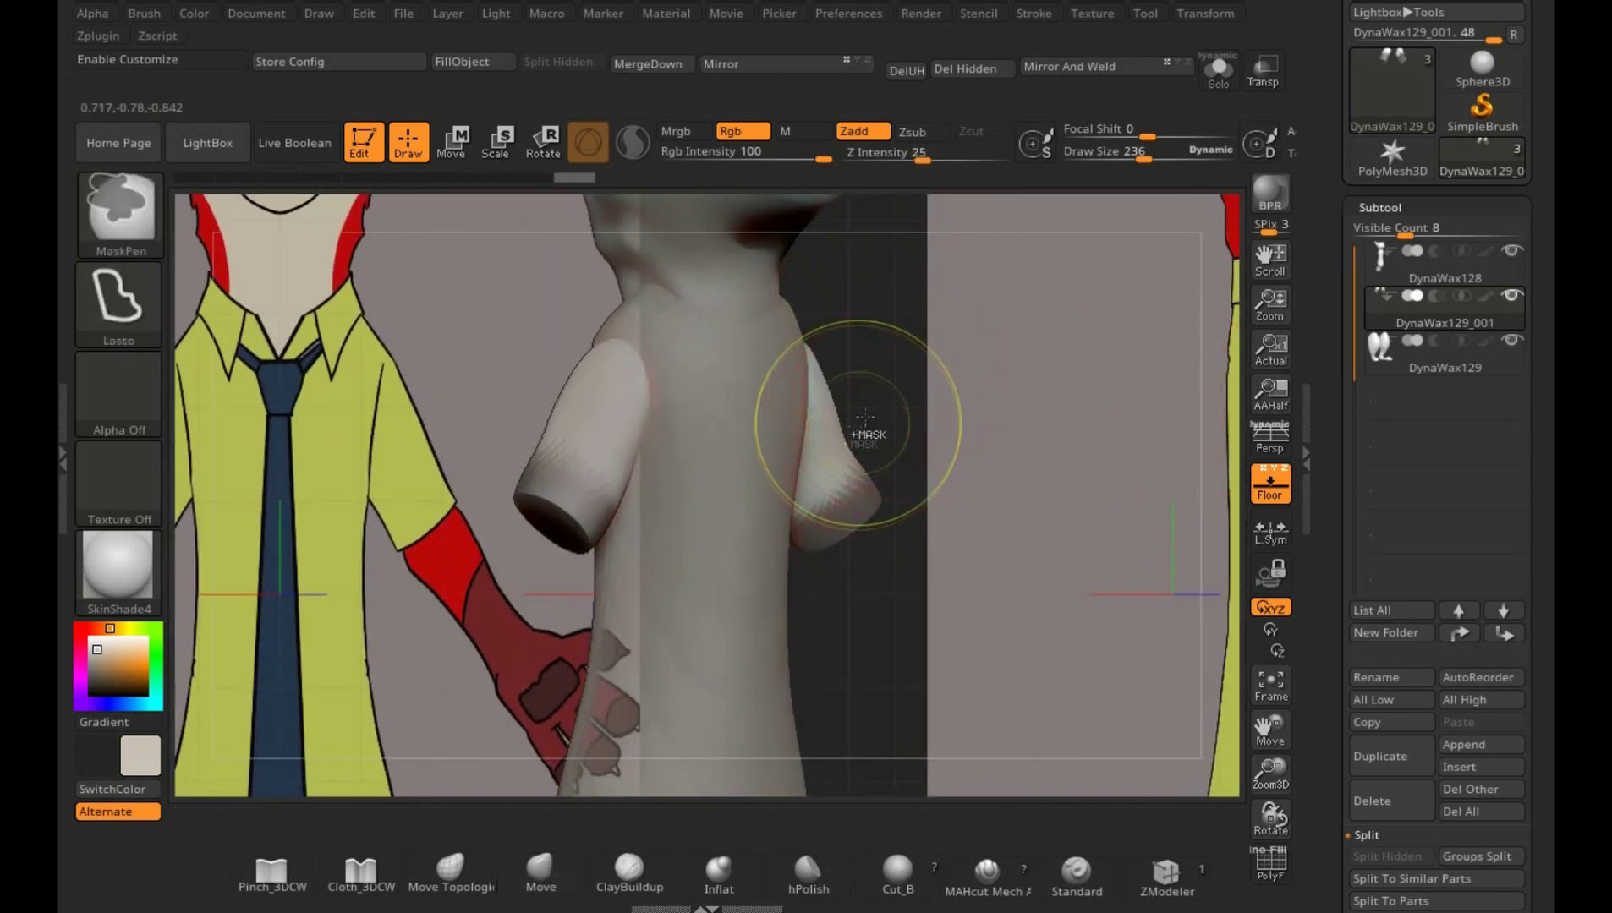
mouse_move(628, 436)
ctrl+mouse_down()
mouse_move(826, 435)
mouse_move(828, 420)
ctrl+mouse_up()
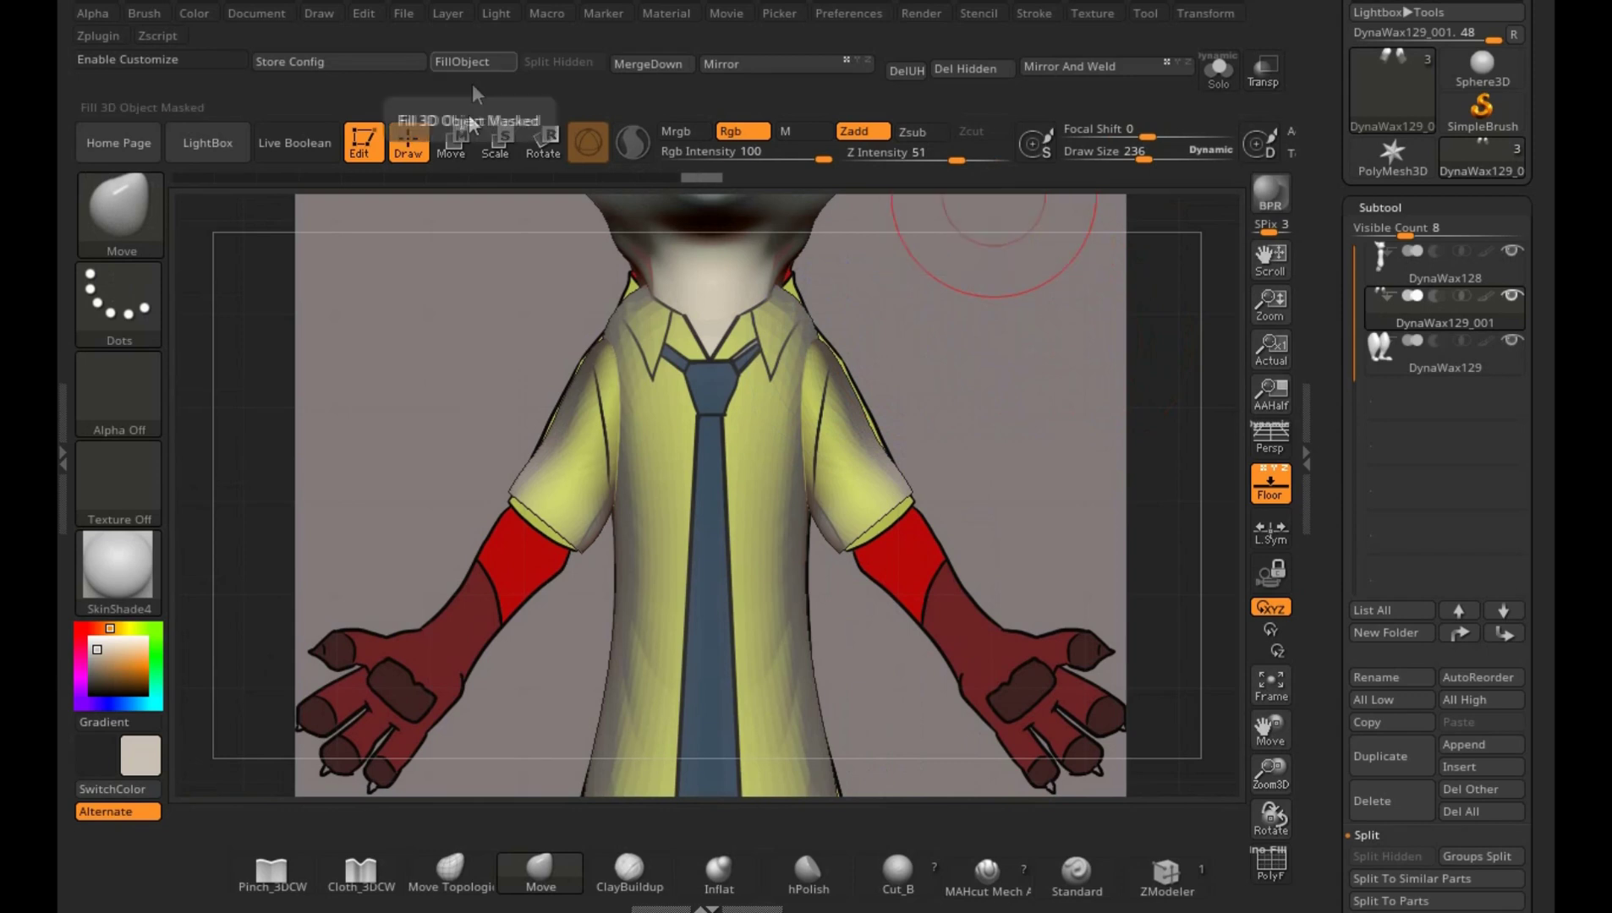
- Stretch the unmasked sleeve ends into arms with the Transpose gizmo from the left shoulder, undoing one stretch
click(453, 142)
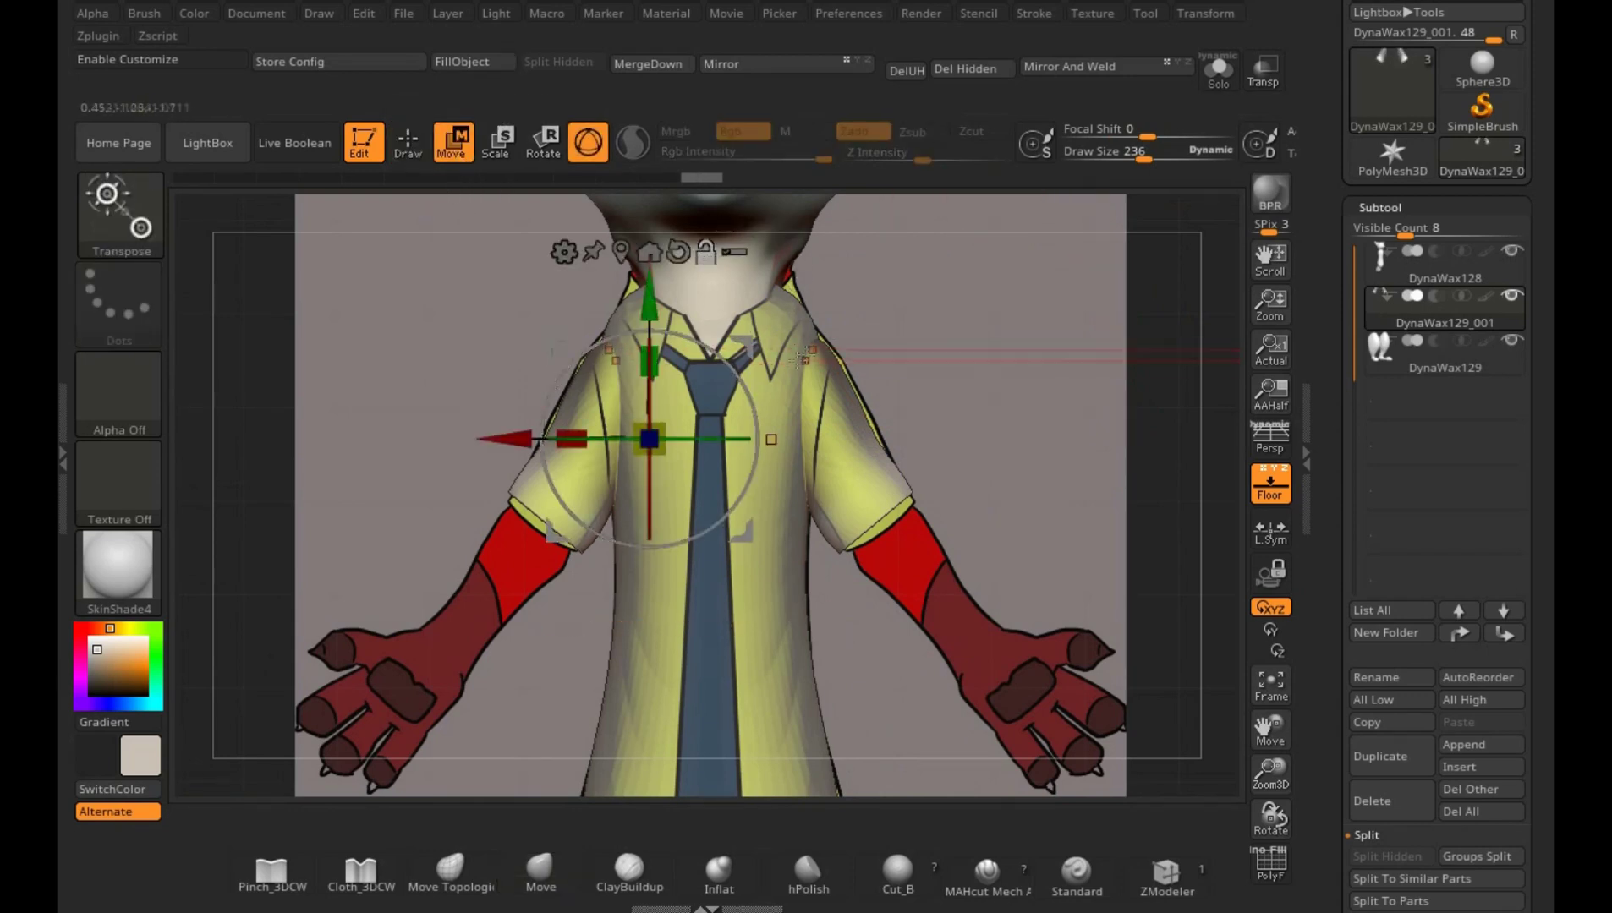
mouse_move(739, 344)
alt+mouse_down()
mouse_move(657, 398)
mouse_move(565, 366)
alt+mouse_up()
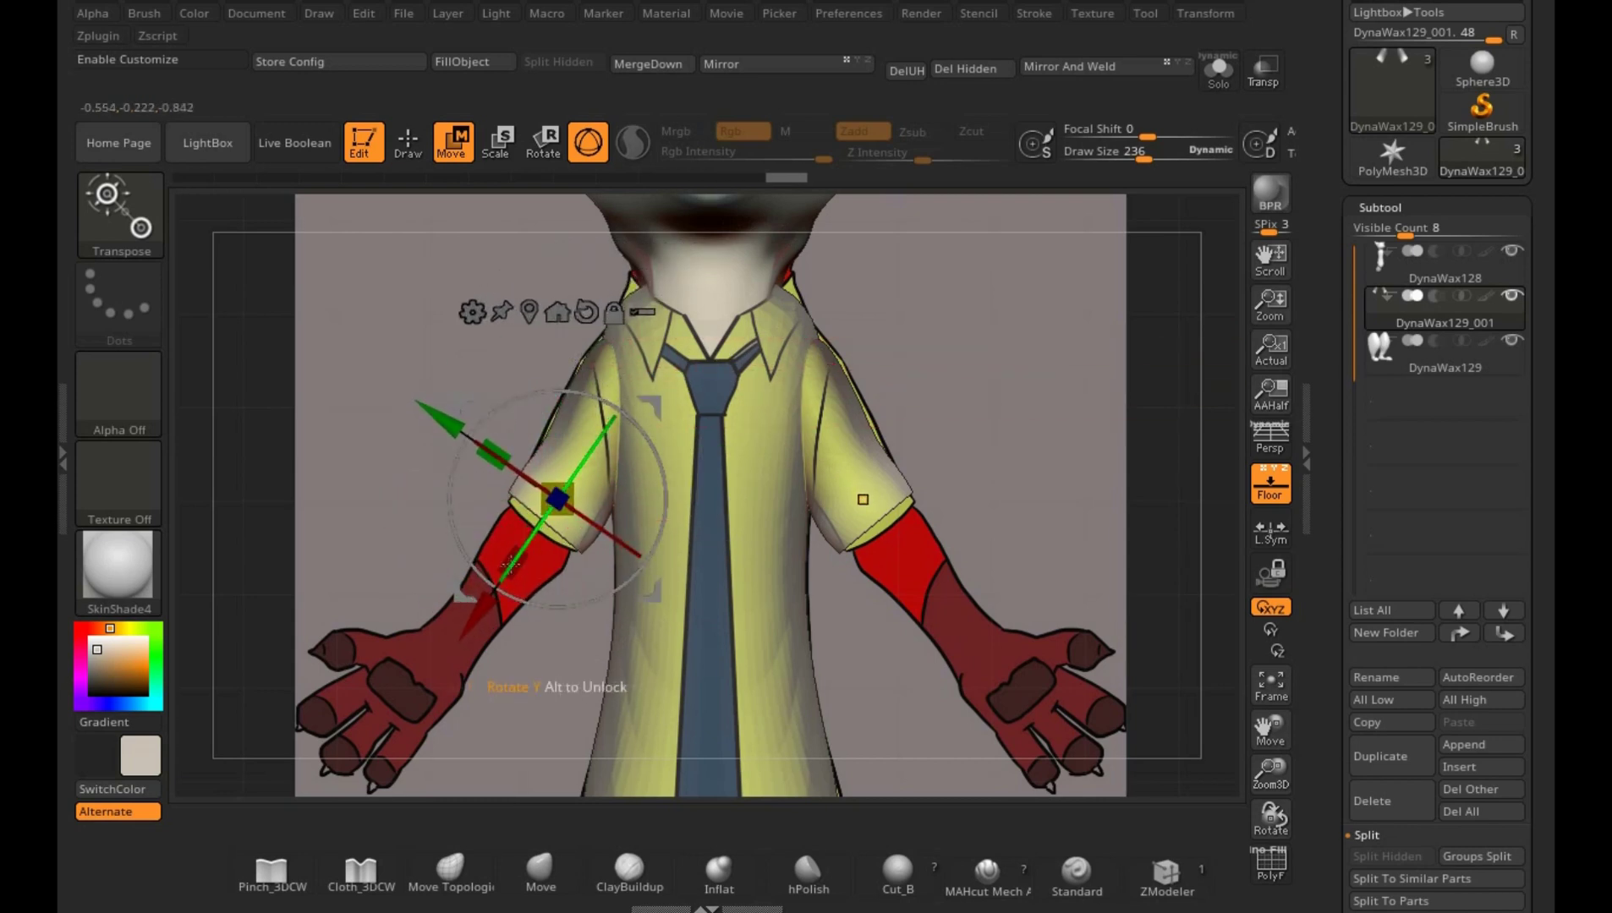
drag(471, 630, 380, 741)
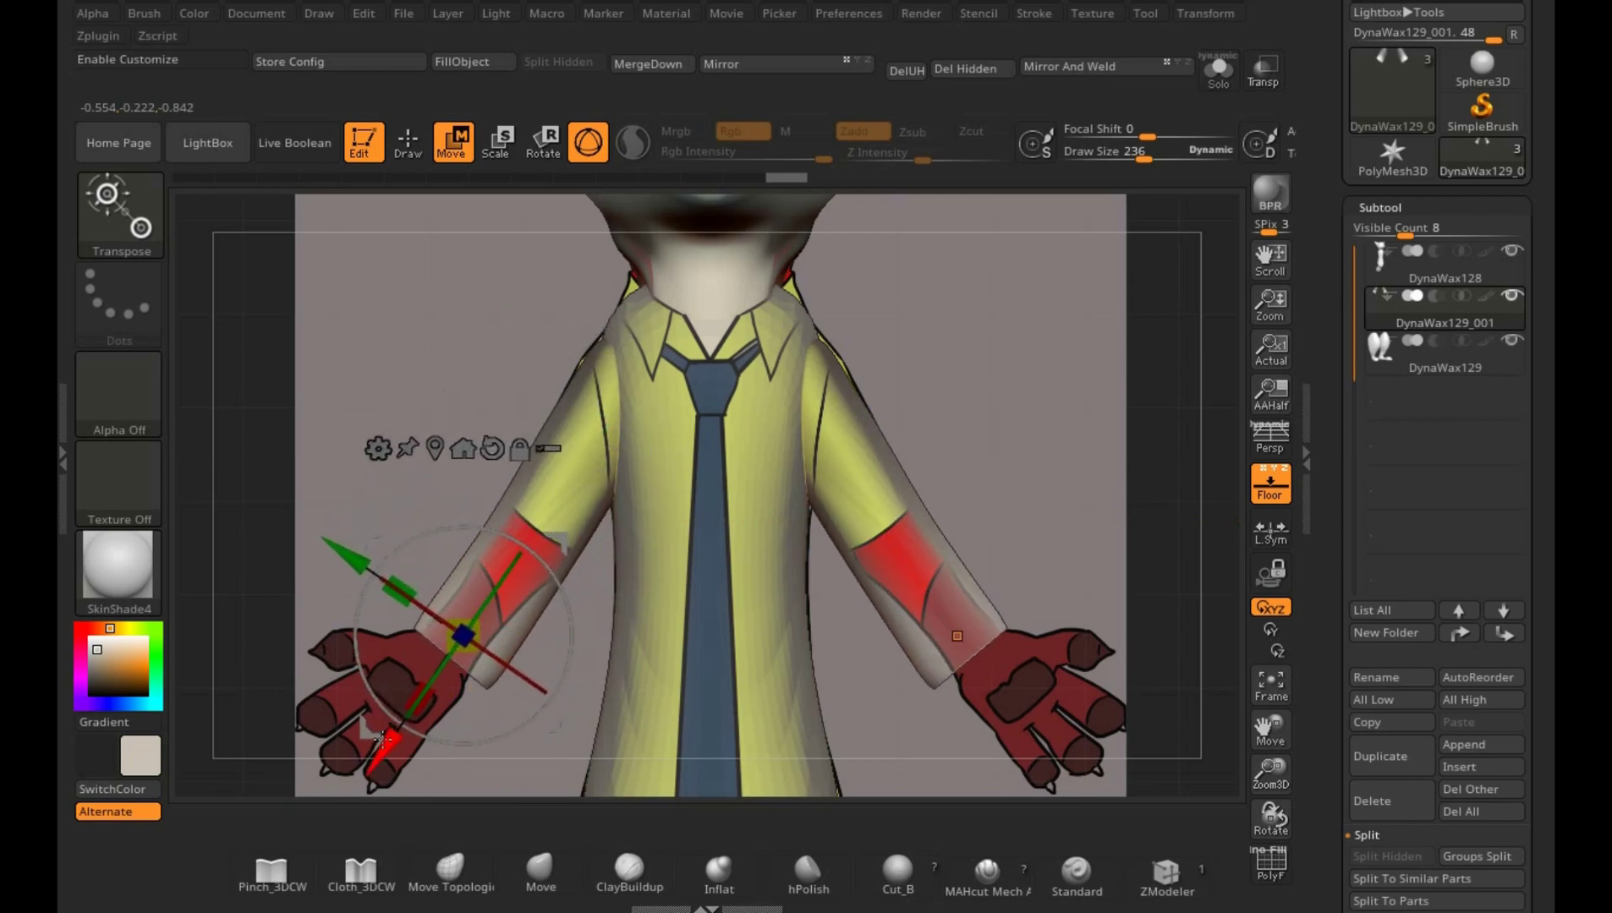
key(ctrl+z)
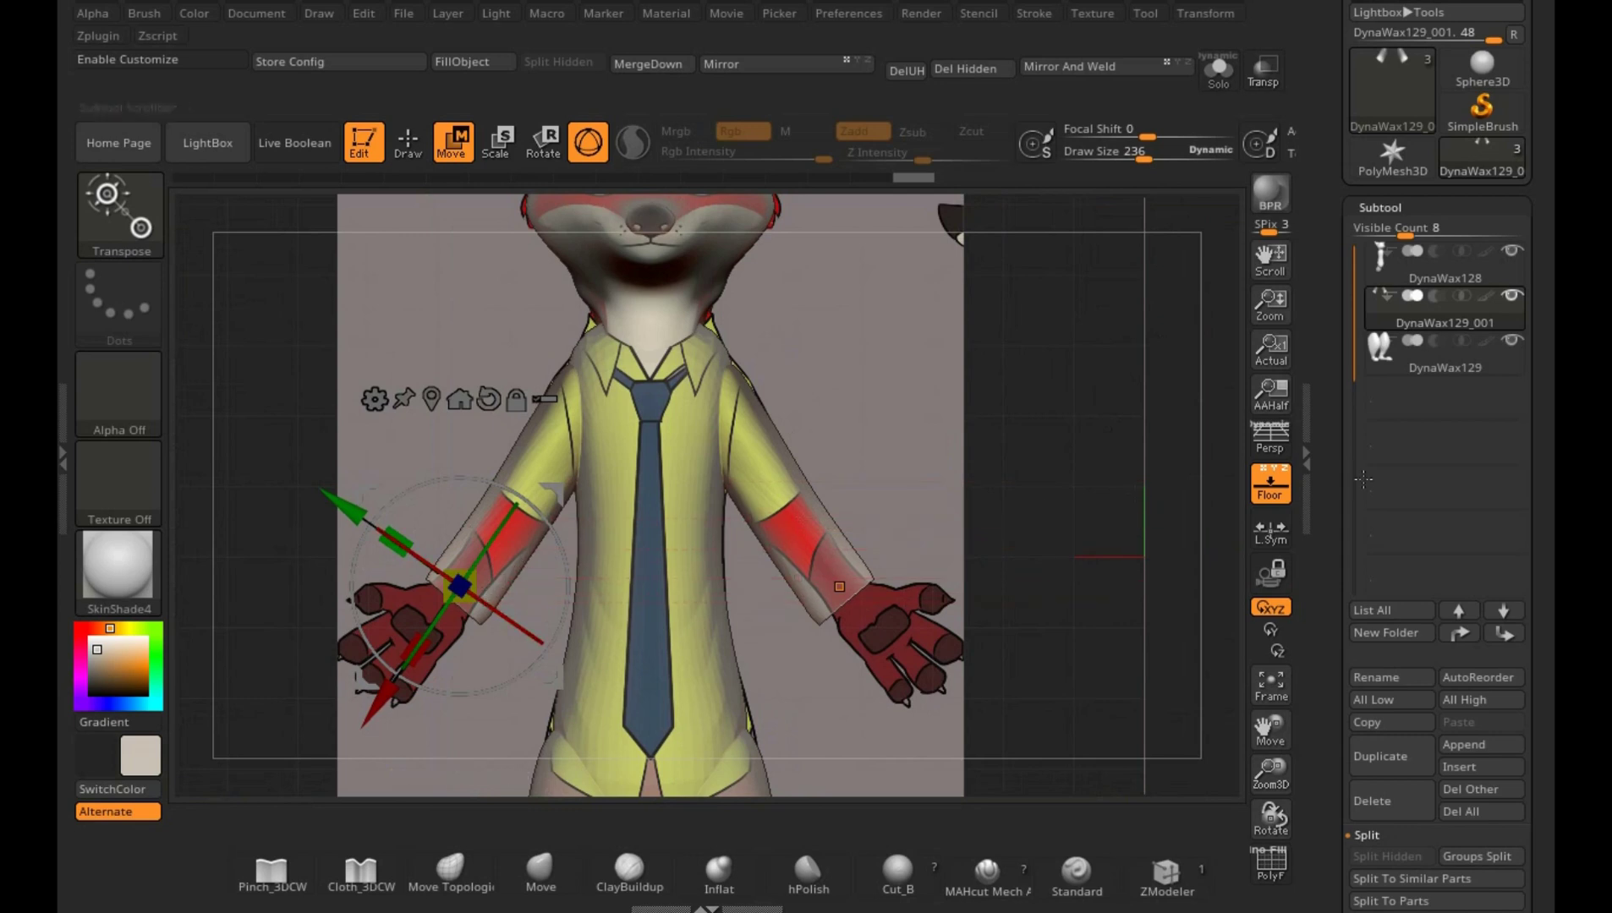
mouse_move(1546, 676)
mouse_down()
mouse_move(1551, 397)
mouse_move(1551, 438)
mouse_up()
- Deflate the arms slightly with a small negative Deformation Inflate value
click(1429, 433)
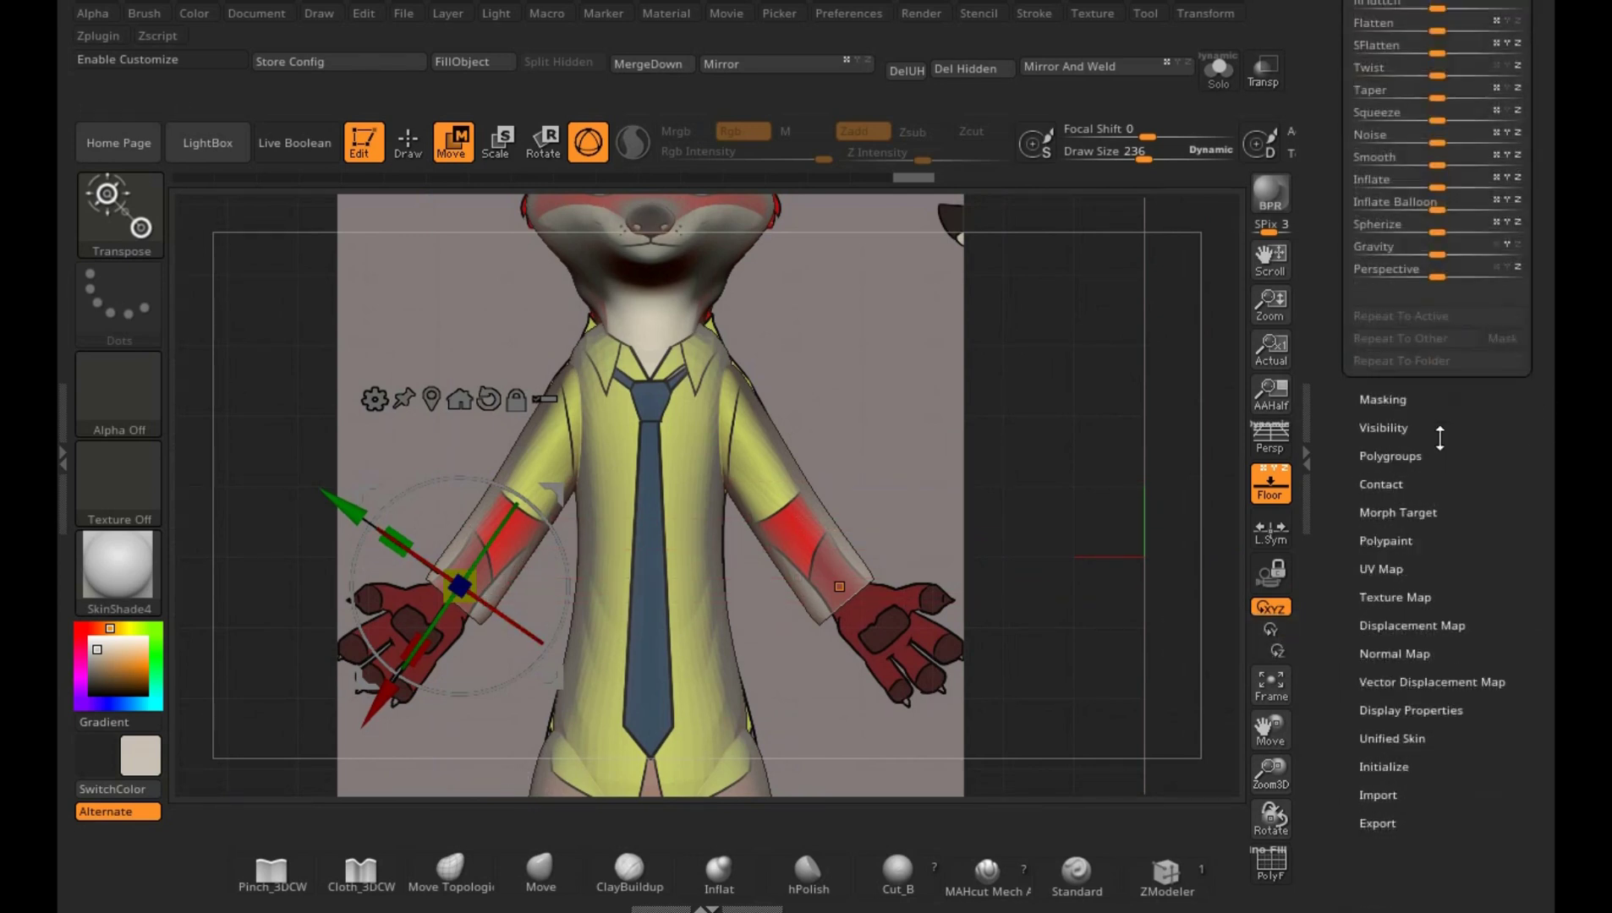
mouse_move(1439, 438)
mouse_down()
mouse_move(1551, 402)
mouse_move(1552, 455)
mouse_up()
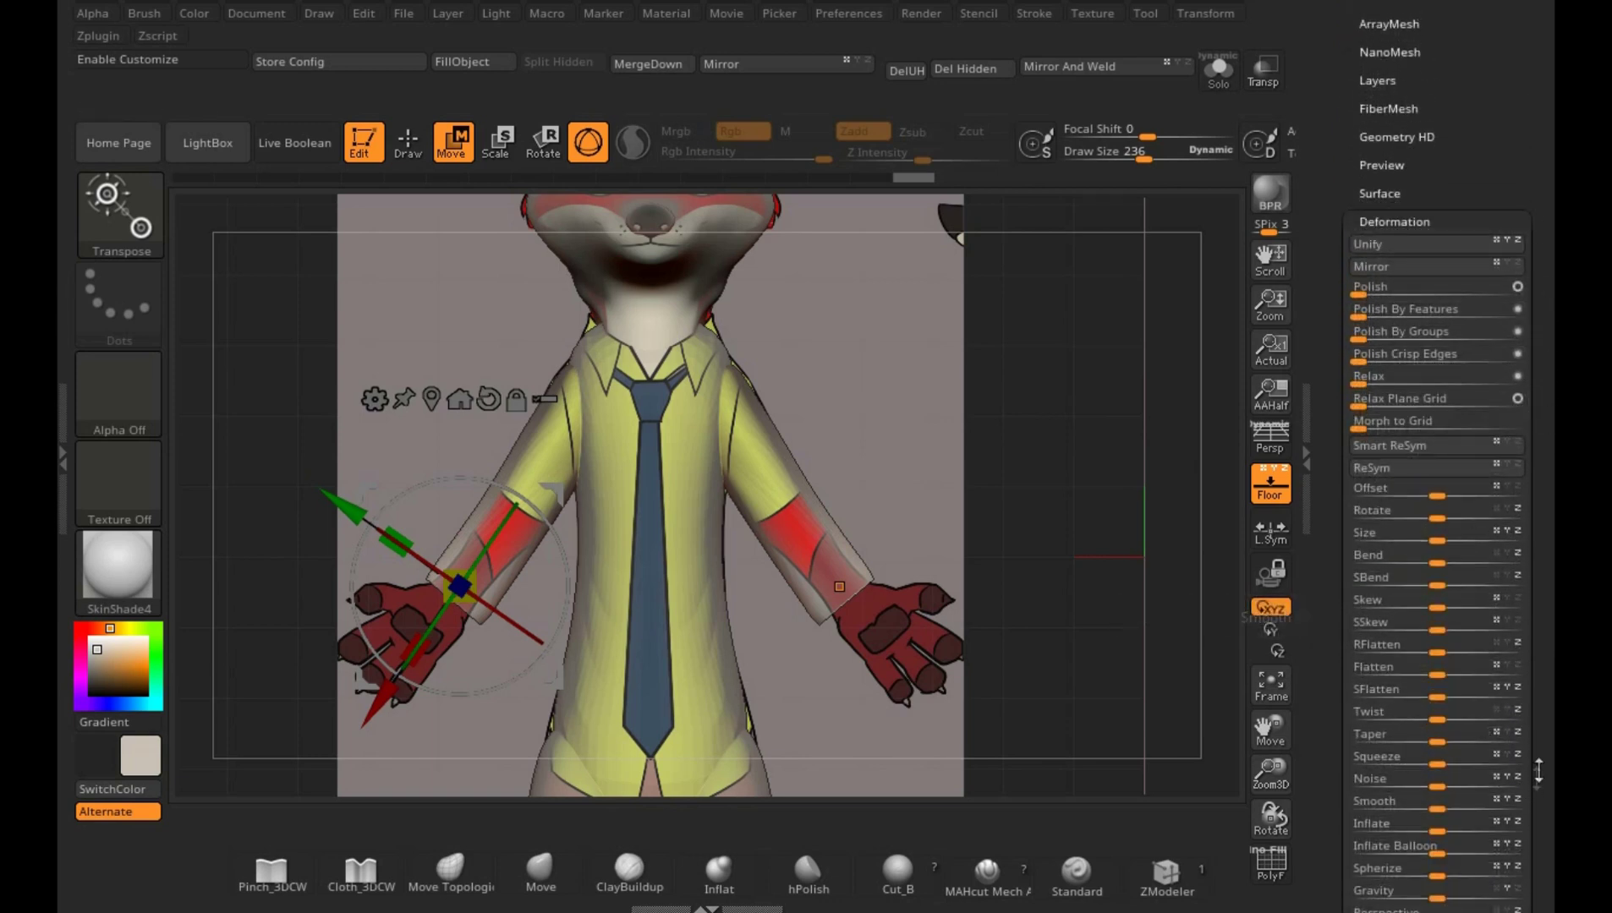
drag(1544, 795, 1544, 714)
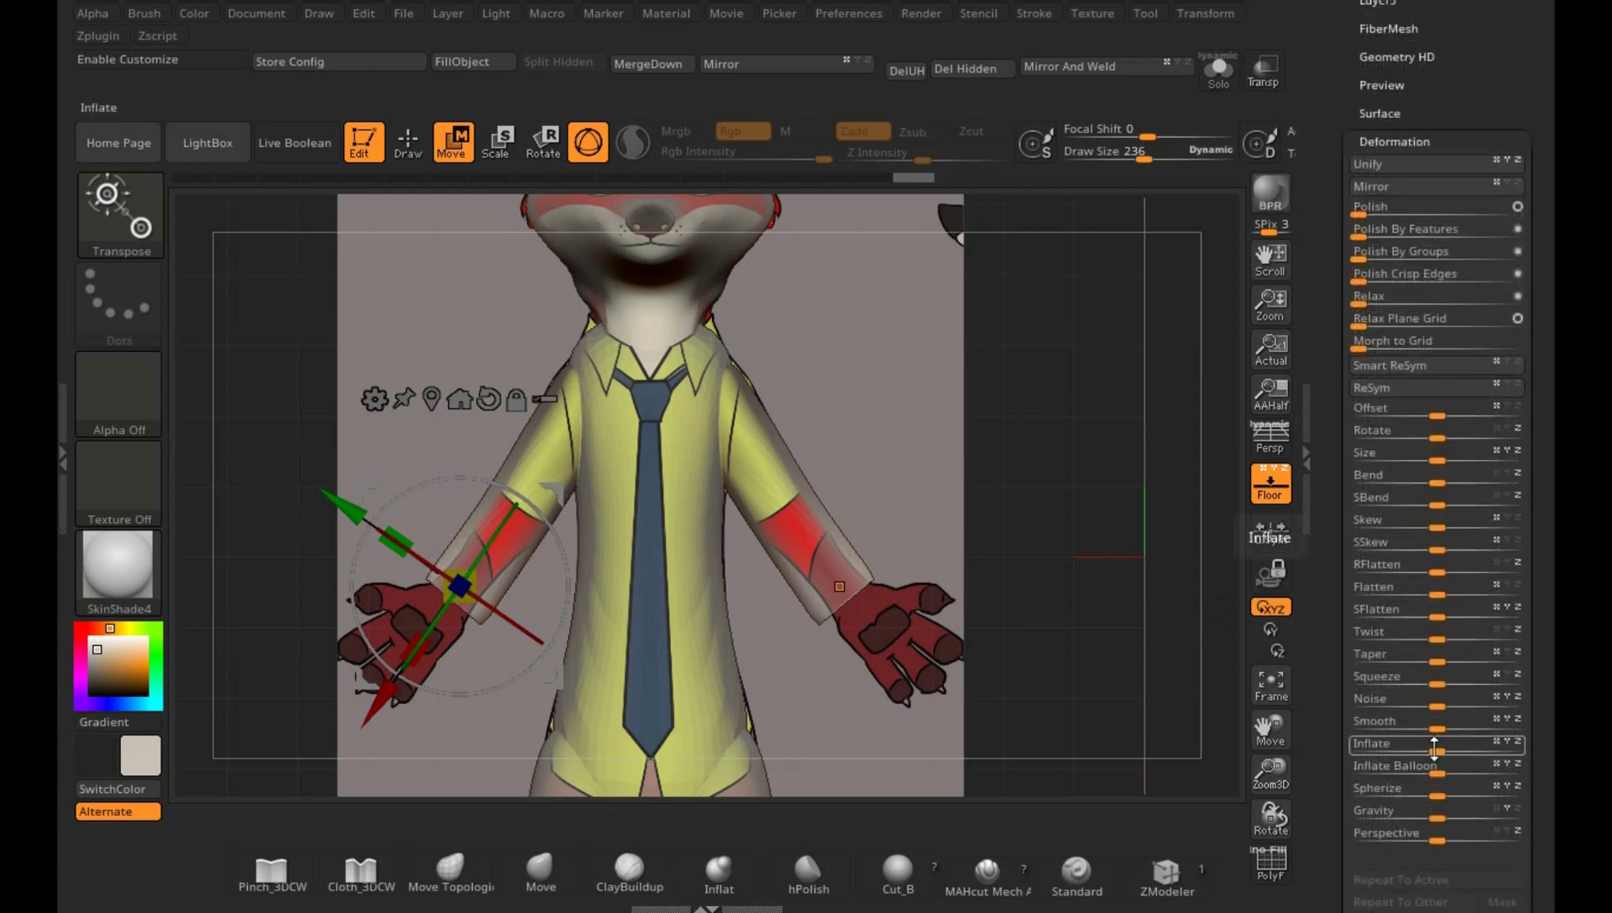
drag(1434, 748, 1407, 755)
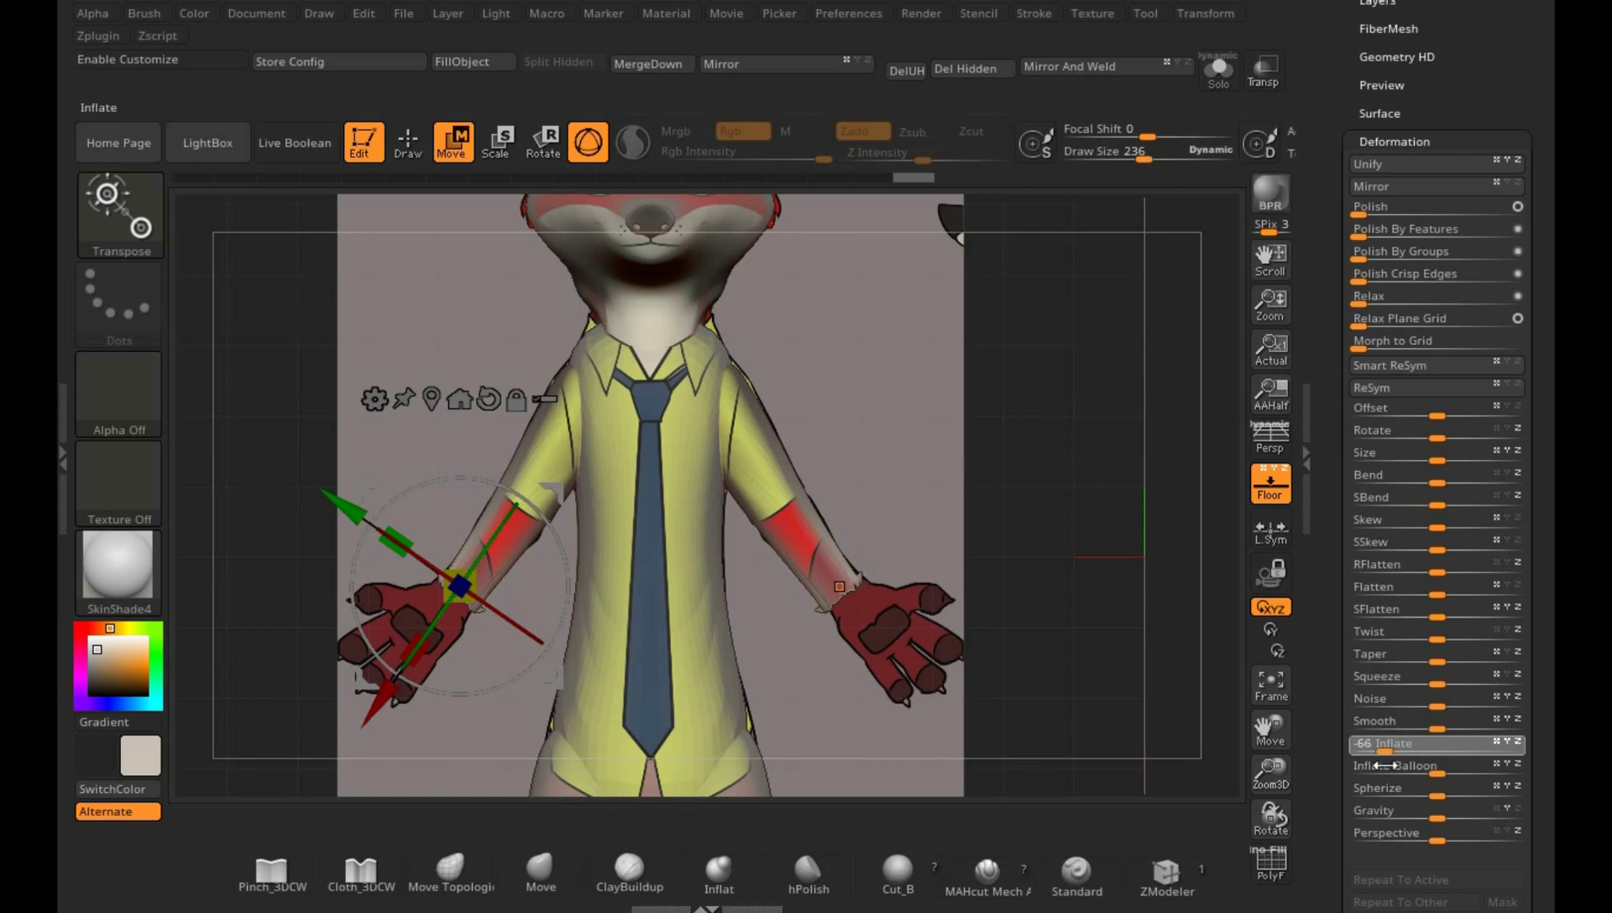
mouse_move(1383, 765)
mouse_down()
mouse_move(1451, 766)
mouse_move(1402, 768)
mouse_up()
drag(1390, 769, 1386, 769)
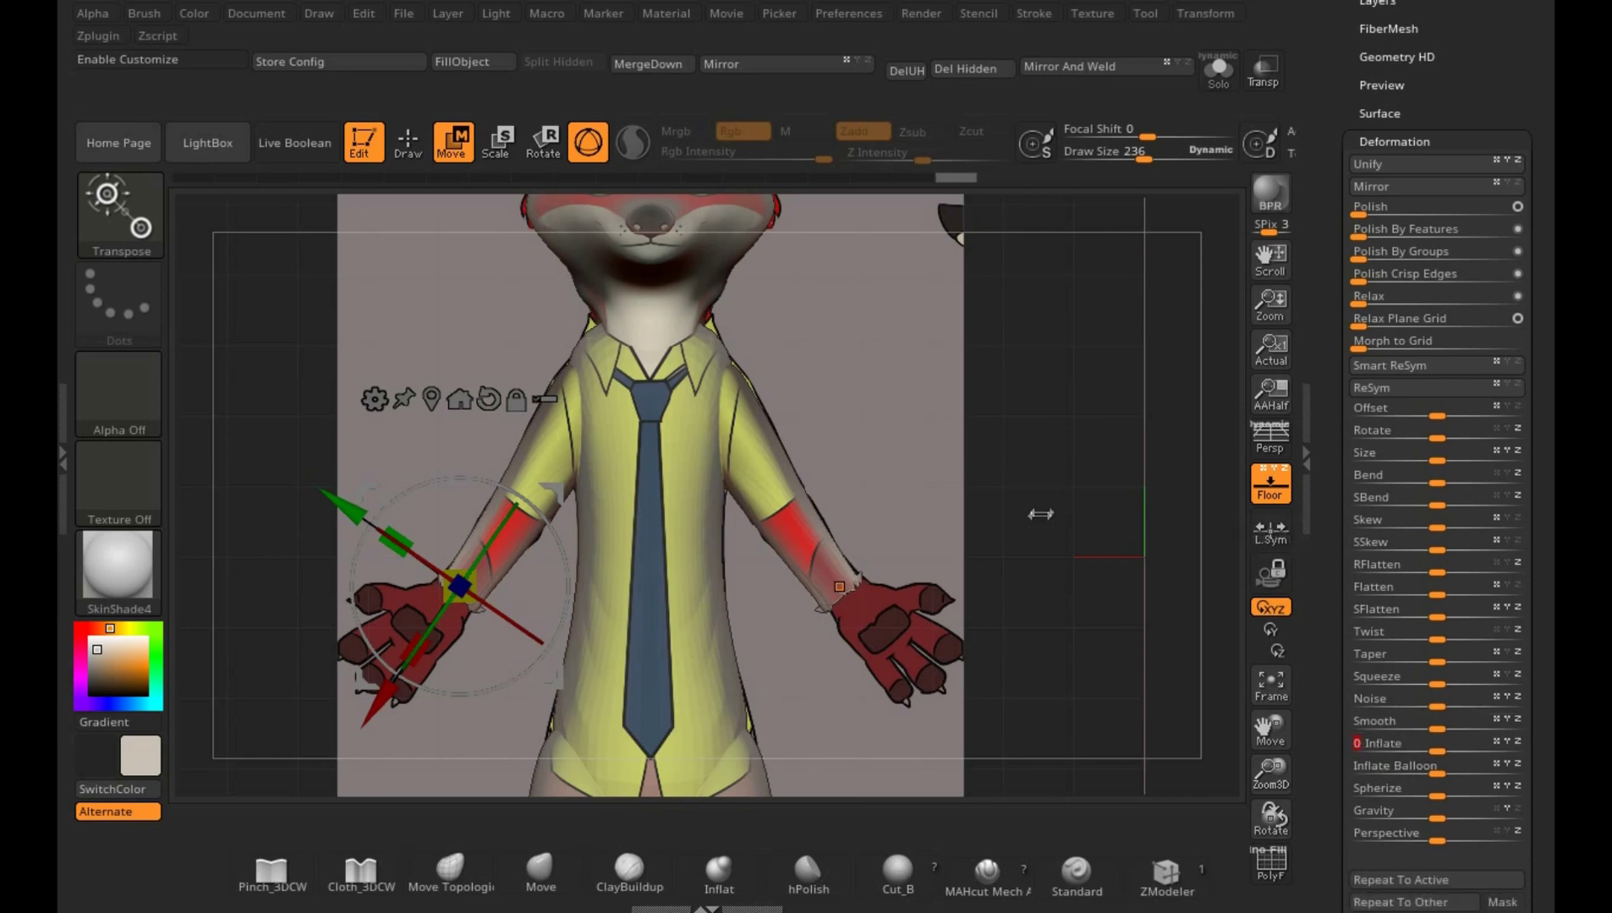
- Scale the left forearm slightly larger and check it from the side and front
drag(411, 648, 413, 651)
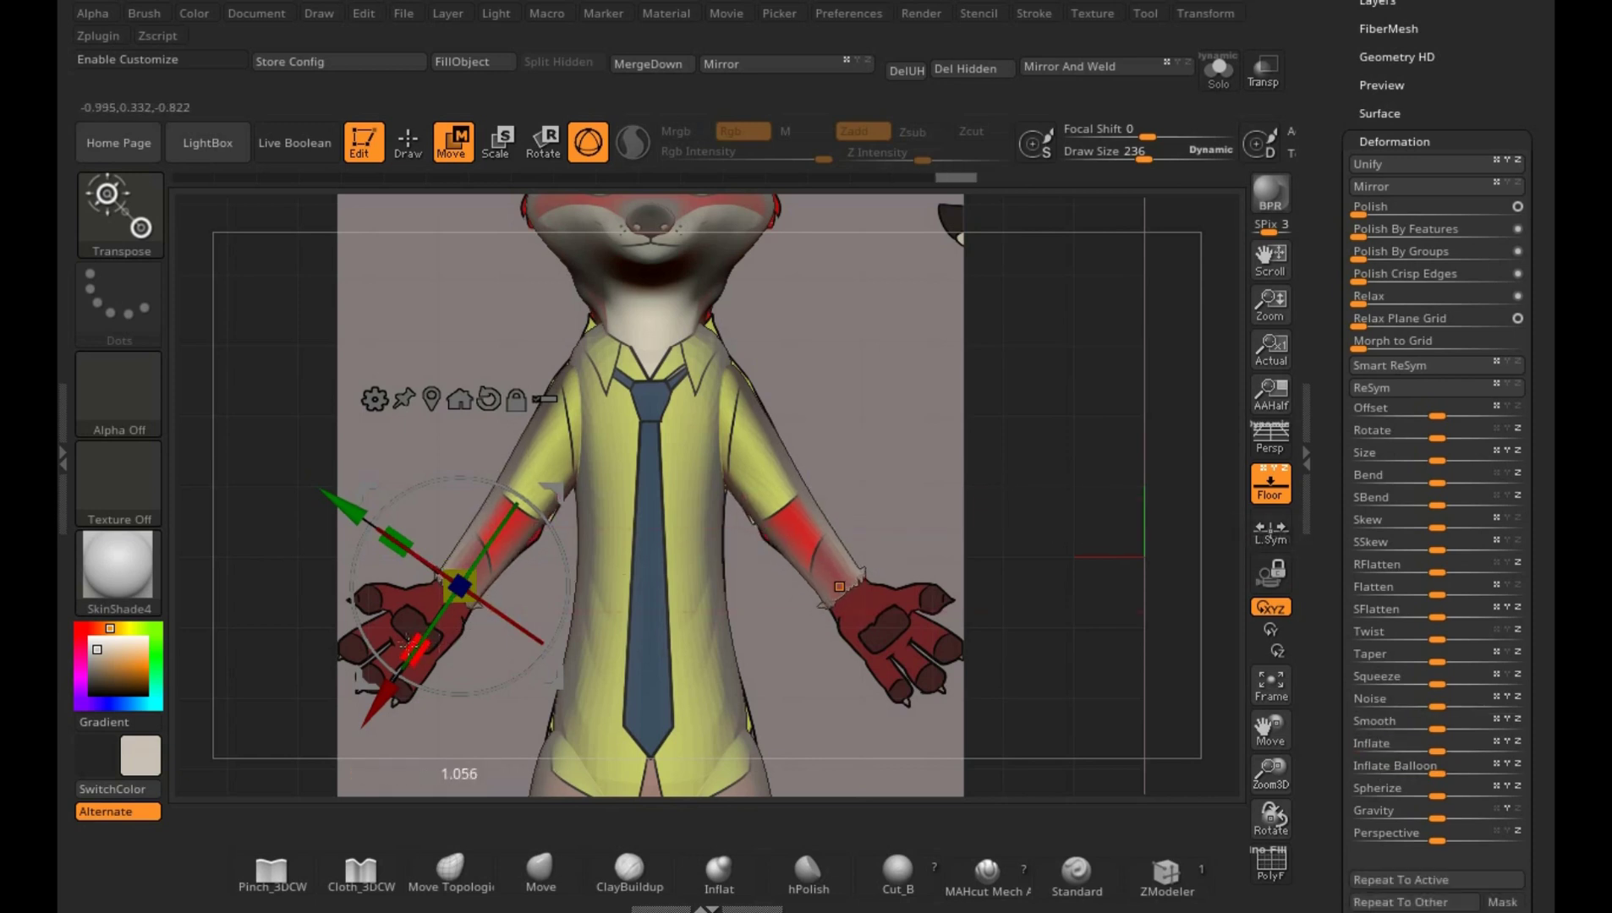
shift+drag(989, 474, 1150, 470)
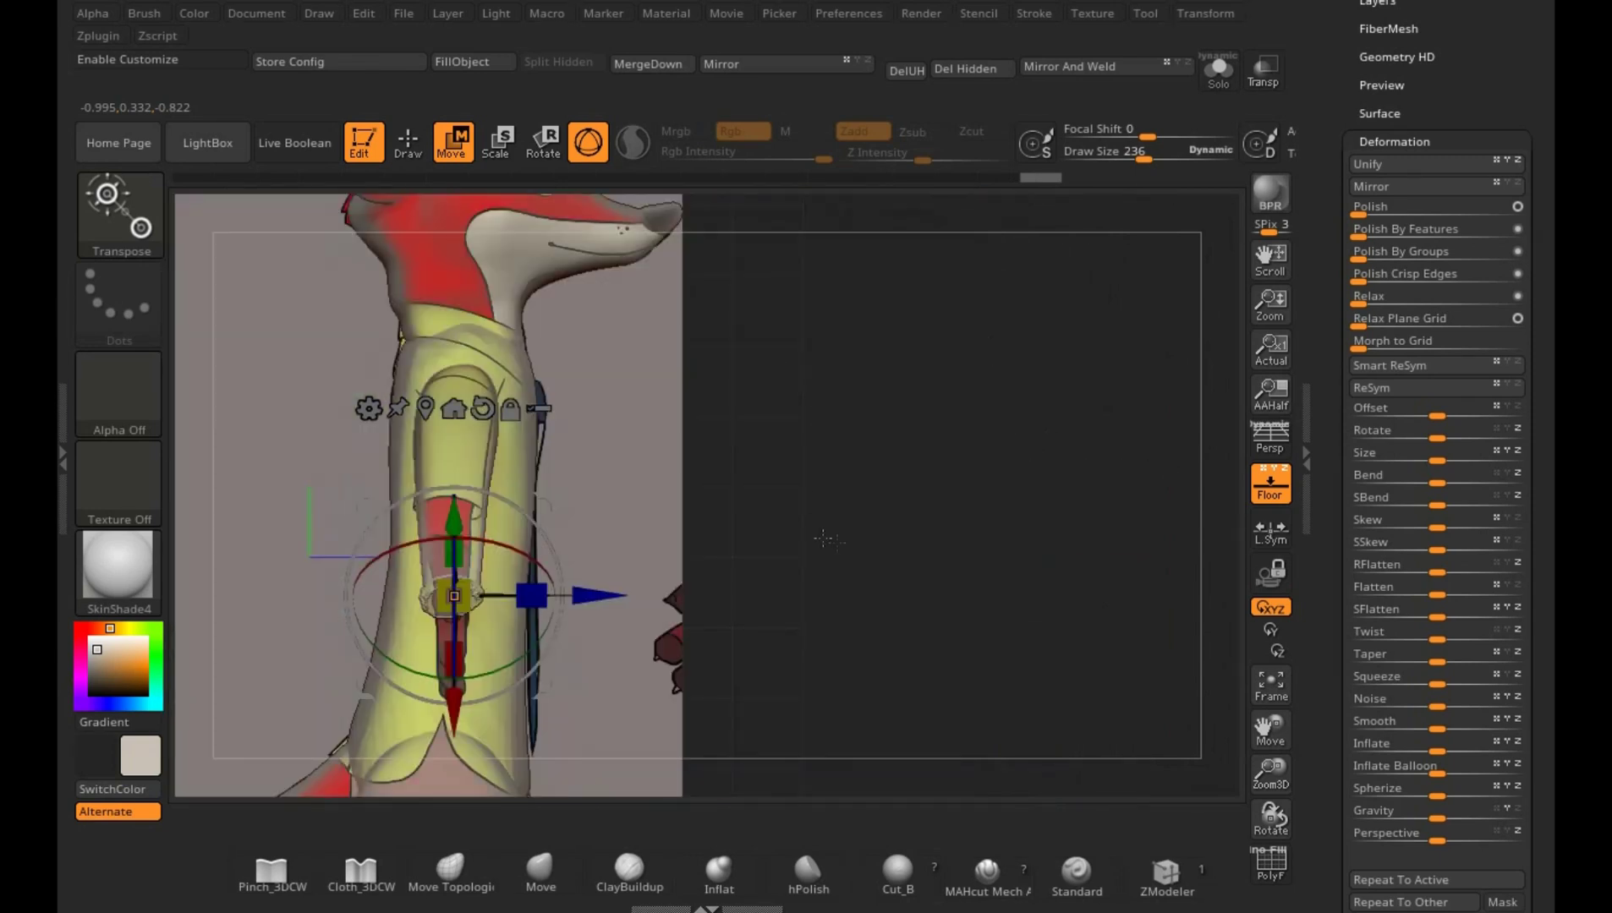
shift+drag(824, 540, 1047, 479)
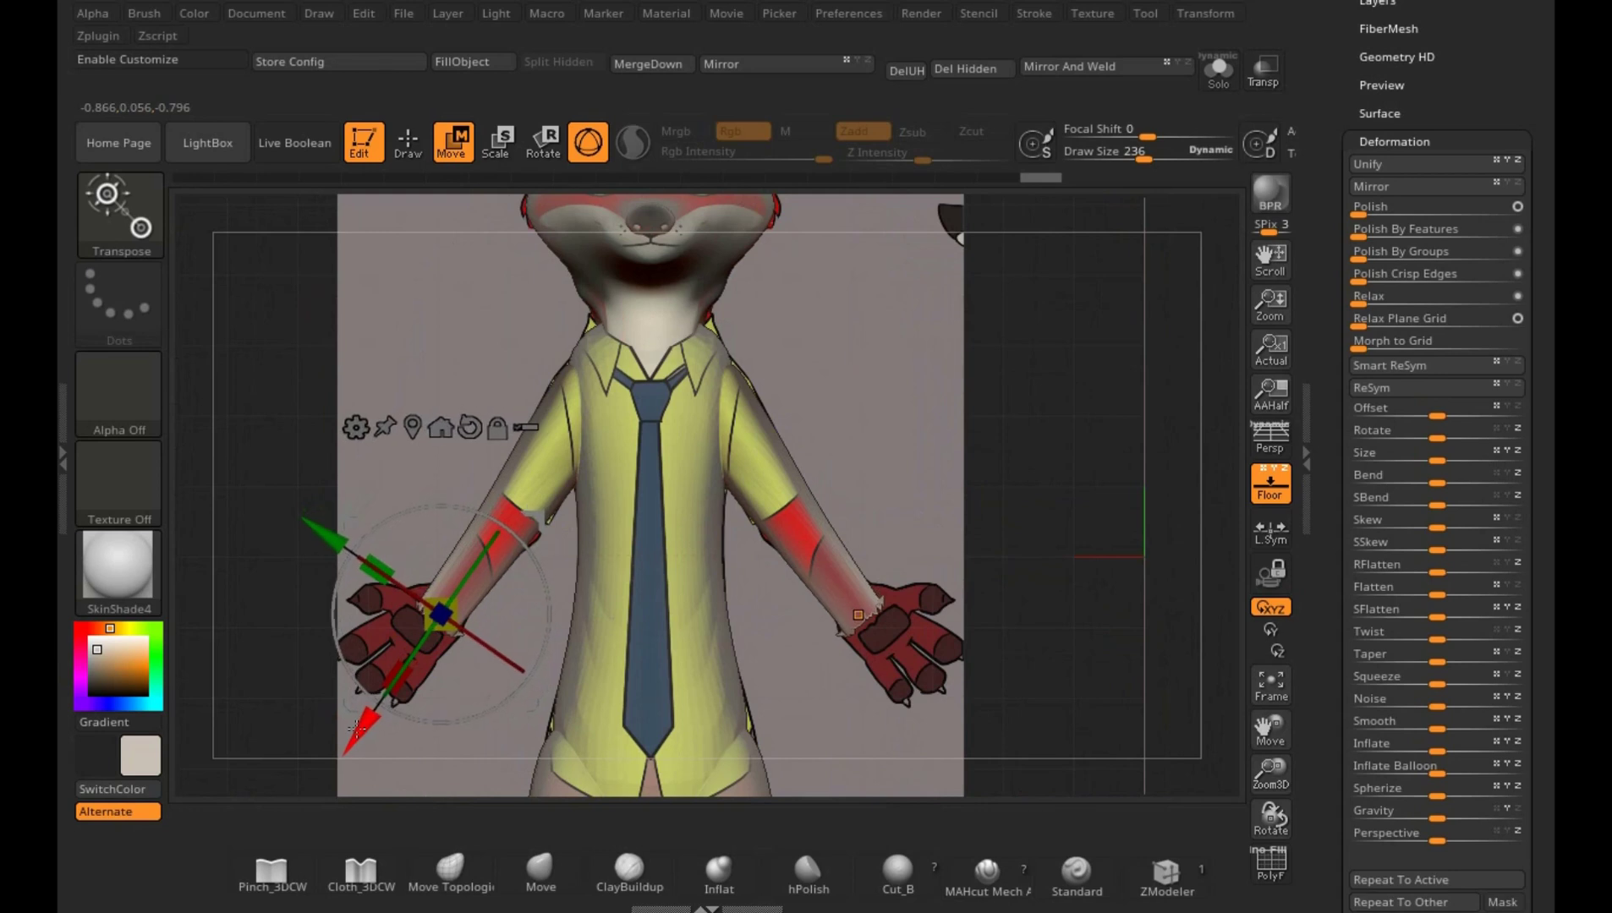
- Set TrimCurve as the Ctrl+Shift brush and draw a cut across the left forearm near the wrist
key(q)
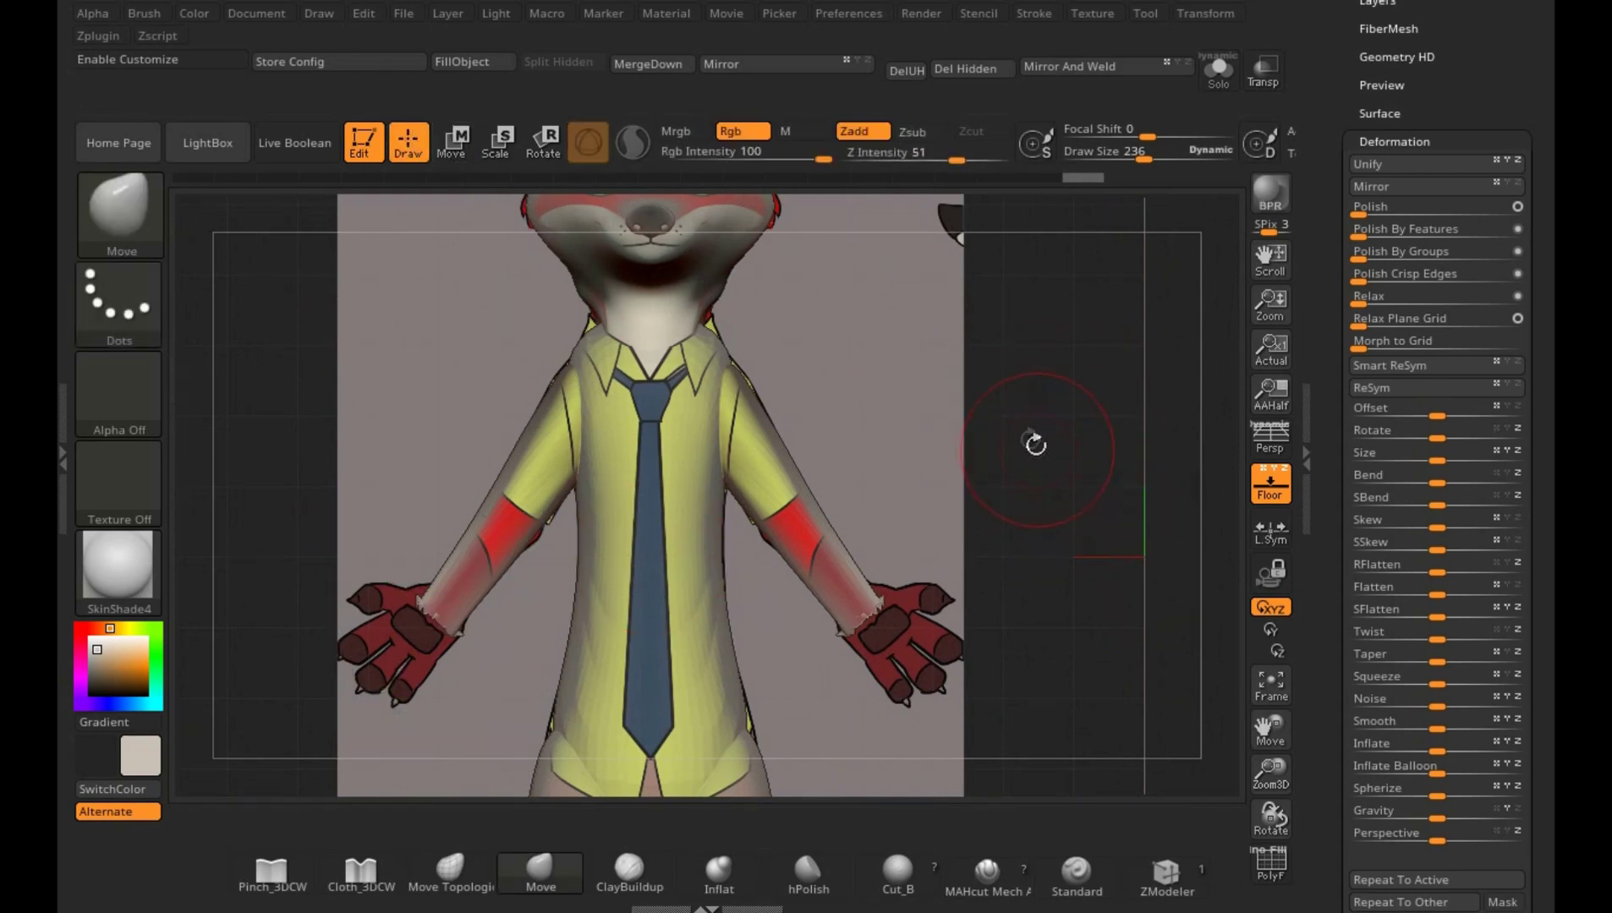
key(ctrl)
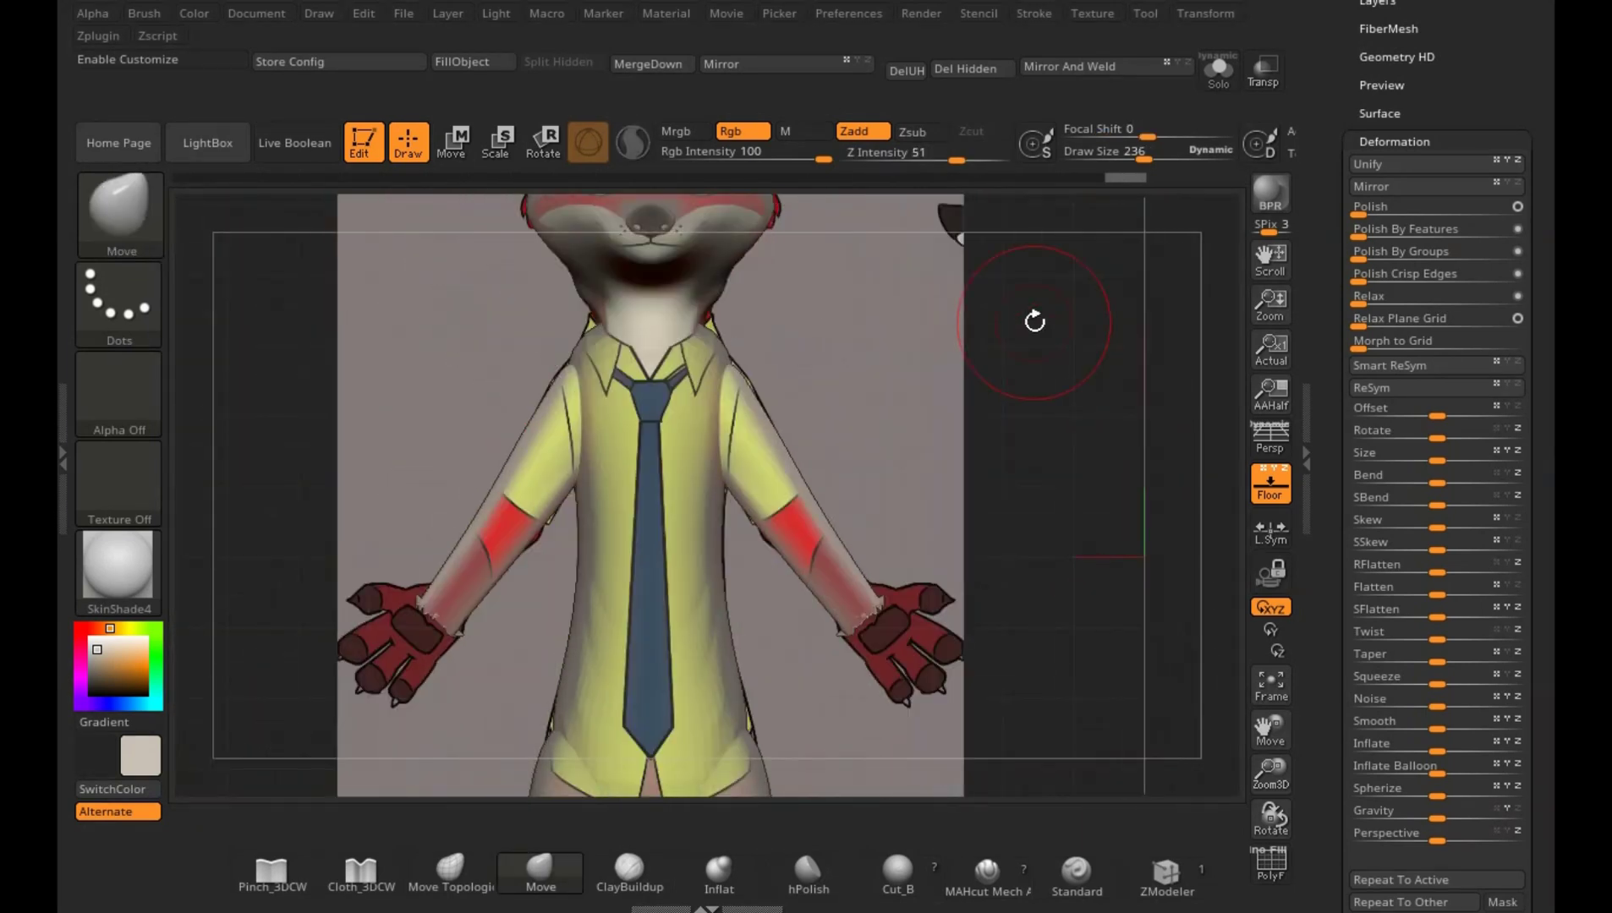
key(ctrl+shift)
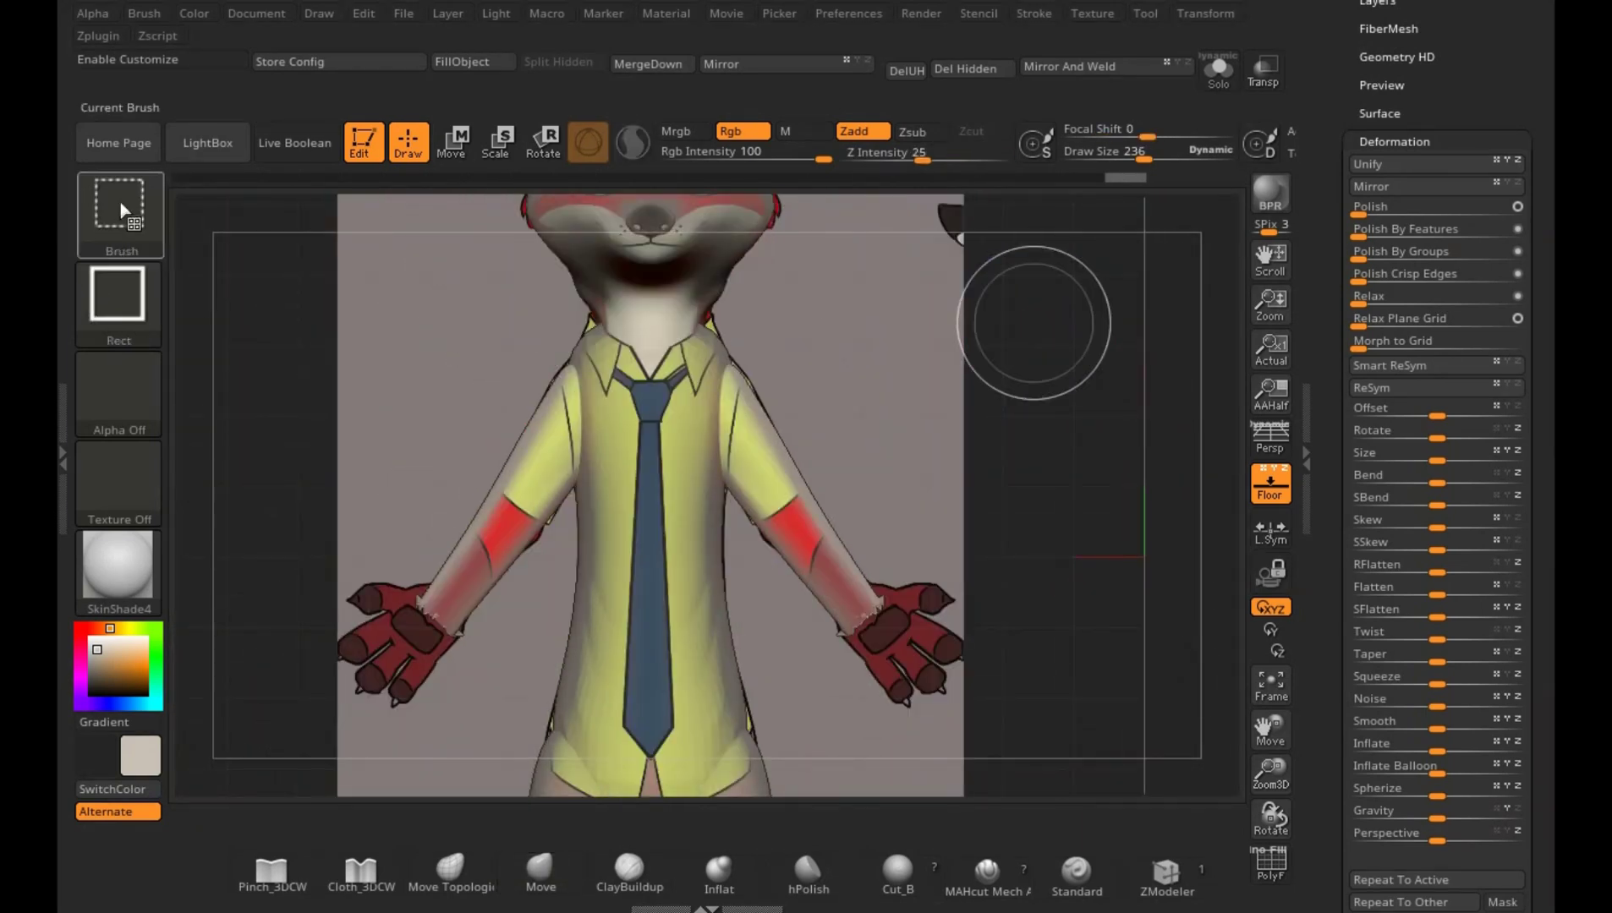
click(122, 207)
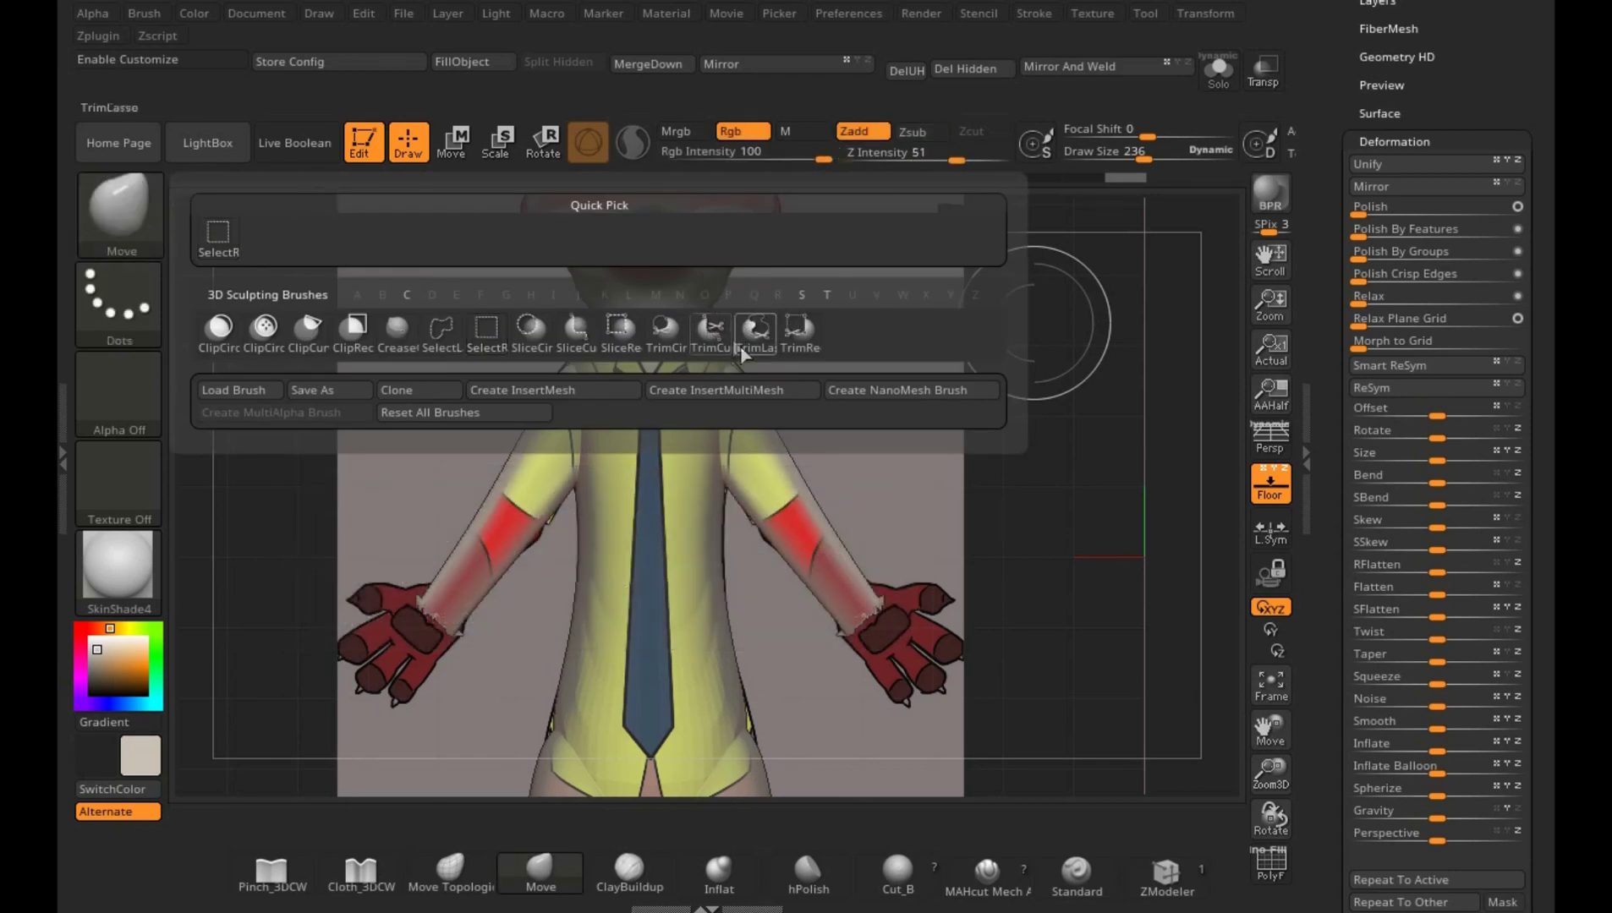
click(710, 331)
key(ctrl+shift)
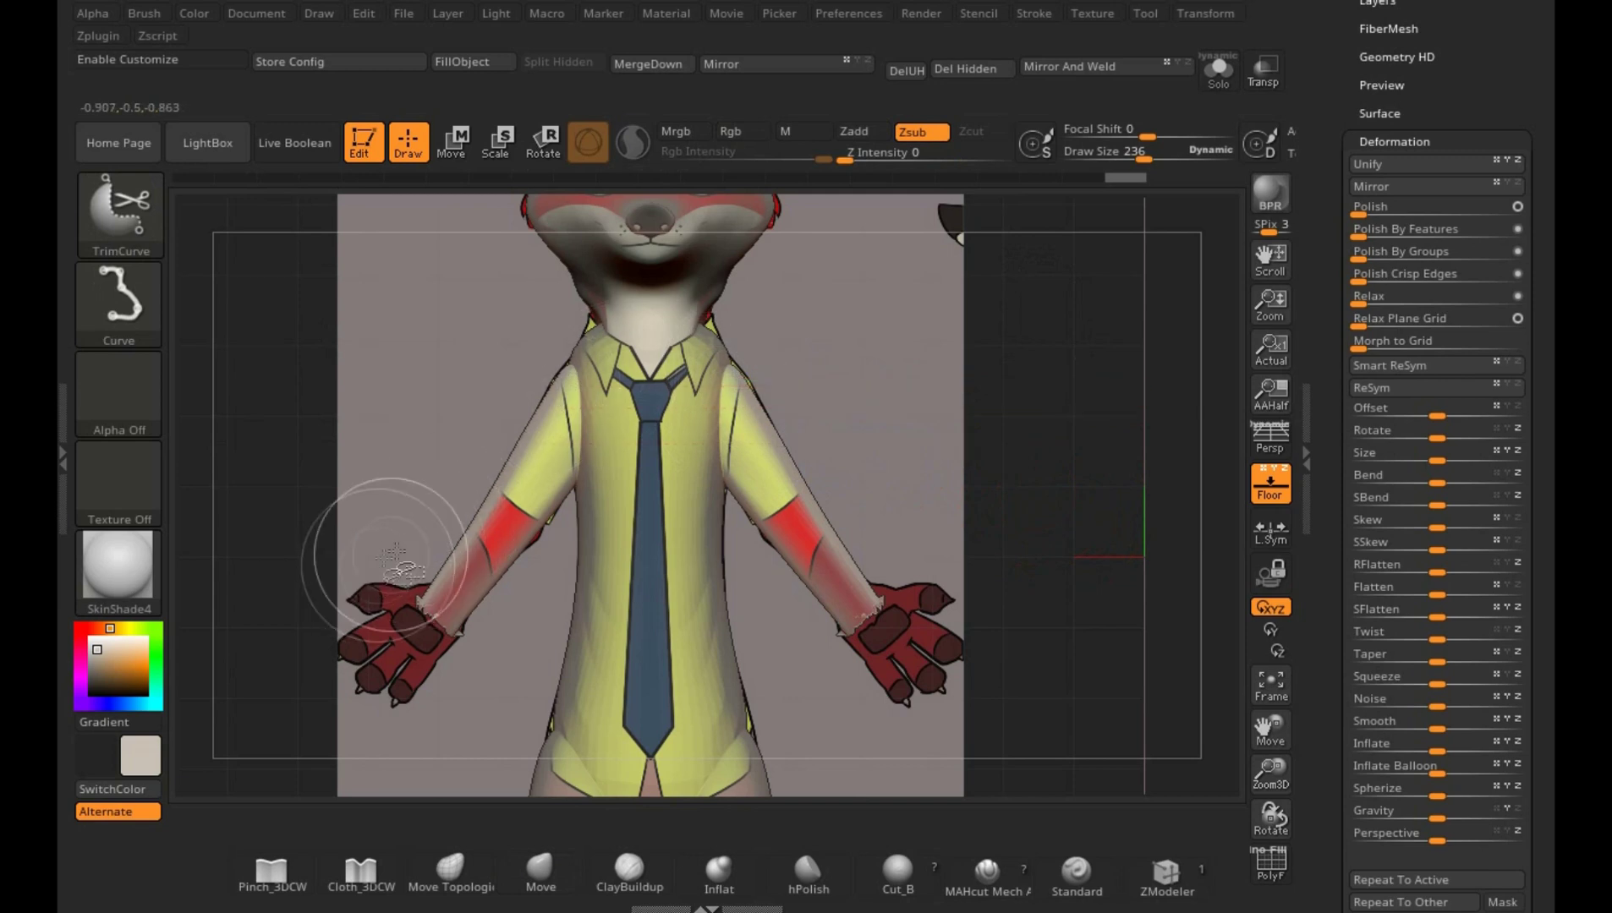
ctrl+shift+drag(330, 501, 581, 721)
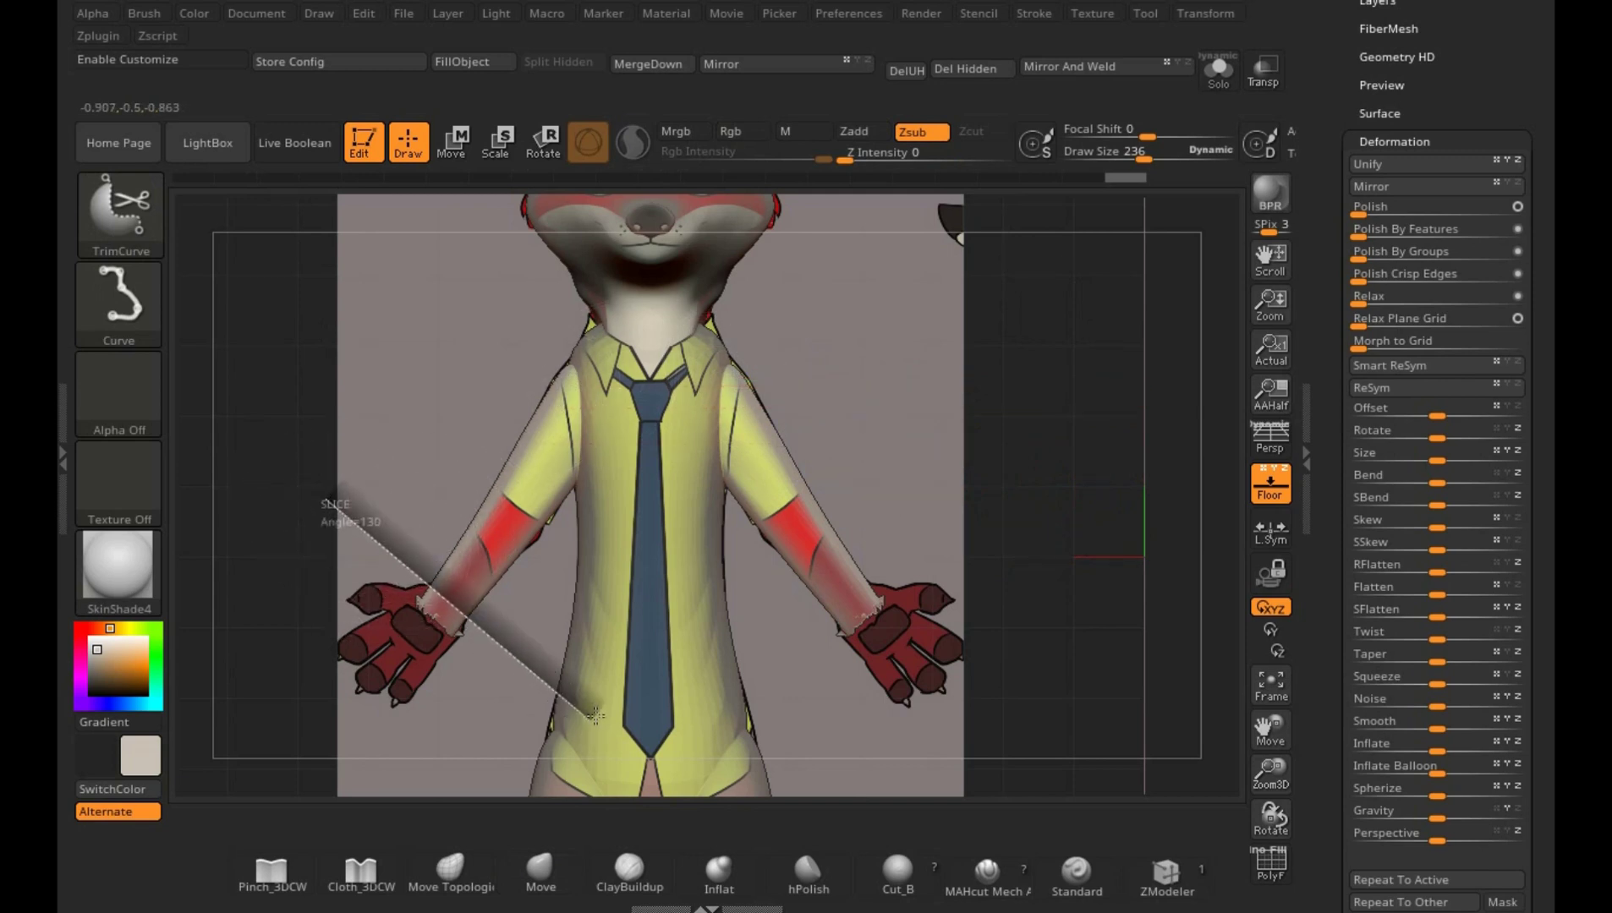
mouse_move(596, 715)
ctrl+shift+mouse_down()
mouse_move(264, 266)
mouse_move(410, 416)
mouse_move(493, 382)
mouse_move(335, 388)
mouse_move(300, 407)
mouse_move(359, 503)
mouse_move(352, 535)
mouse_move(341, 499)
ctrl+shift+mouse_up()
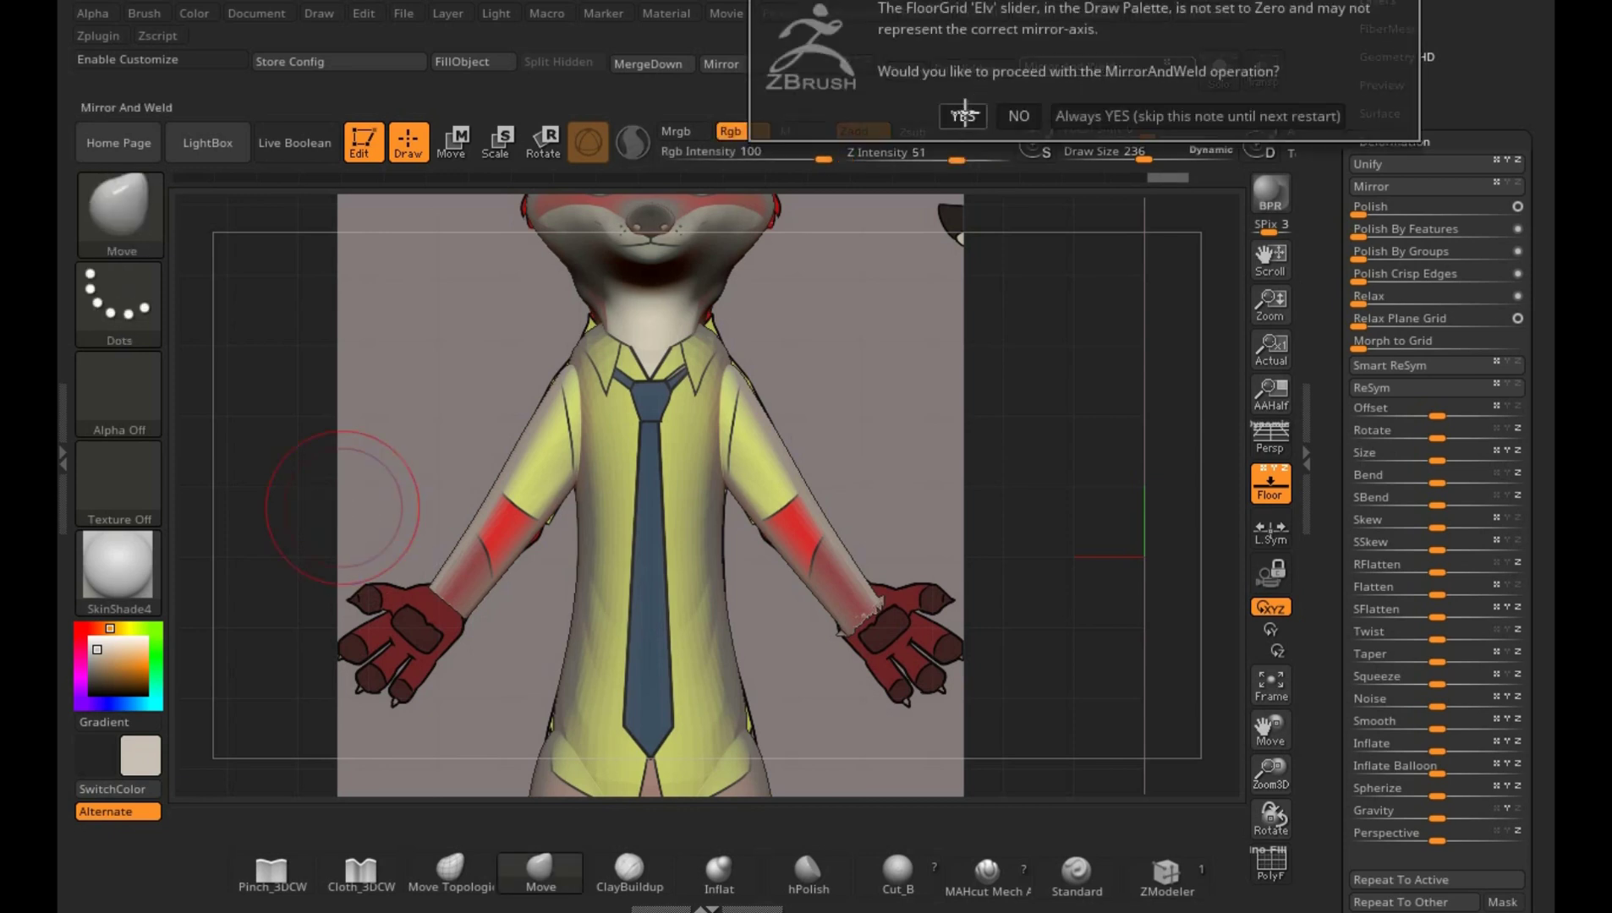
- Confirm Mirror And Weld to copy the arm edits across, and set Draw Size to 124
click(964, 115)
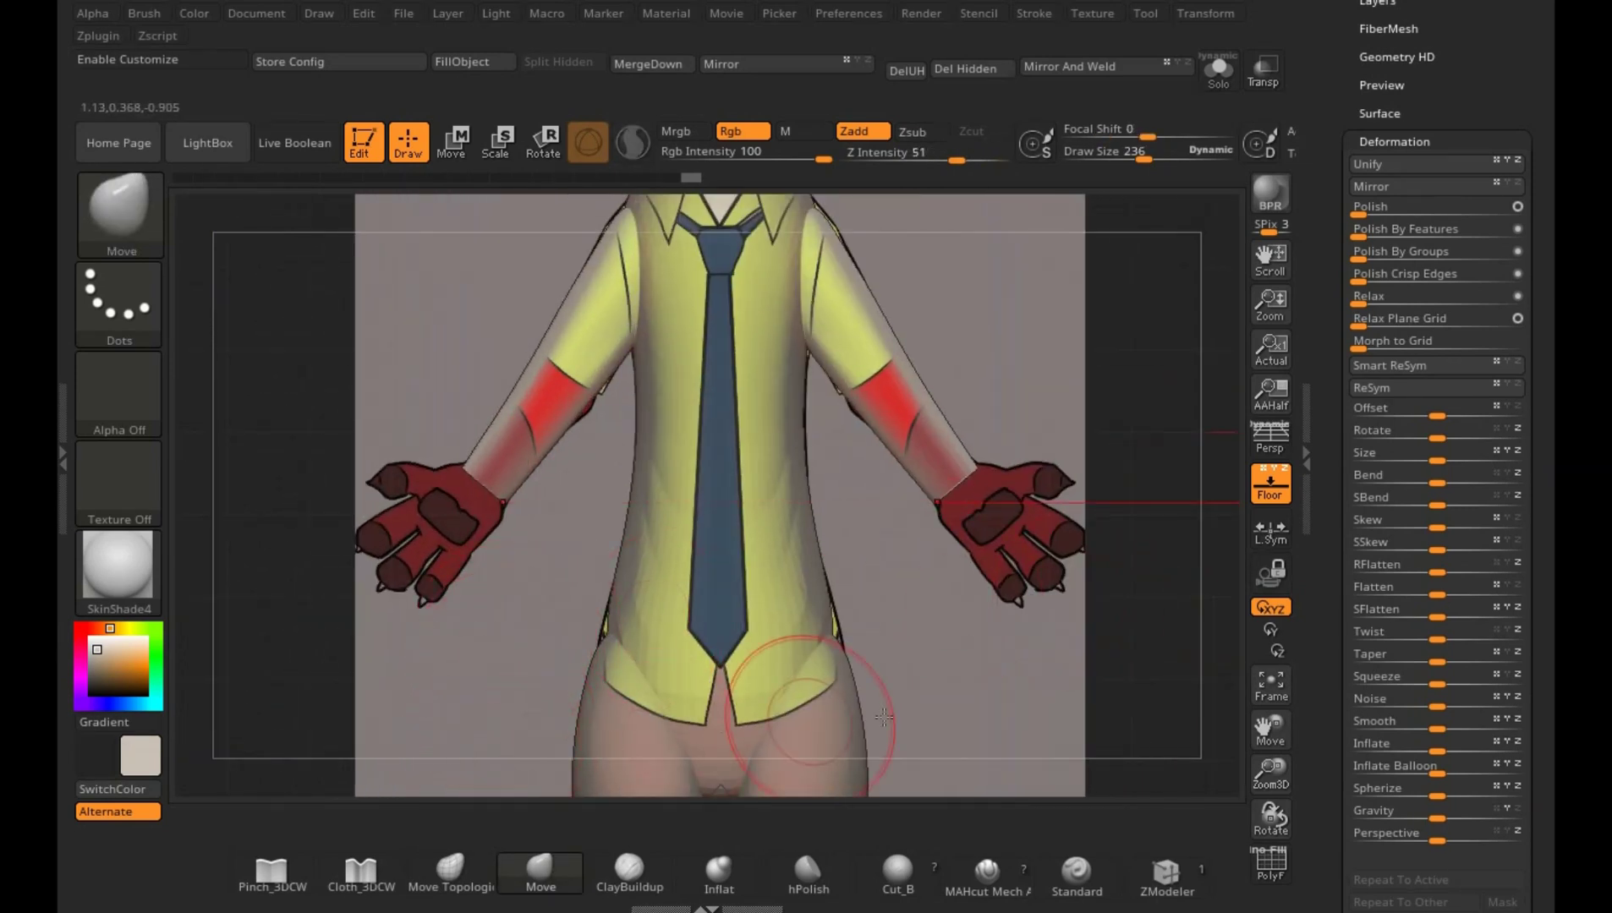
key(s)
drag(1069, 710, 1067, 694)
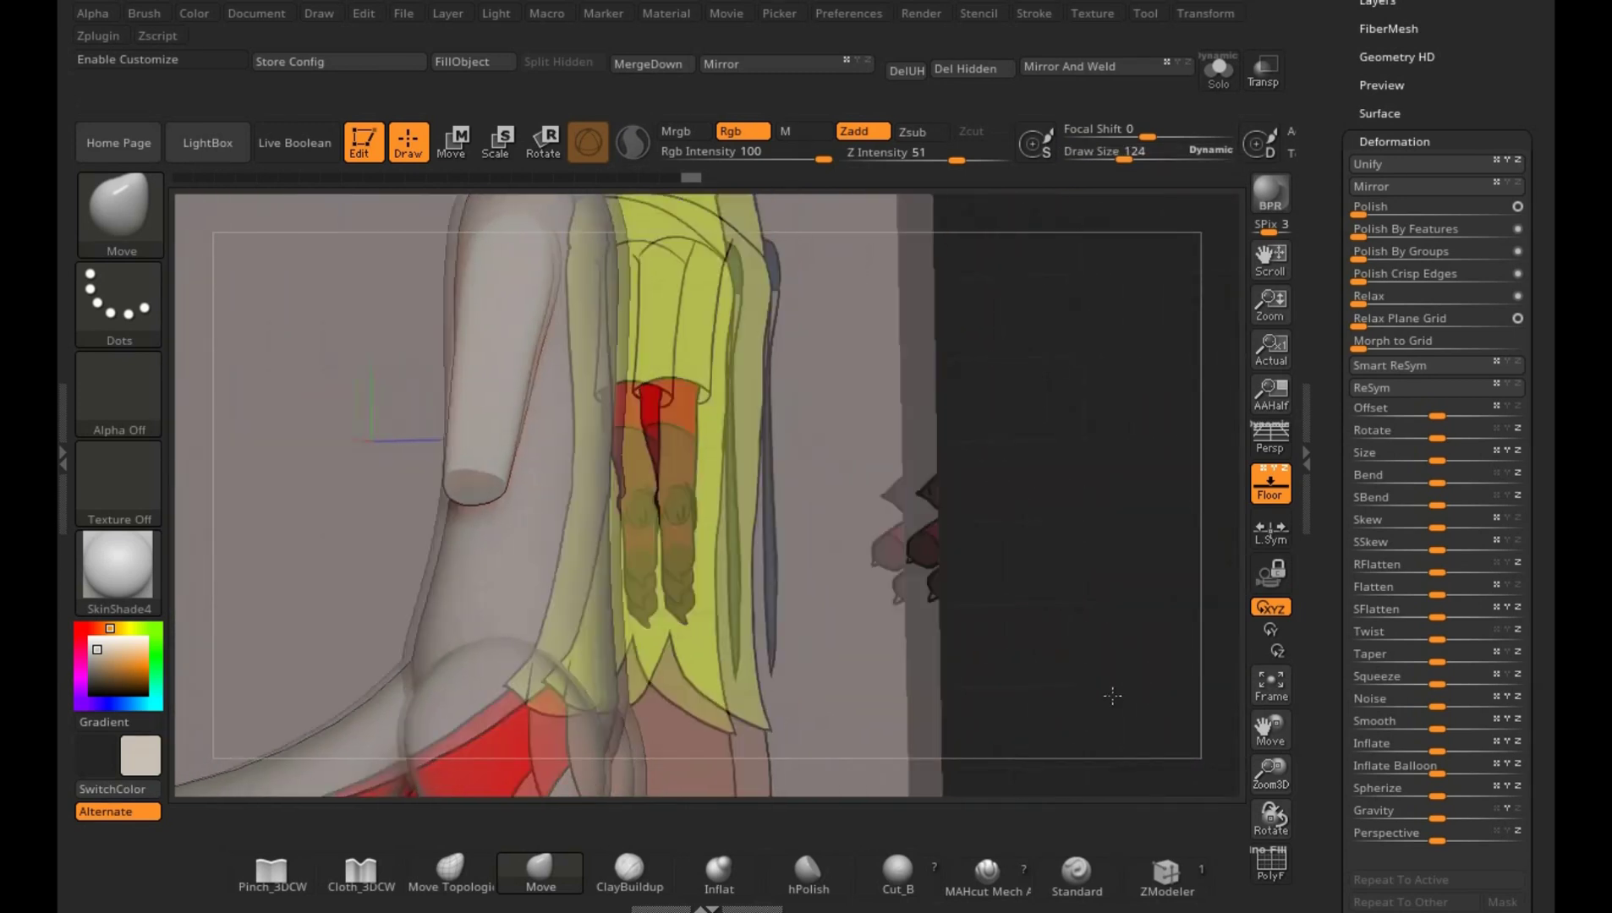
drag(1119, 691, 917, 725)
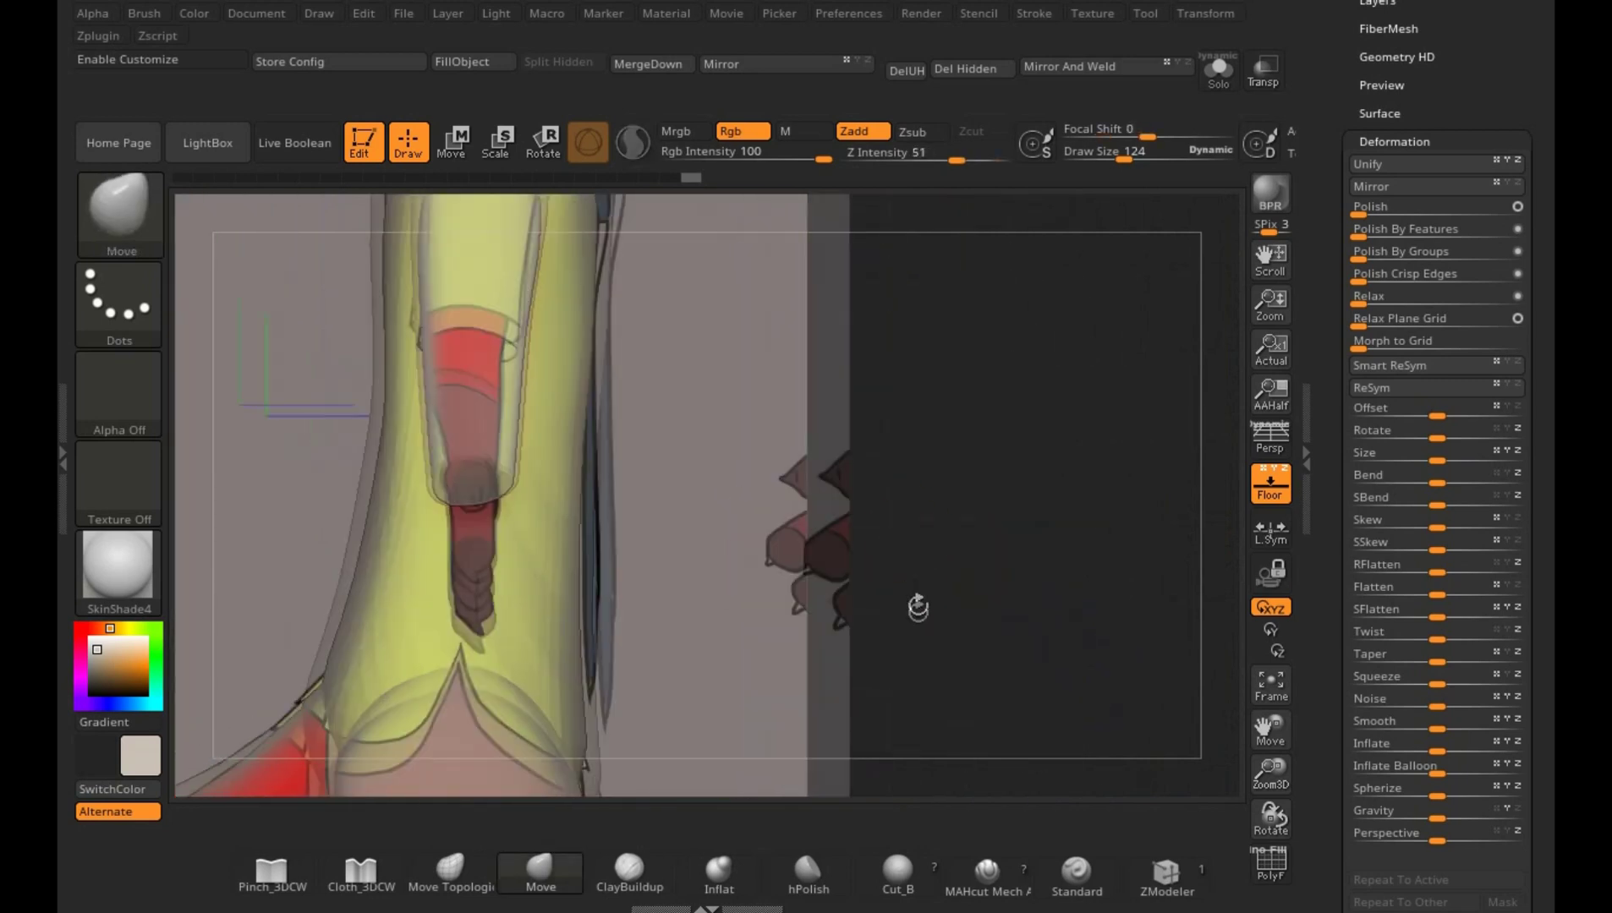
- At Draw Size 243, push the sleeve's shoulder outward from the side and smooth it
key(s)
drag(921, 661, 964, 662)
key(b)
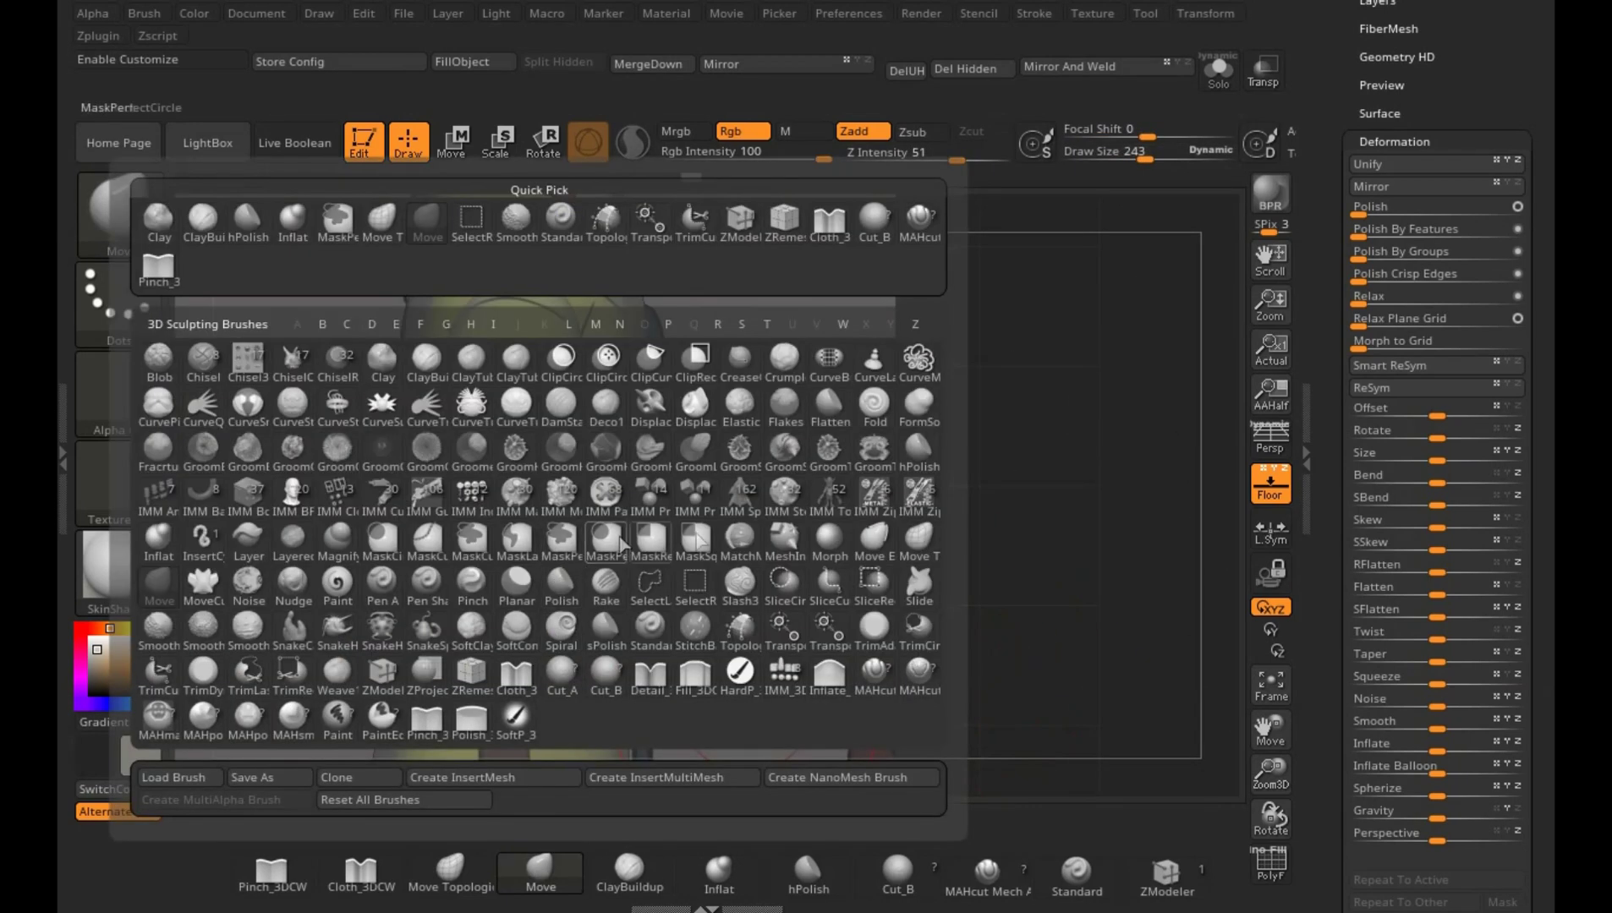
key(Escape)
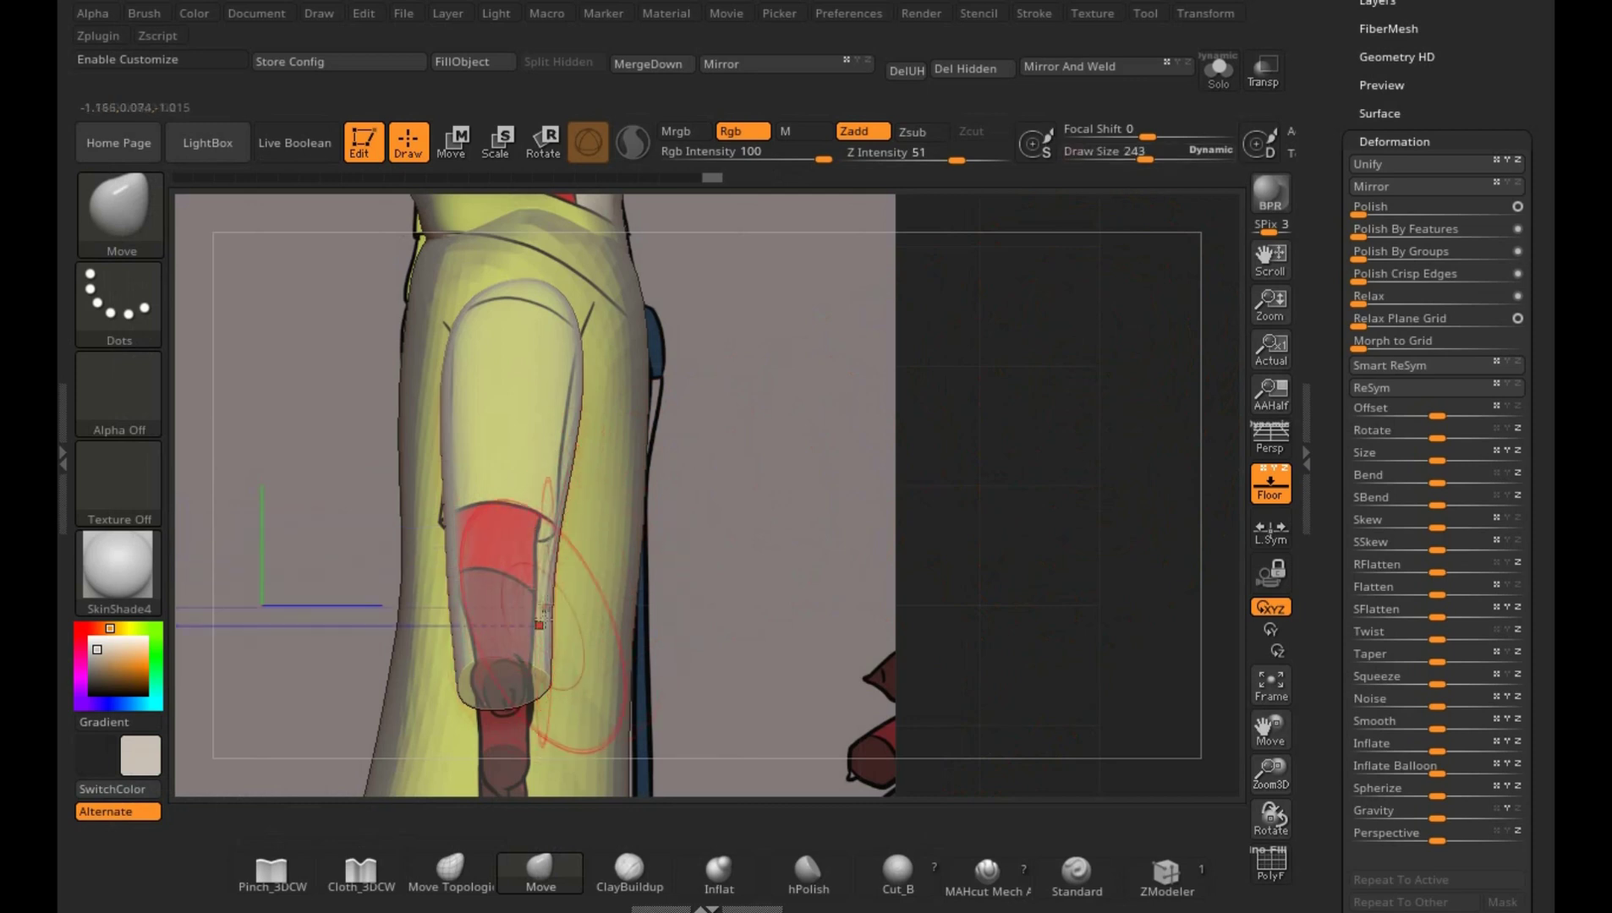
key(shift)
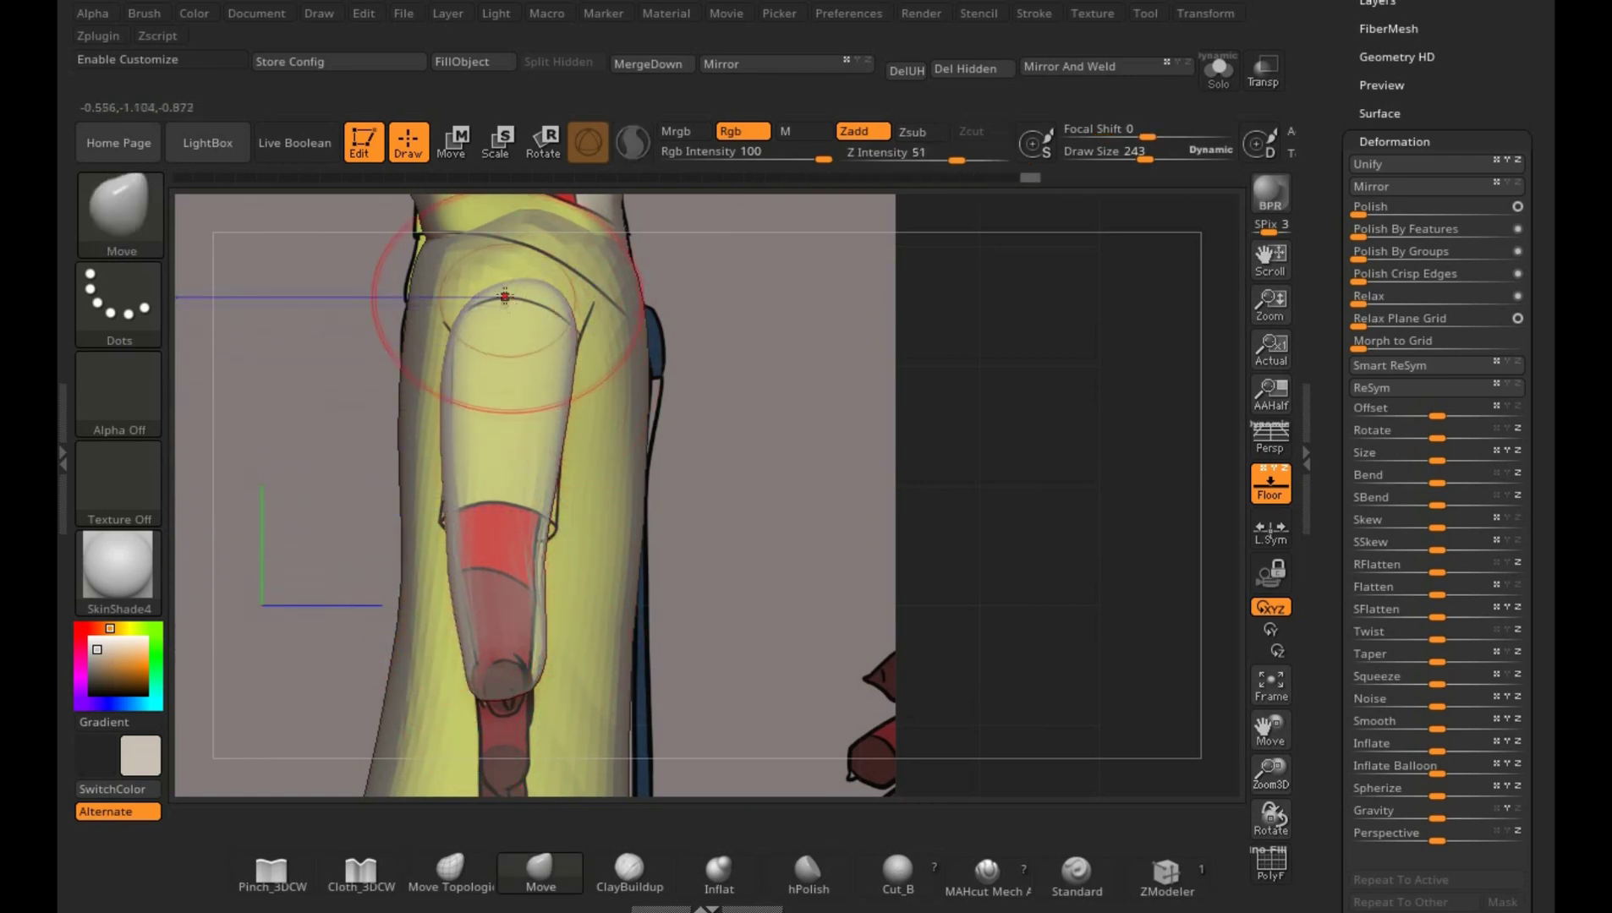
drag(483, 285, 541, 321)
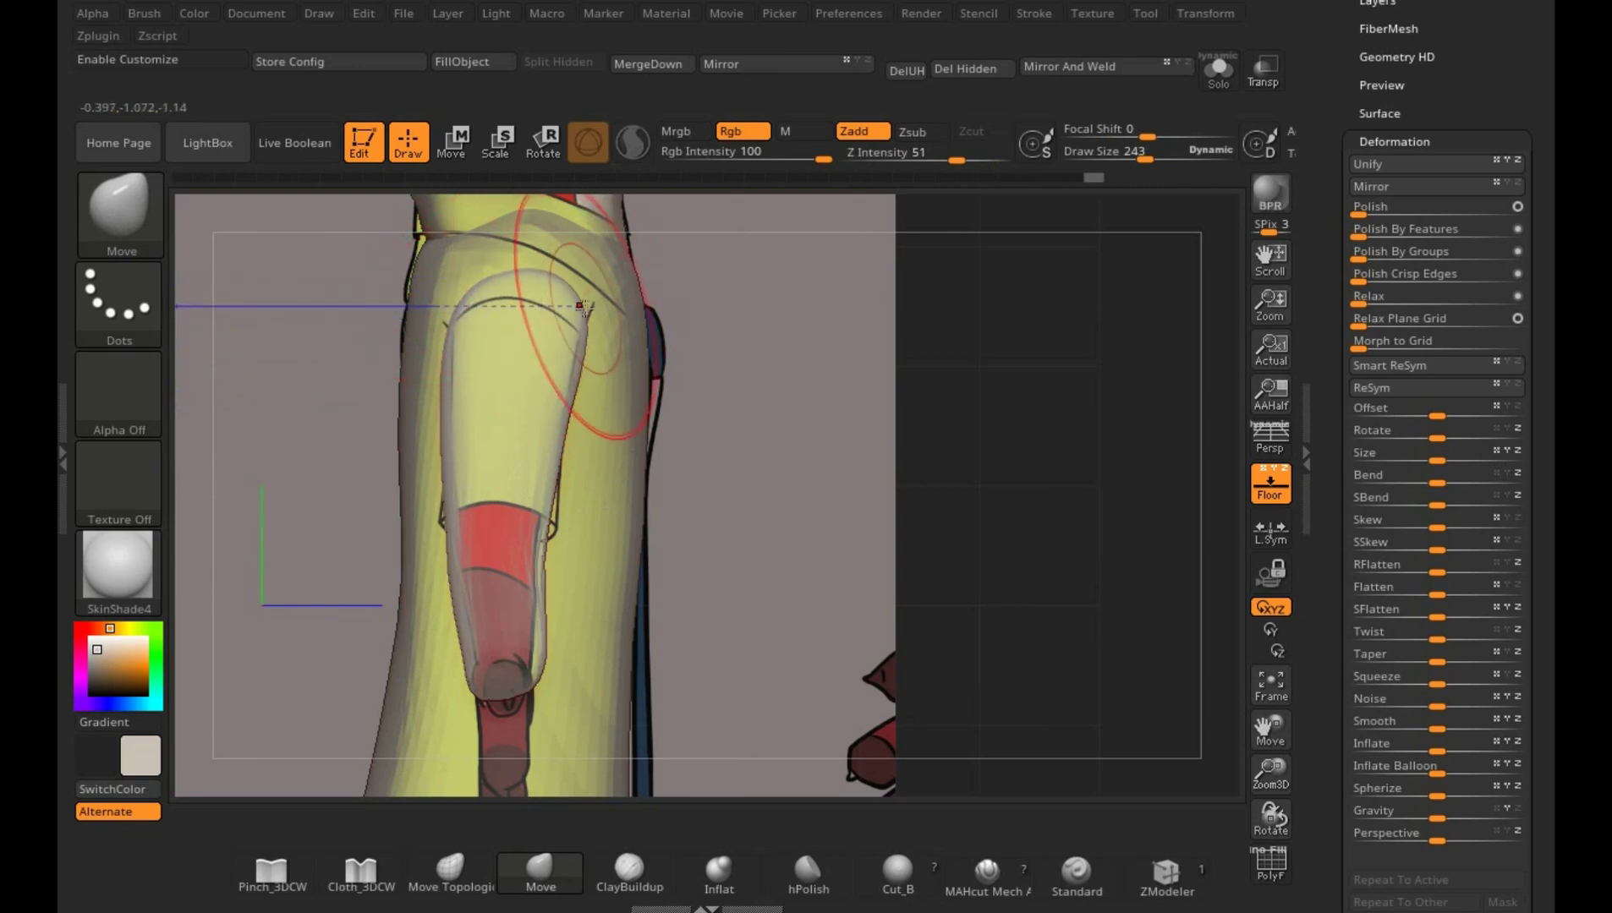
key(shift)
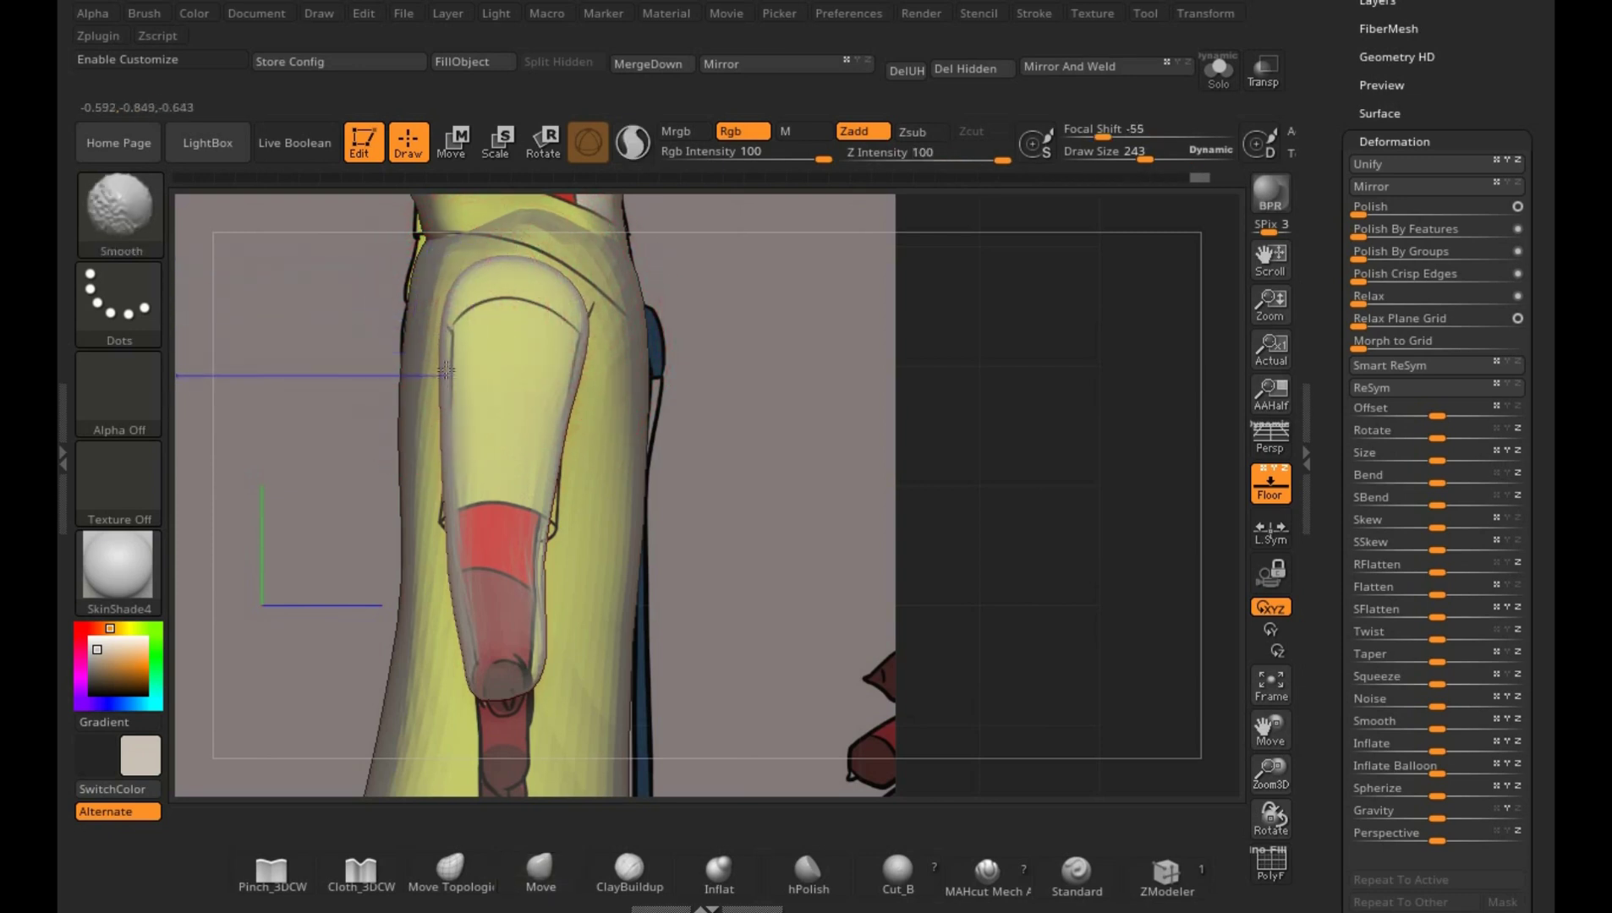
shift+drag(435, 362, 461, 364)
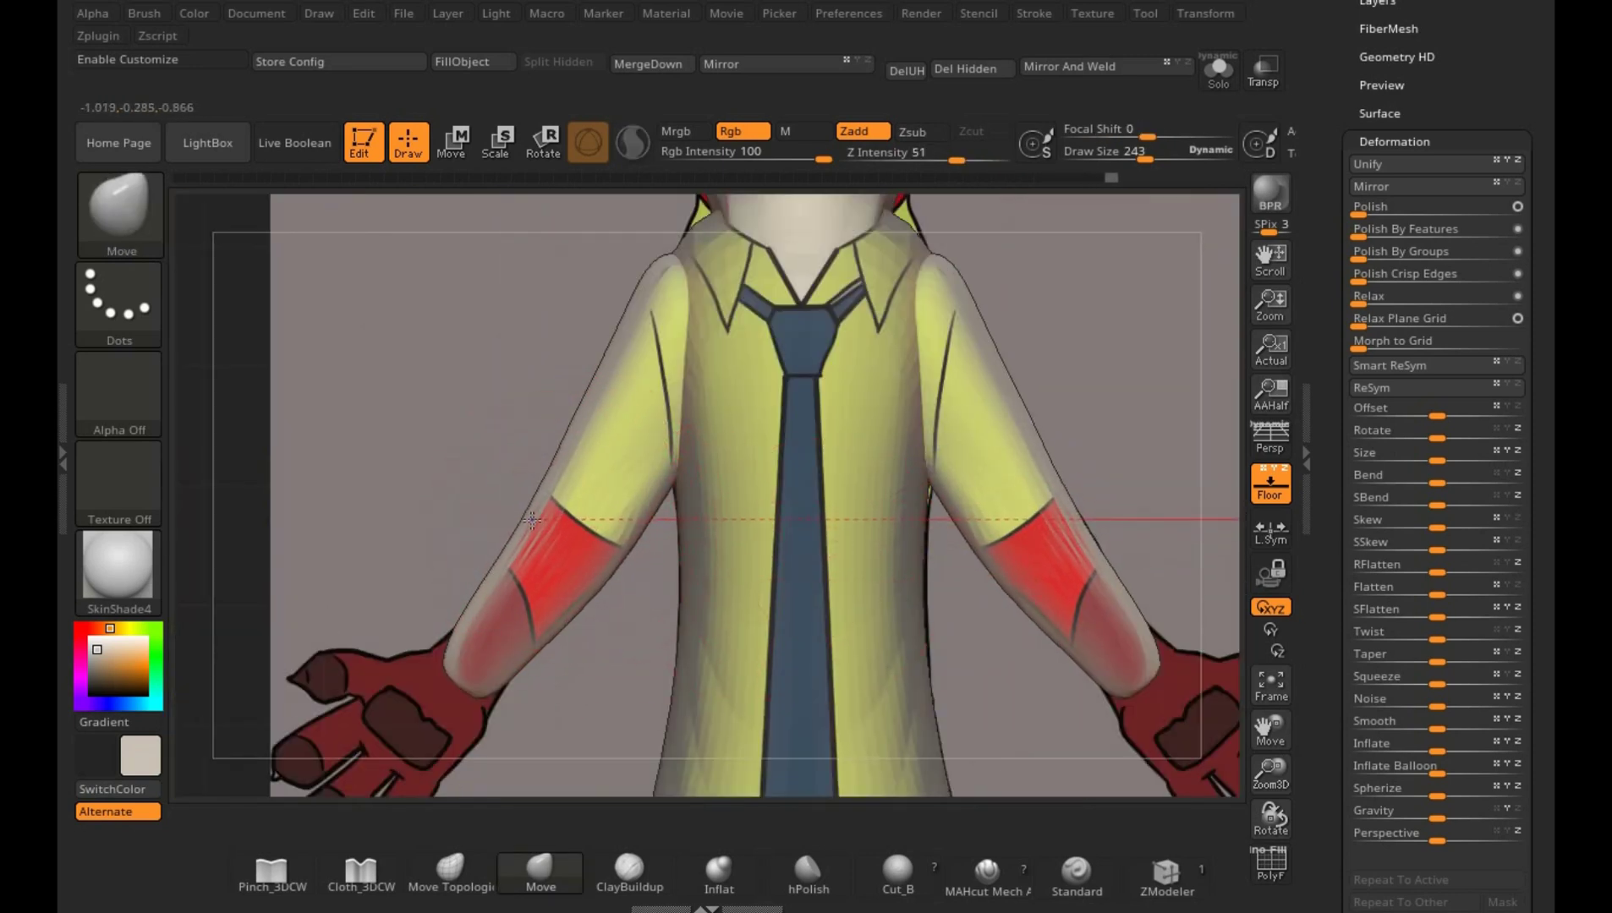
- Display the arm polygroups with wireframe and snap back to the front view
key(shift+f)
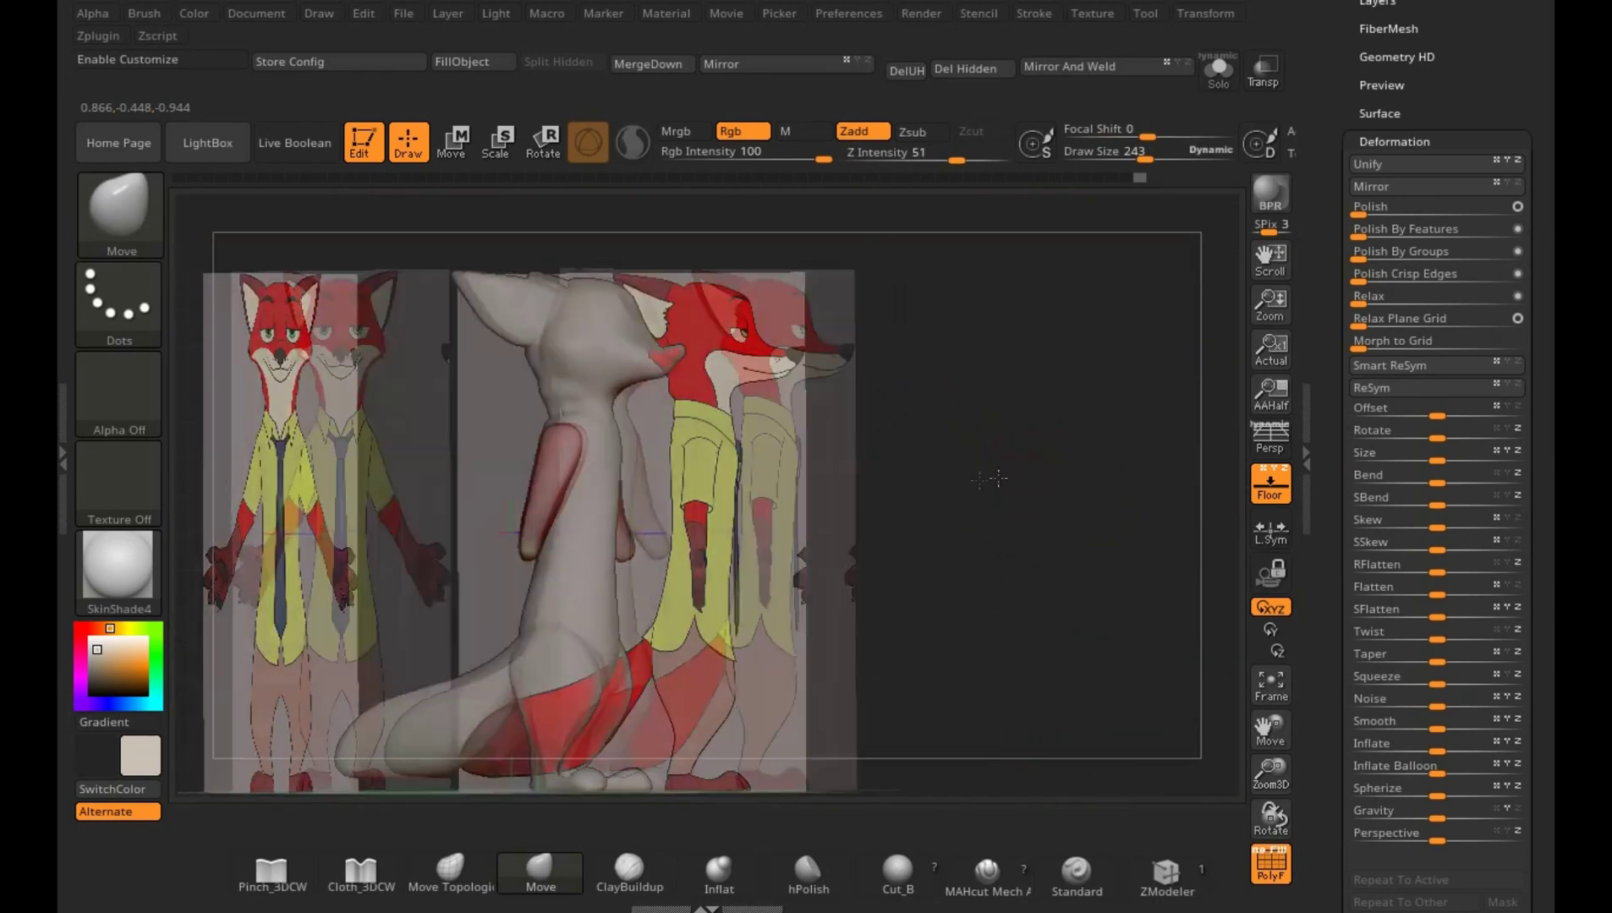
key(ctrl)
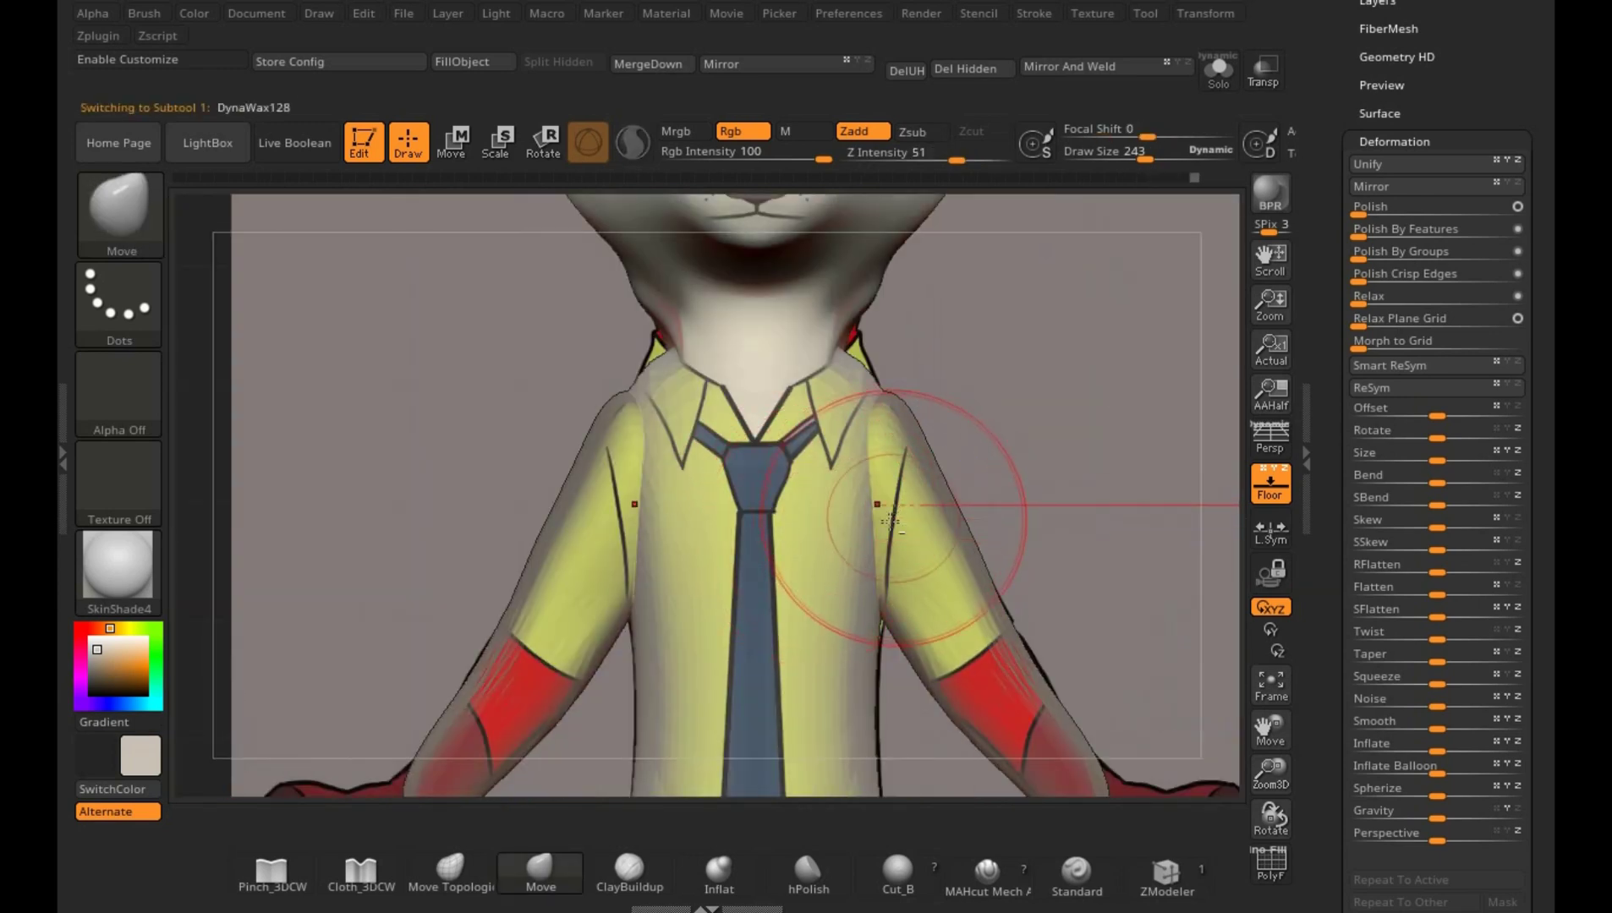
- Set Draw Size to 188 and switch to the Move Topological brush
key(s)
drag(1036, 427, 1025, 427)
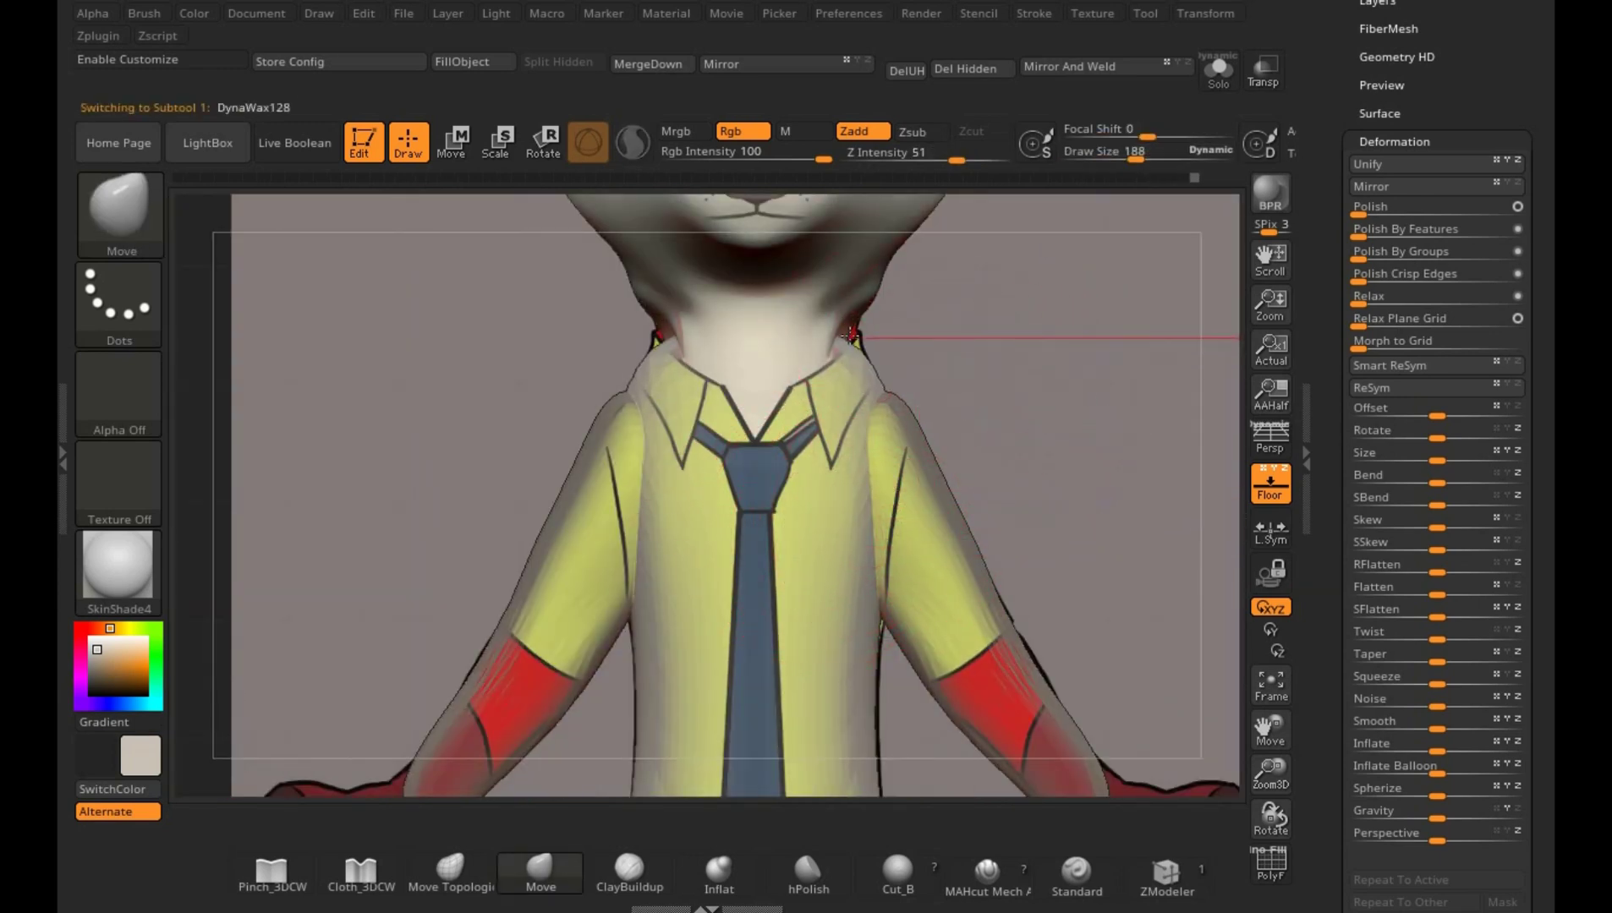
click(449, 871)
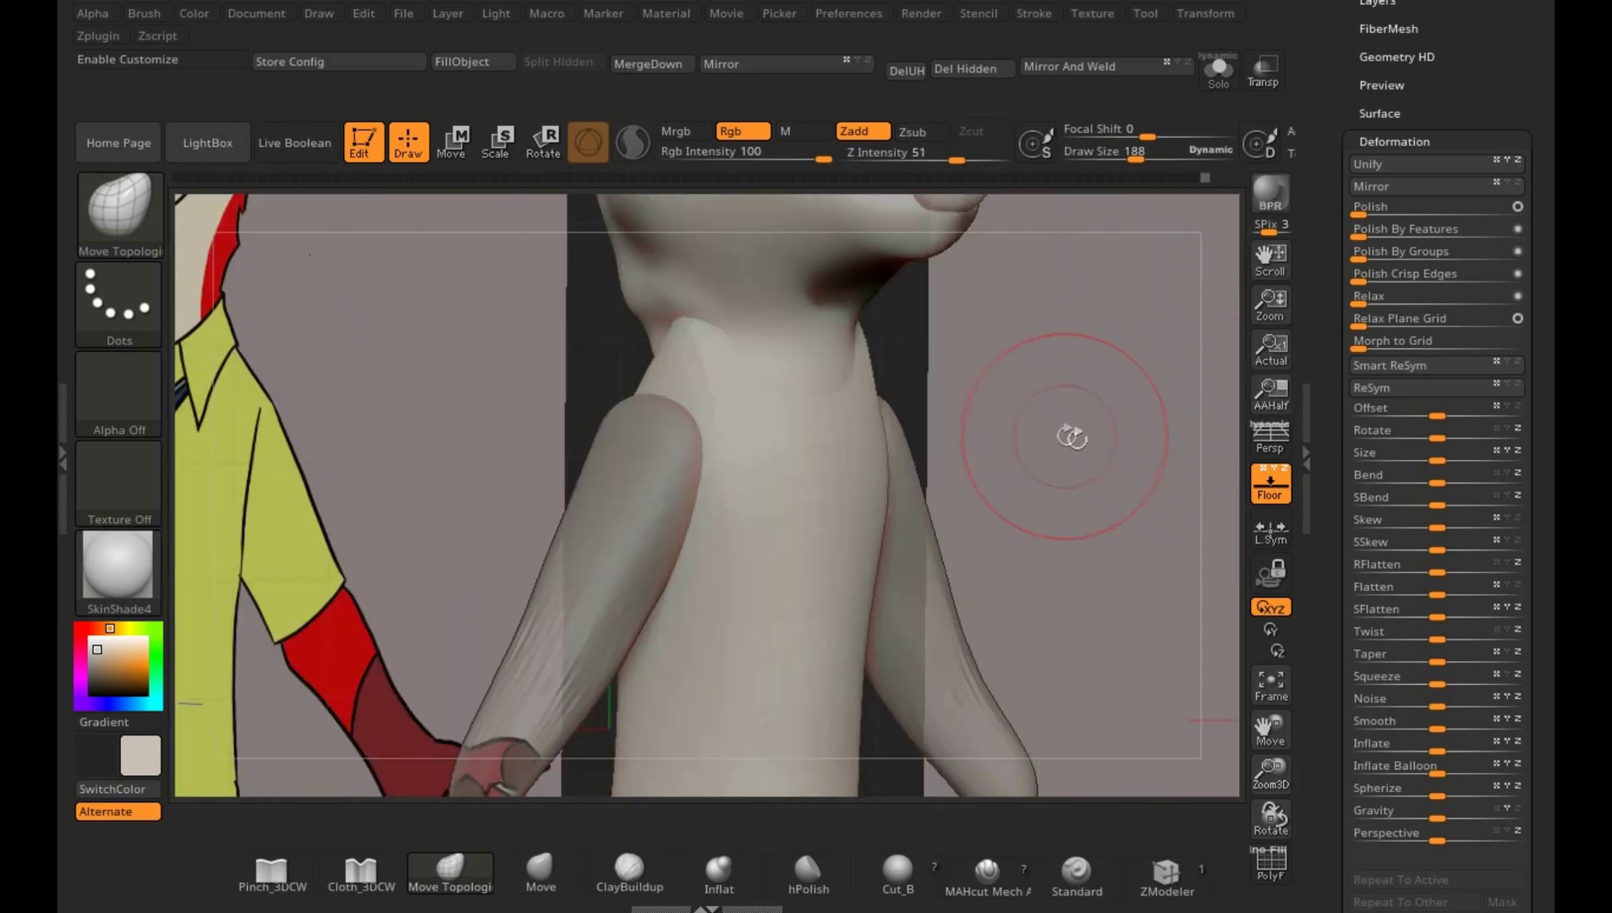
- Check the shirt's fit from side and front views, then select subtool DynaWax129_001
drag(1202, 407, 1096, 396)
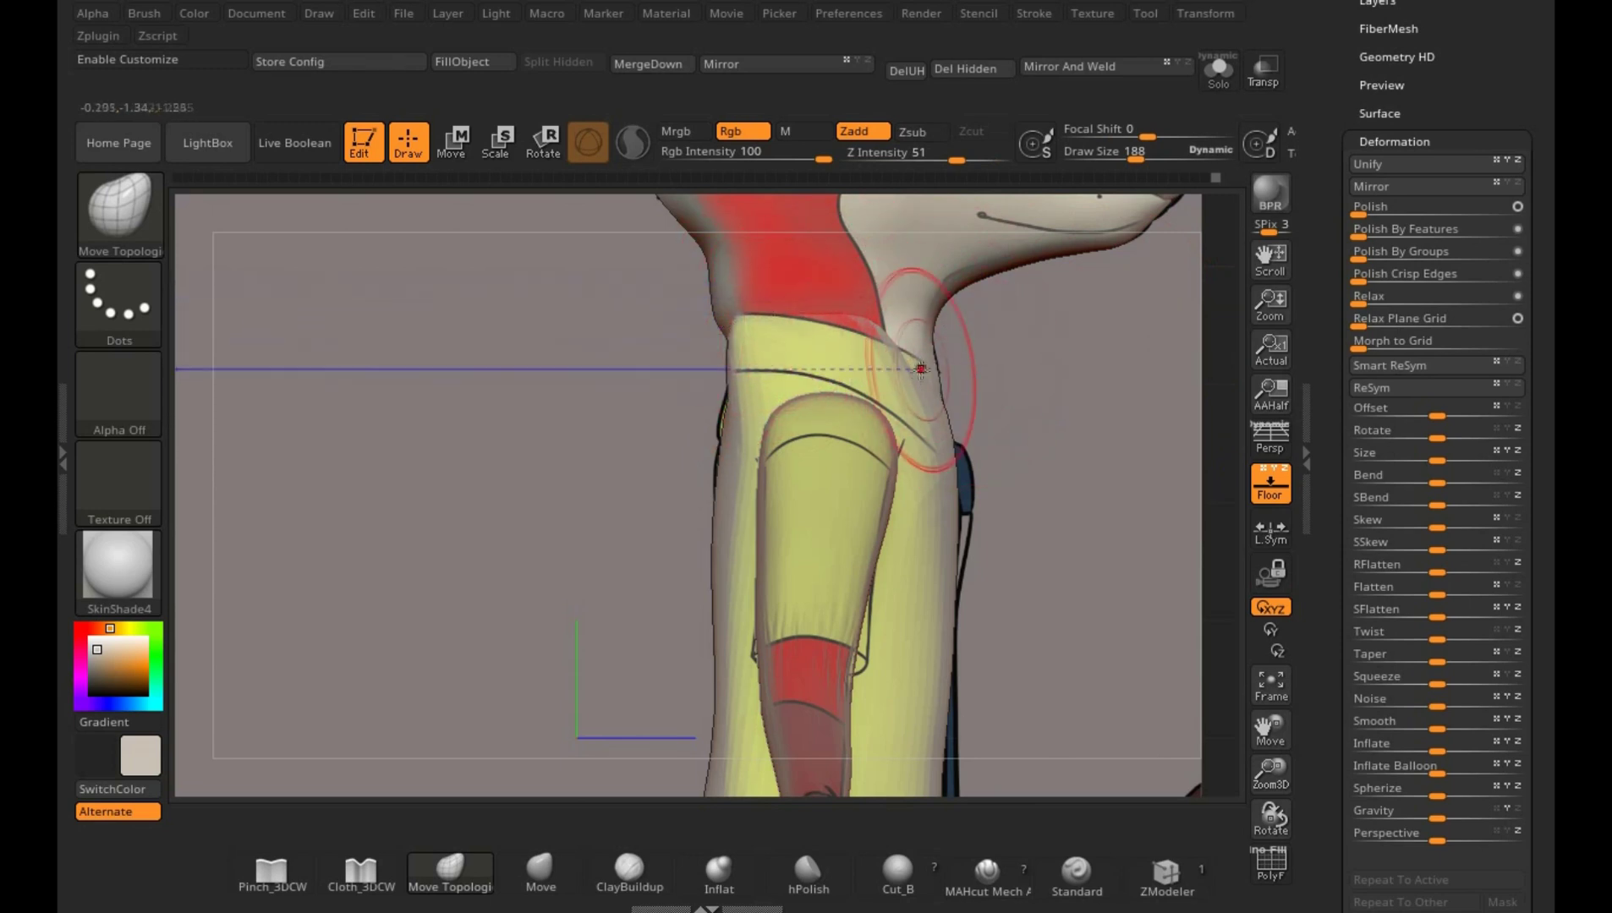
mouse_move(955, 385)
mouse_down()
mouse_move(1017, 370)
mouse_move(912, 389)
mouse_move(922, 370)
mouse_up()
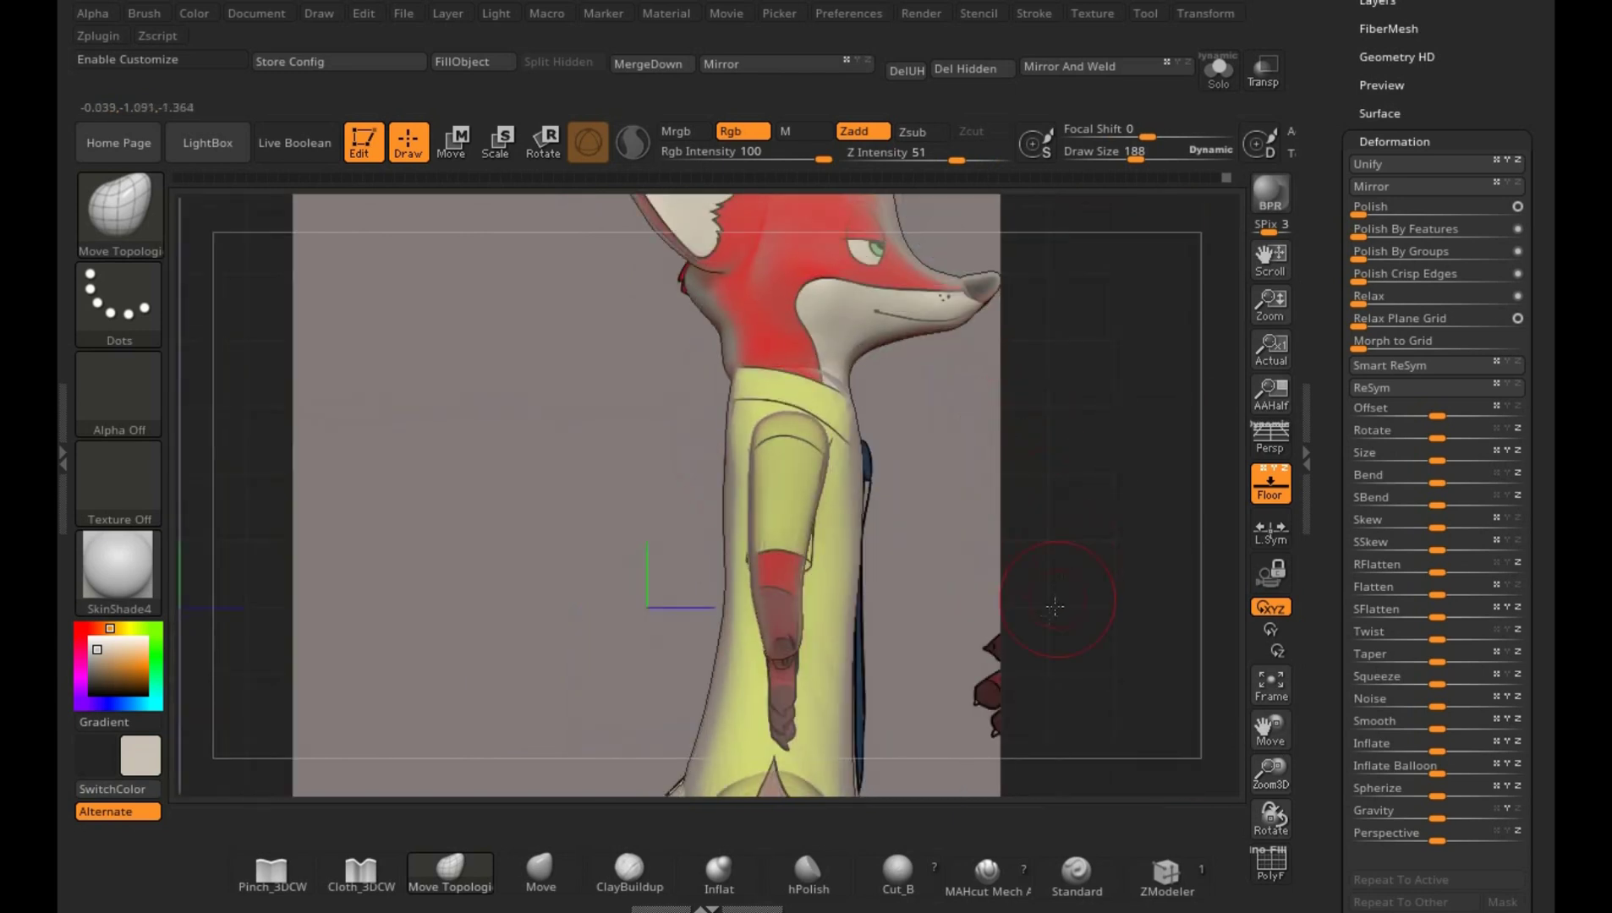
mouse_move(1084, 507)
mouse_down()
mouse_move(977, 575)
mouse_move(1031, 486)
mouse_move(1021, 638)
mouse_up()
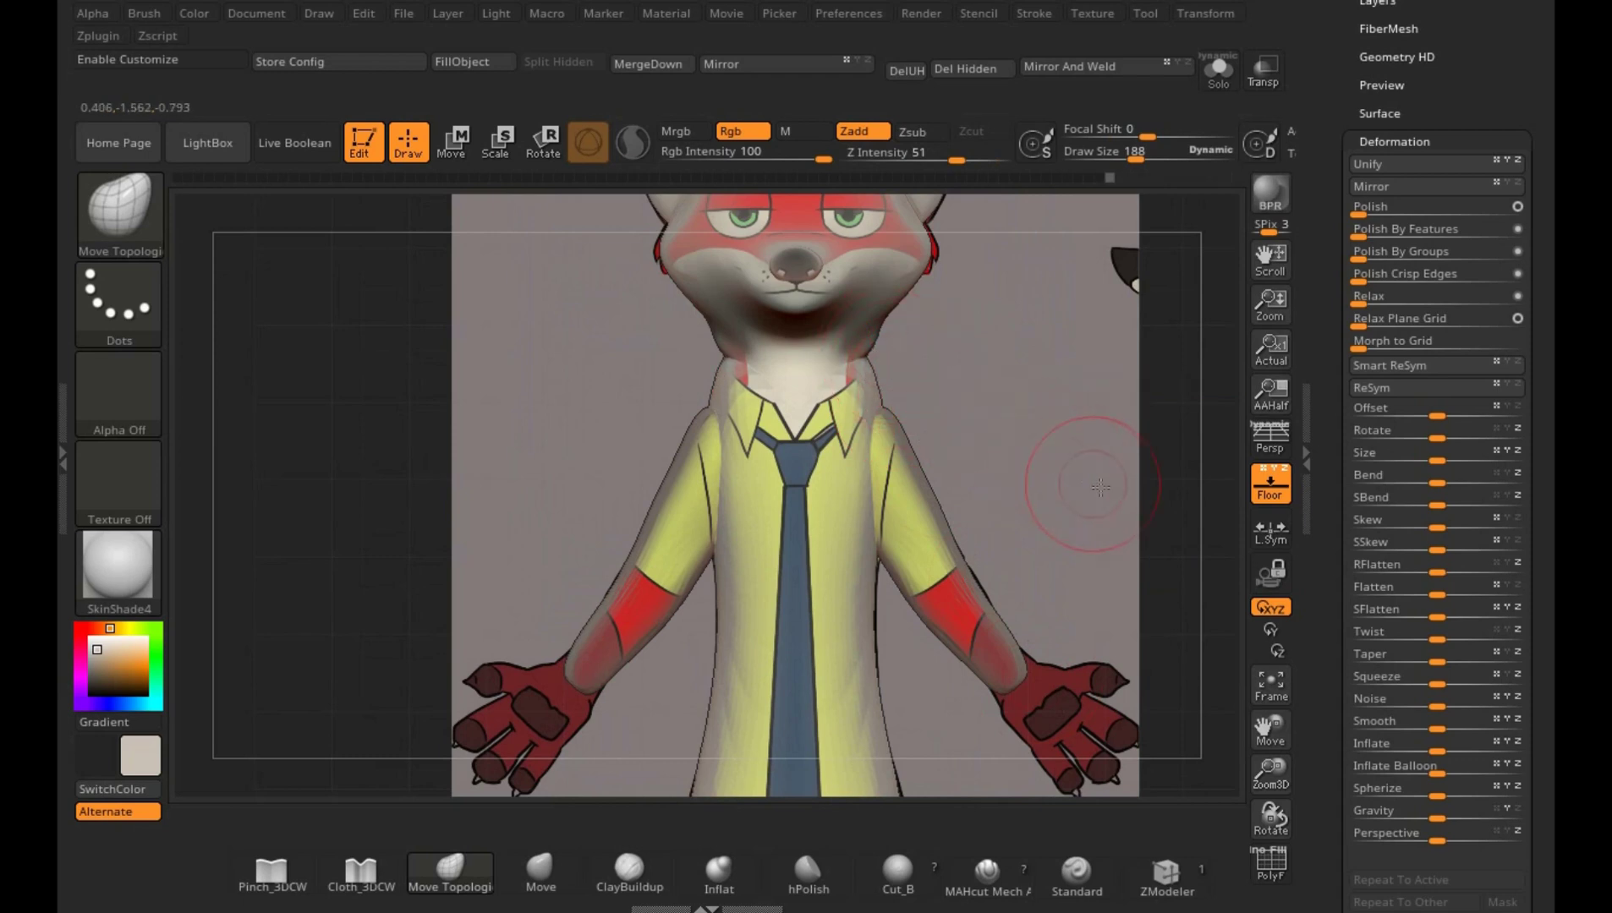
mouse_move(1172, 521)
mouse_down()
mouse_move(1119, 550)
mouse_move(1127, 568)
mouse_move(953, 623)
mouse_move(1075, 559)
mouse_move(1077, 658)
mouse_up()
mouse_move(1101, 467)
alt+mouse_down()
mouse_move(1070, 381)
mouse_move(978, 640)
alt+mouse_up()
alt+click(603, 476)
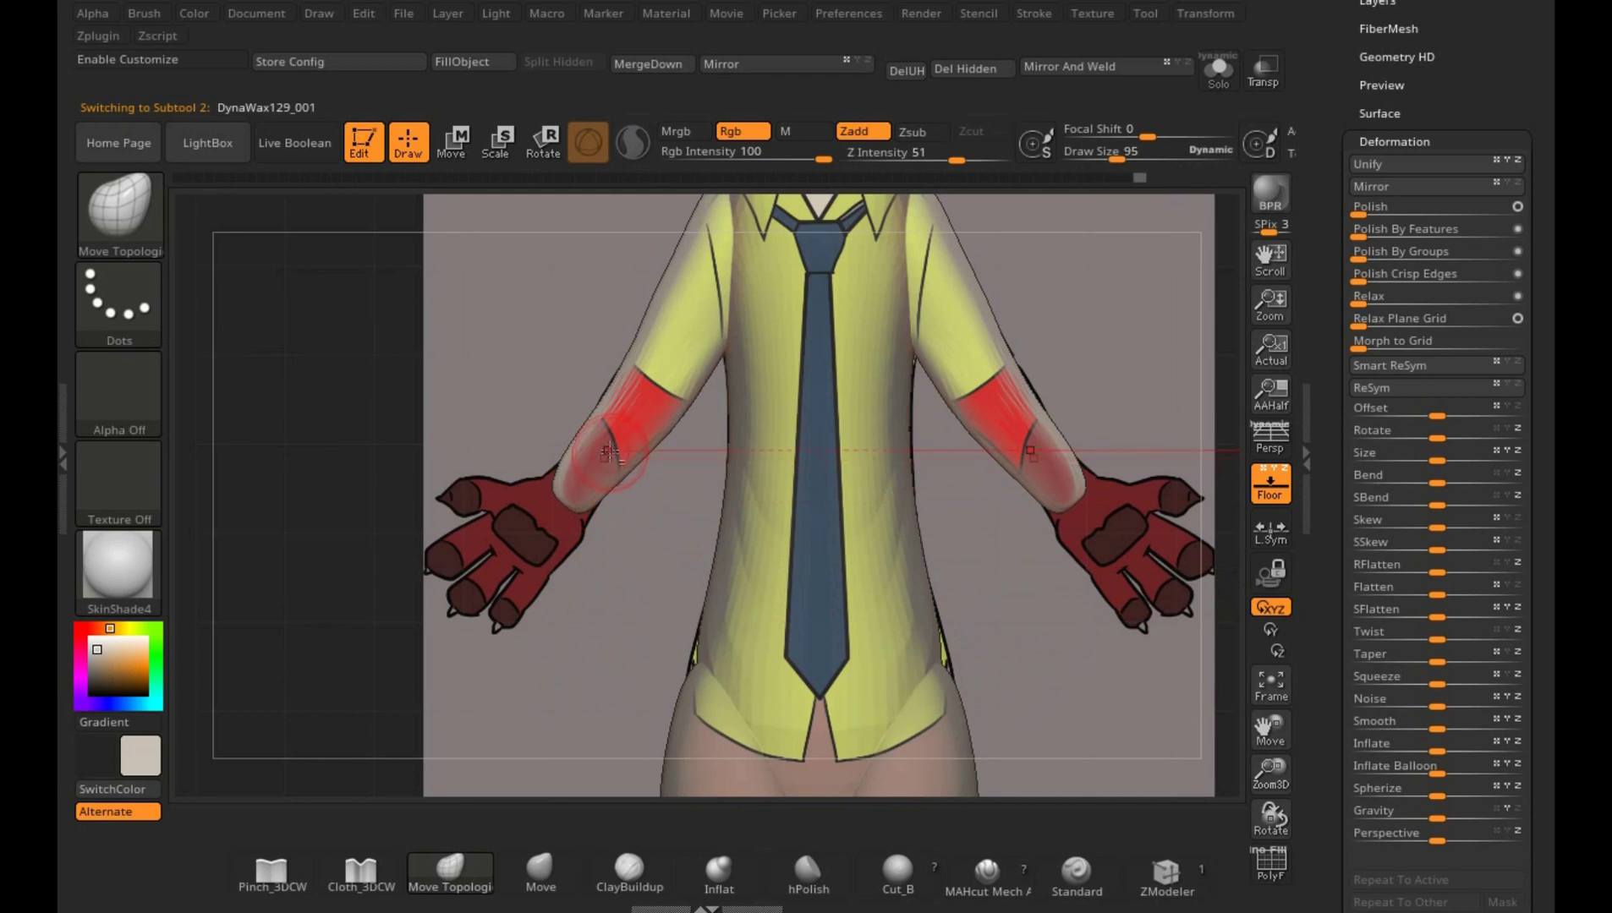
- Insert an IMM Primitives sphere over the left palm on the reference
drag(602, 644, 719, 610)
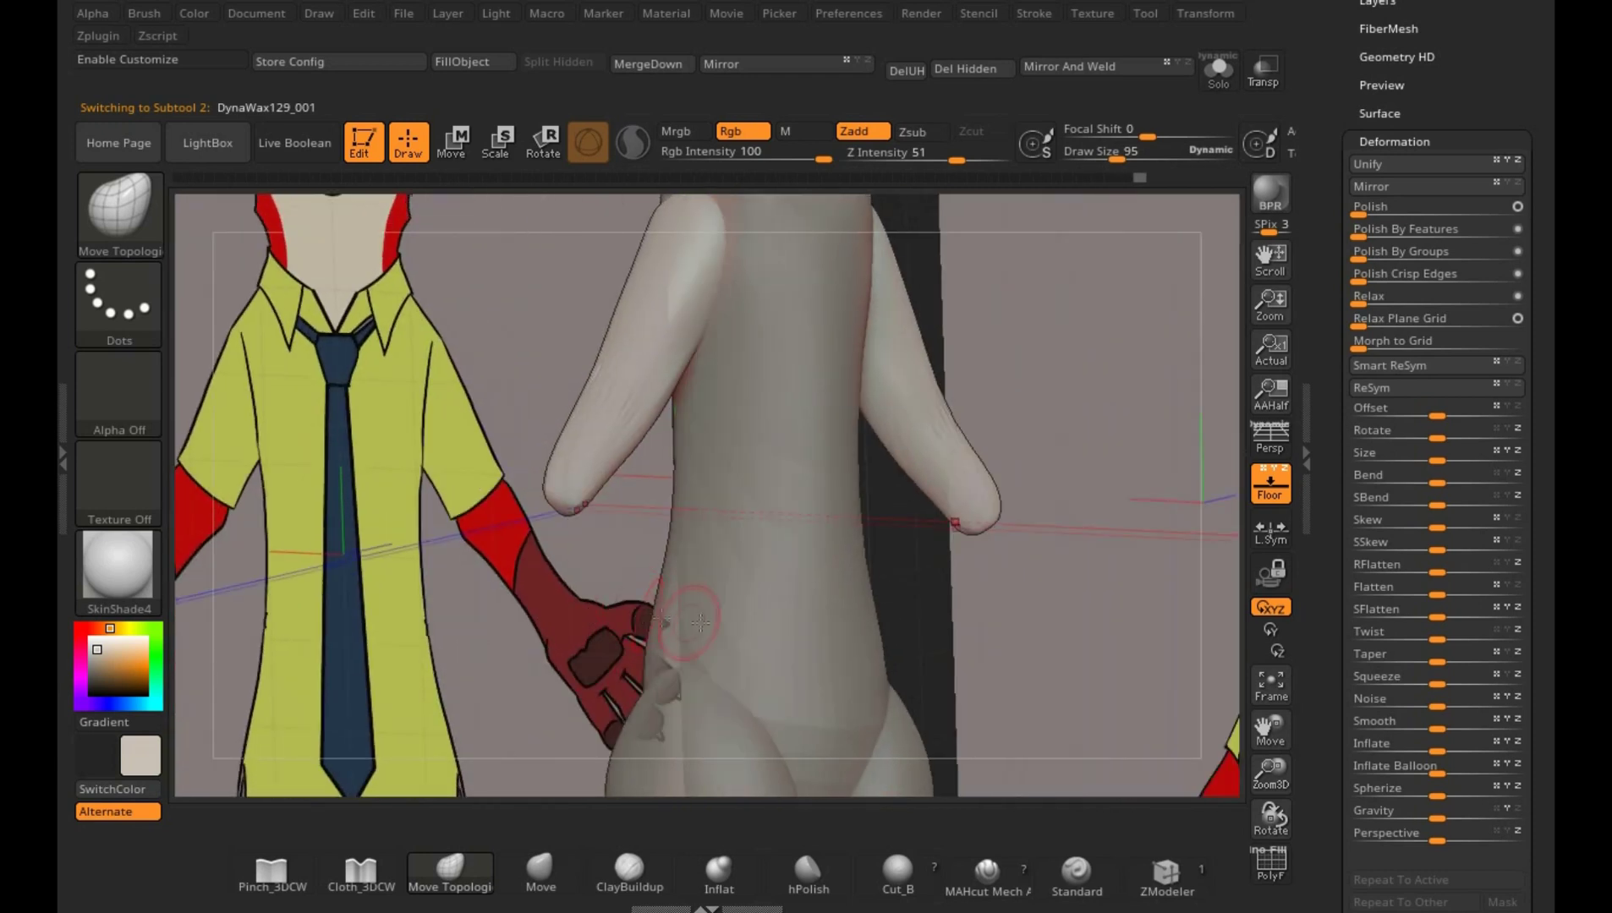
key(b)
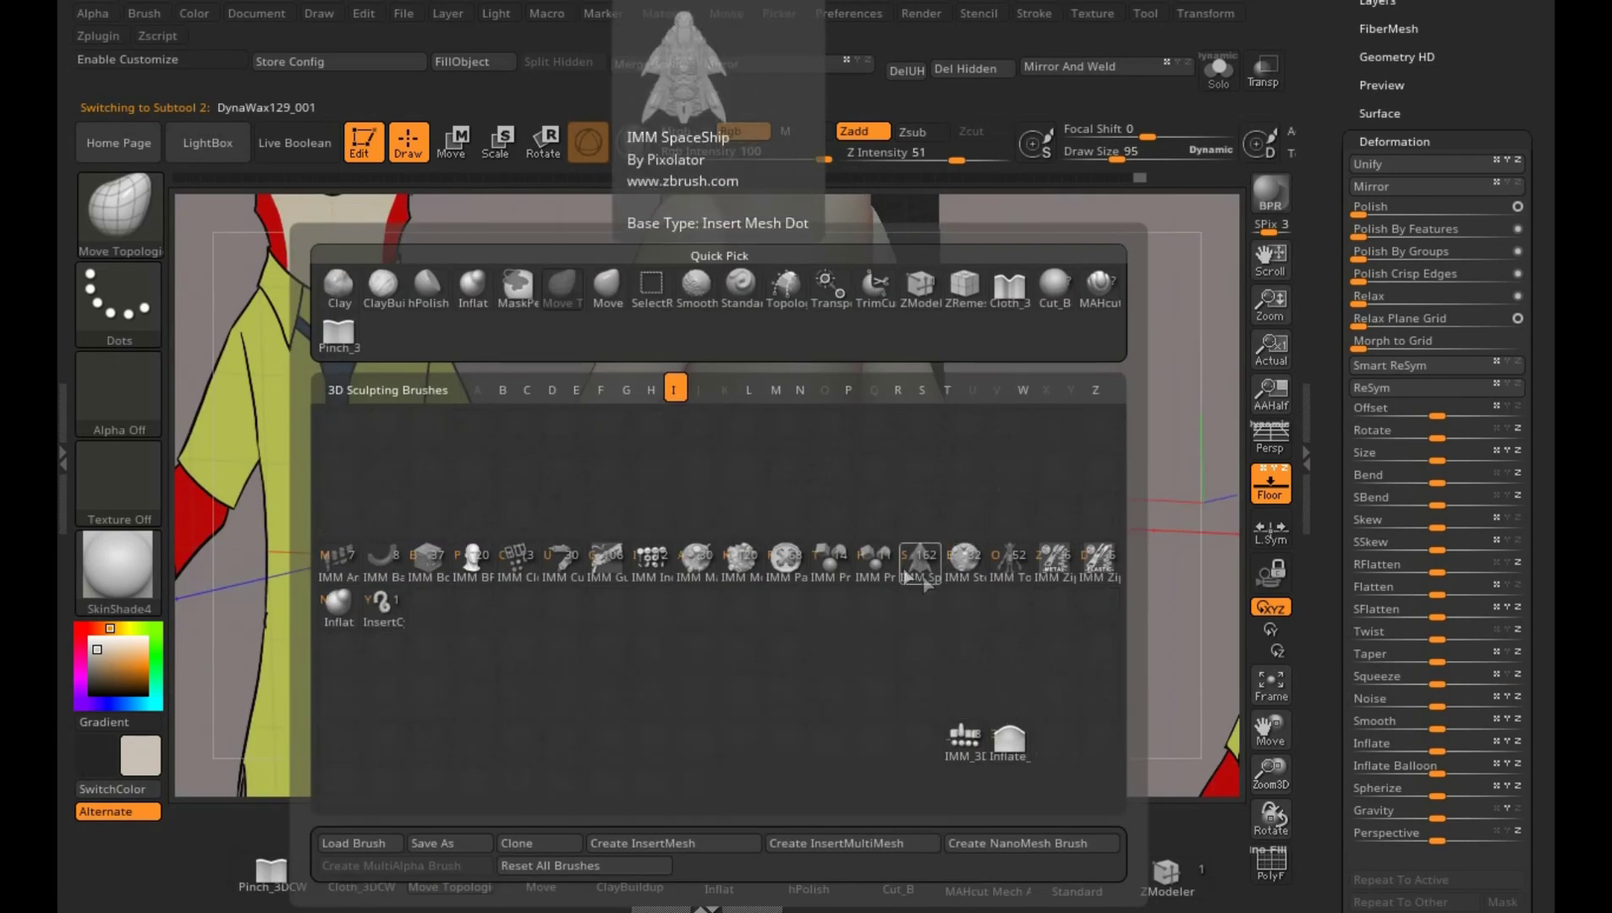
click(833, 554)
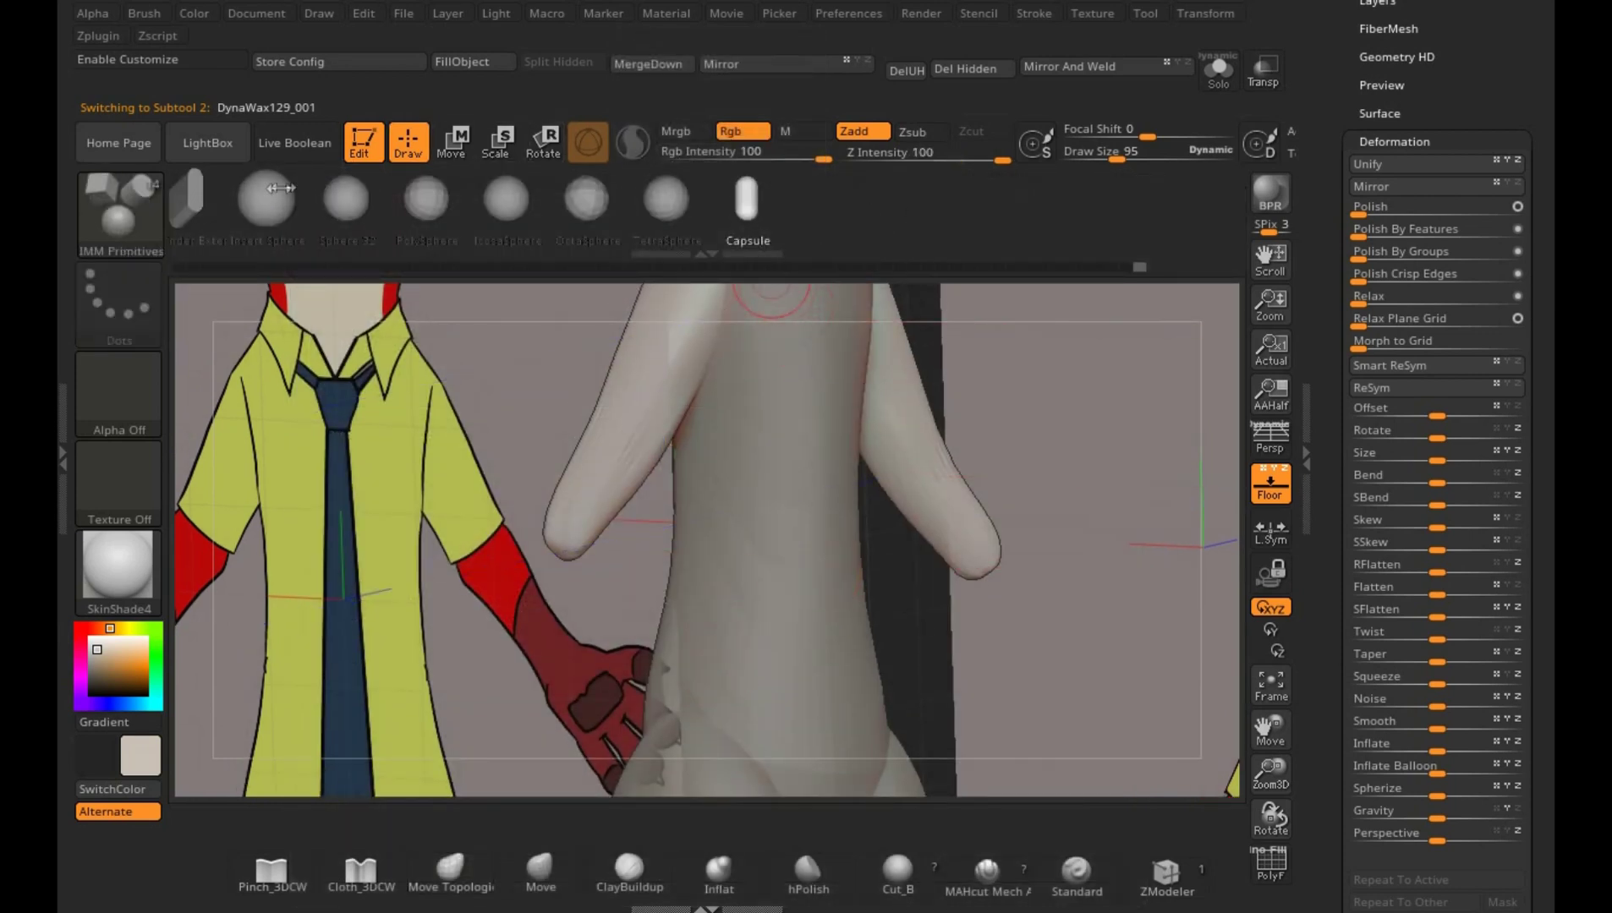
click(281, 188)
mouse_move(978, 443)
mouse_down()
mouse_move(1126, 345)
mouse_move(597, 522)
mouse_move(592, 558)
mouse_move(675, 598)
mouse_move(651, 676)
mouse_up()
- Scale the sphere with the gizmo to fit the drawn palm, then return to the Move brush
key(w)
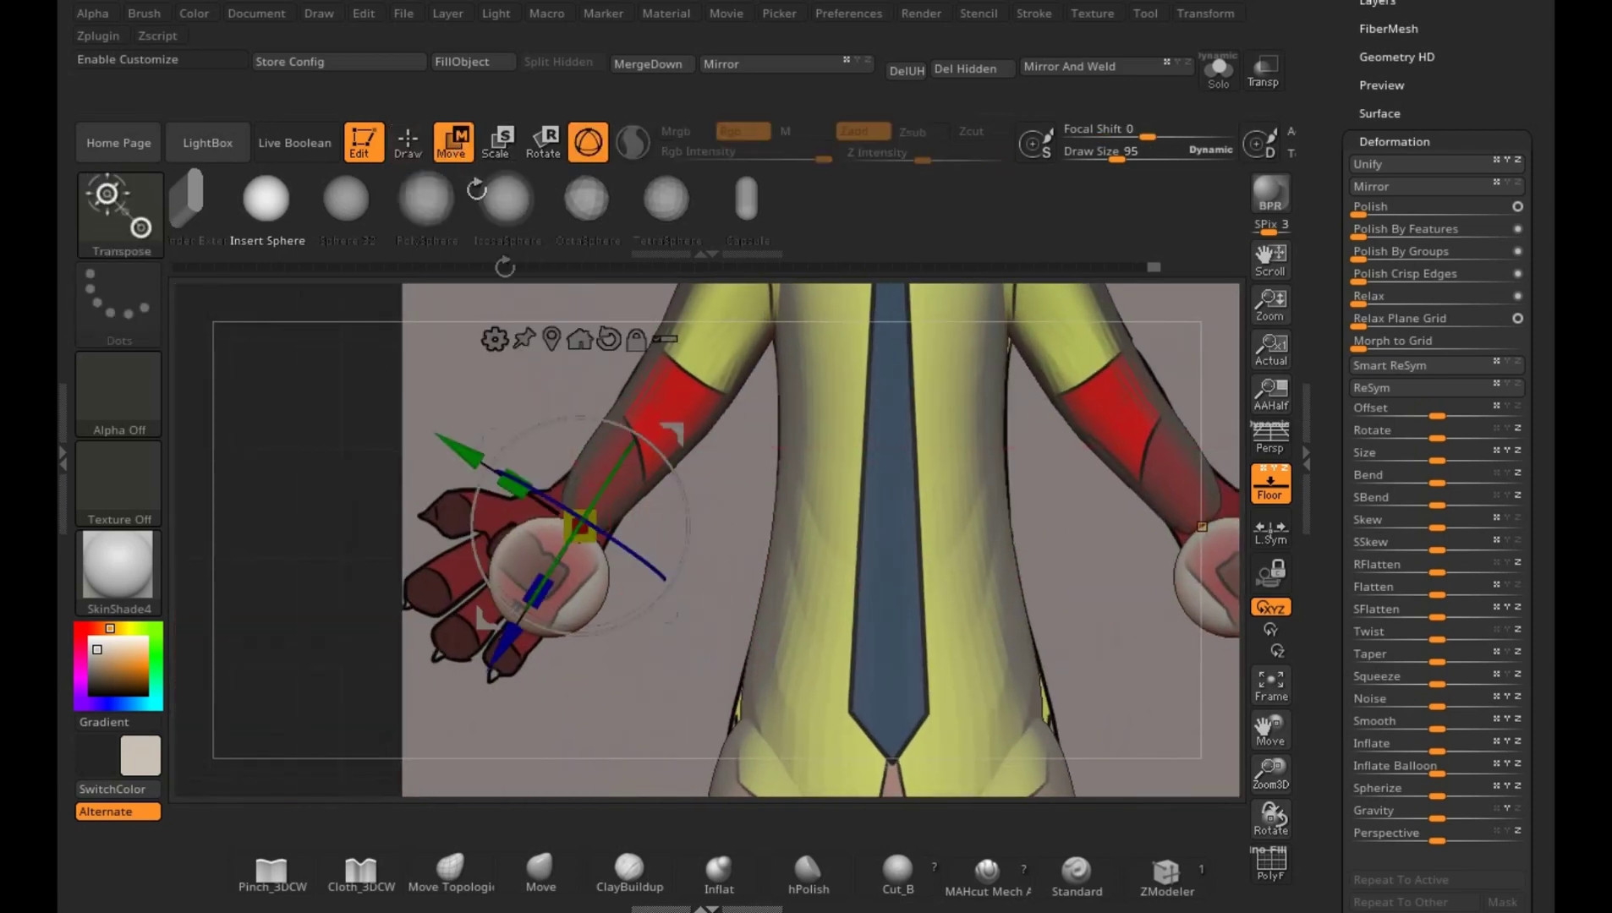
drag(672, 433, 670, 412)
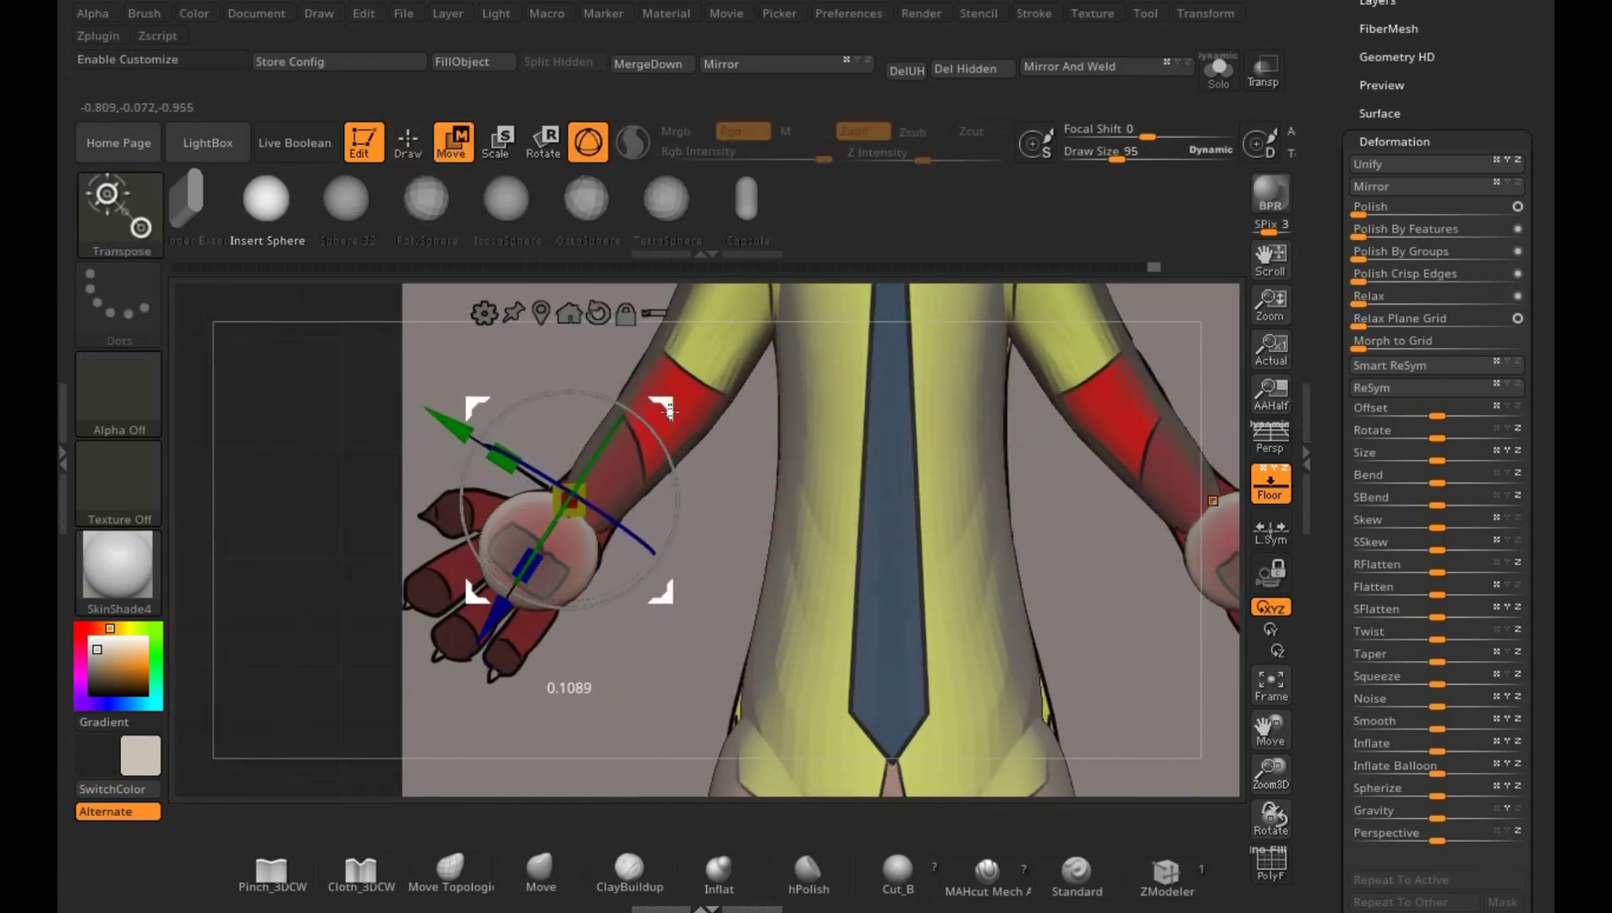
click(408, 142)
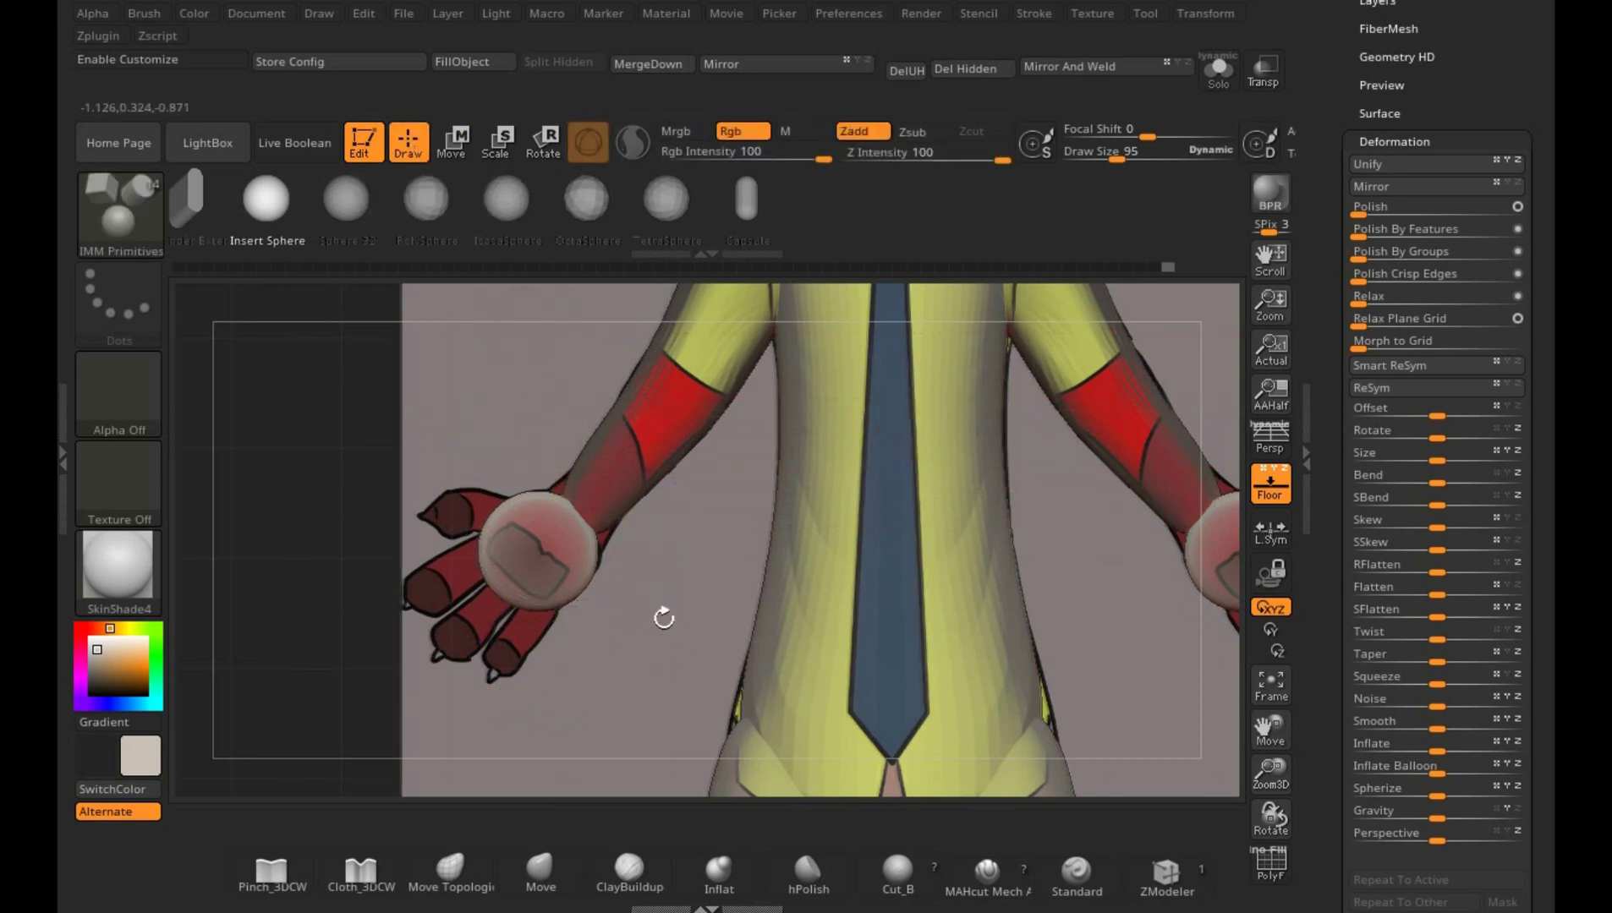
click(552, 865)
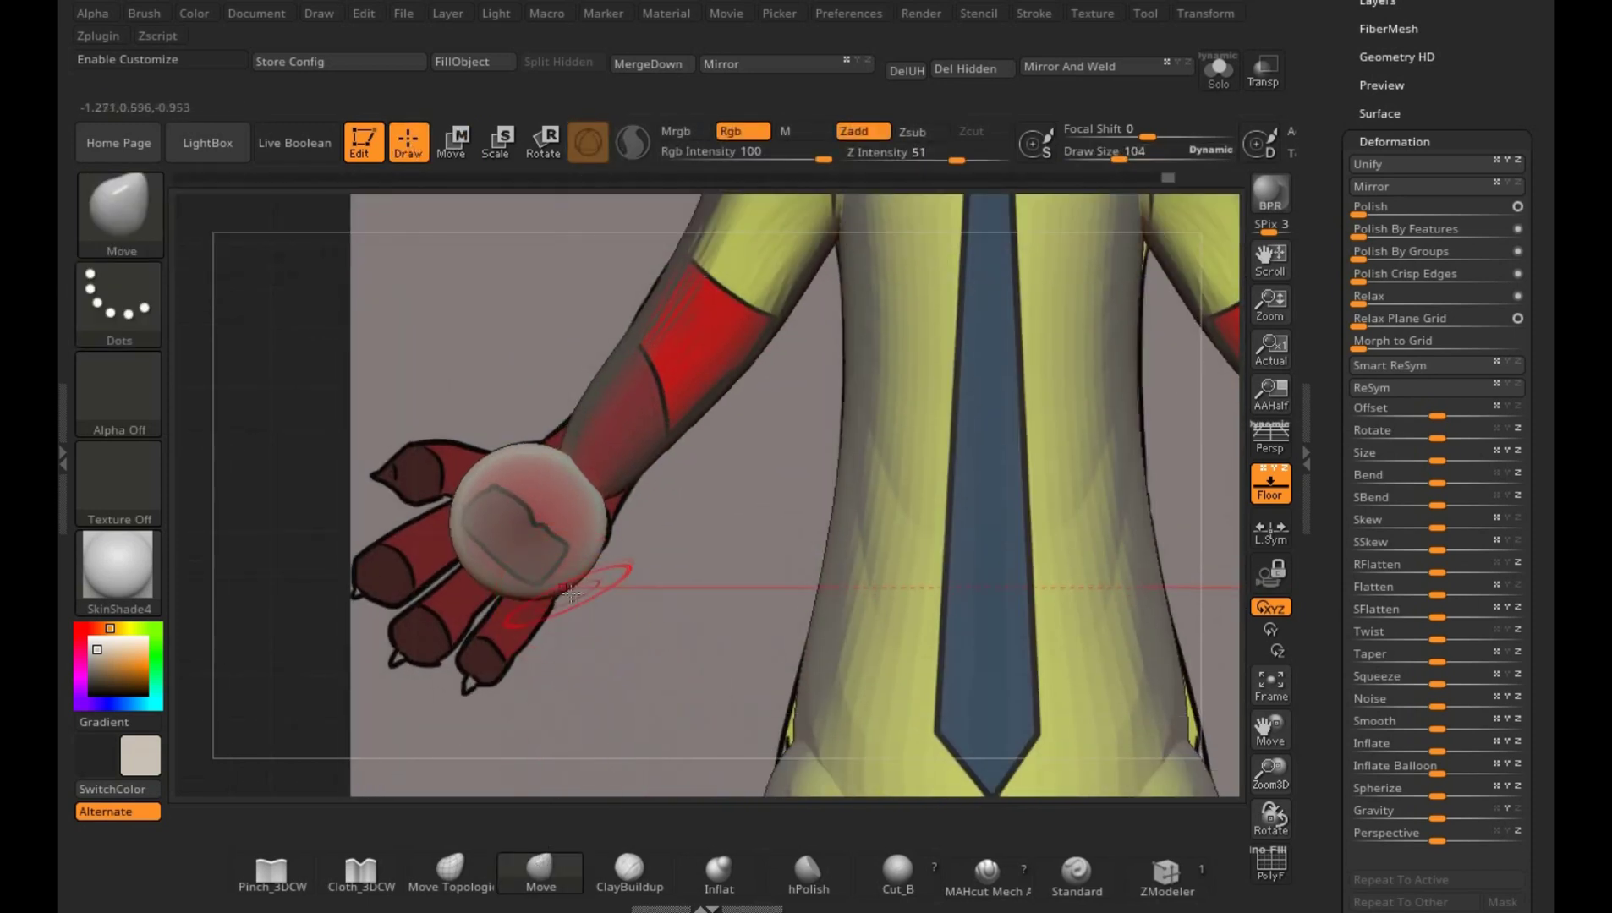
- With Move and an inverted mask, push the wrist ball into a flattened palm, checking several angles
key(b)
key(b)
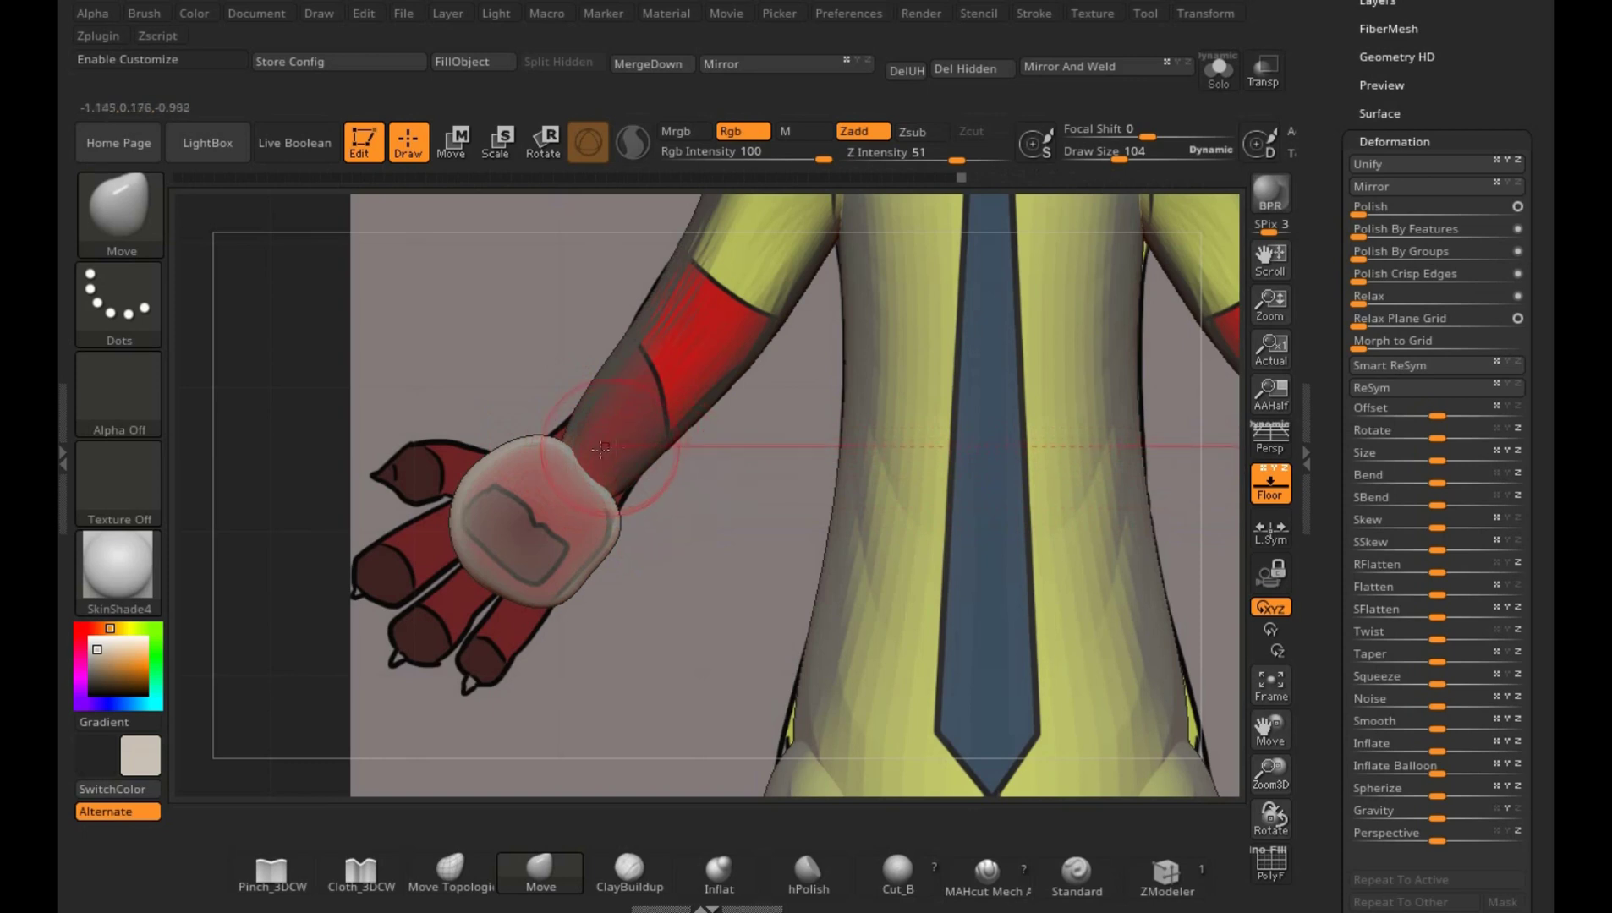
ctrl+click(732, 488)
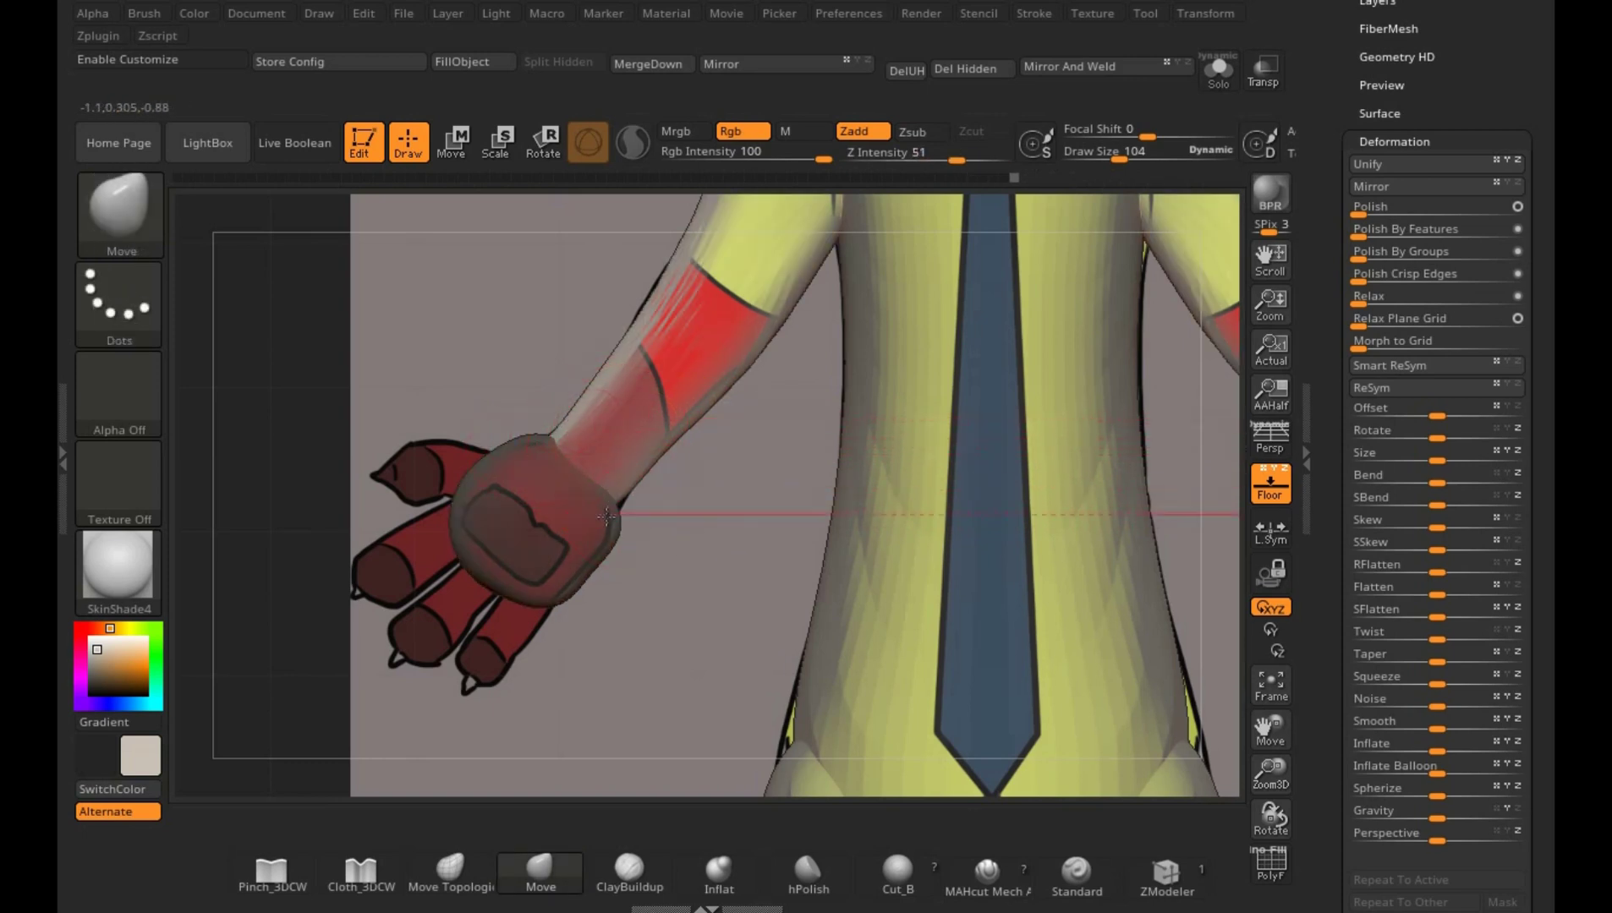
mouse_move(620, 516)
mouse_down()
mouse_move(792, 517)
mouse_move(755, 478)
mouse_up()
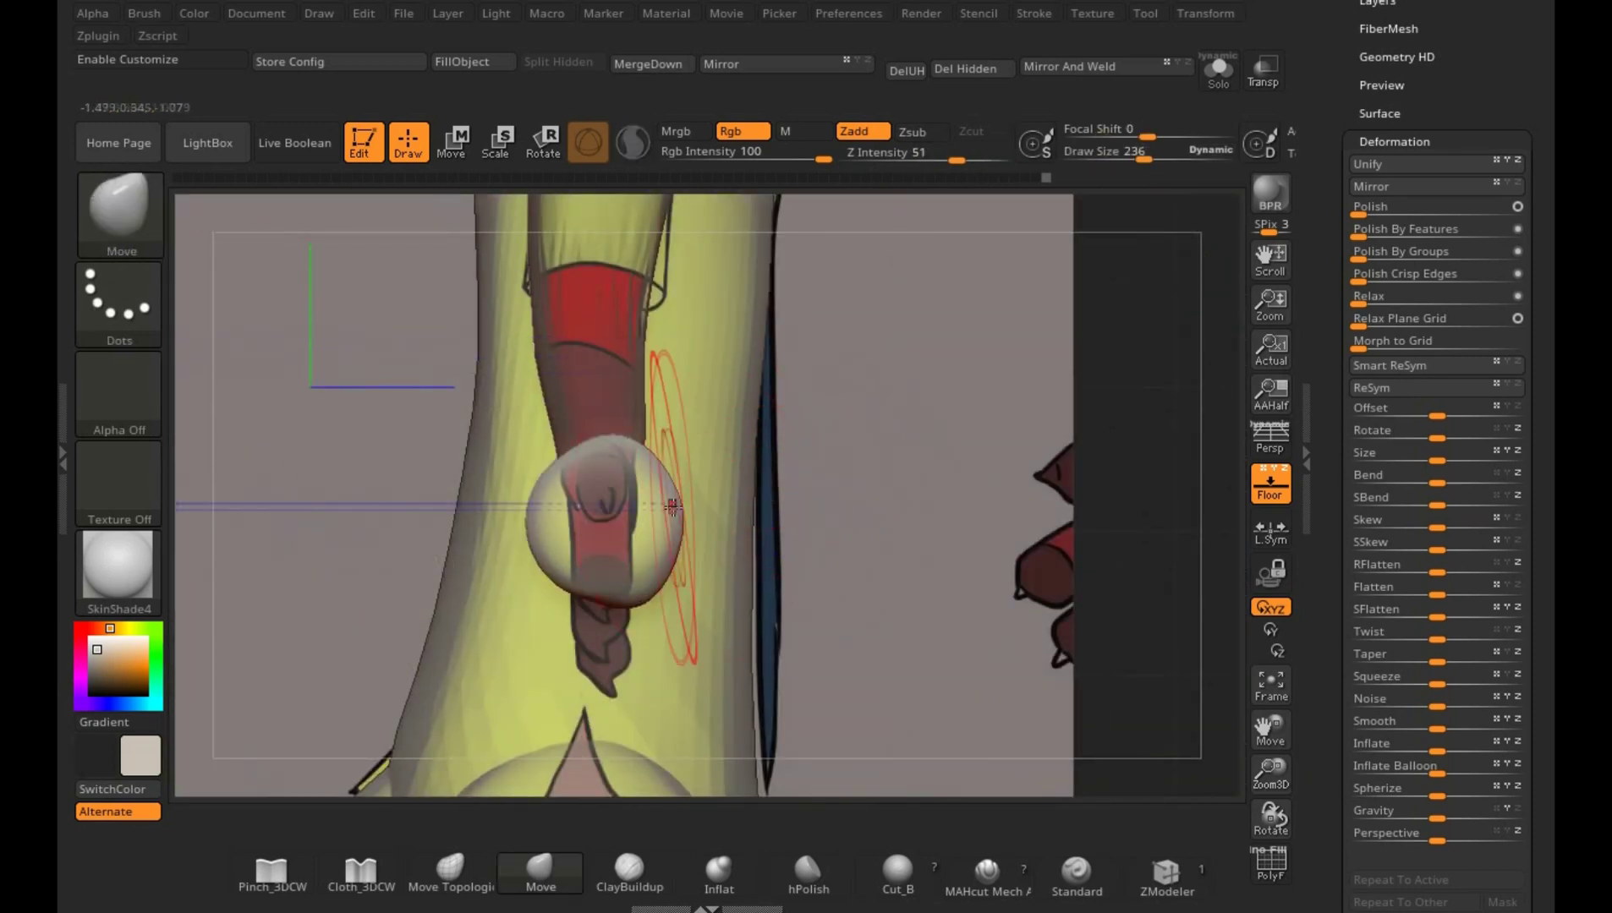
mouse_move(630, 508)
mouse_down()
mouse_move(651, 562)
mouse_move(583, 558)
mouse_move(572, 535)
mouse_up()
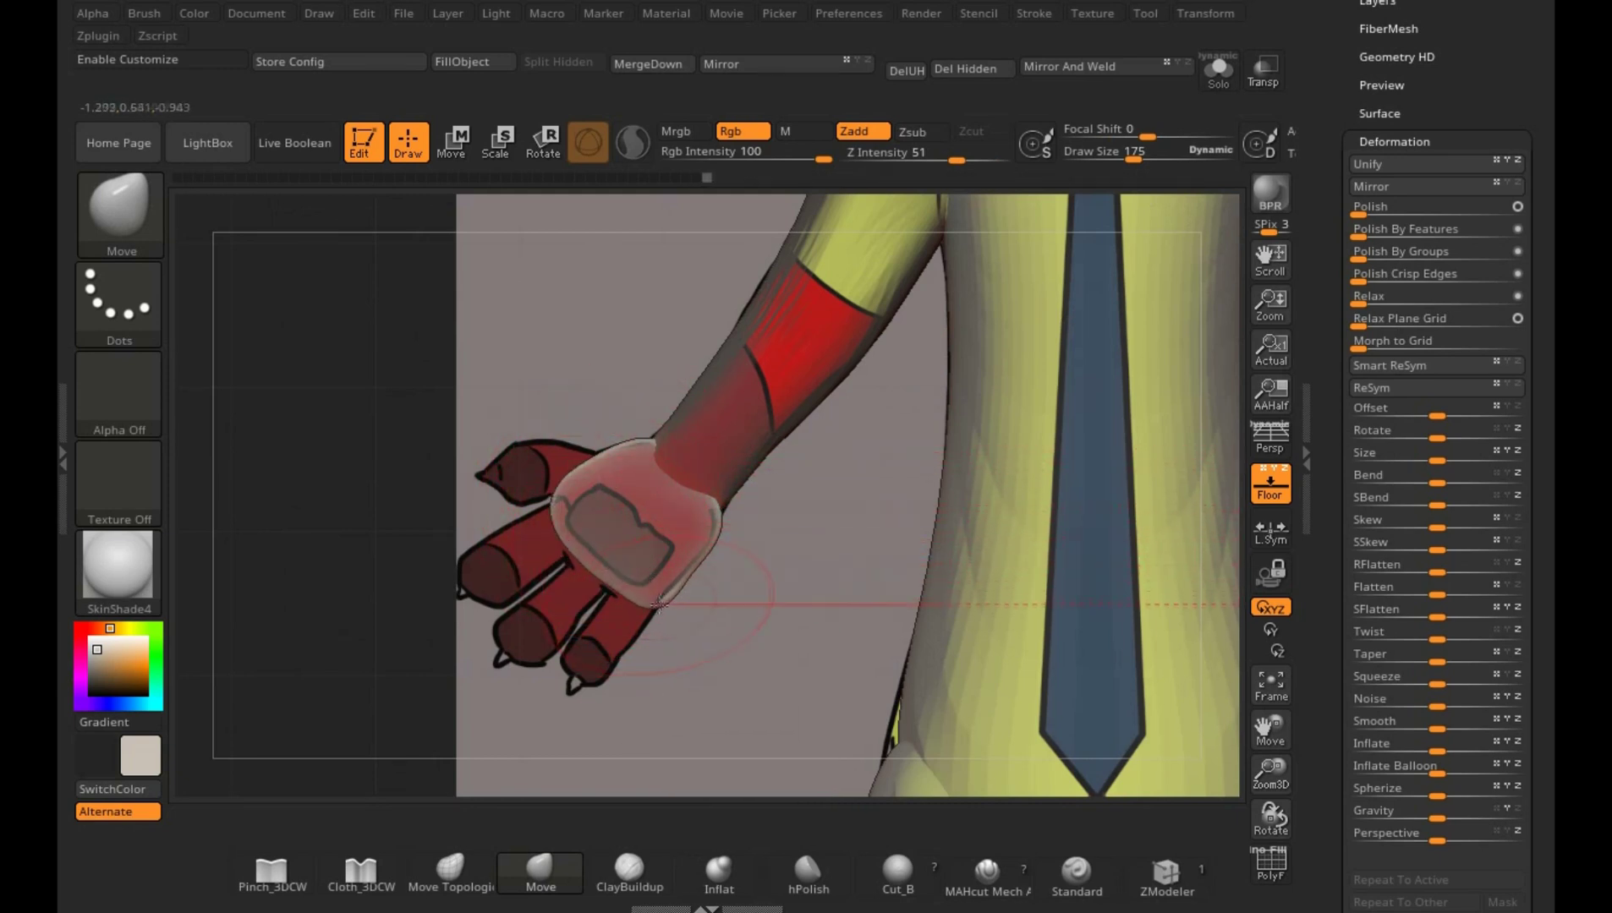
mouse_move(792, 507)
right_down()
mouse_move(795, 471)
mouse_move(931, 517)
mouse_move(899, 460)
mouse_move(789, 529)
mouse_move(938, 532)
mouse_move(756, 626)
right_up()
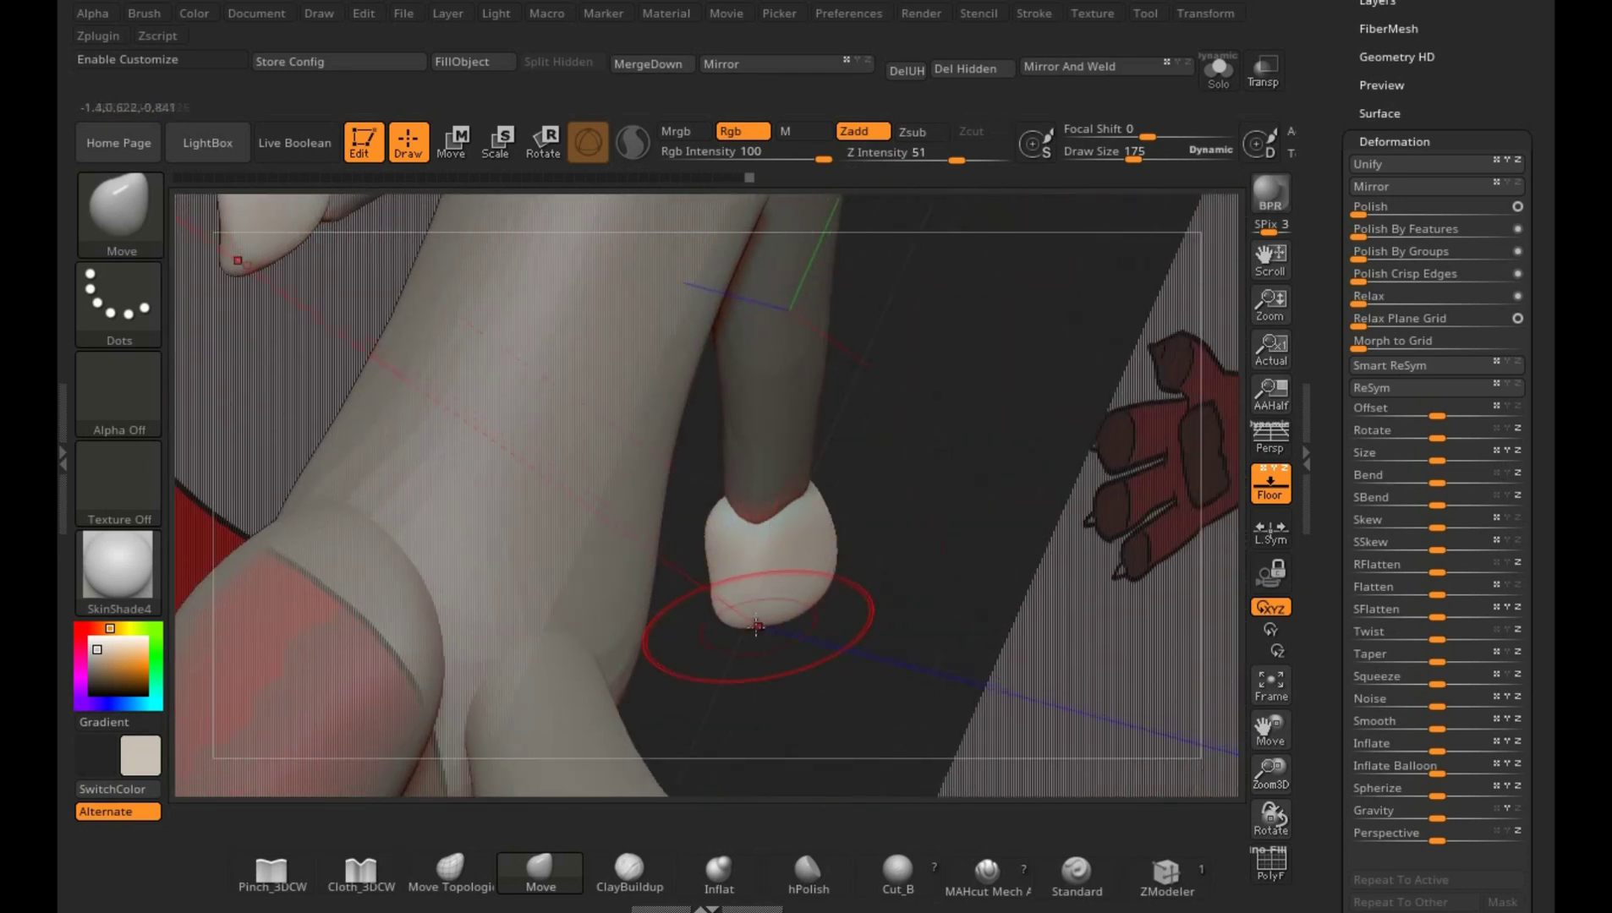
mouse_move(881, 572)
right_down()
mouse_move(953, 576)
mouse_move(936, 765)
mouse_move(1094, 748)
mouse_move(986, 689)
right_up()
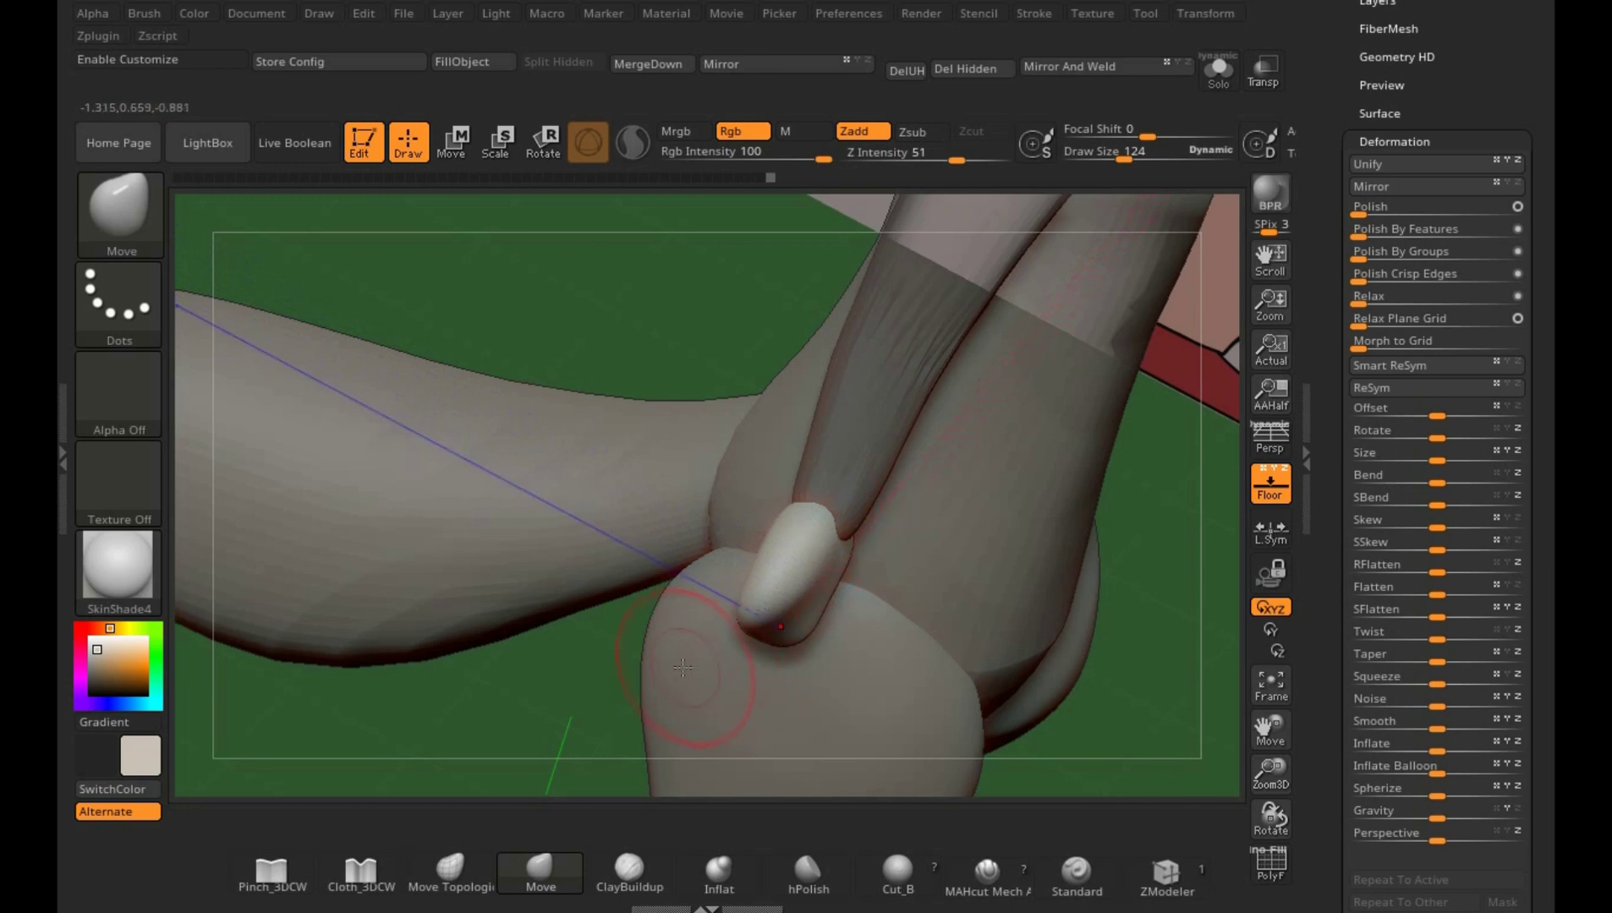
right_drag(583, 717, 808, 602)
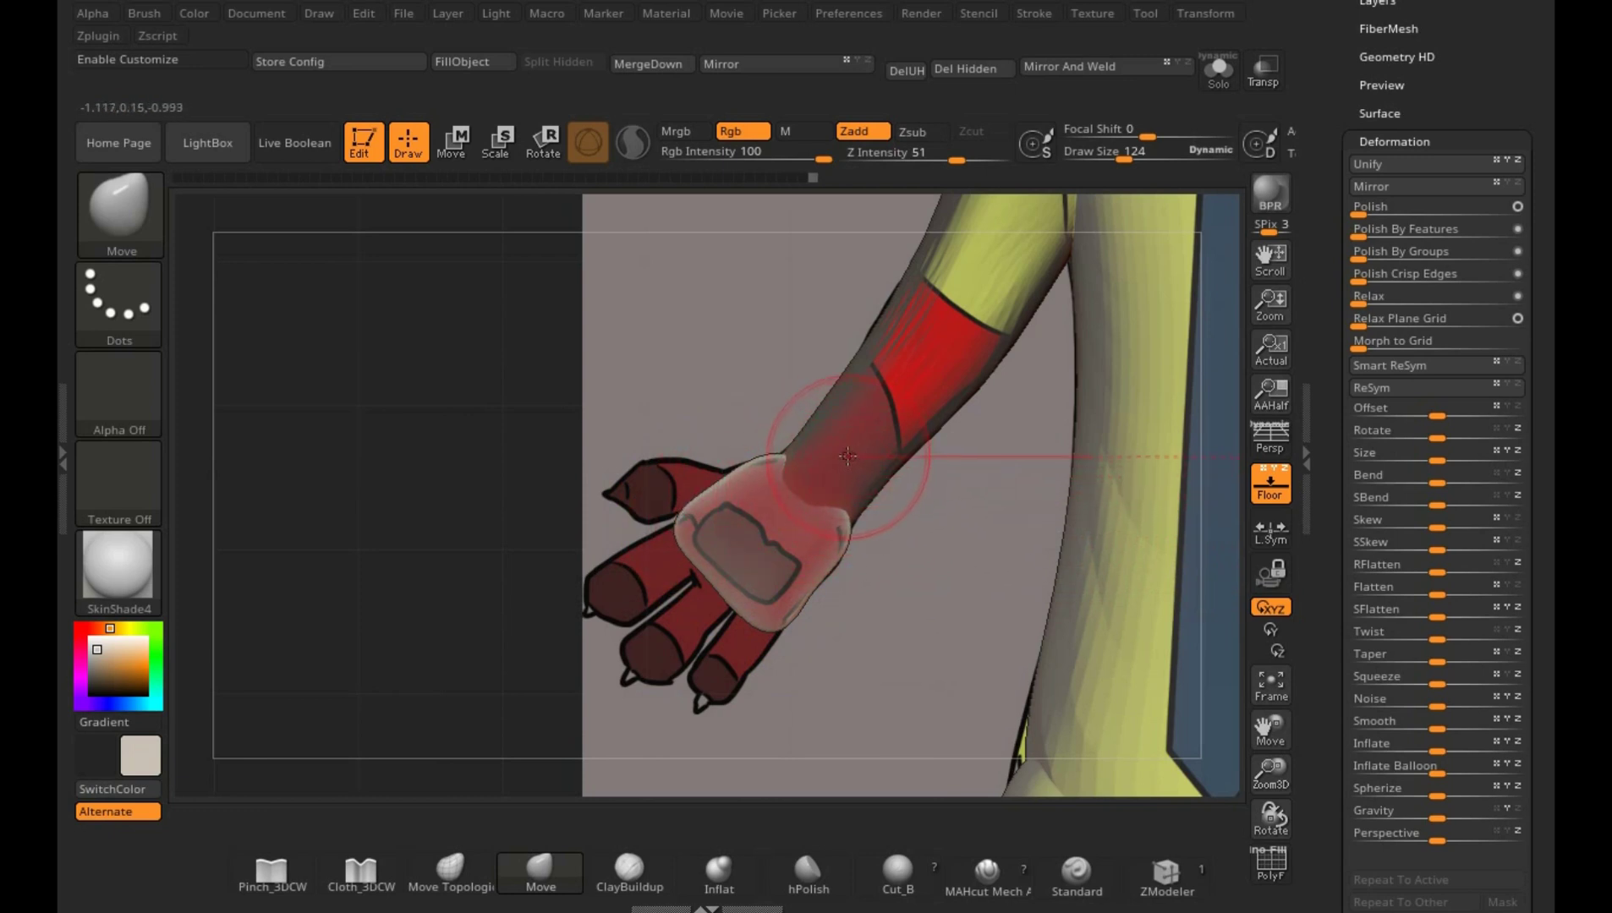
ctrl+click(895, 537)
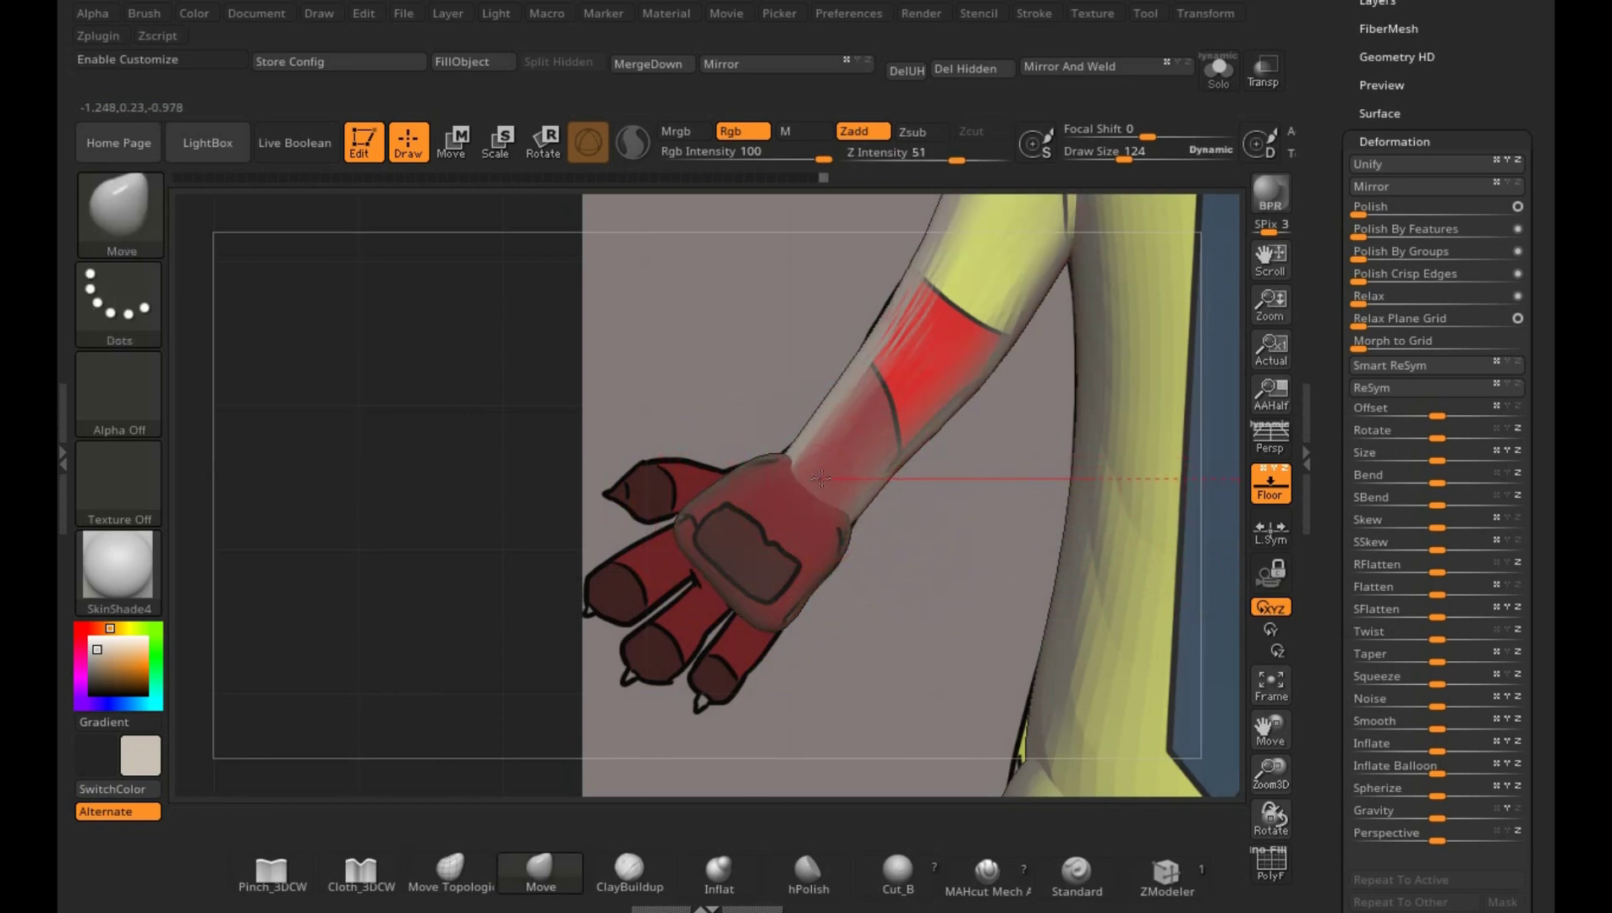
ctrl+click(558, 609)
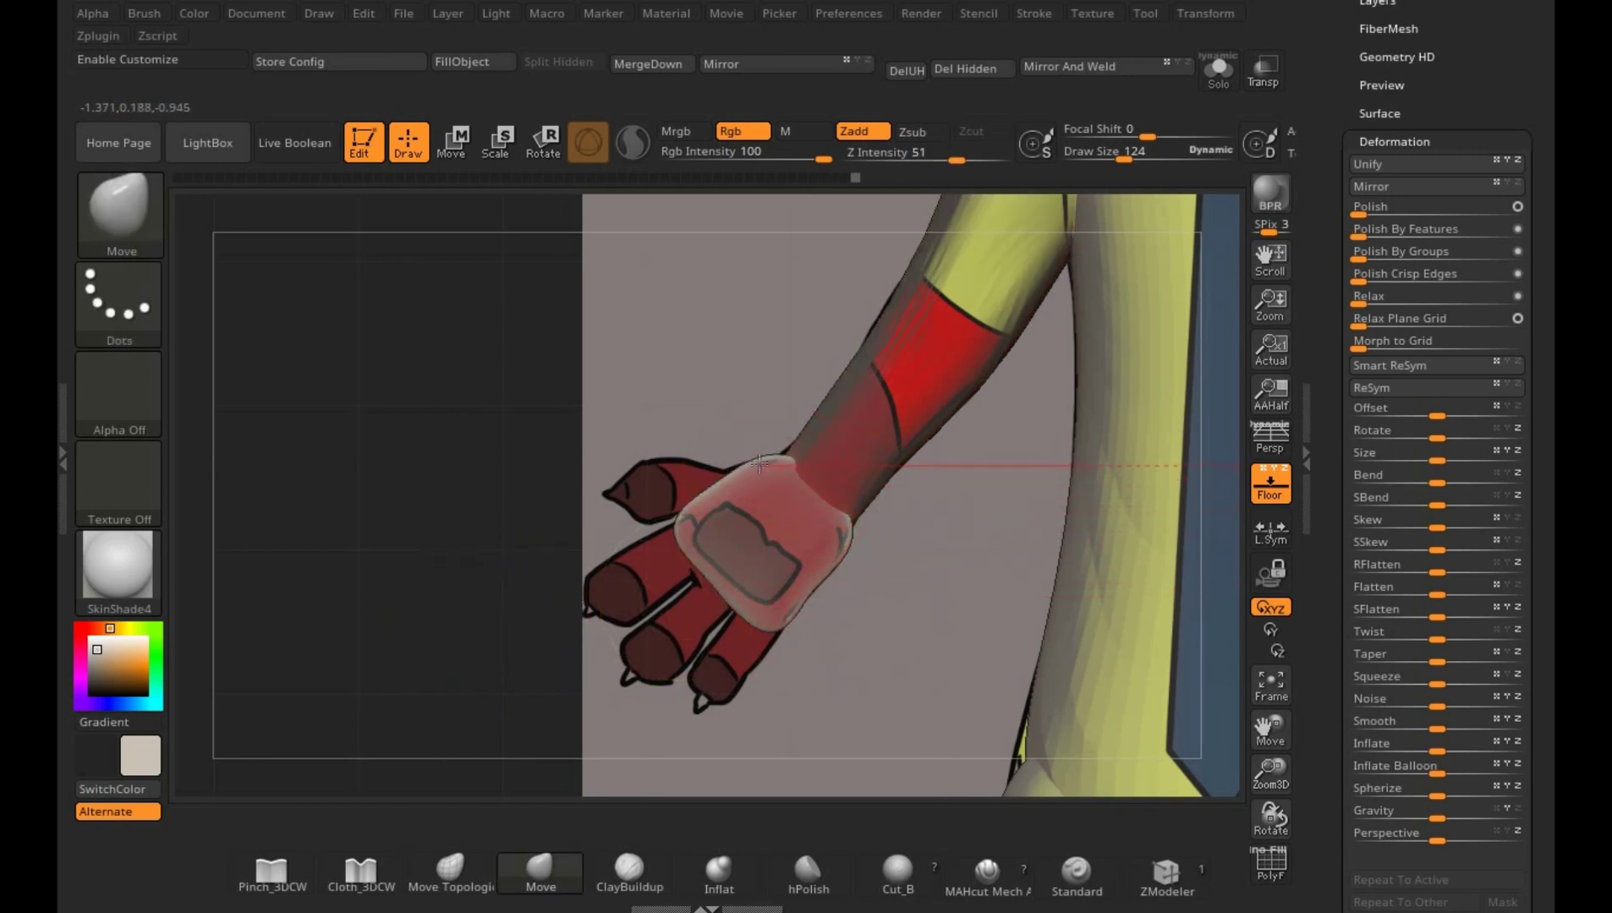
- Frame and orbit the whole model, return to the hand, and set Draw Size to 51
key(f)
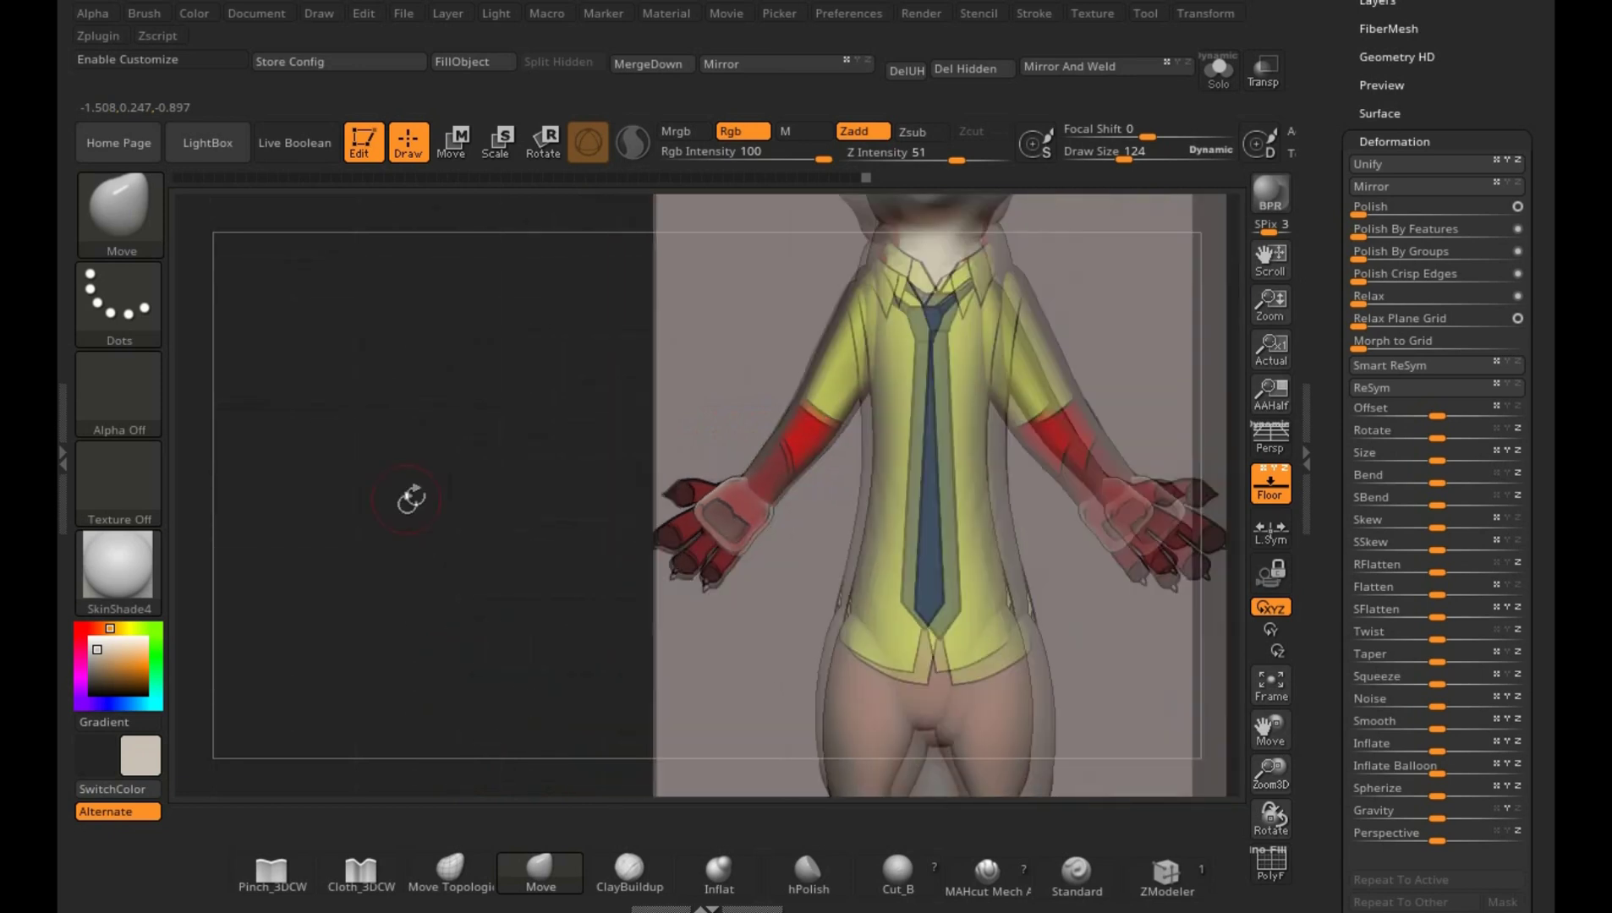
mouse_move(407, 496)
mouse_down()
mouse_move(1074, 558)
mouse_move(1071, 499)
mouse_move(795, 710)
mouse_move(712, 648)
mouse_move(794, 640)
mouse_up()
key(s)
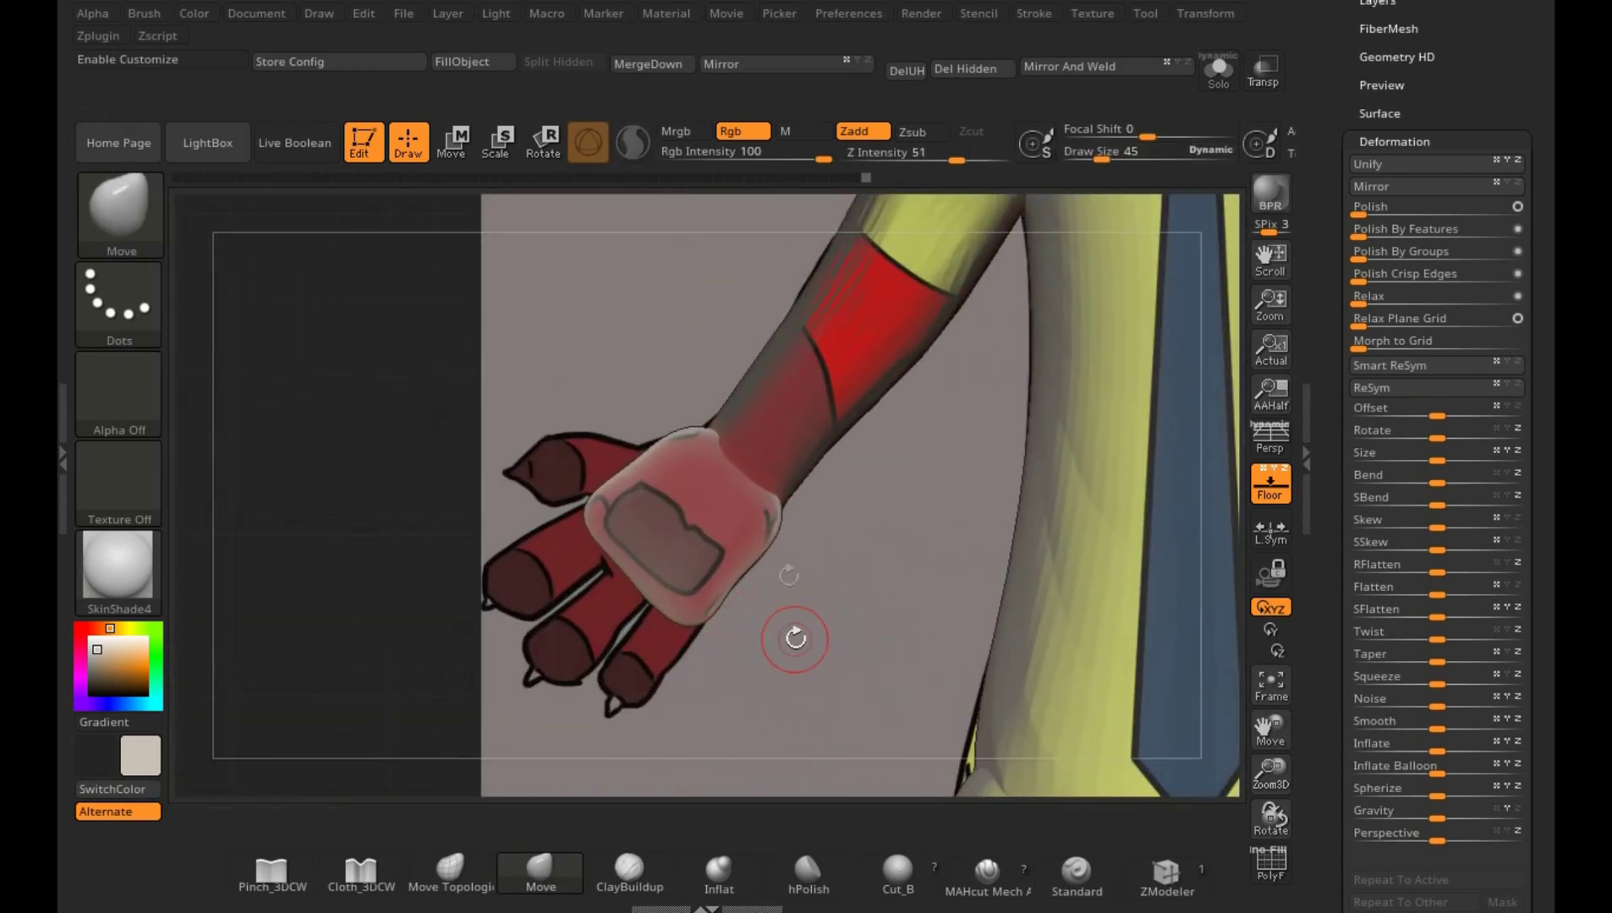
key(s)
drag(813, 607, 828, 592)
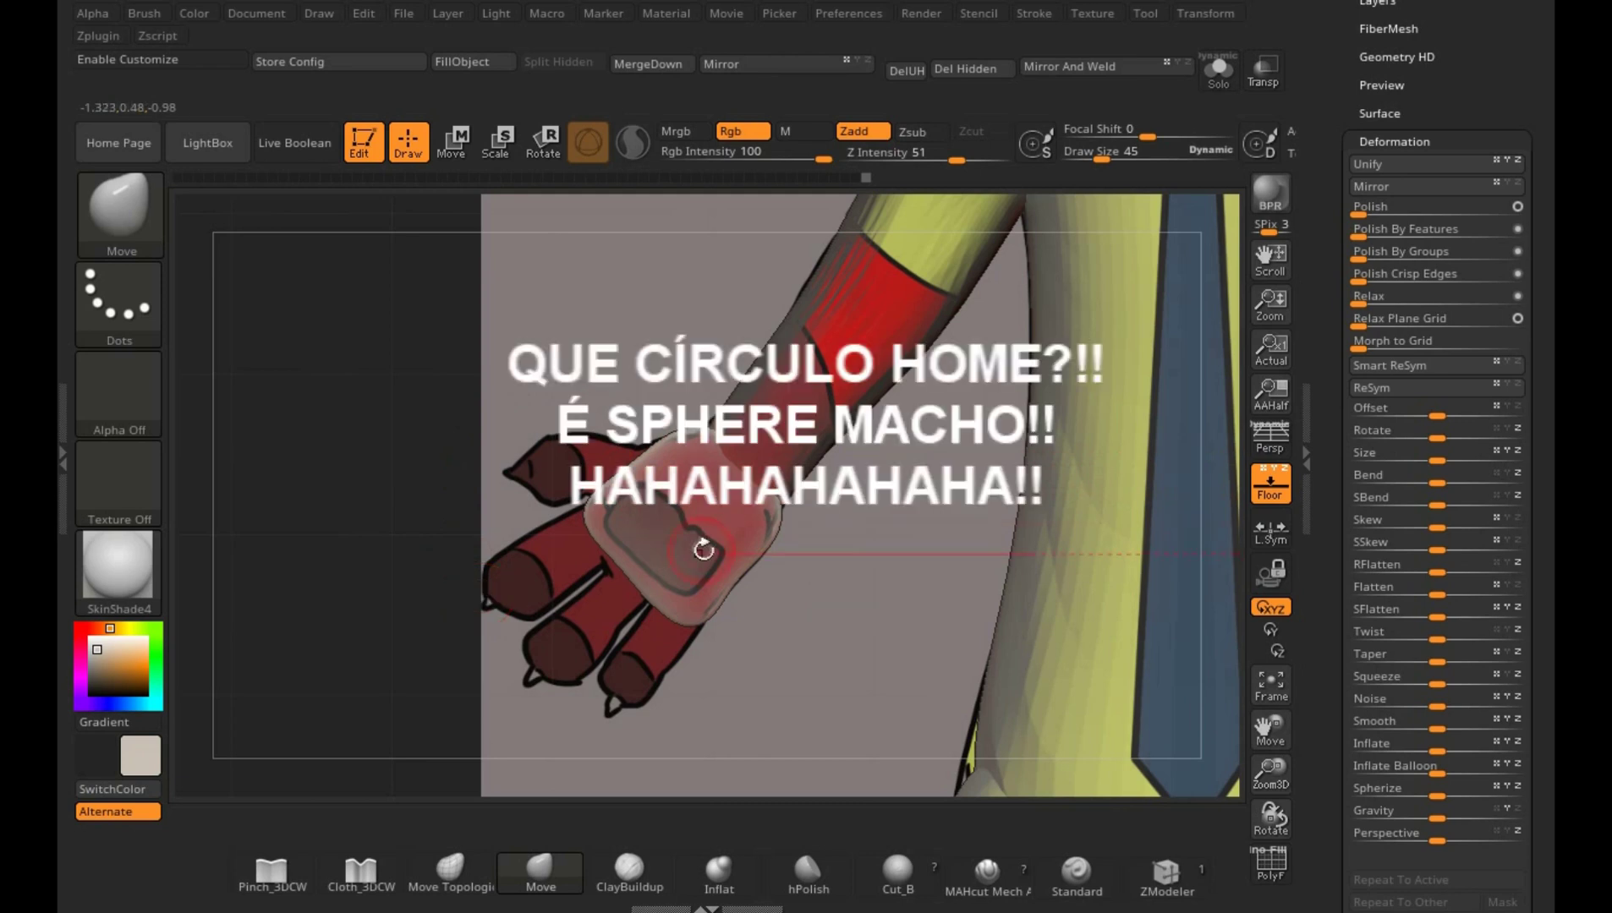
- Insert a small sphere at the thumb base with the IMM Primitives brush
key(b)
key(i)
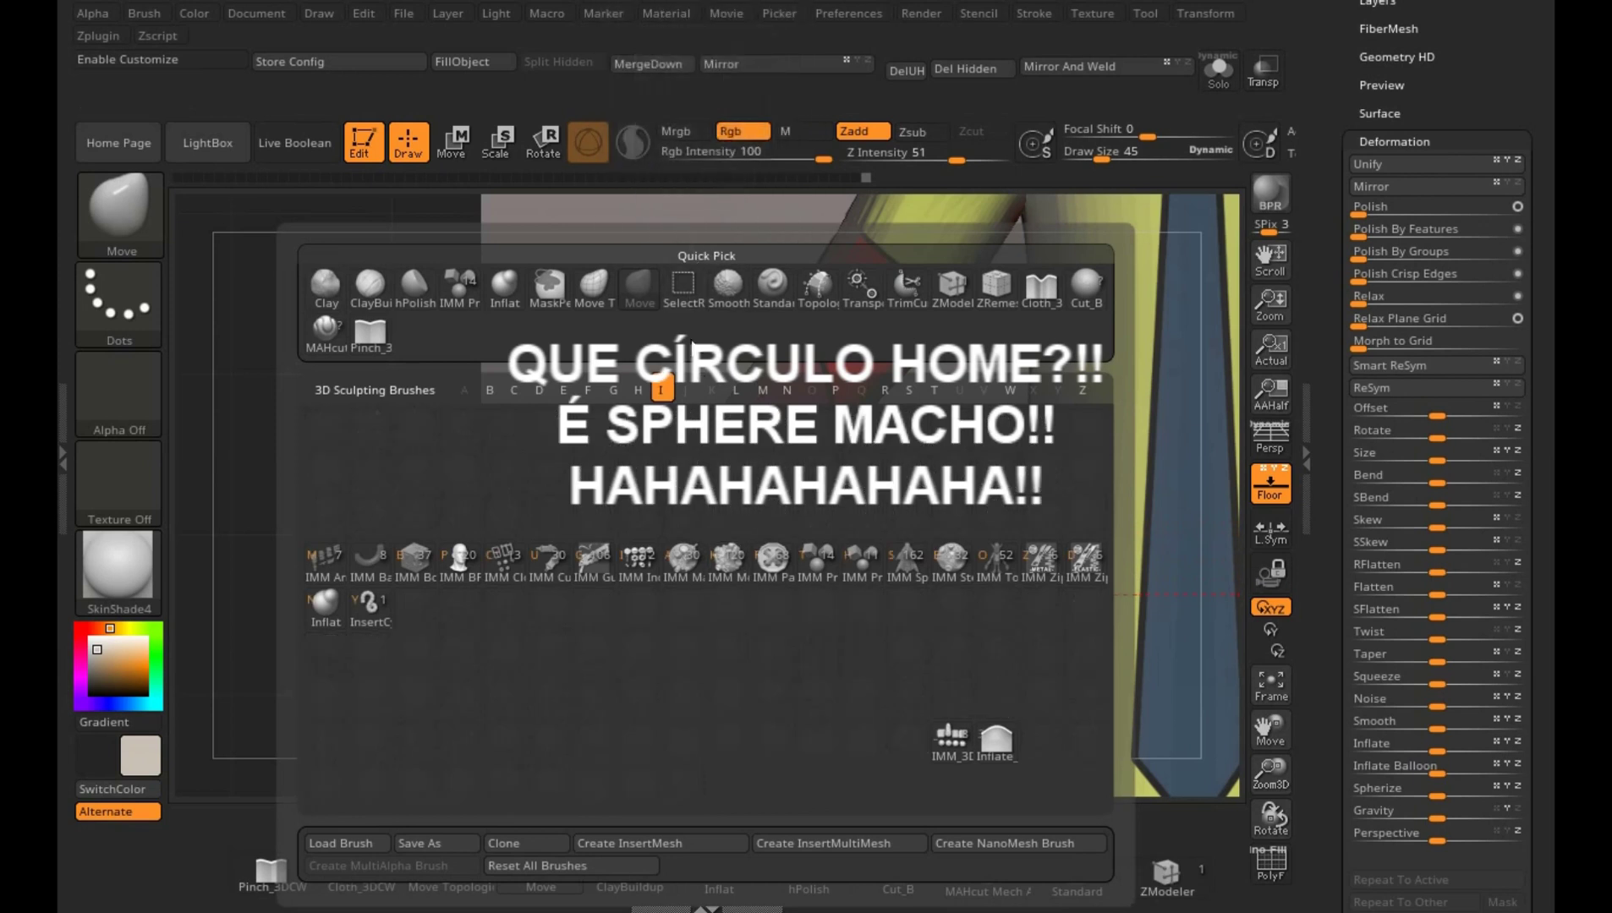
click(850, 555)
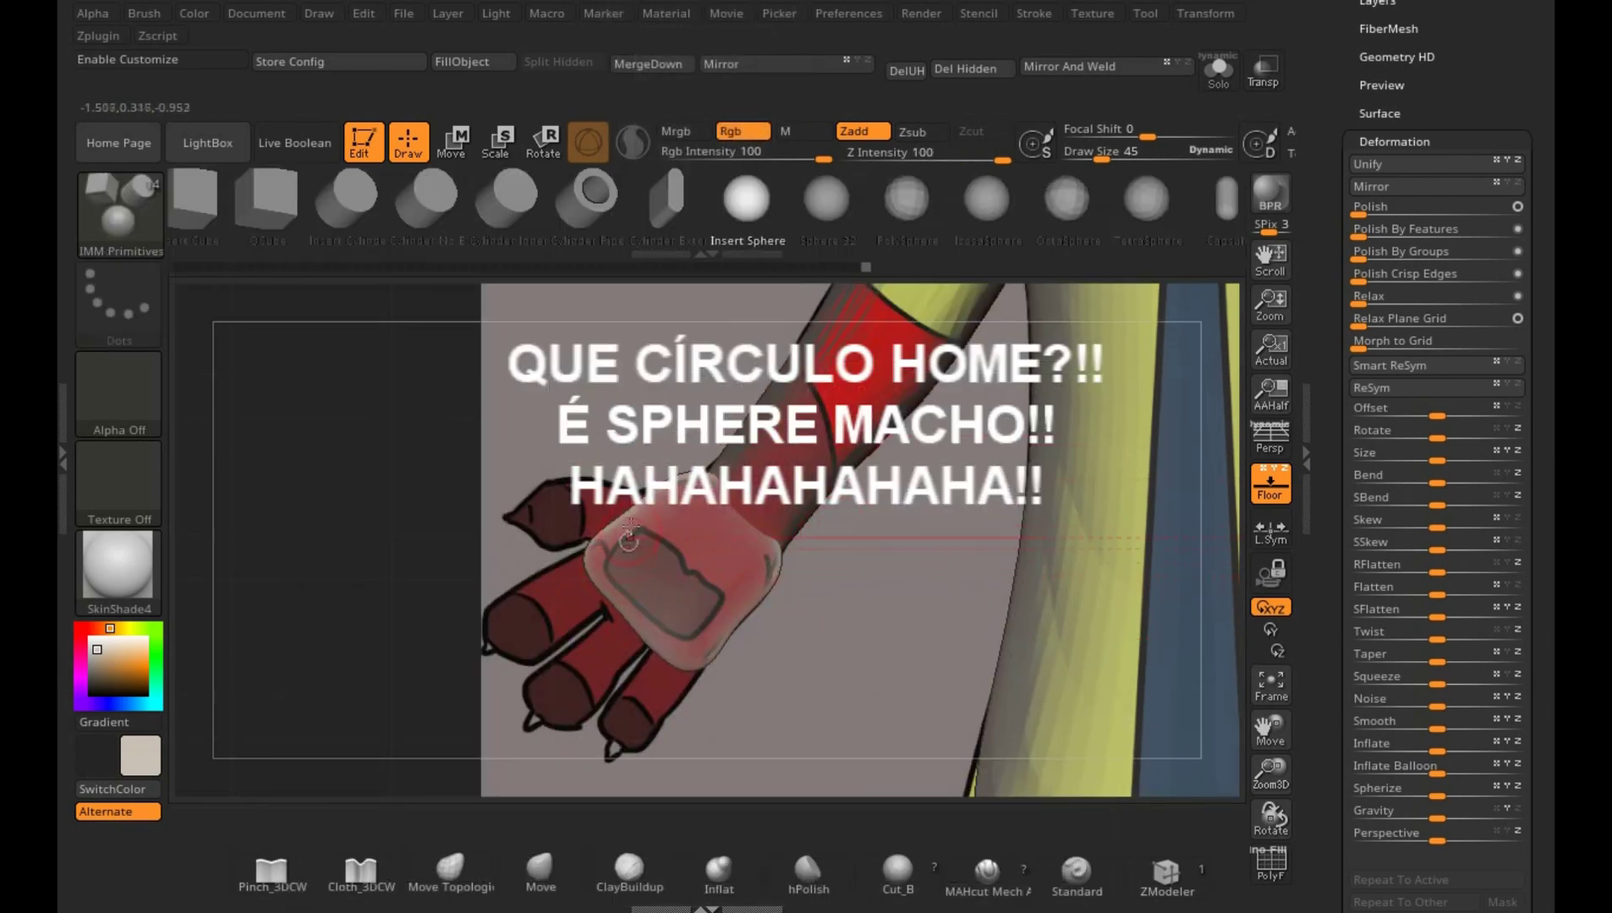
key(shift)
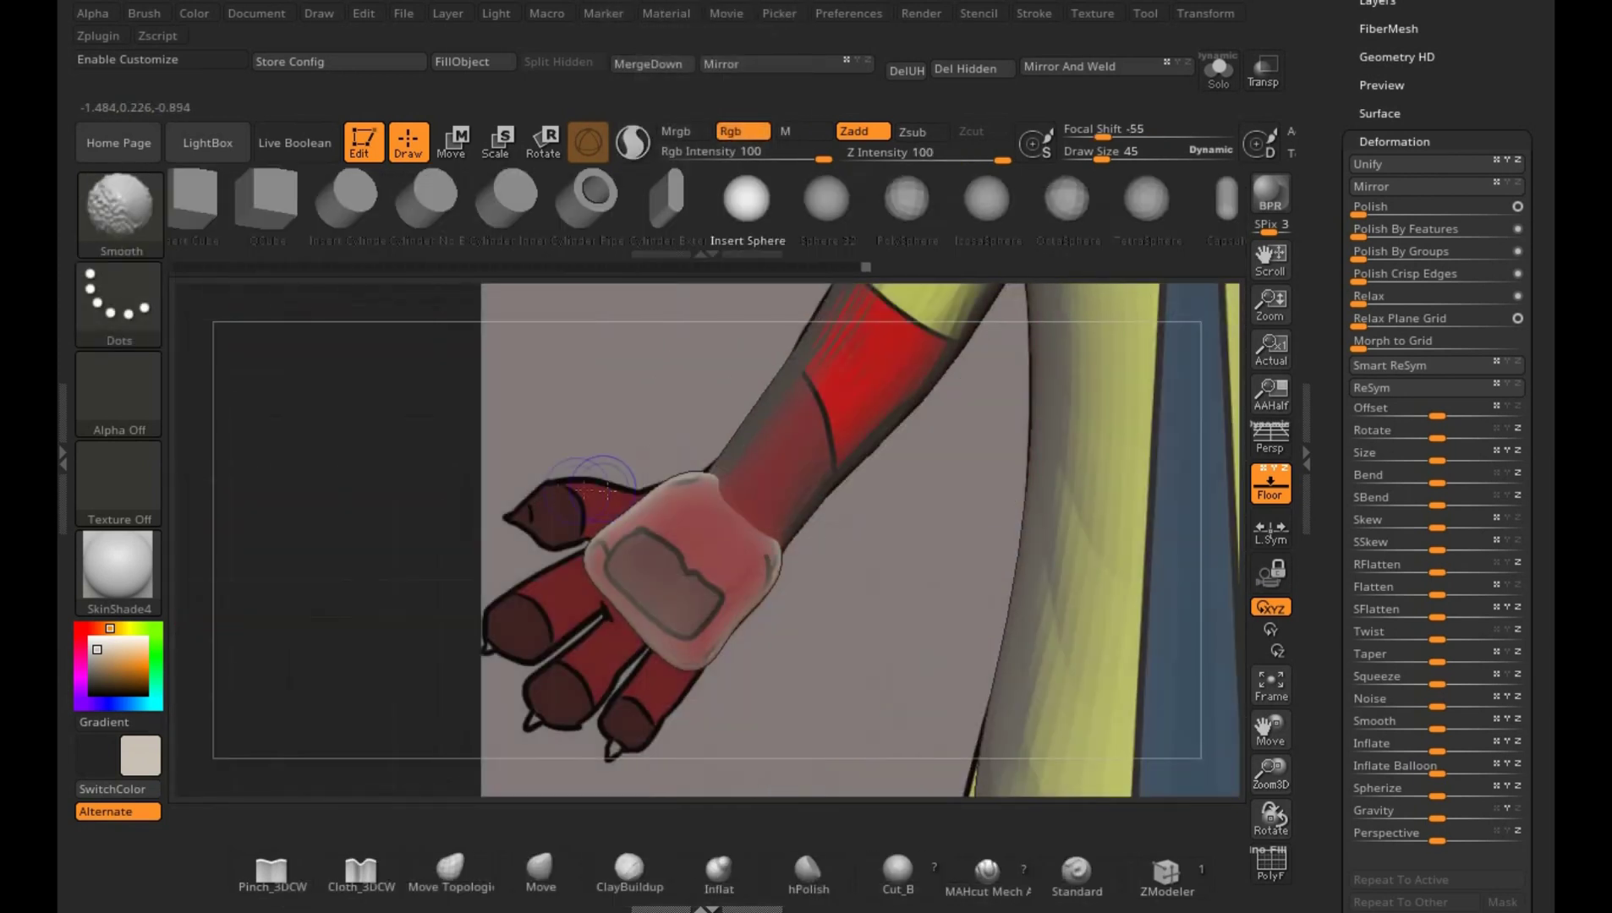
drag(620, 575, 630, 584)
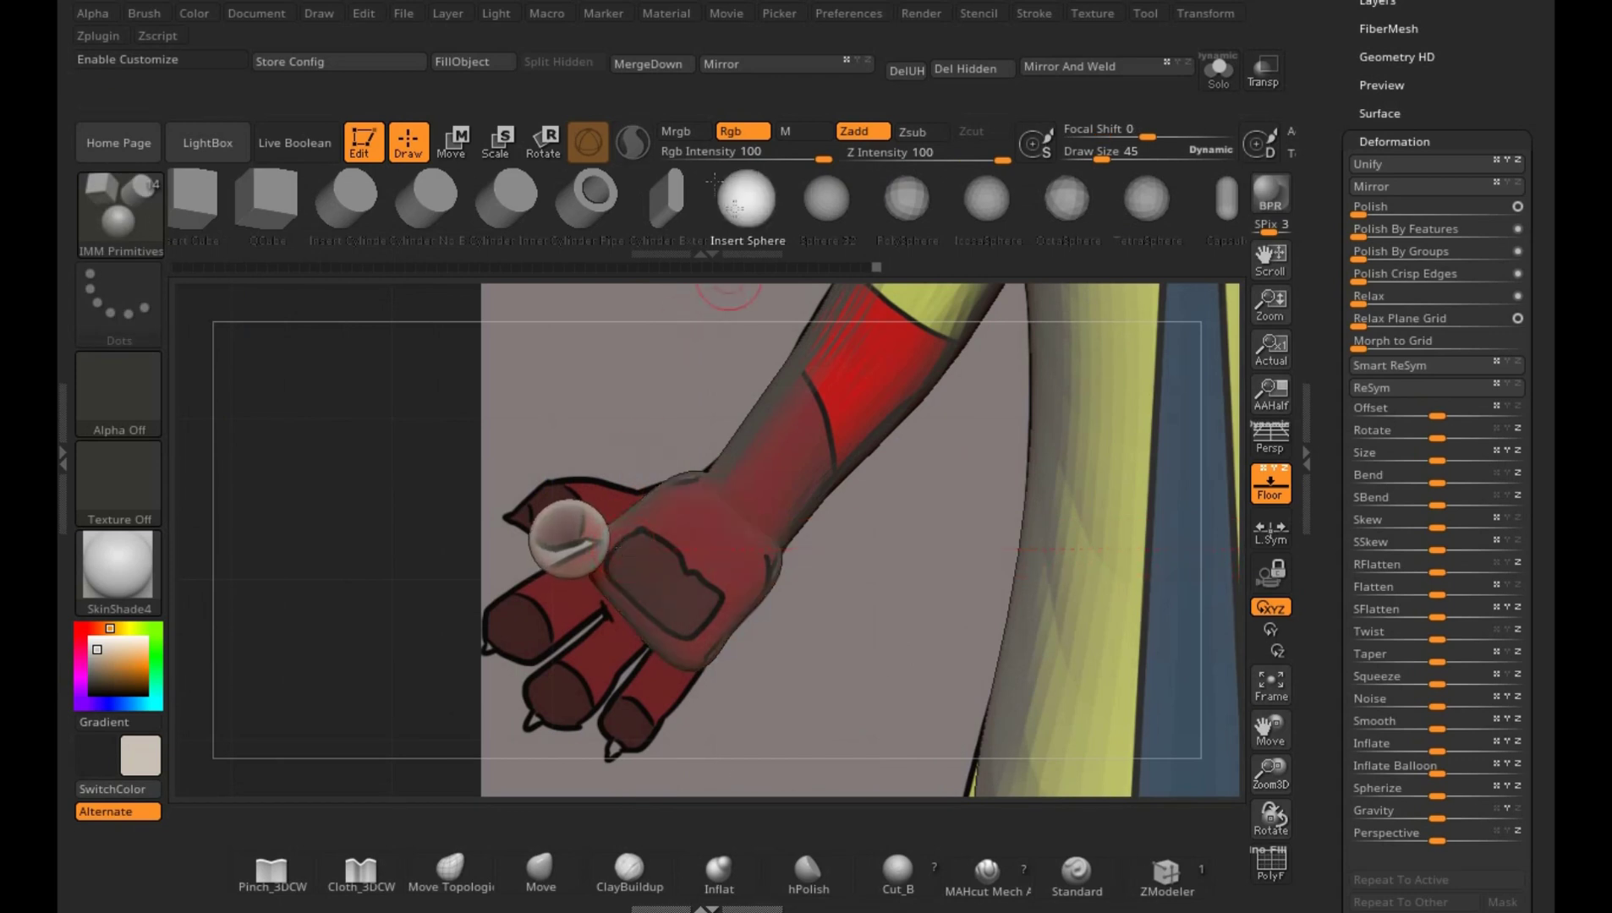
- Move the new sphere up and left onto the thumb with the Transpose gizmo and check its placement
key(w)
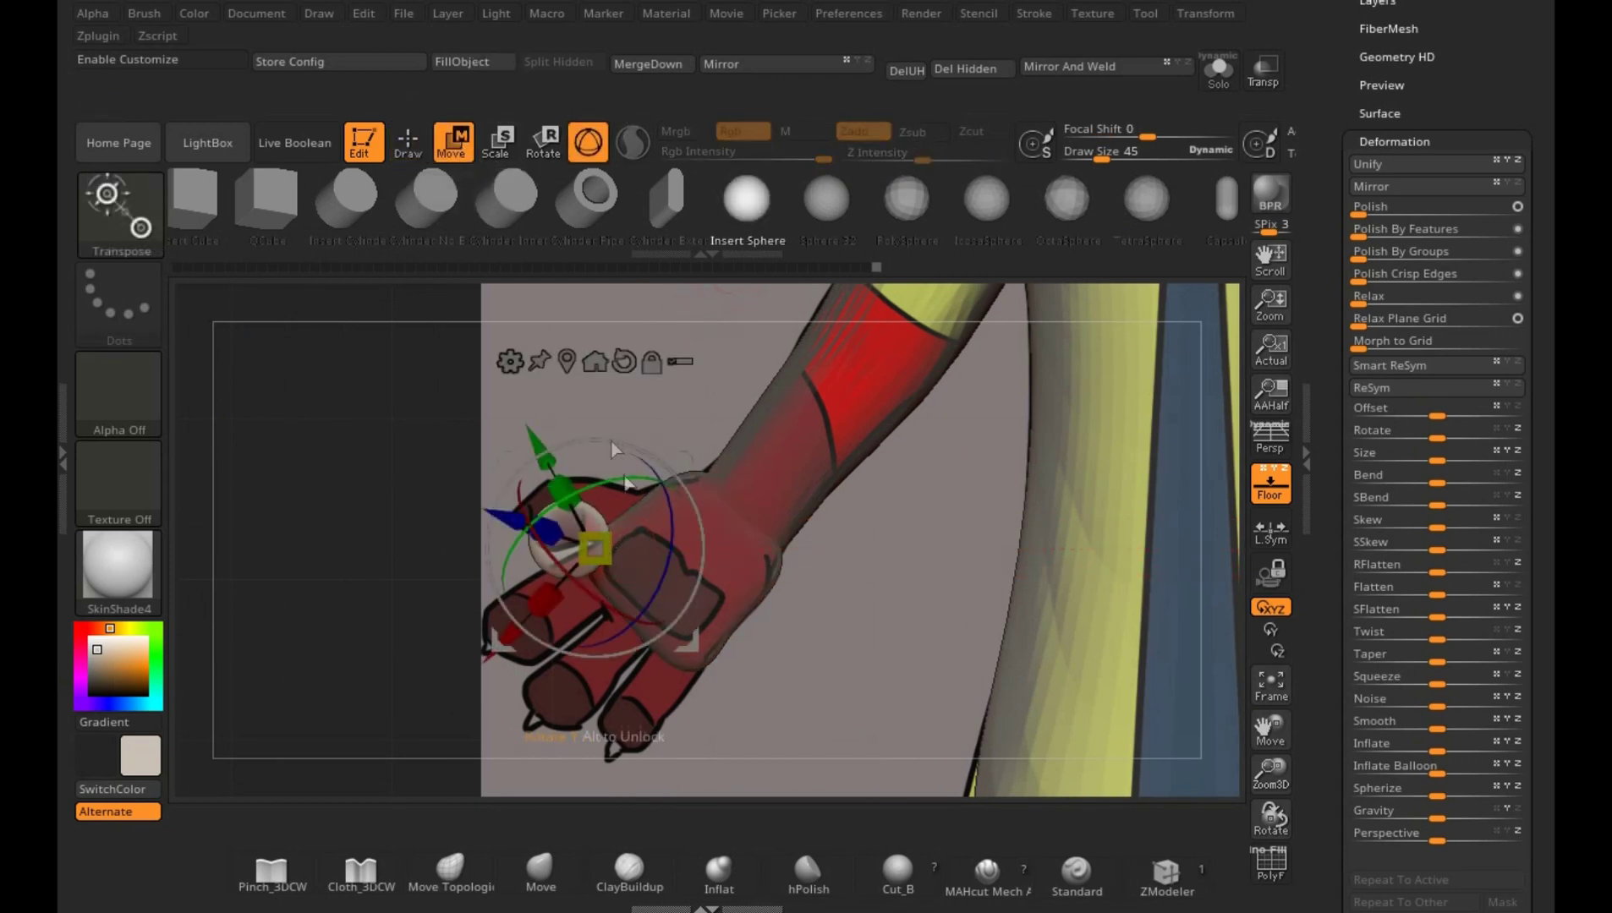
click(624, 362)
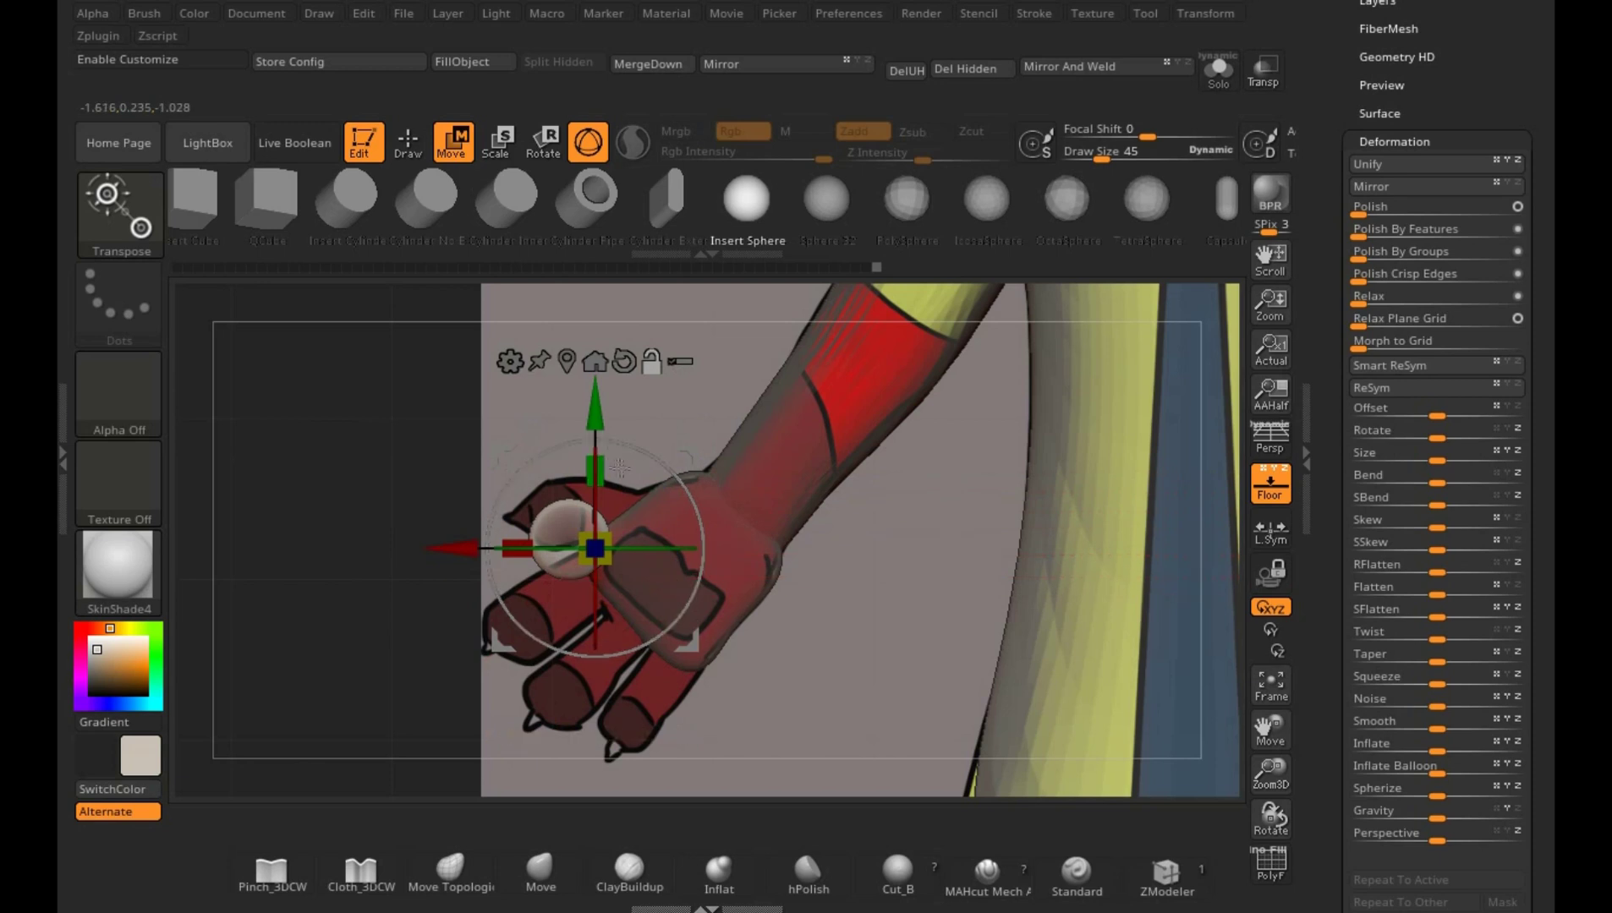
drag(597, 416, 599, 402)
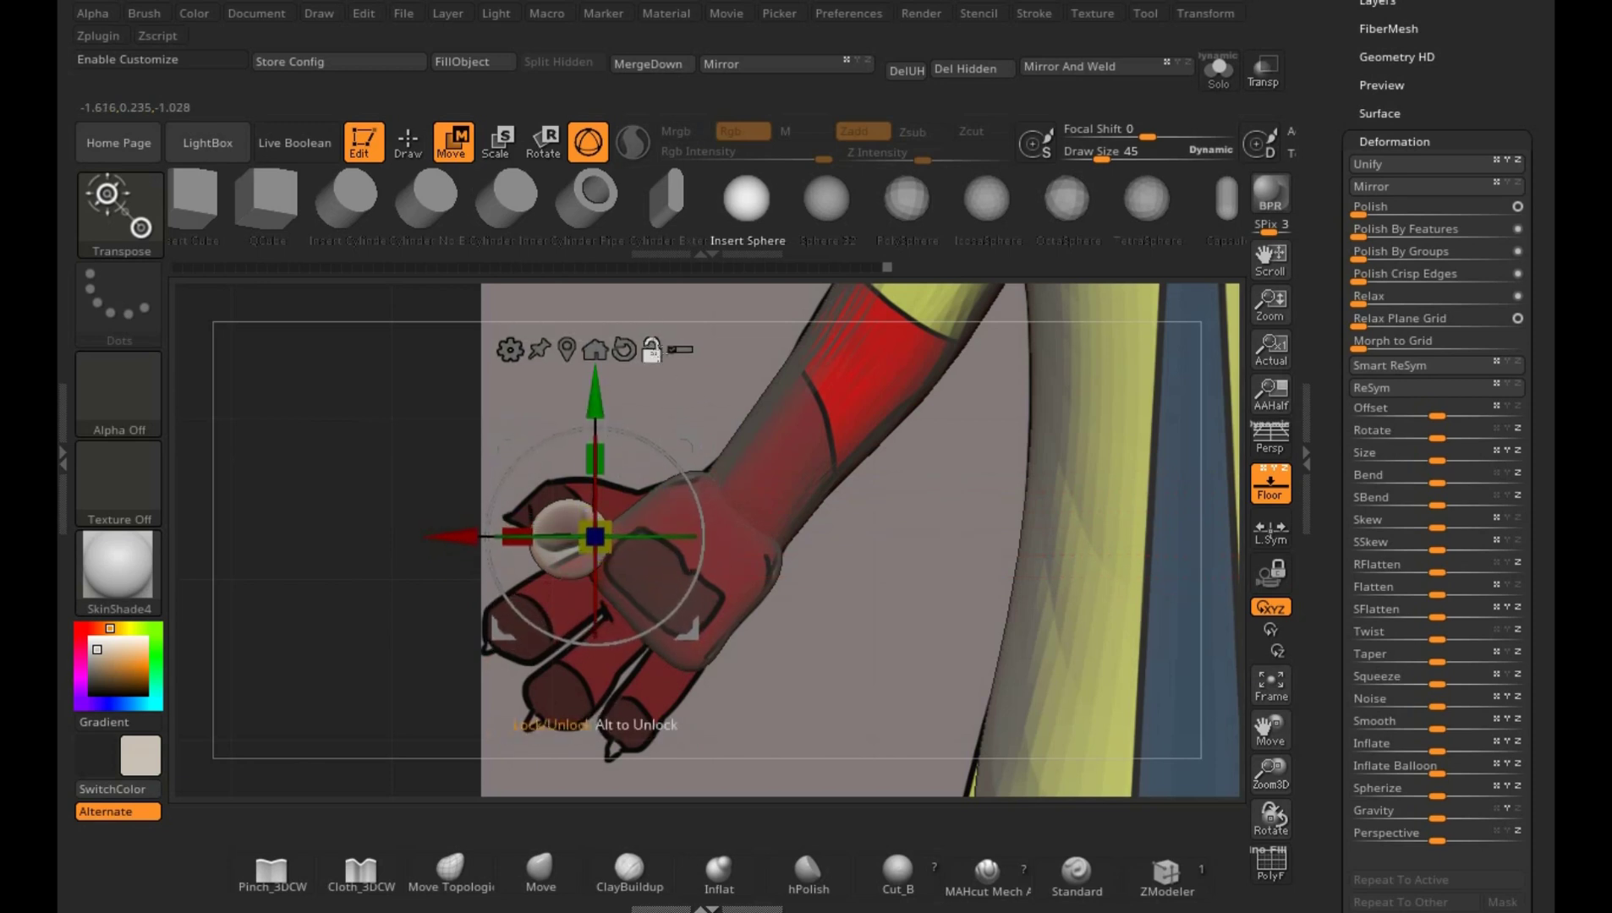
drag(703, 446, 671, 418)
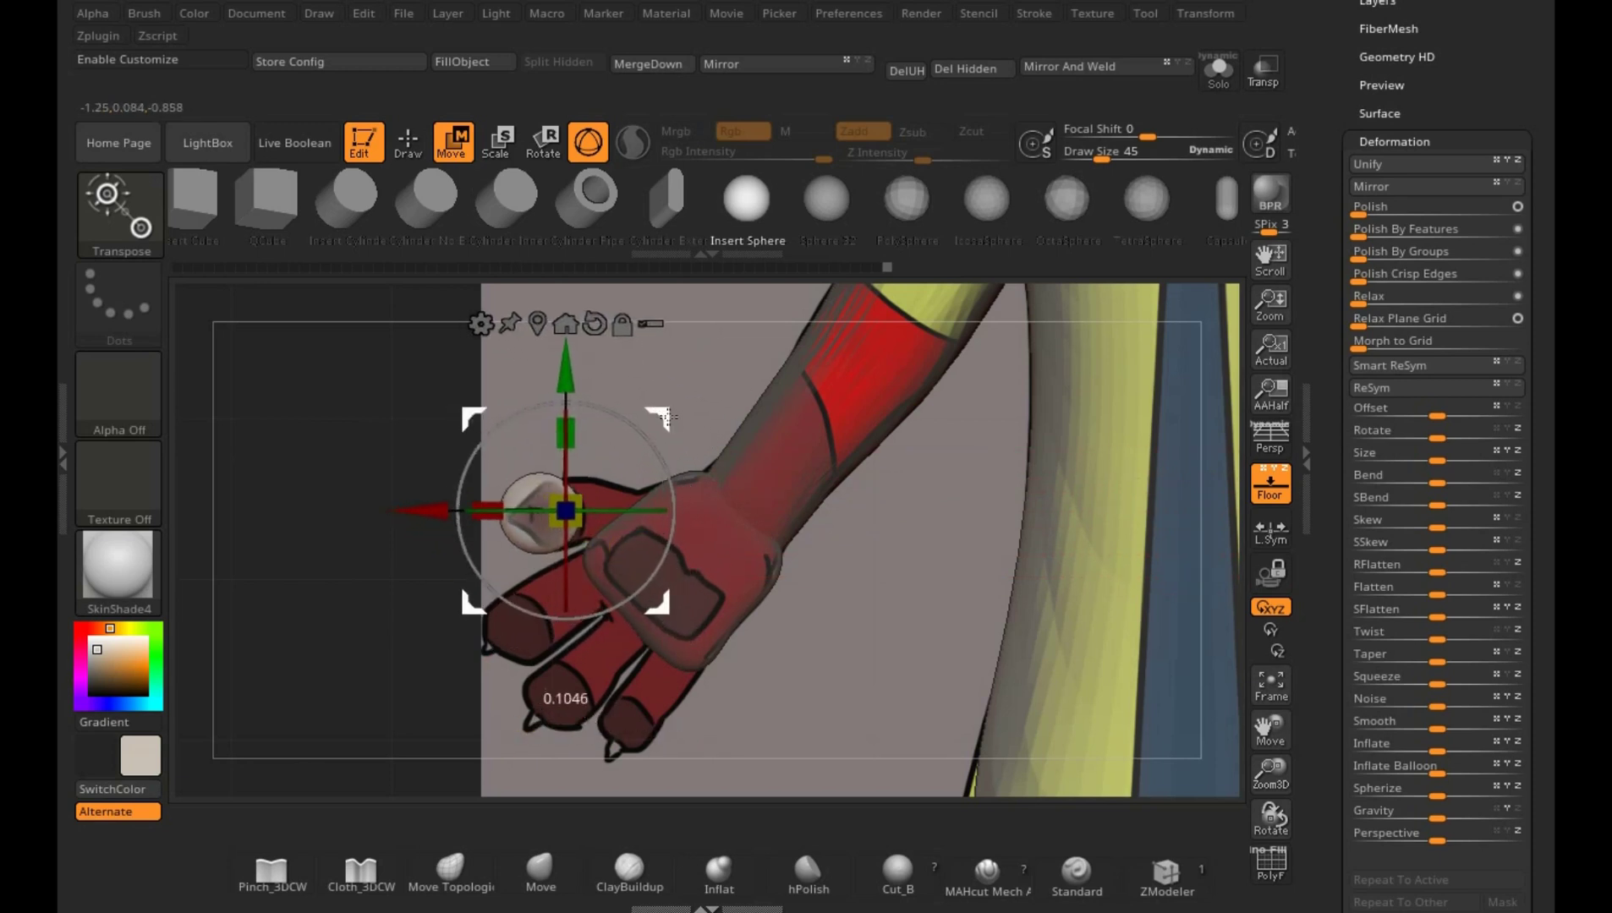
click(408, 142)
mouse_move(400, 652)
mouse_down()
mouse_move(550, 736)
mouse_move(855, 311)
mouse_up()
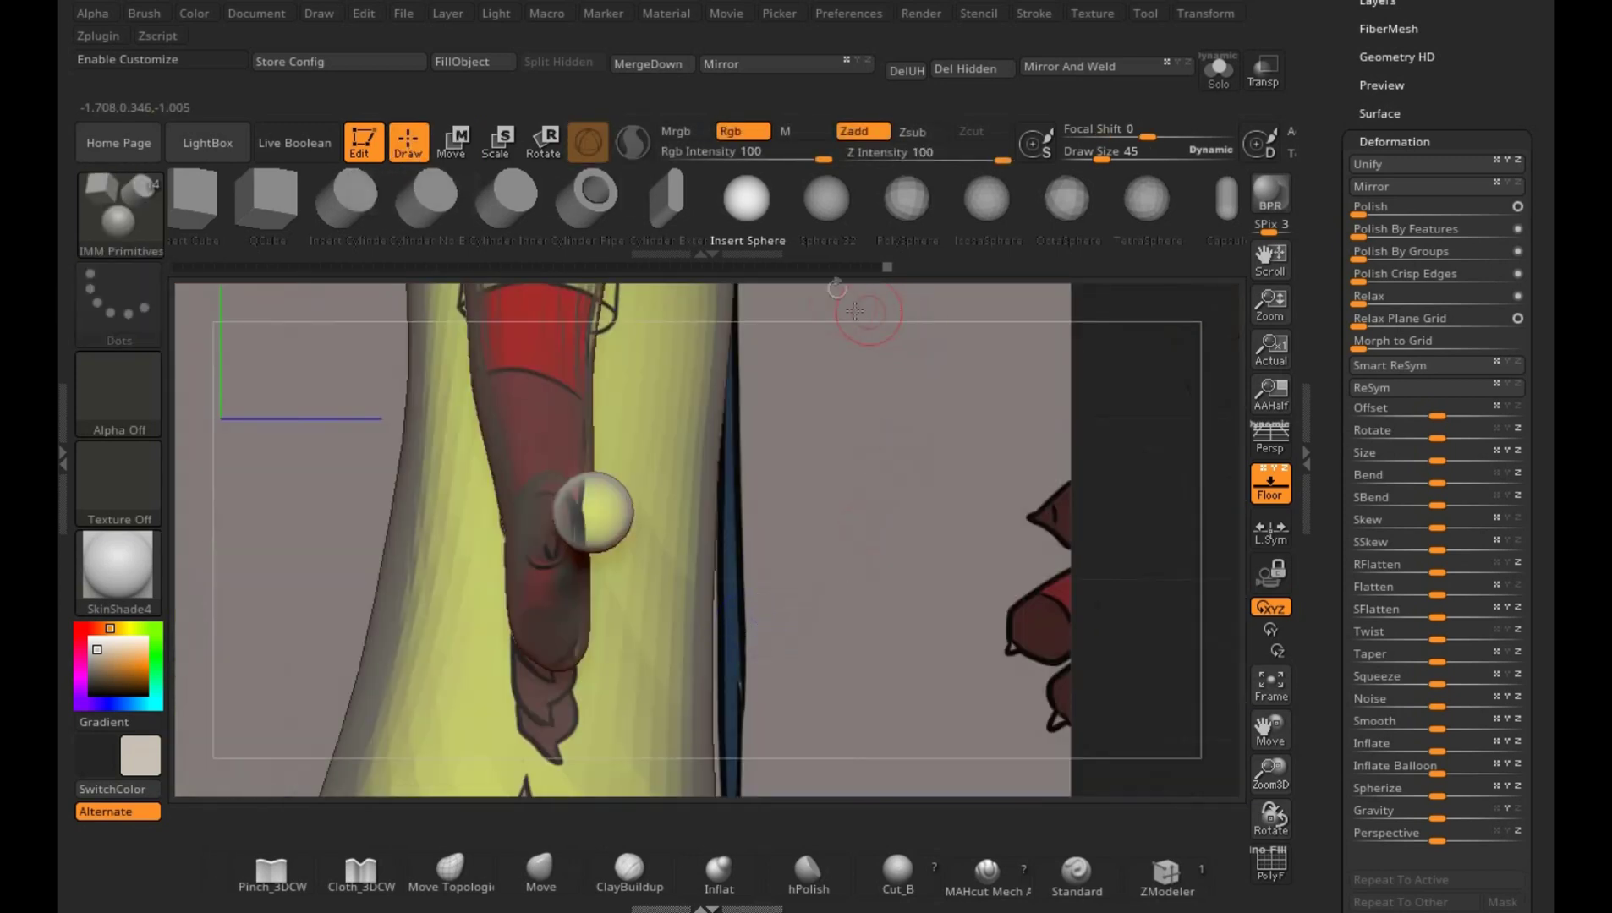
key(w)
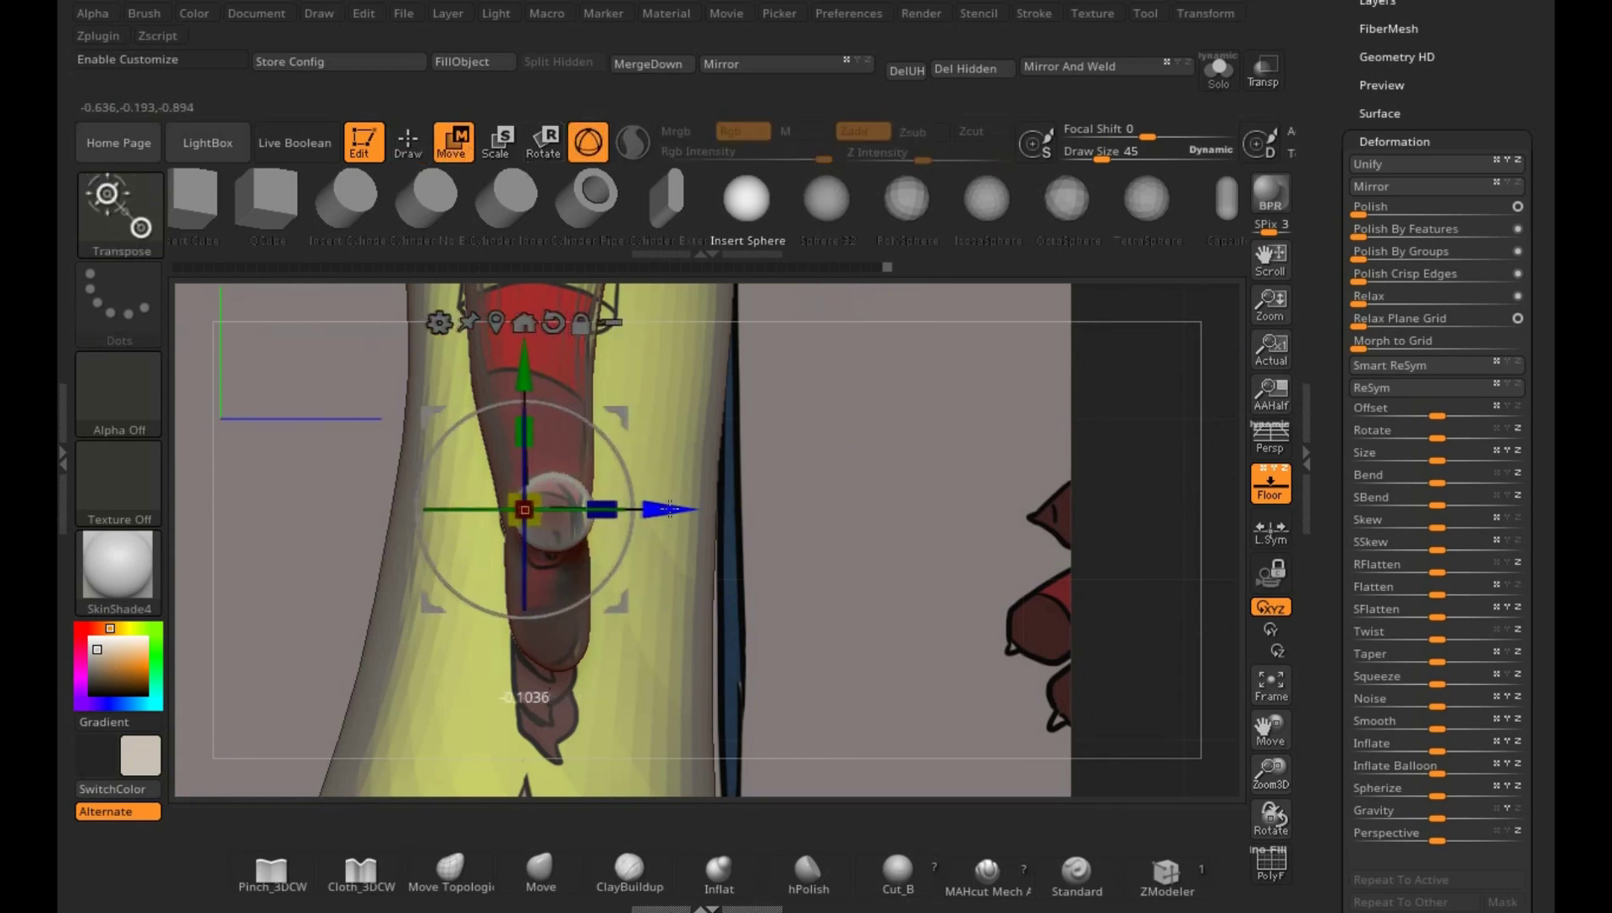
mouse_move(708, 509)
mouse_down()
mouse_move(803, 621)
mouse_move(722, 611)
mouse_move(722, 556)
mouse_up()
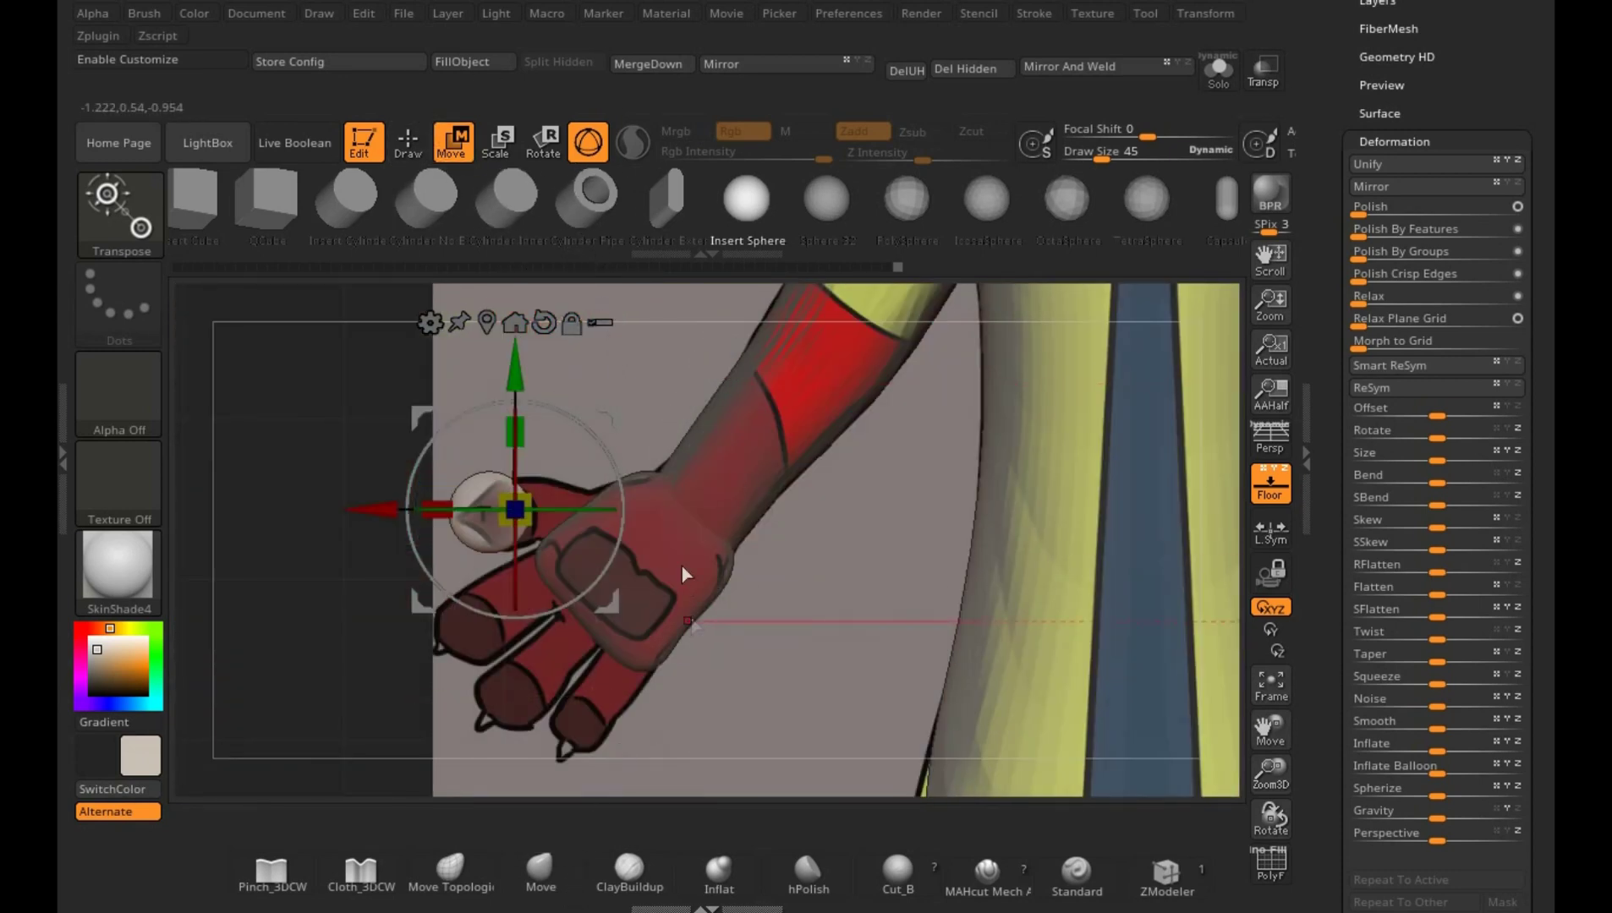
click(408, 142)
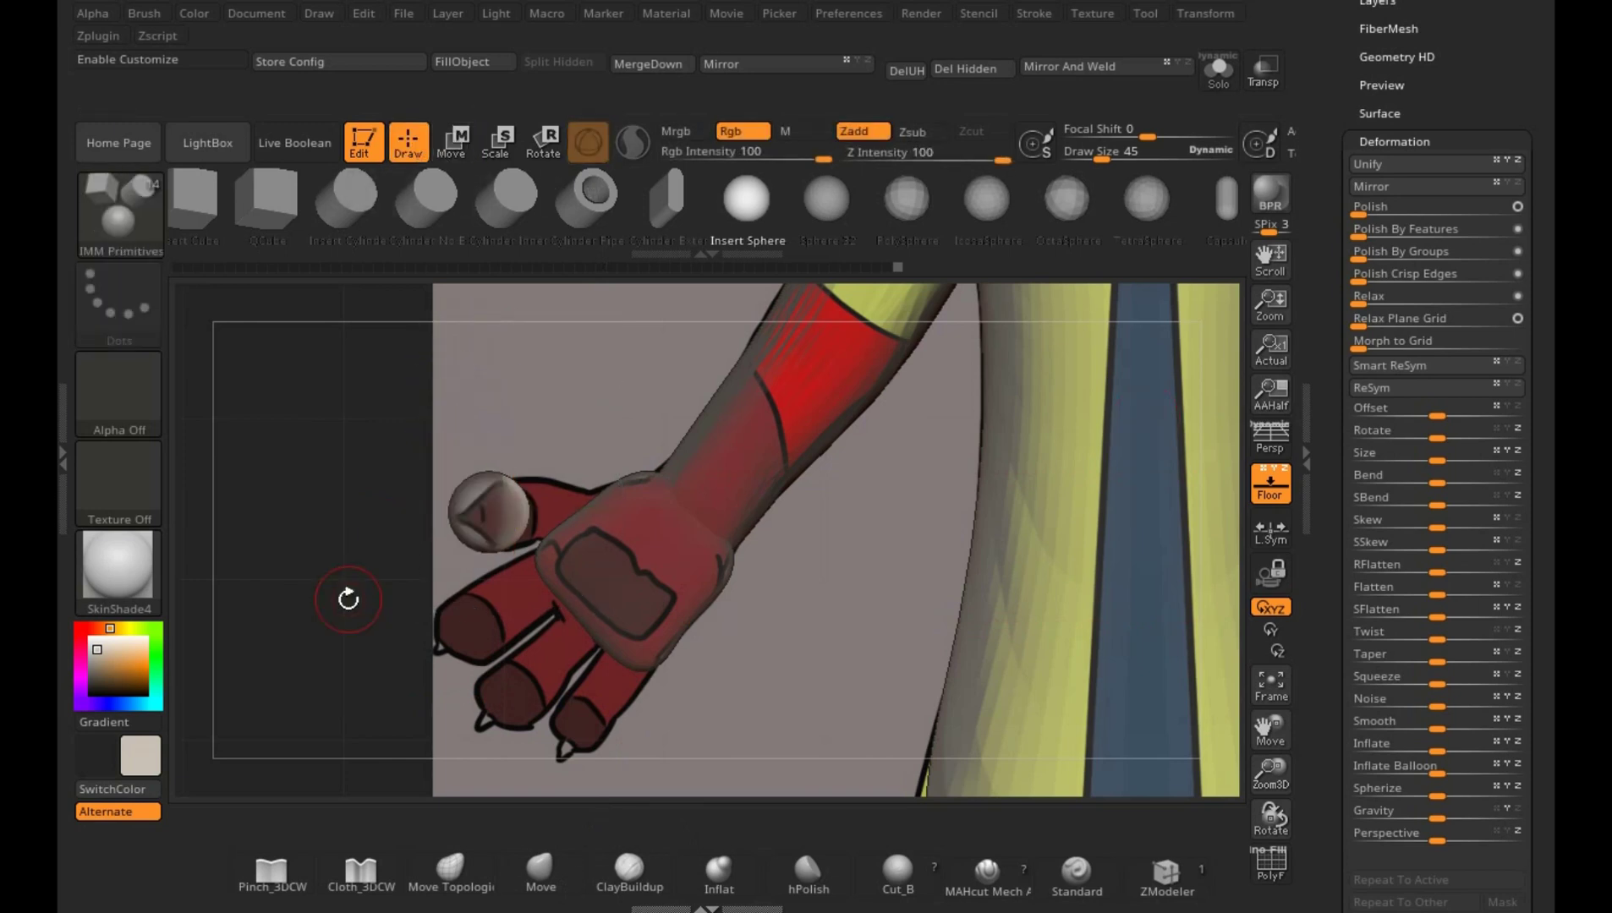
click(541, 866)
- Resize the Move brush to 163, then 114, and orbit around the arm to shape and inspect the thumb
key(s)
key(s)
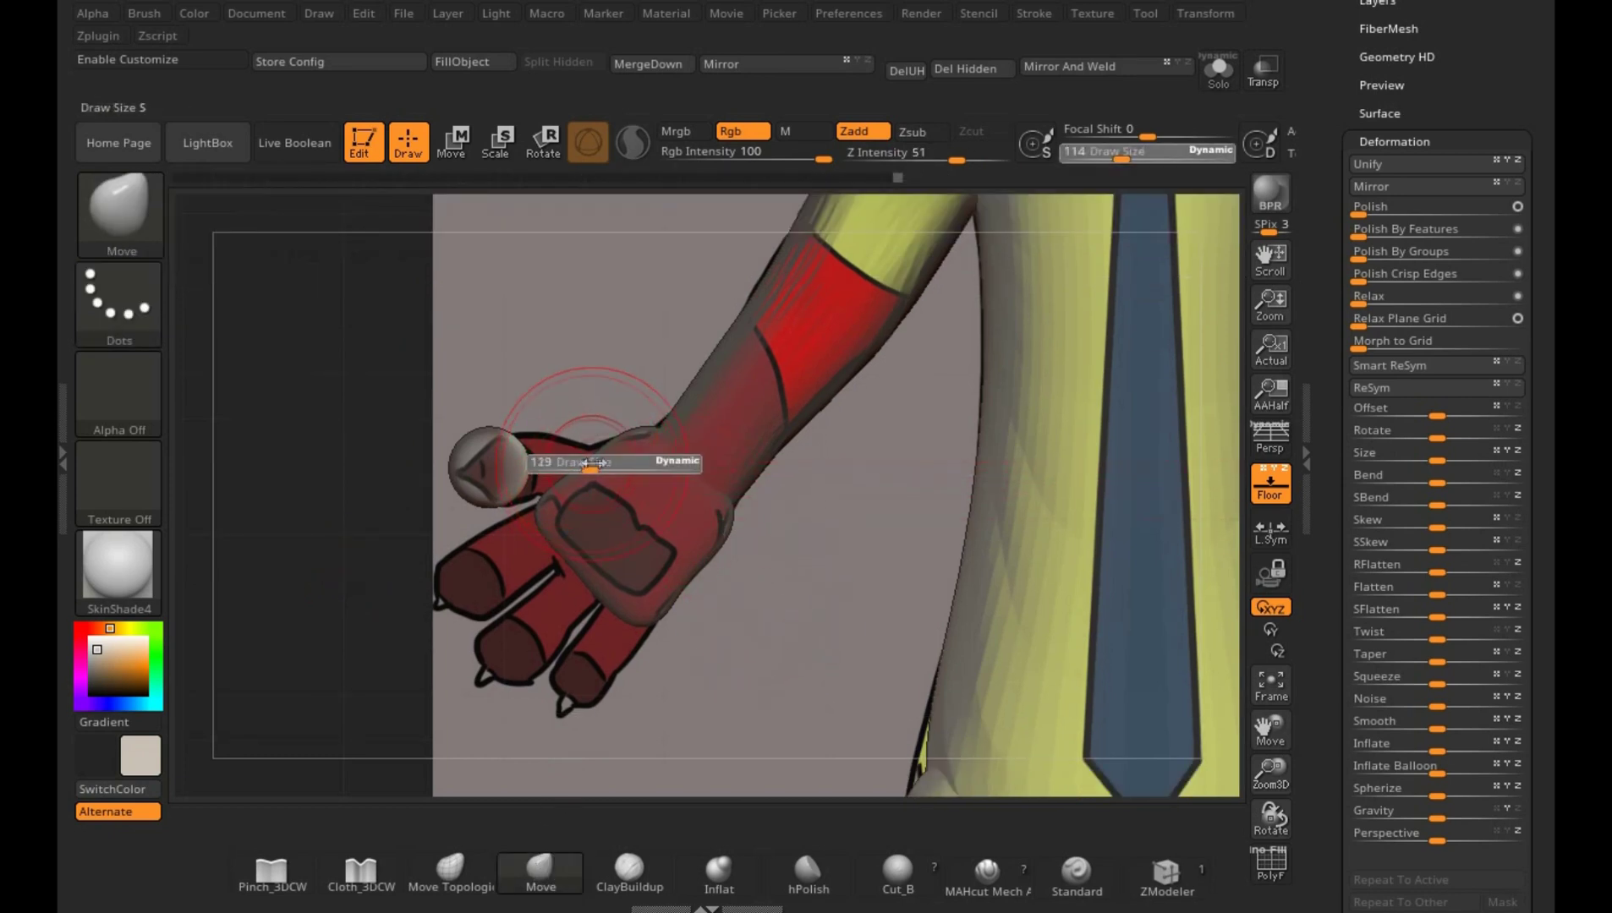
drag(541, 464, 586, 462)
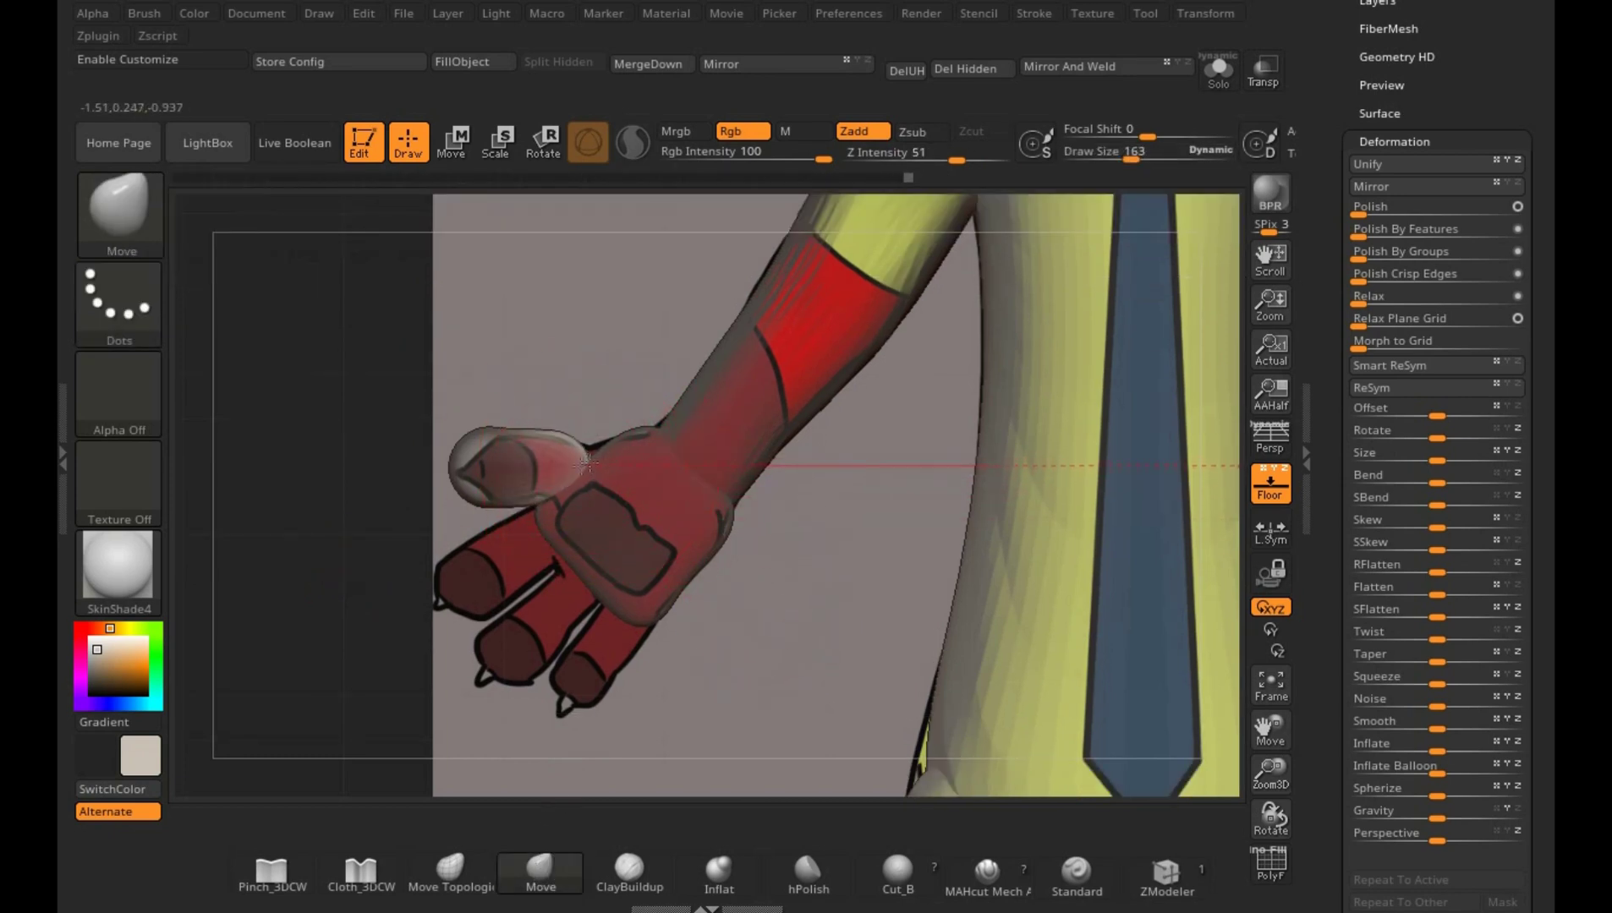
drag(586, 357, 701, 492)
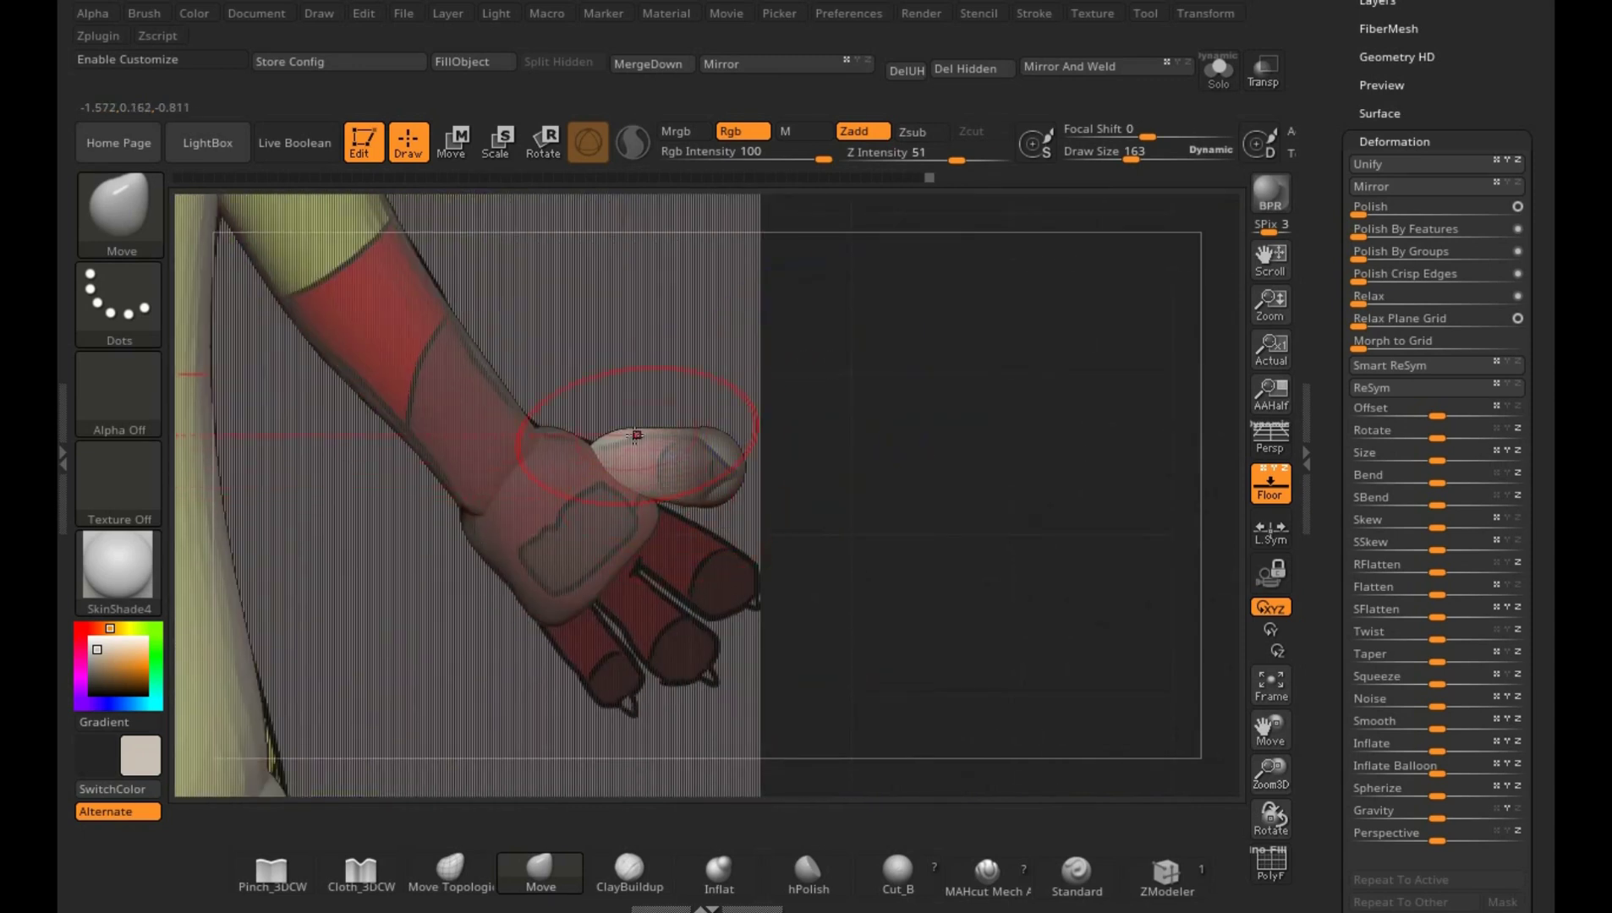
mouse_move(666, 494)
mouse_down()
mouse_move(874, 631)
mouse_move(837, 596)
mouse_up()
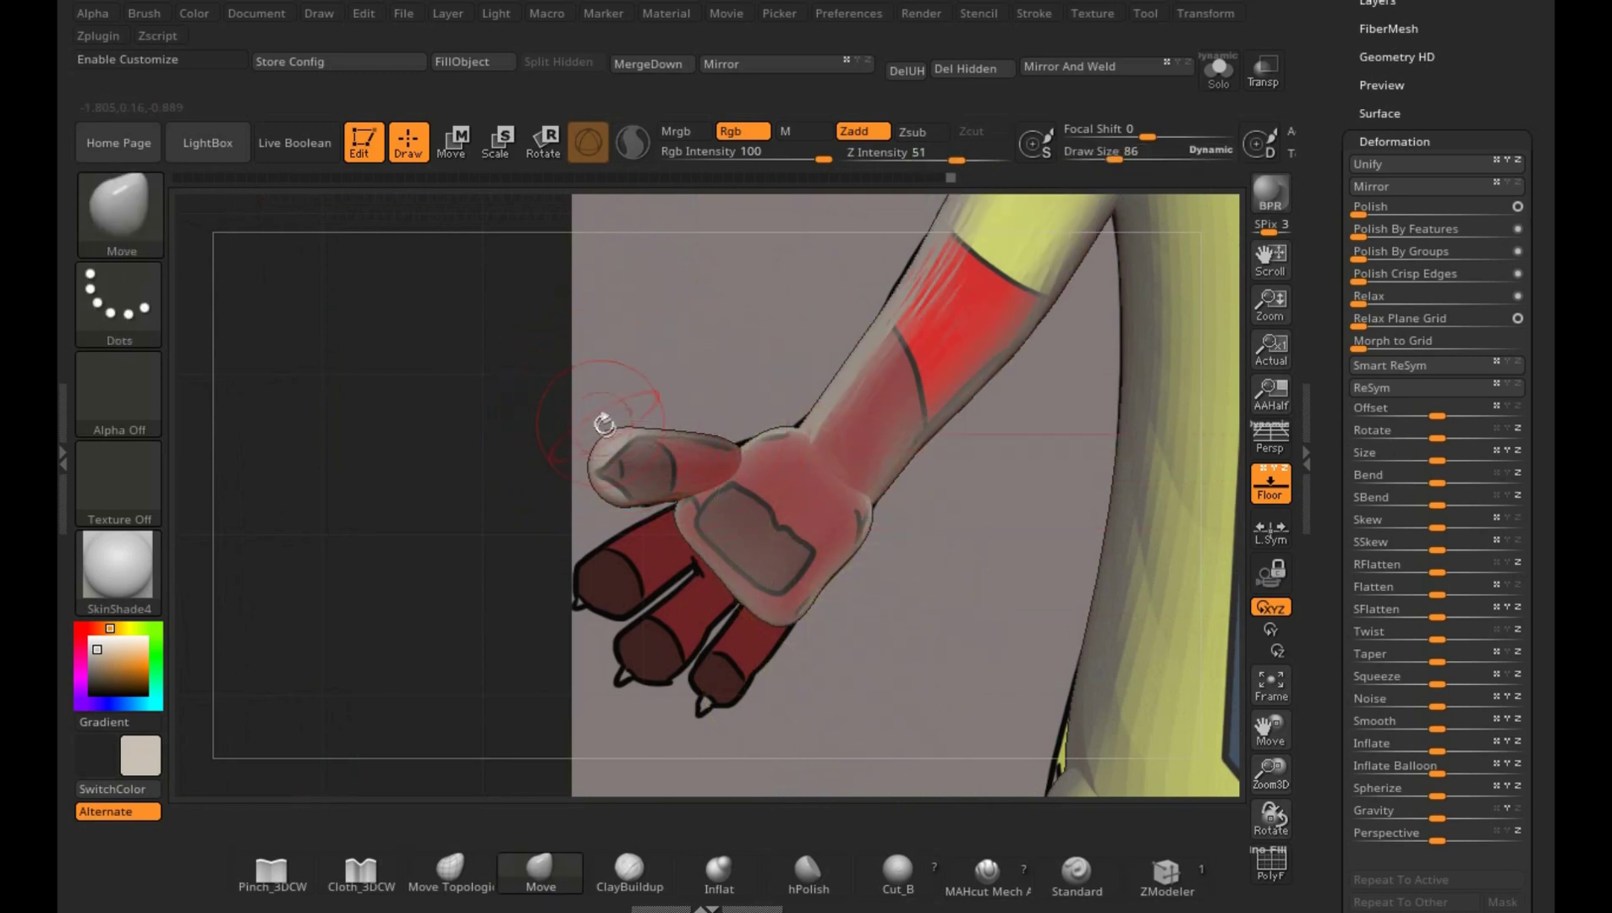
key(bracketright)
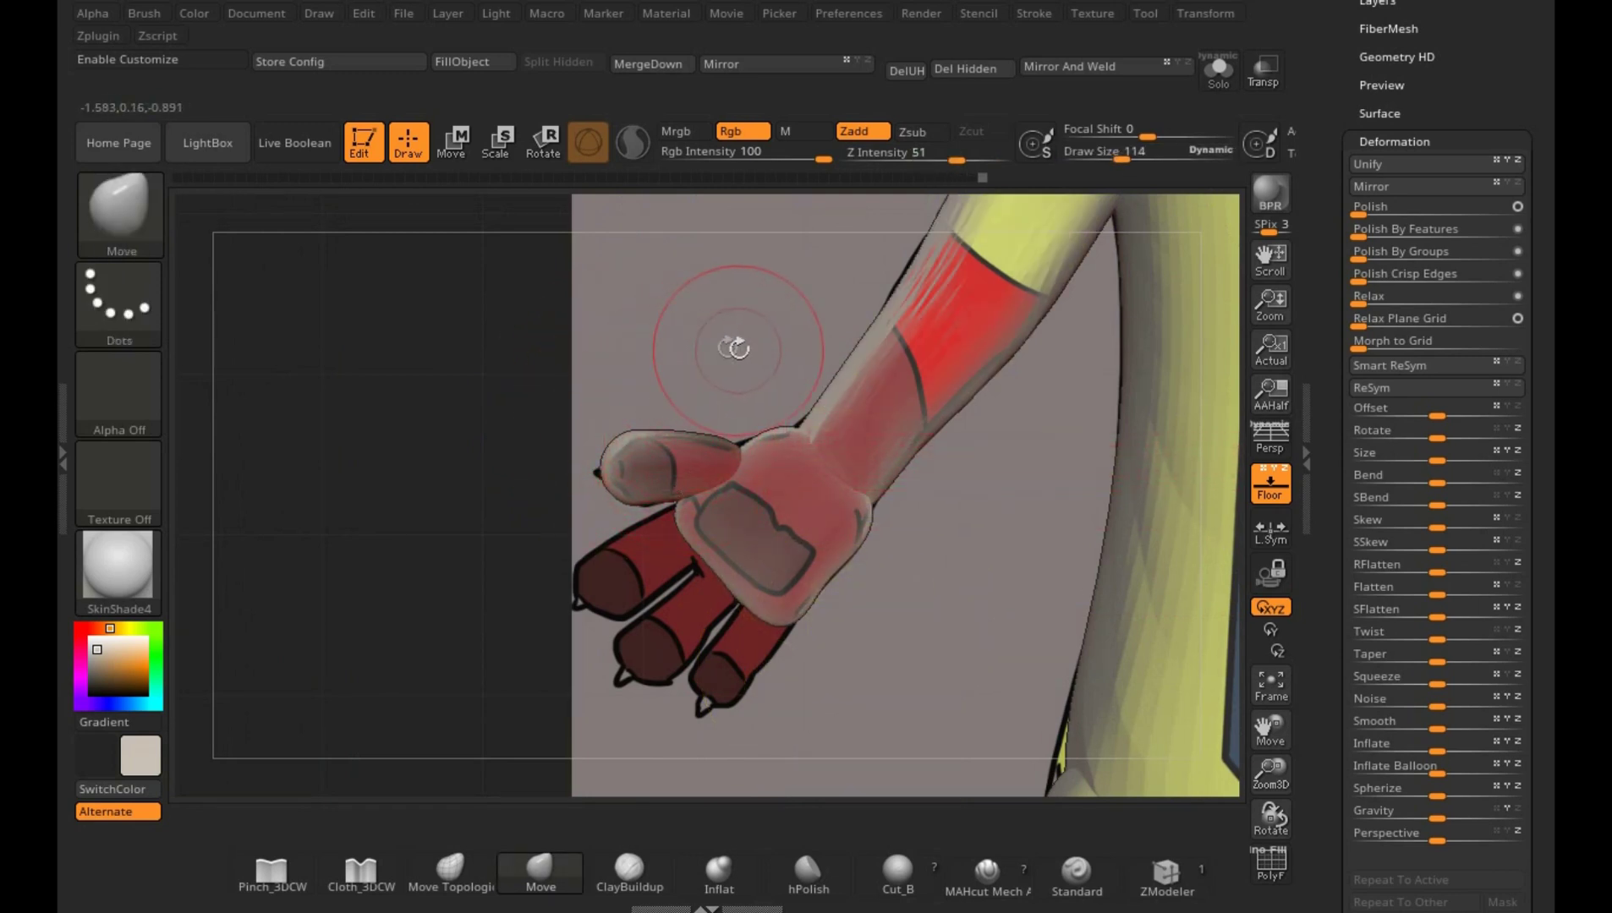
drag(576, 324, 695, 475)
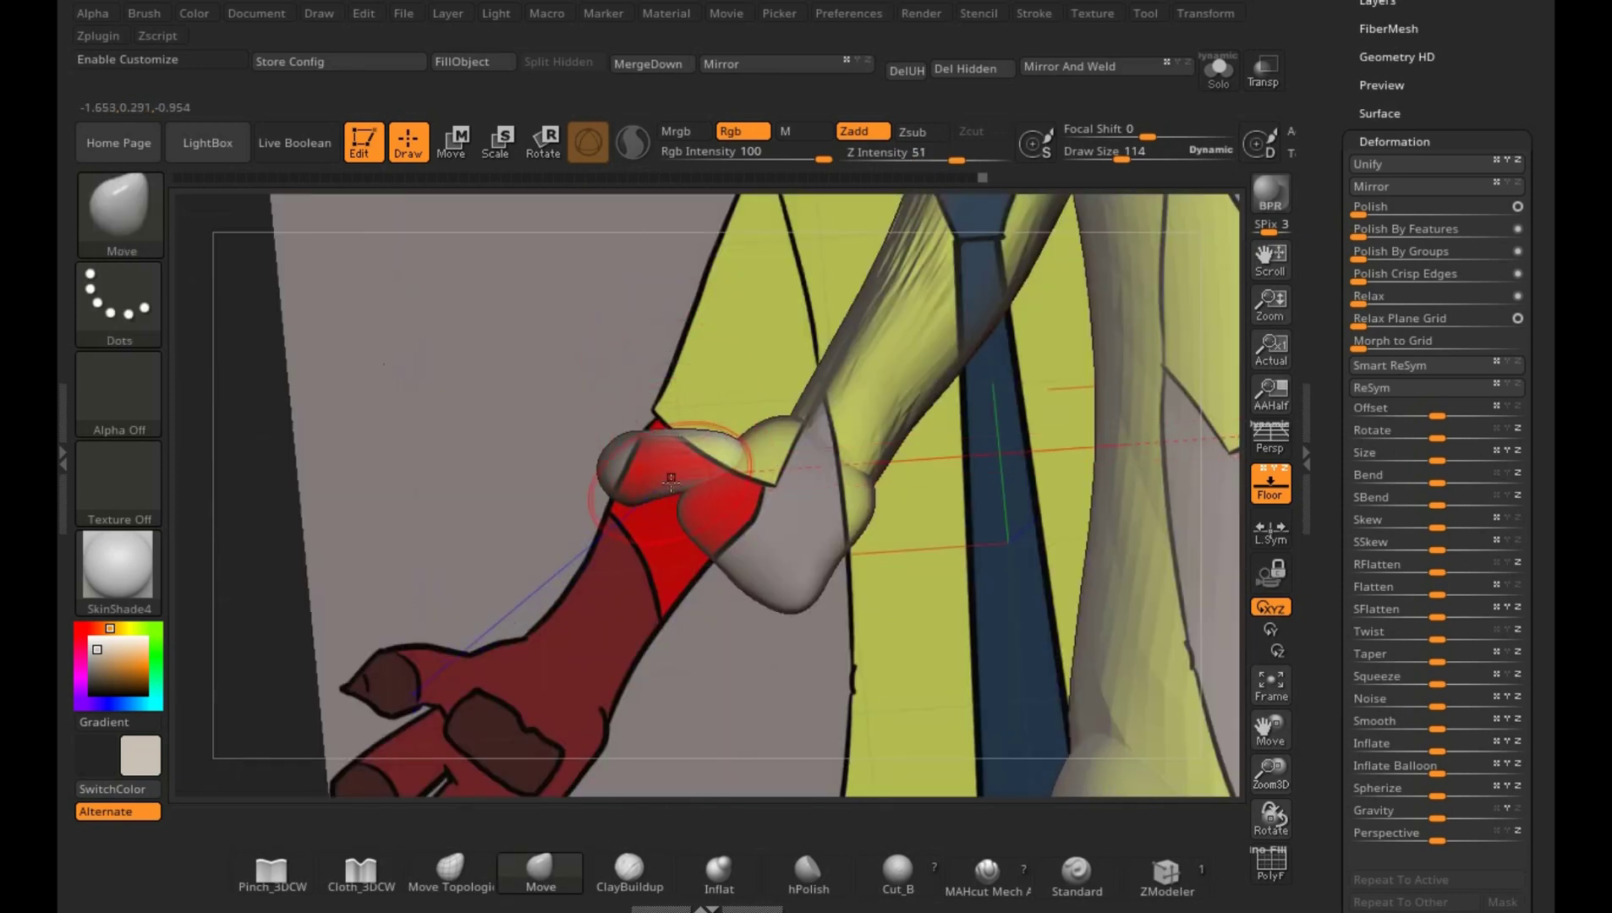
right_drag(668, 490, 639, 492)
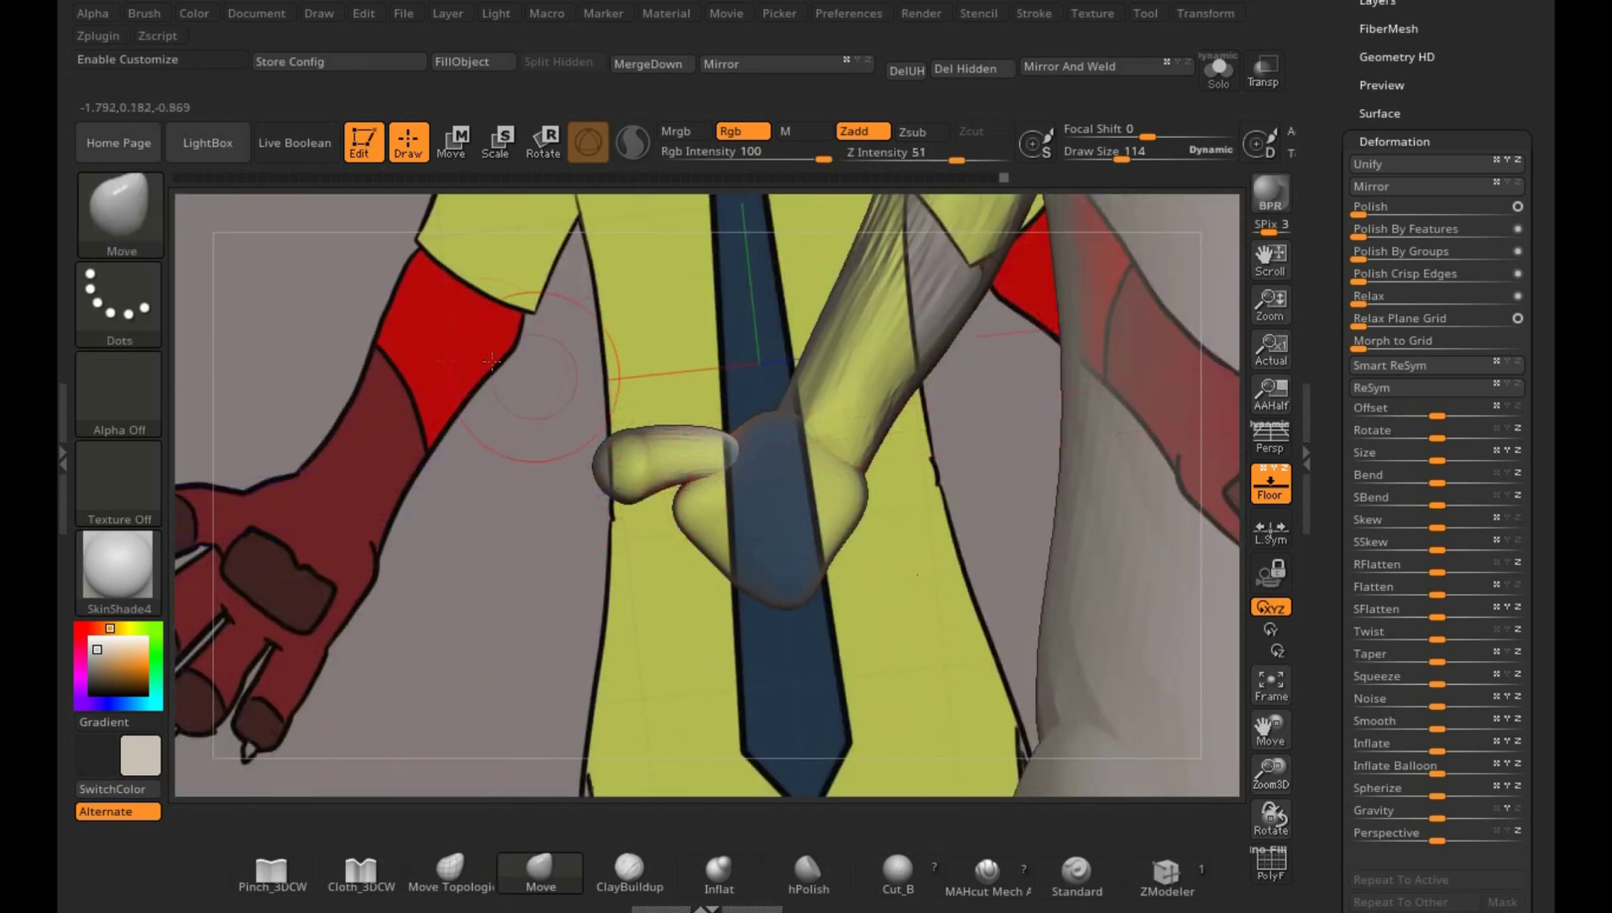
right_drag(492, 361, 302, 299)
mouse_move(899, 669)
right_down()
mouse_move(837, 634)
mouse_move(828, 686)
mouse_move(632, 573)
right_up()
- Refine the mask over the palm and forearm, then zoom and orbit to compare both hands
mouse_move(892, 594)
right_down()
mouse_move(928, 575)
mouse_move(916, 511)
right_up()
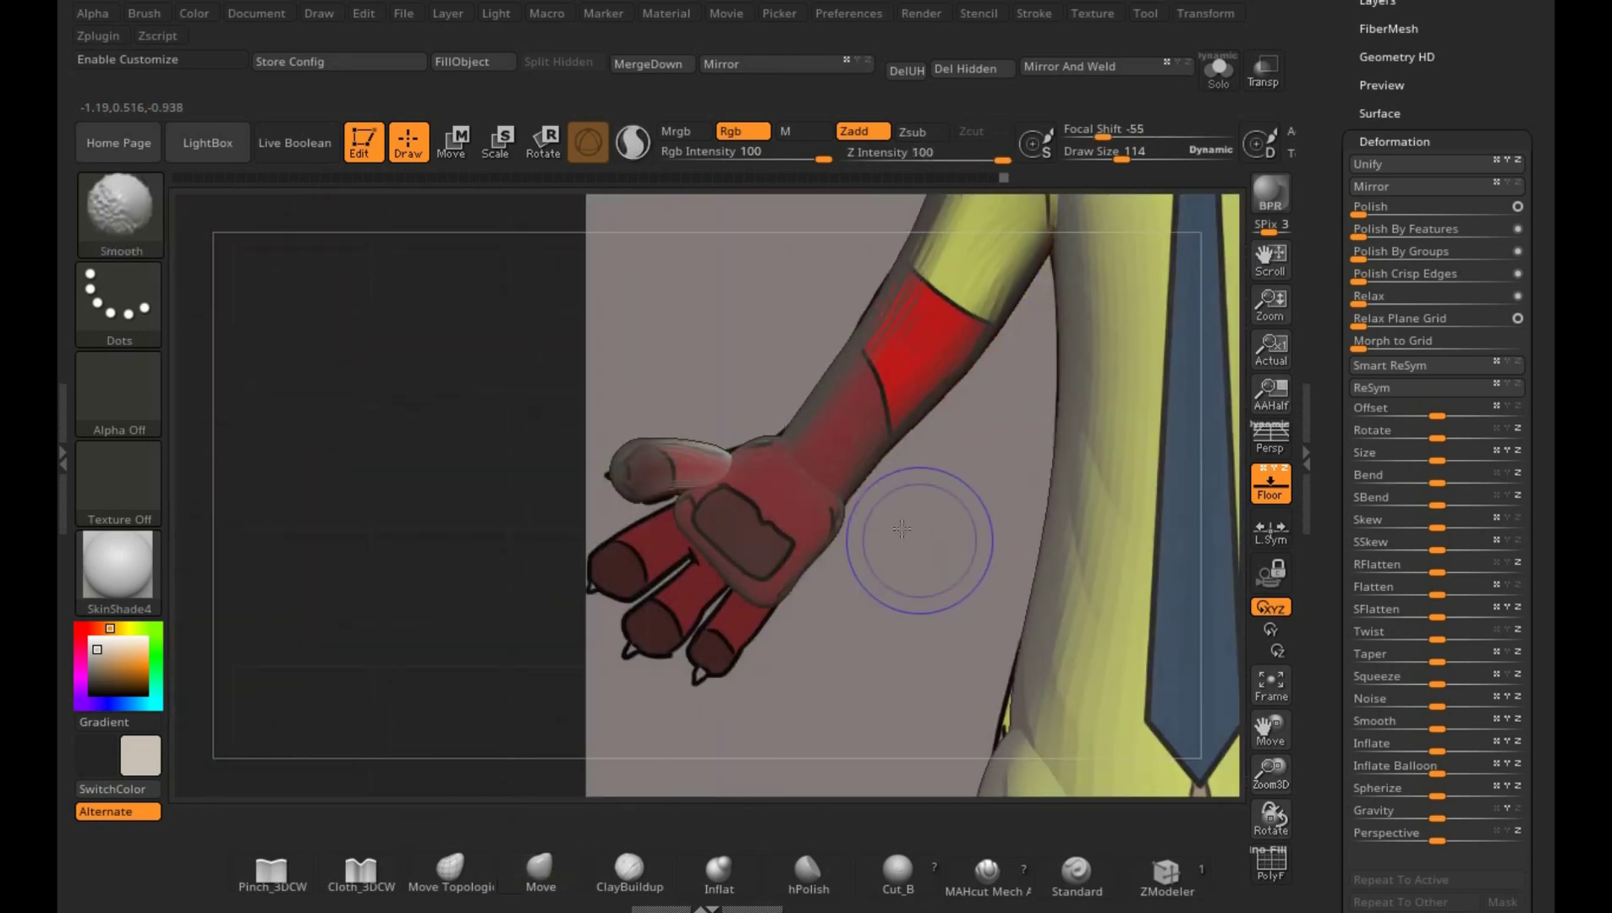
ctrl+click(759, 449)
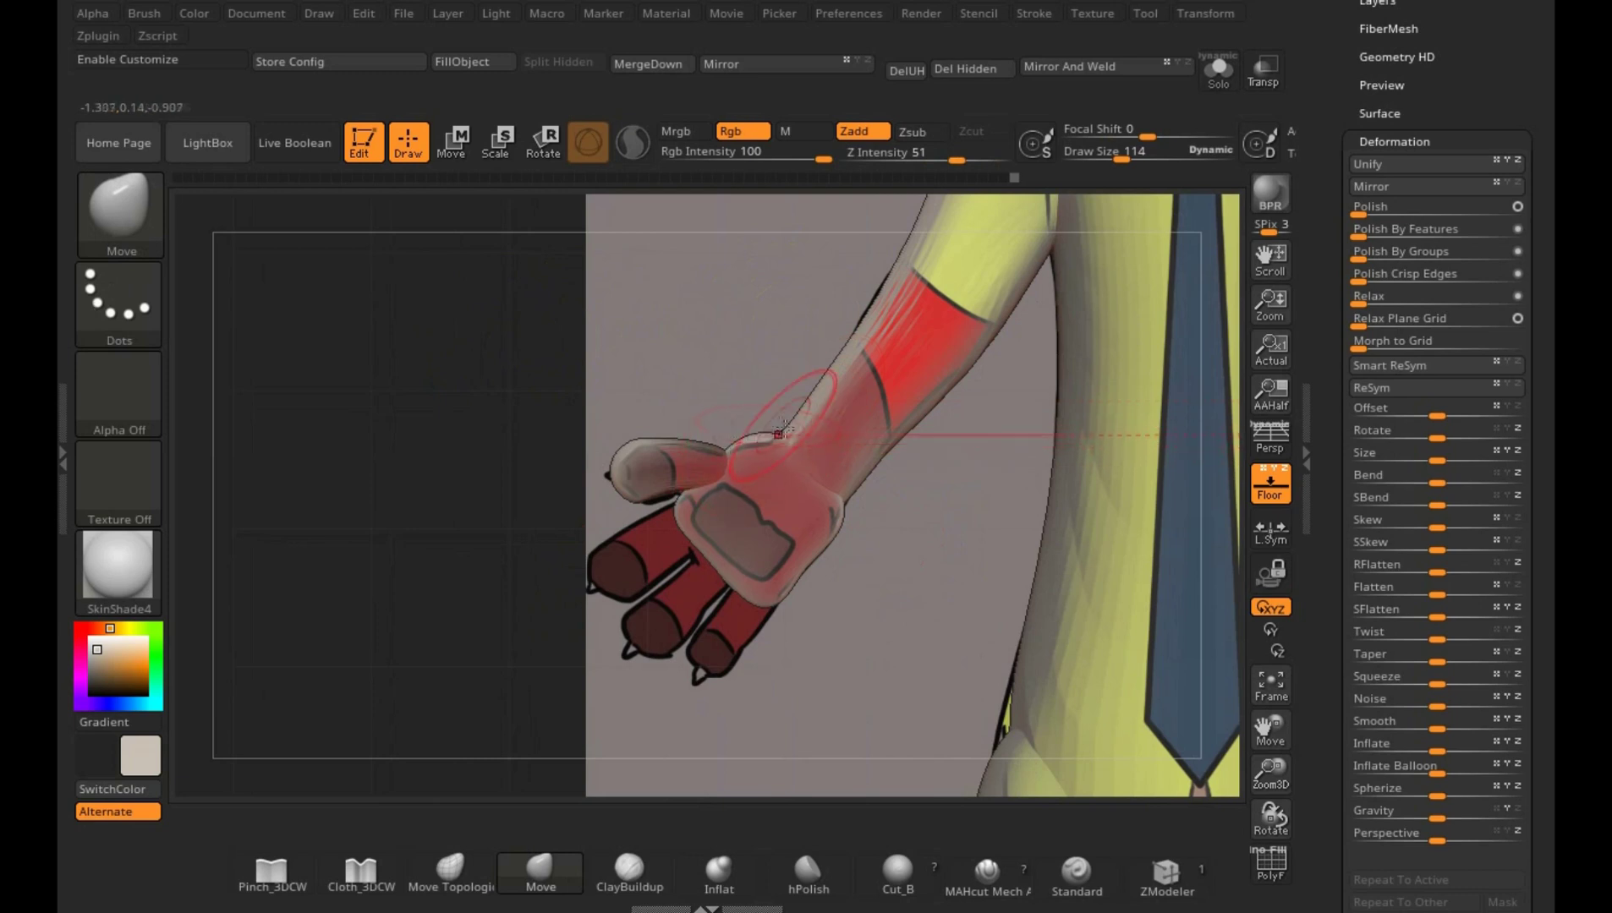
alt+right_drag(682, 590, 415, 652)
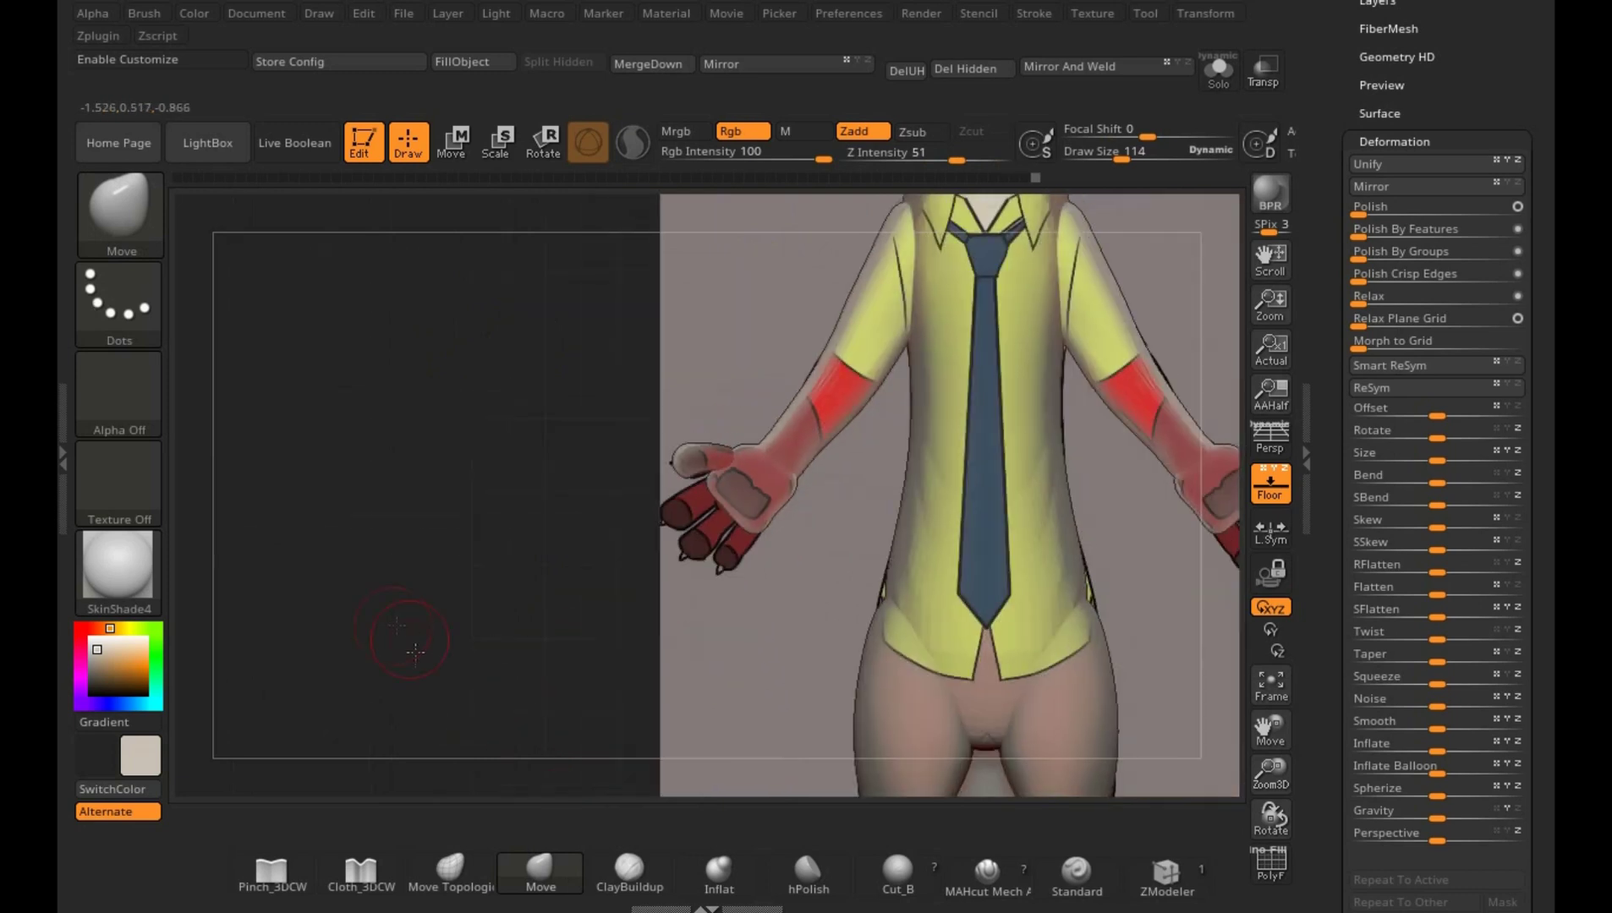
alt+right_drag(831, 528, 825, 539)
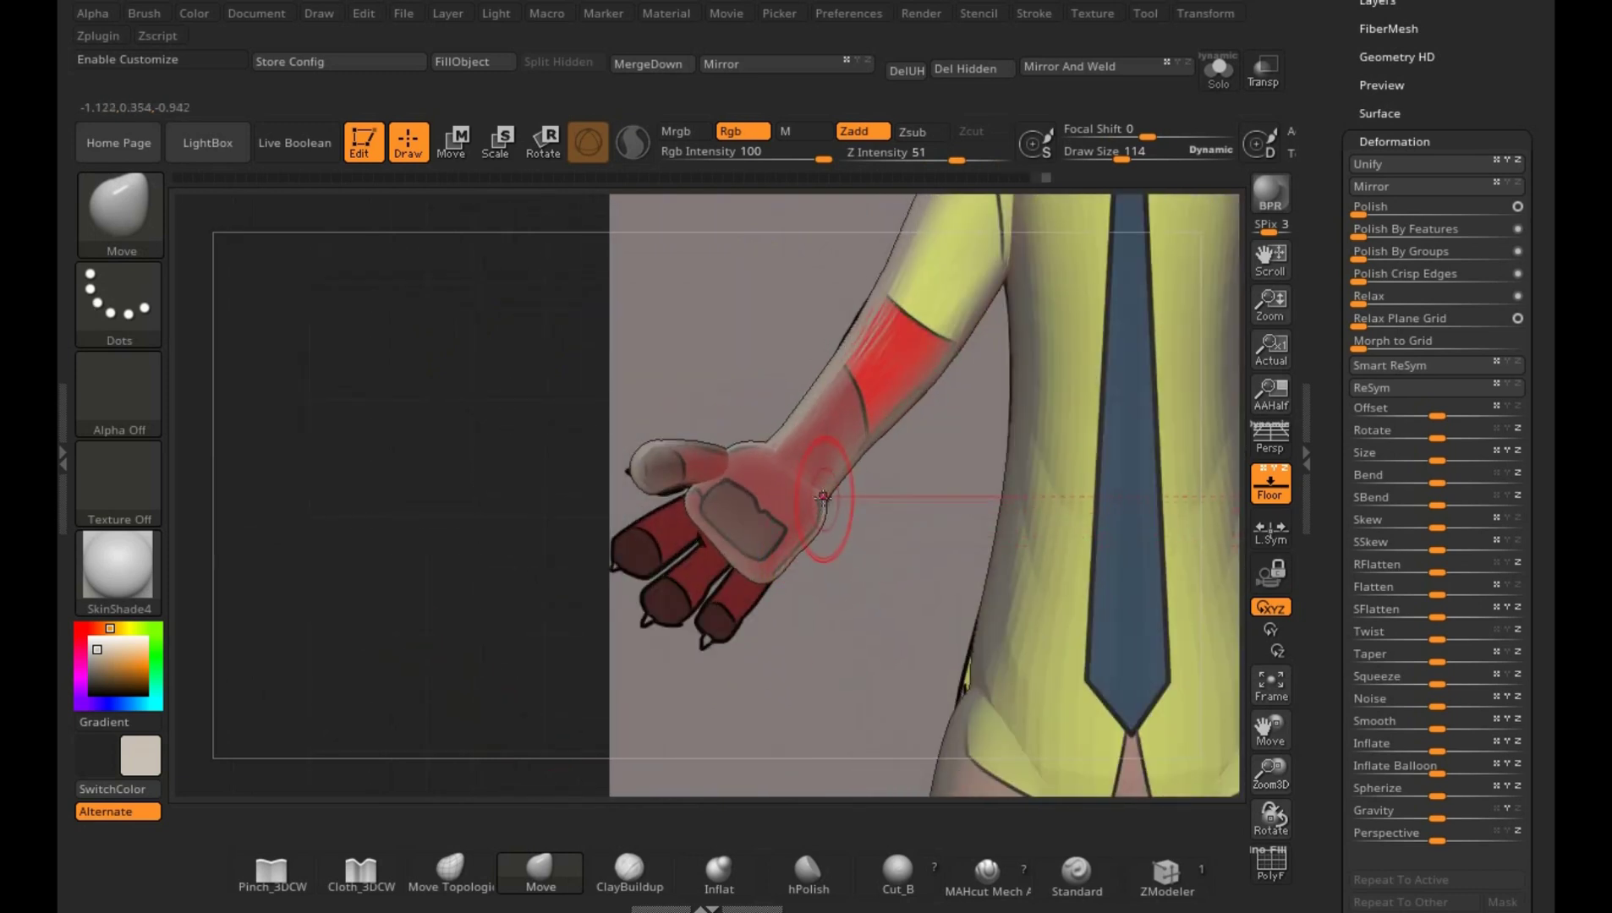
mouse_move(576, 720)
alt+right_down()
mouse_move(521, 690)
mouse_move(640, 675)
alt+right_up()
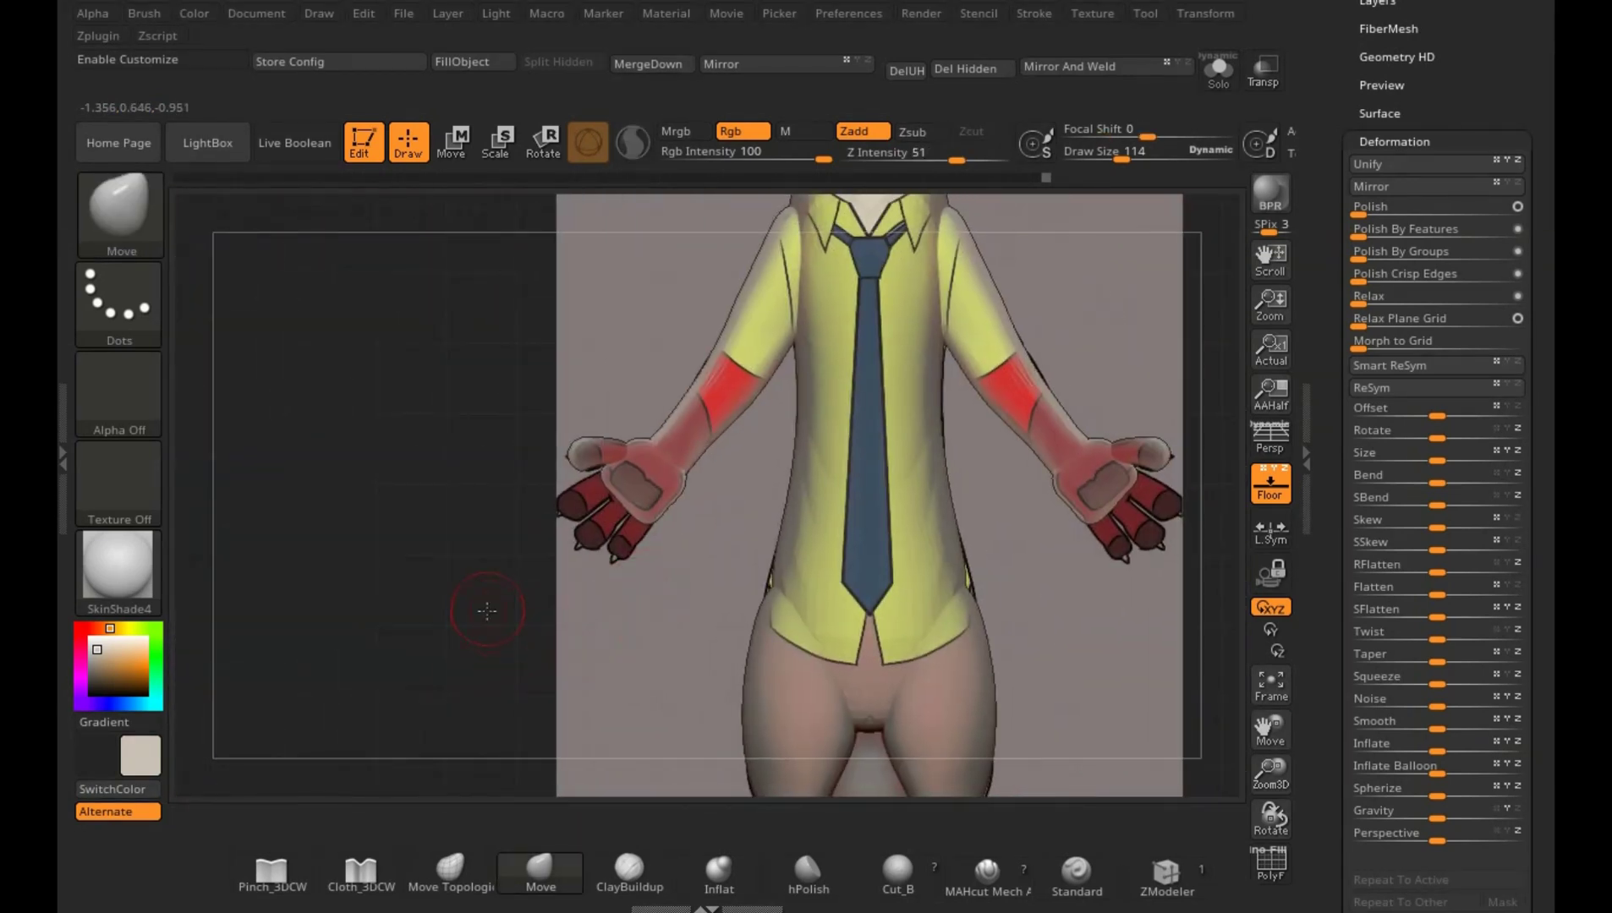
alt+right_drag(487, 610, 558, 661)
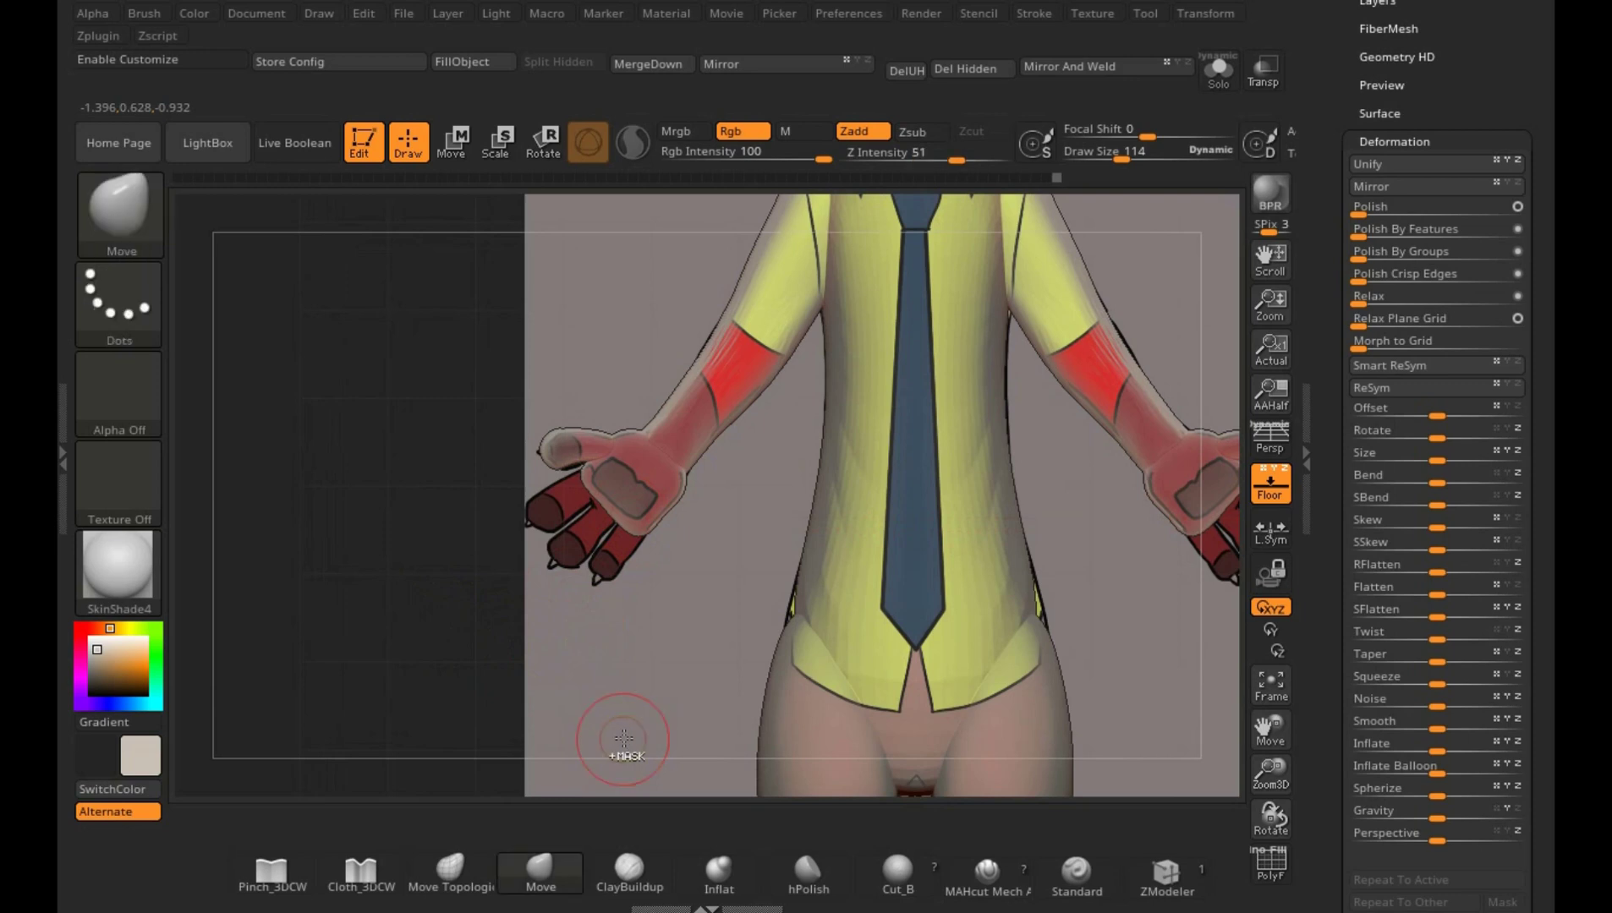
mouse_move(622, 744)
right_down()
mouse_move(504, 677)
mouse_move(580, 683)
mouse_move(490, 660)
right_up()
- Insert a new sphere on the hand and move it down and left with the gizmo
key(b)
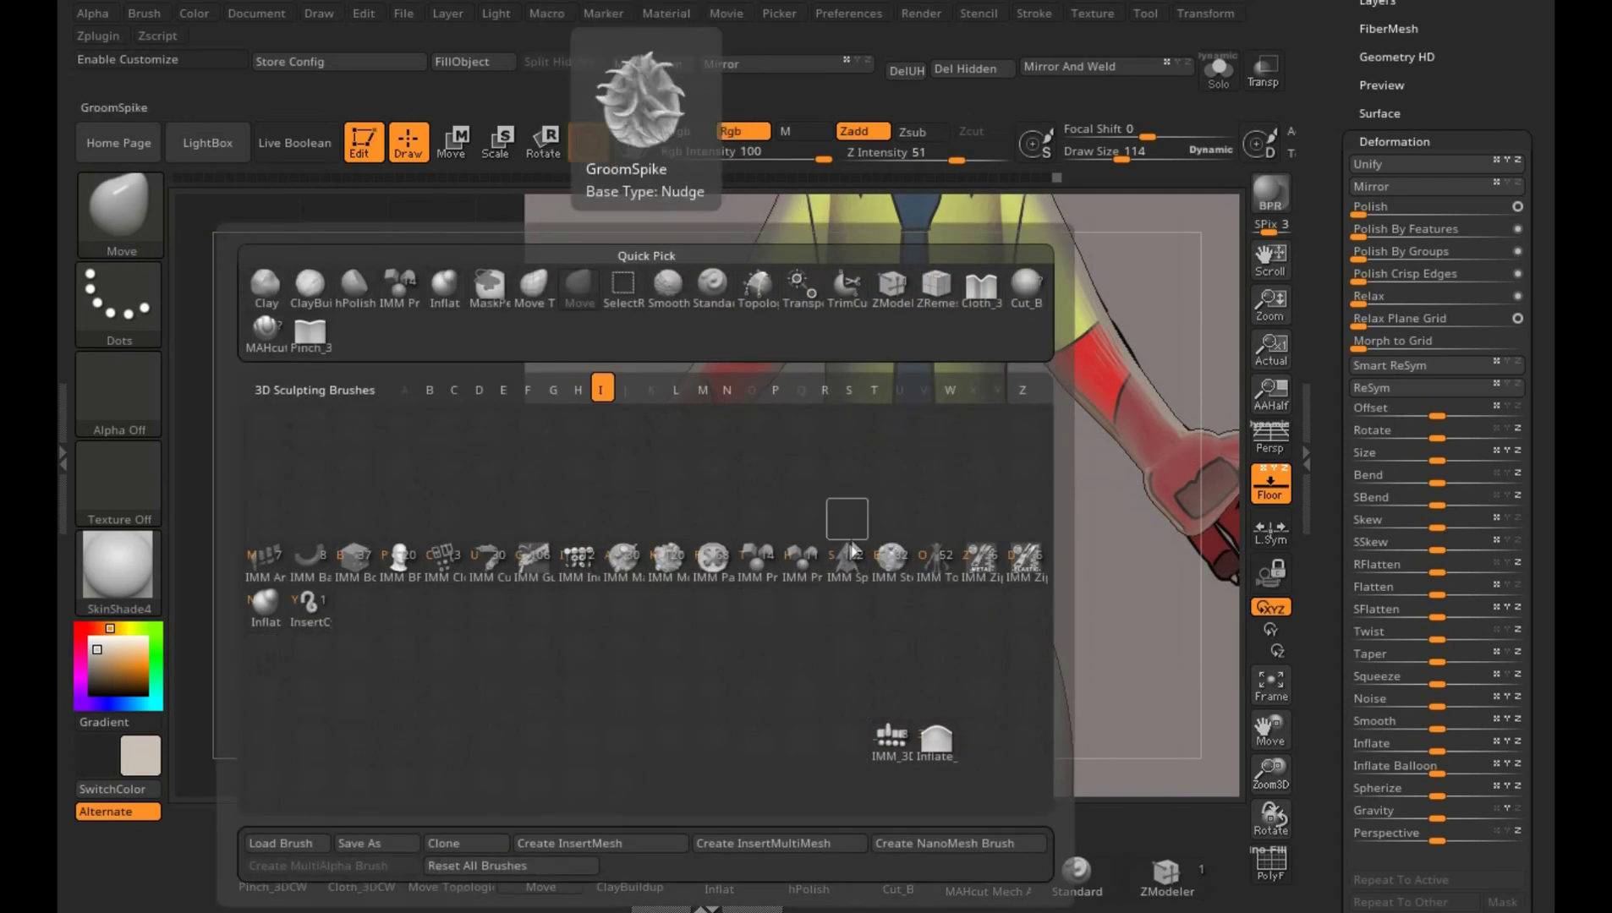
click(846, 524)
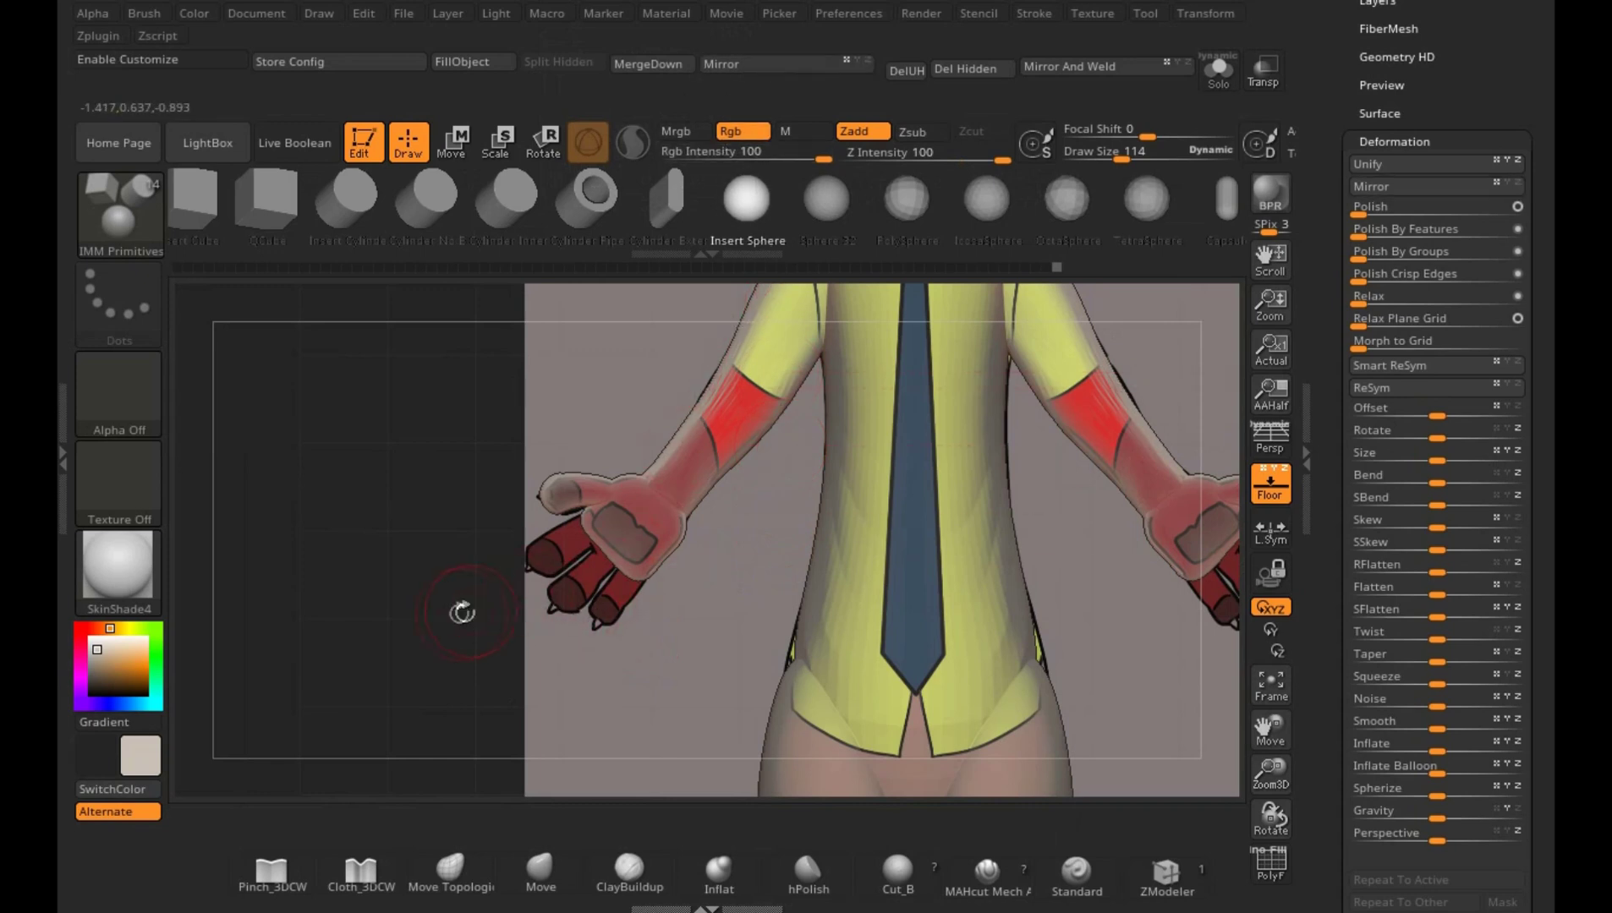
mouse_move(462, 612)
alt+right_down()
mouse_move(499, 664)
mouse_move(545, 536)
alt+right_up()
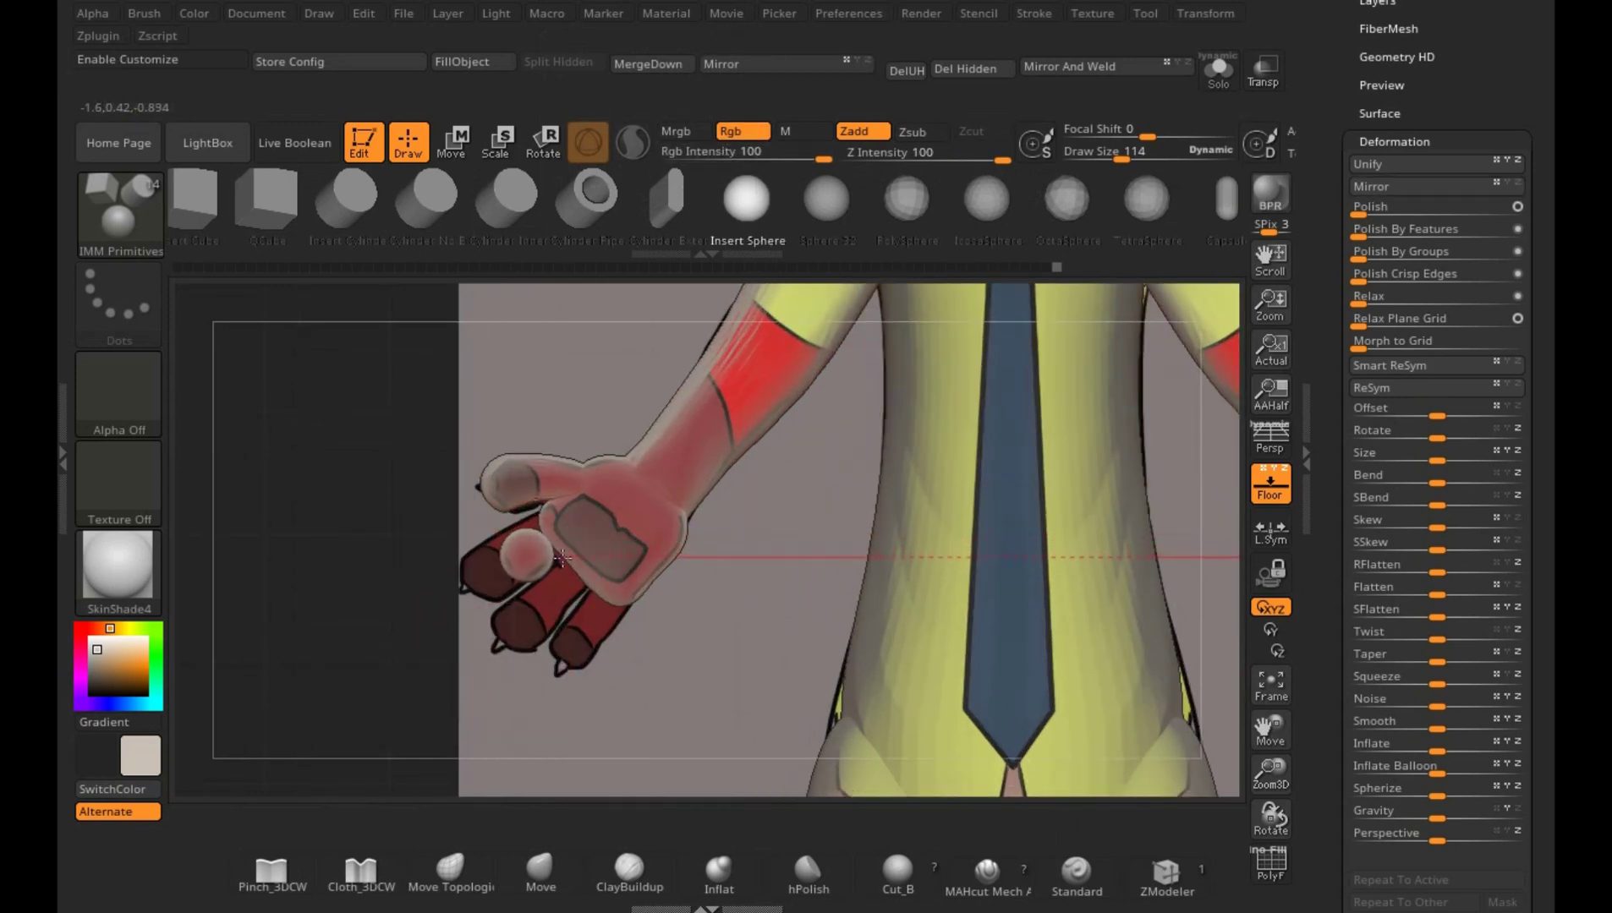
drag(561, 558, 562, 535)
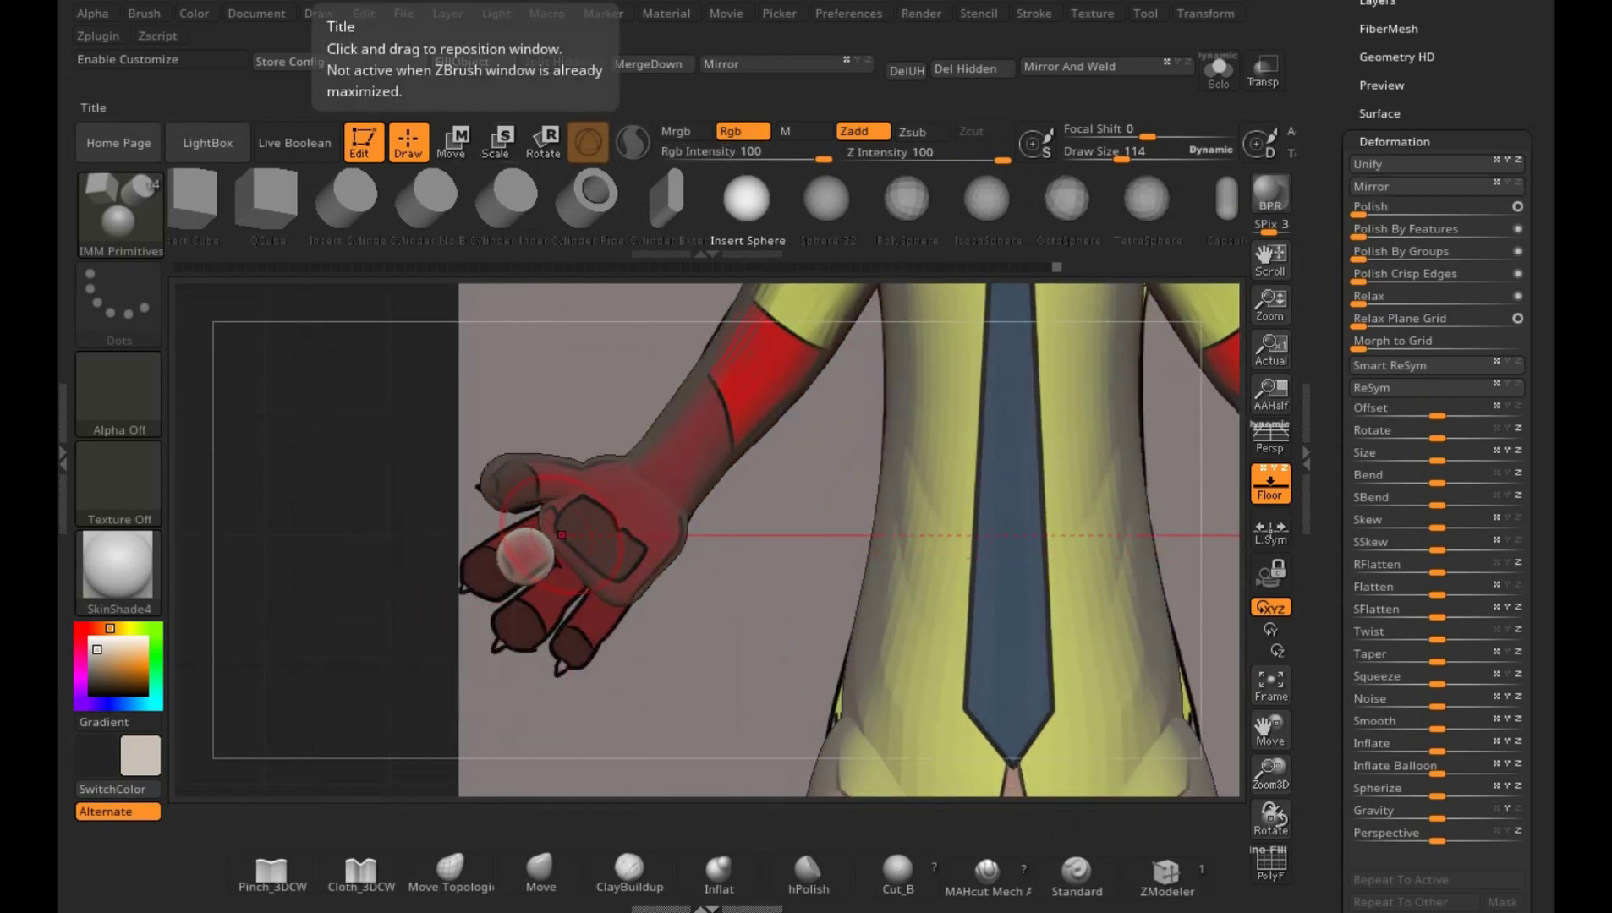
click(461, 149)
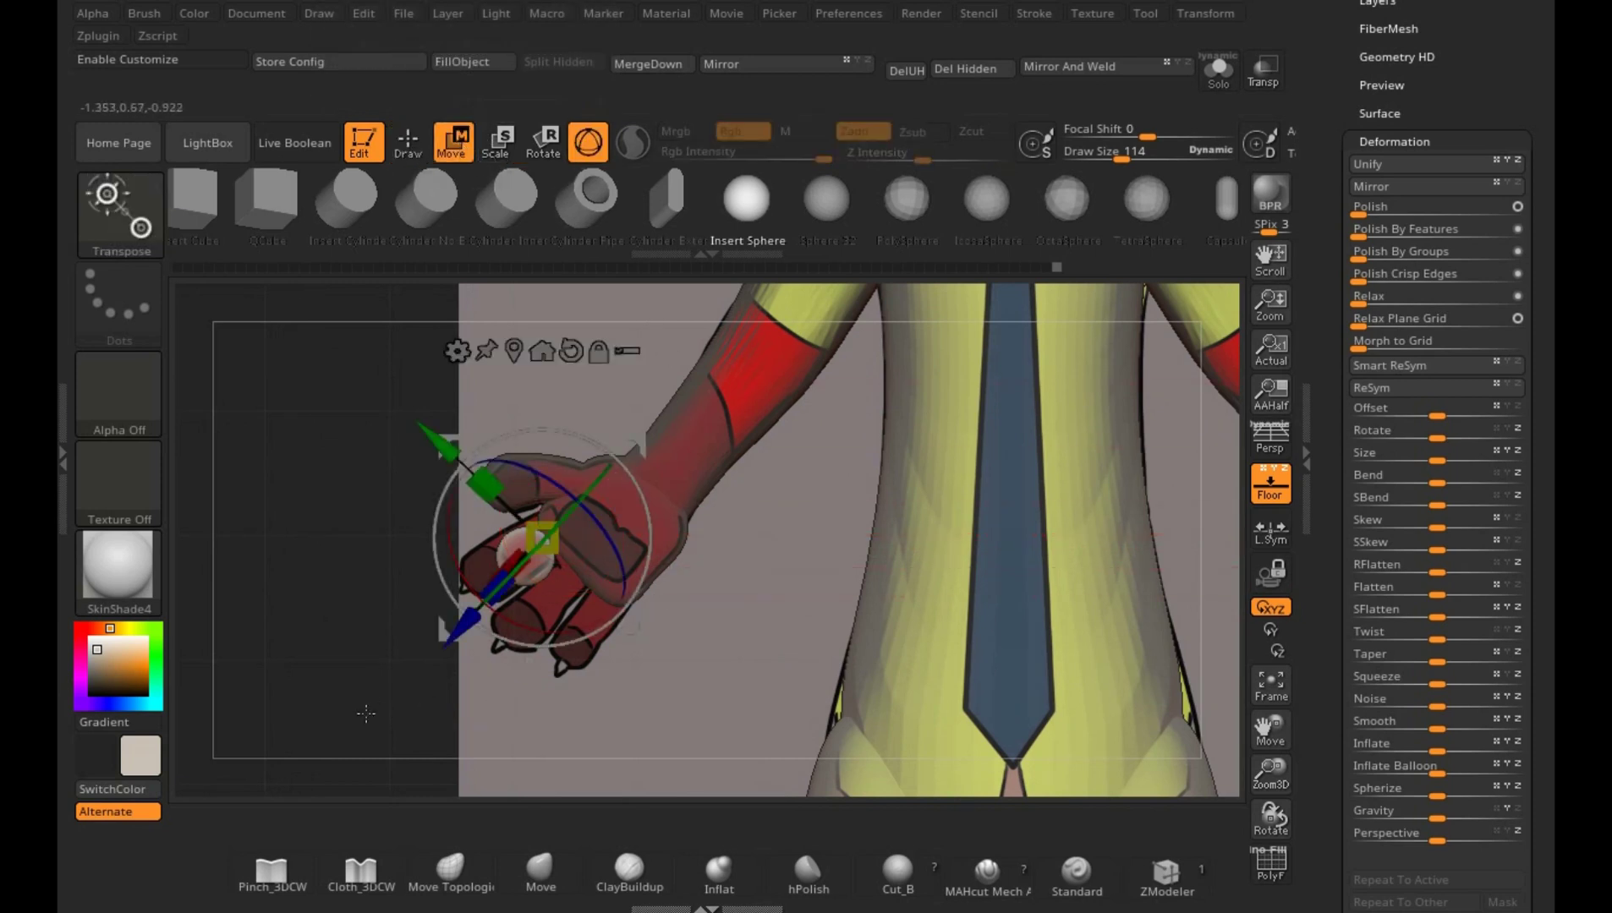
drag(366, 712, 385, 740)
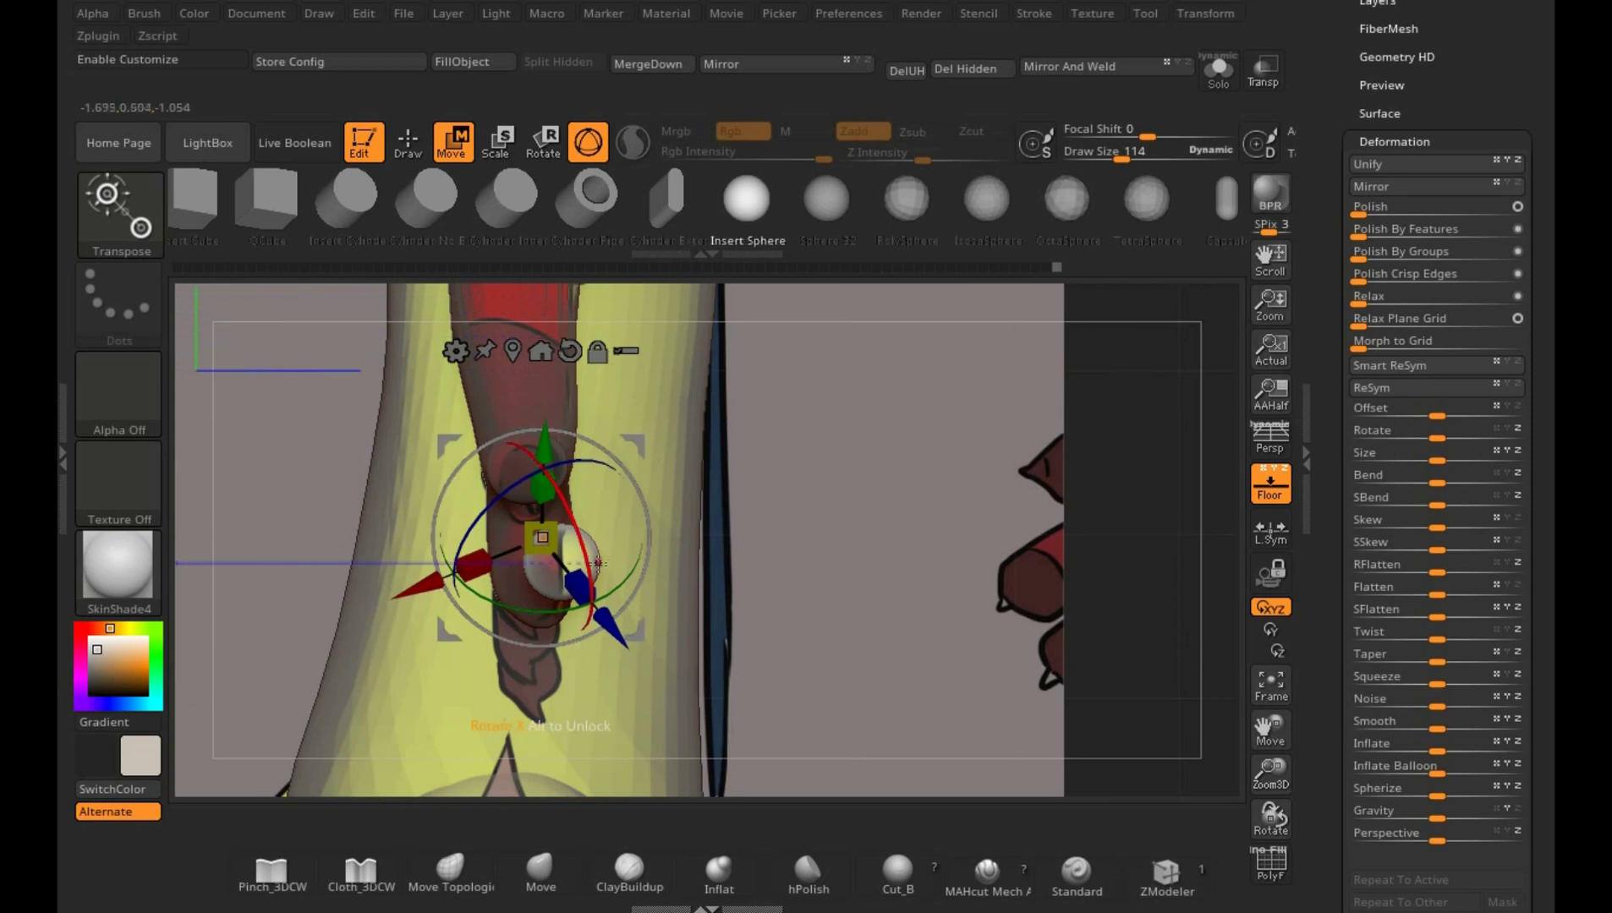
mouse_move(572, 575)
mouse_down()
mouse_move(789, 473)
mouse_move(539, 558)
mouse_up()
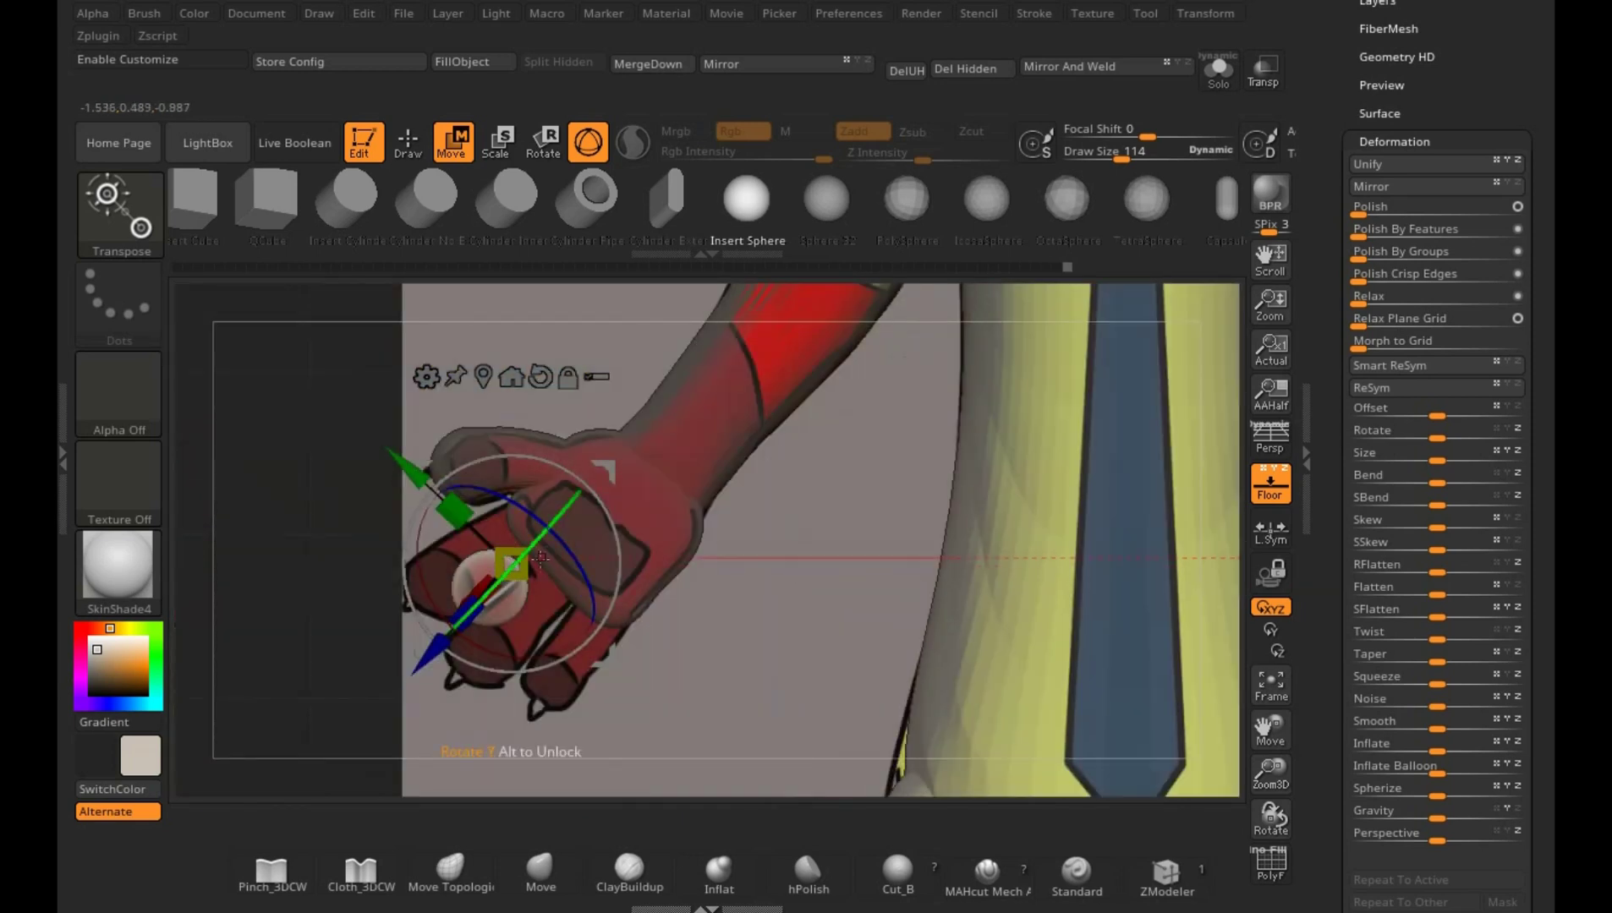
mouse_move(612, 467)
mouse_down()
mouse_move(270, 682)
mouse_move(584, 421)
mouse_up()
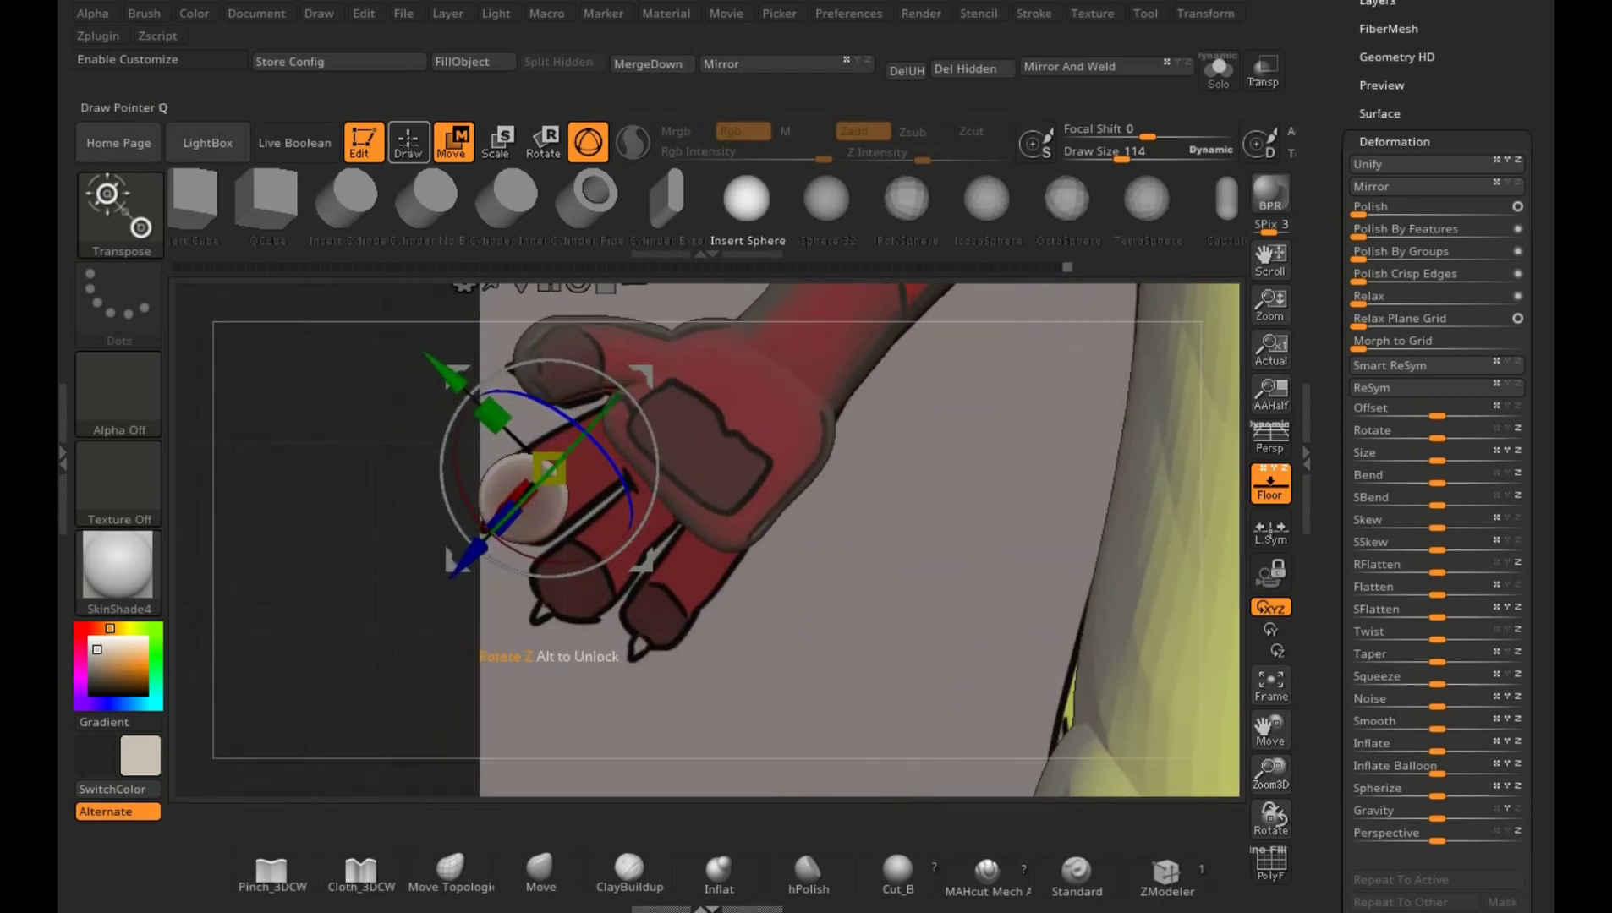
- Mask the hand around the sphere, rotate the gizmo about 38° and nudge it into finger position
key(q)
key(ctrl)
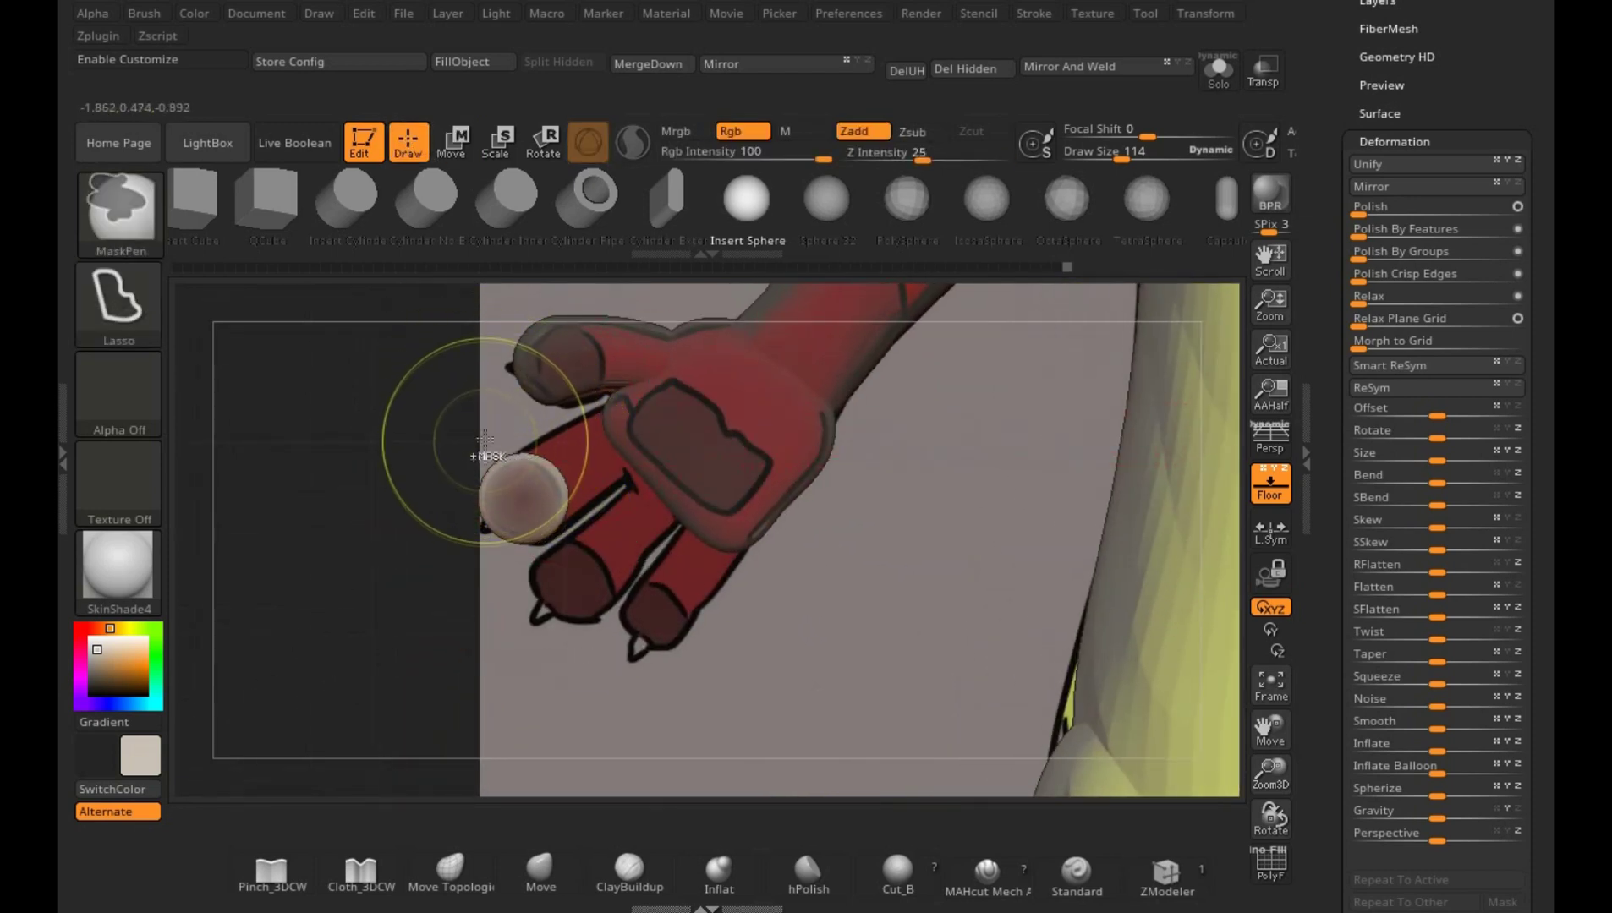
ctrl+drag(485, 437, 516, 332)
key(w)
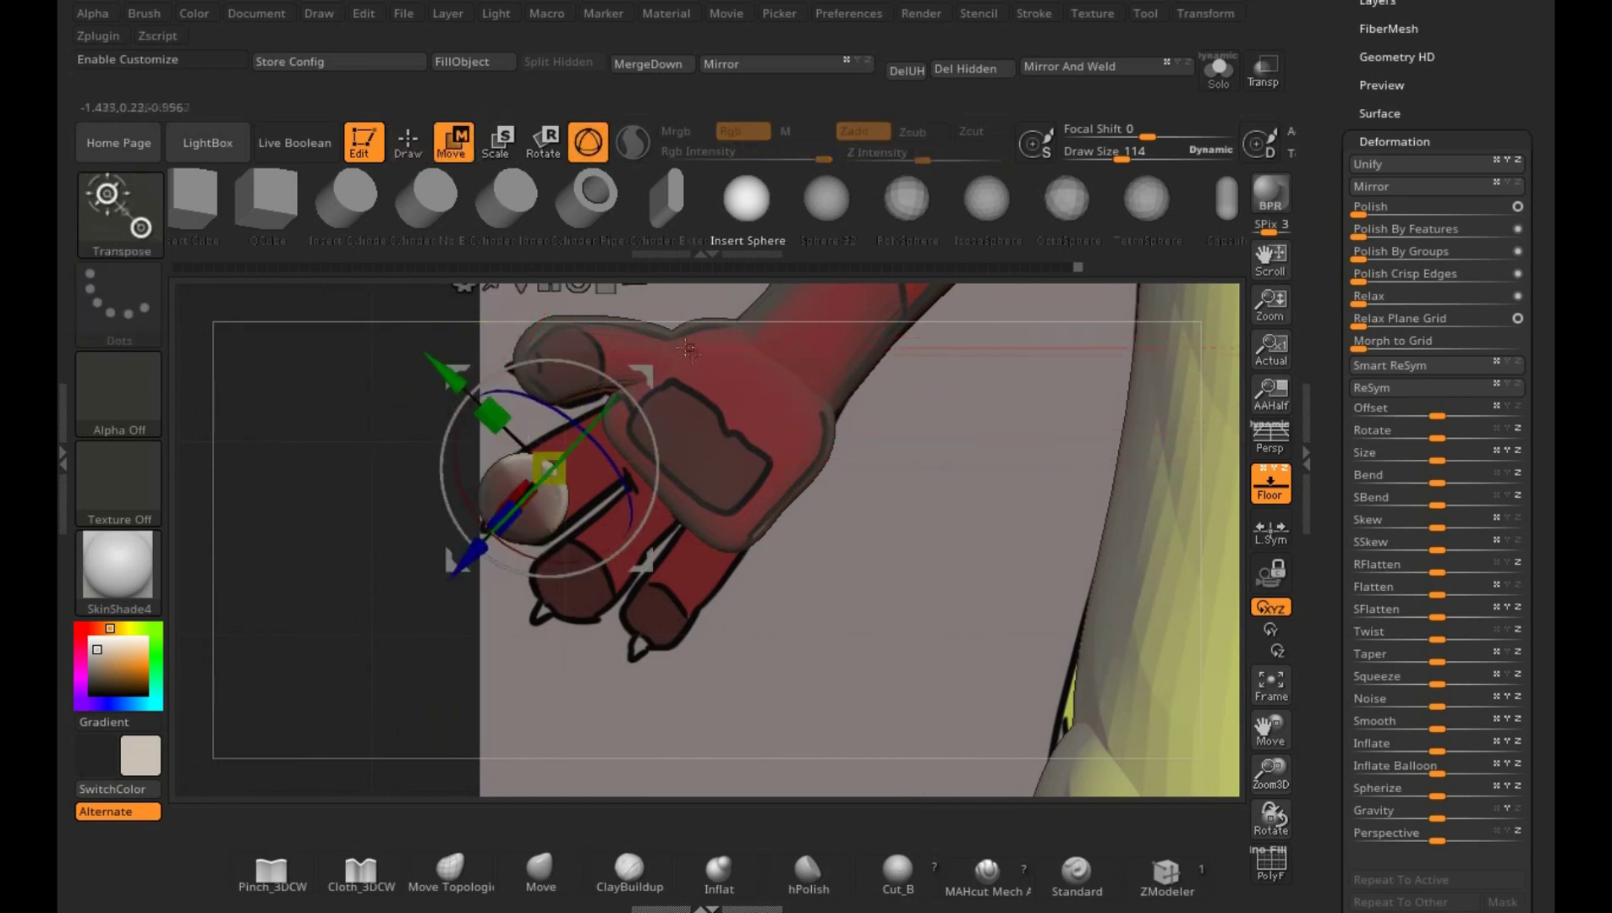
key(space)
alt+drag(352, 460, 335, 591)
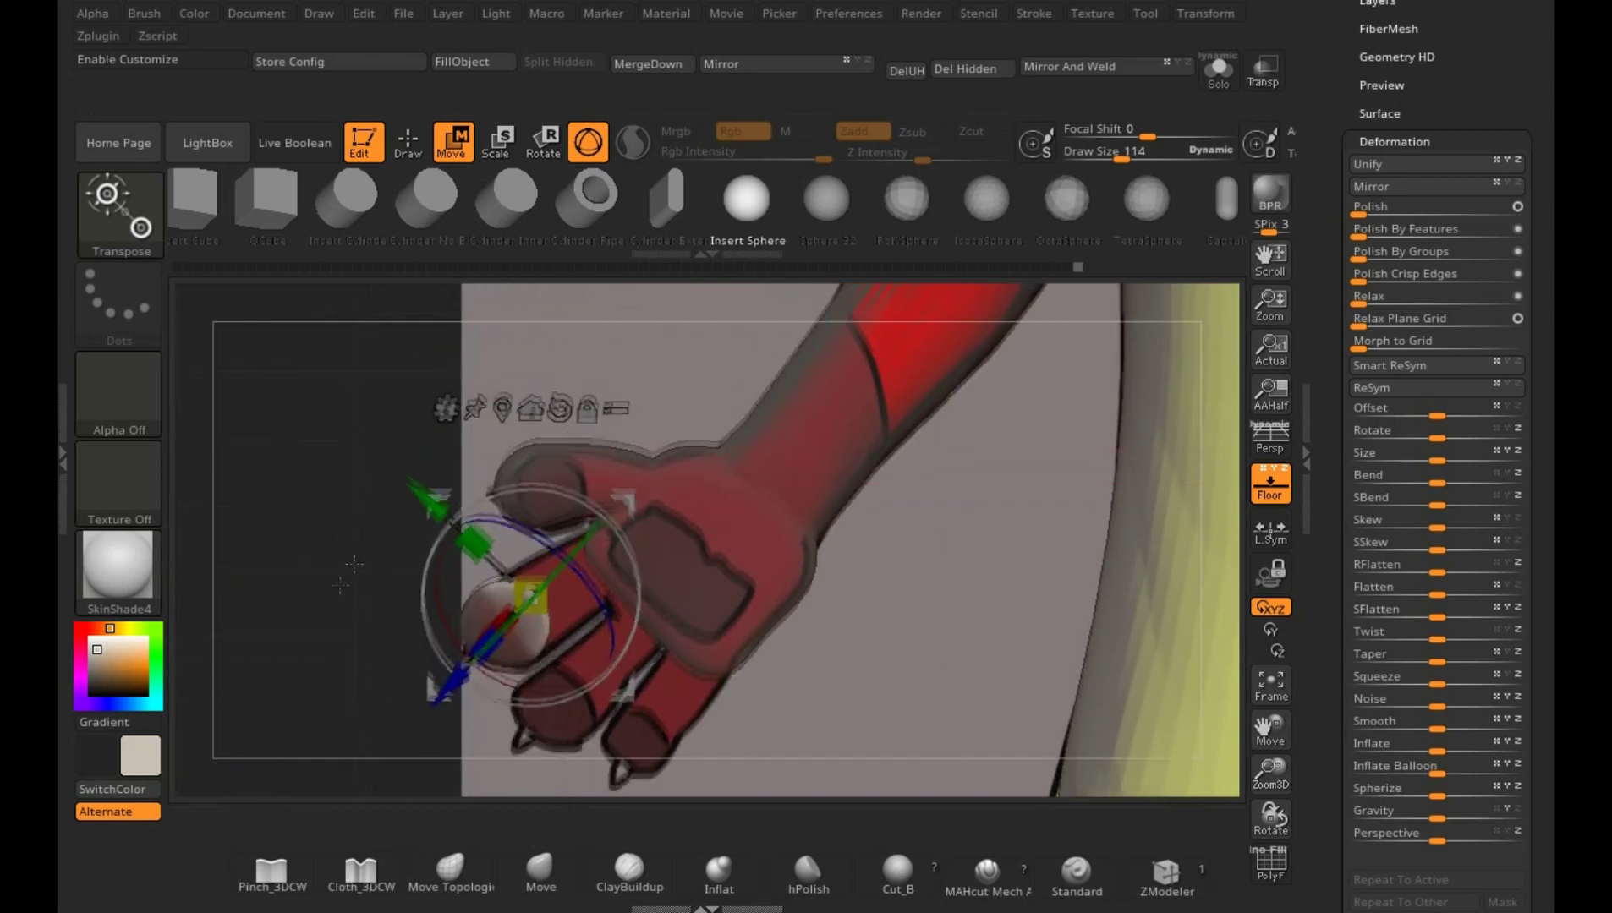
click(559, 412)
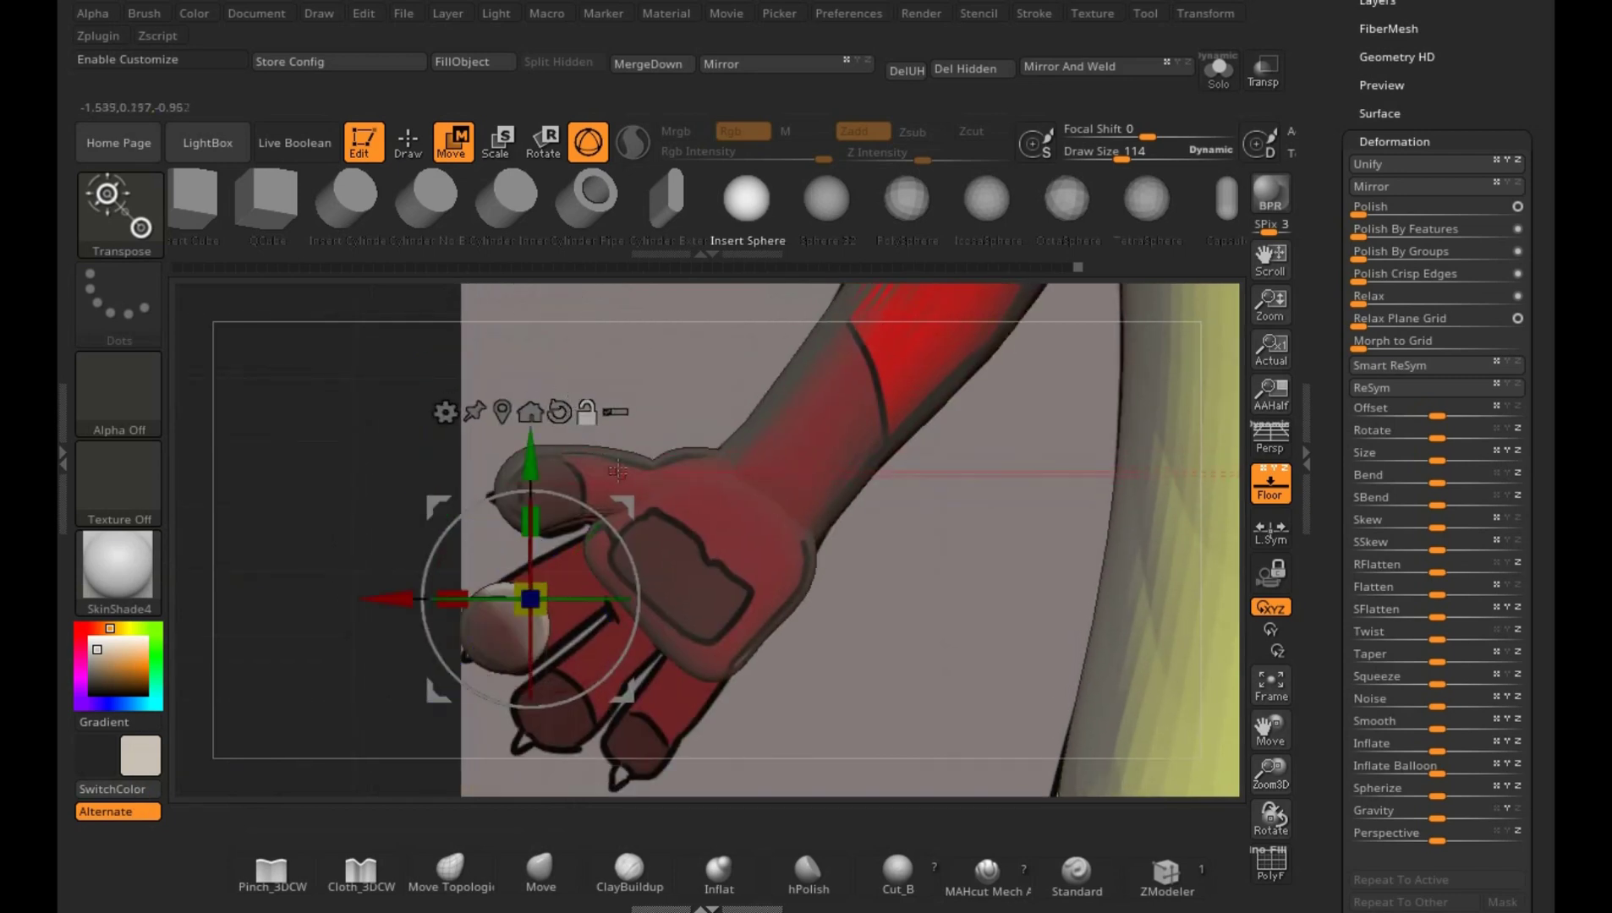
drag(630, 559, 597, 487)
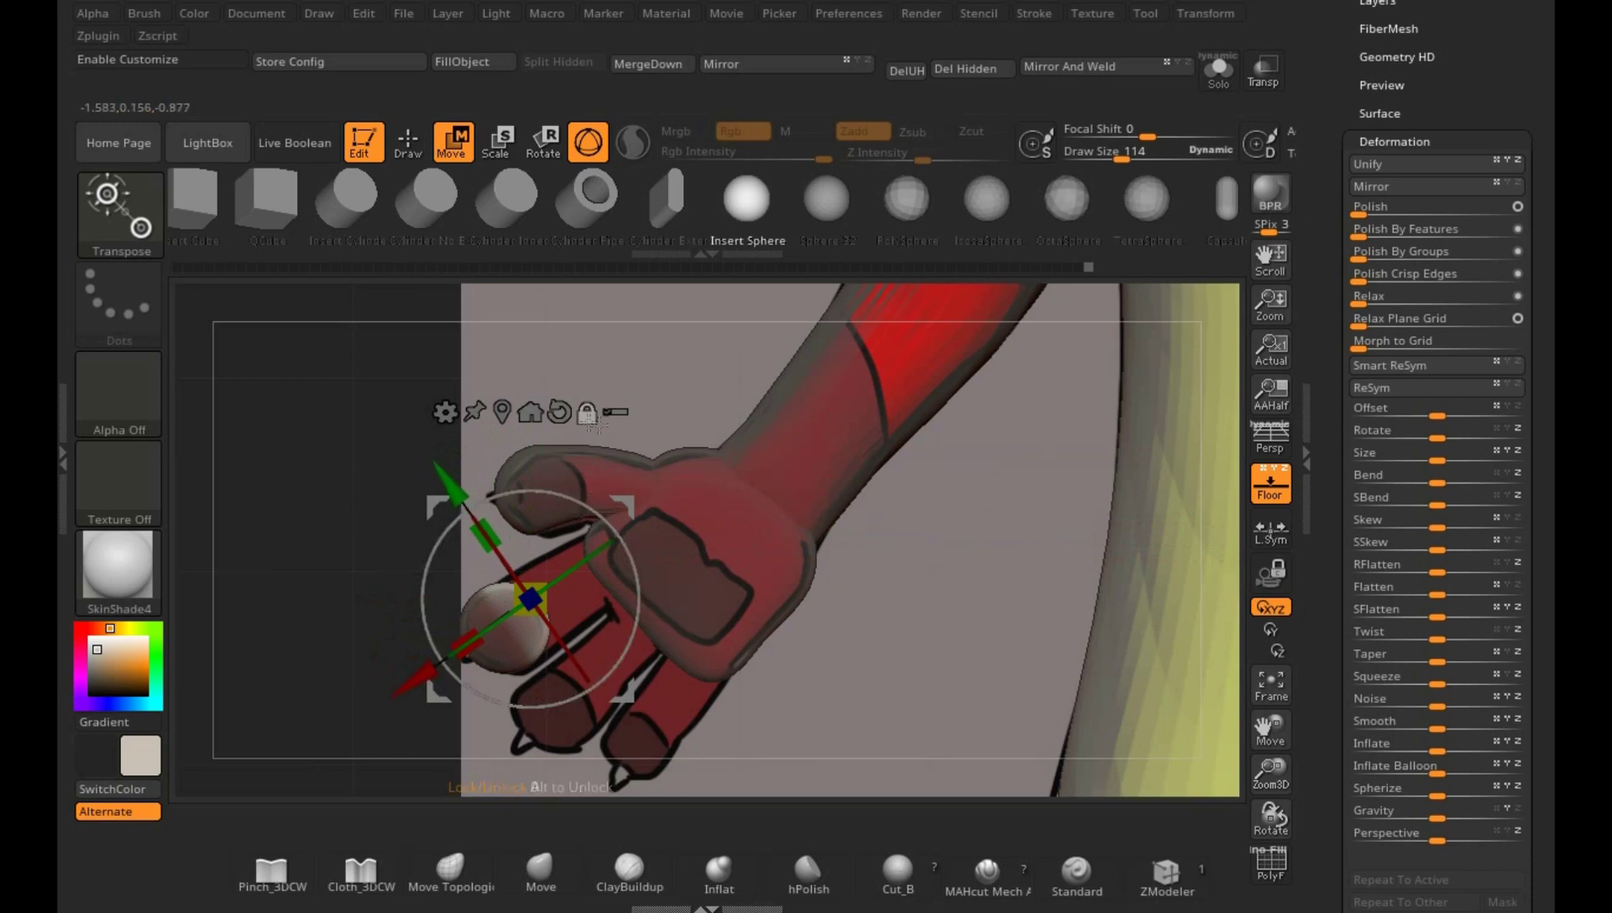
drag(636, 506, 725, 451)
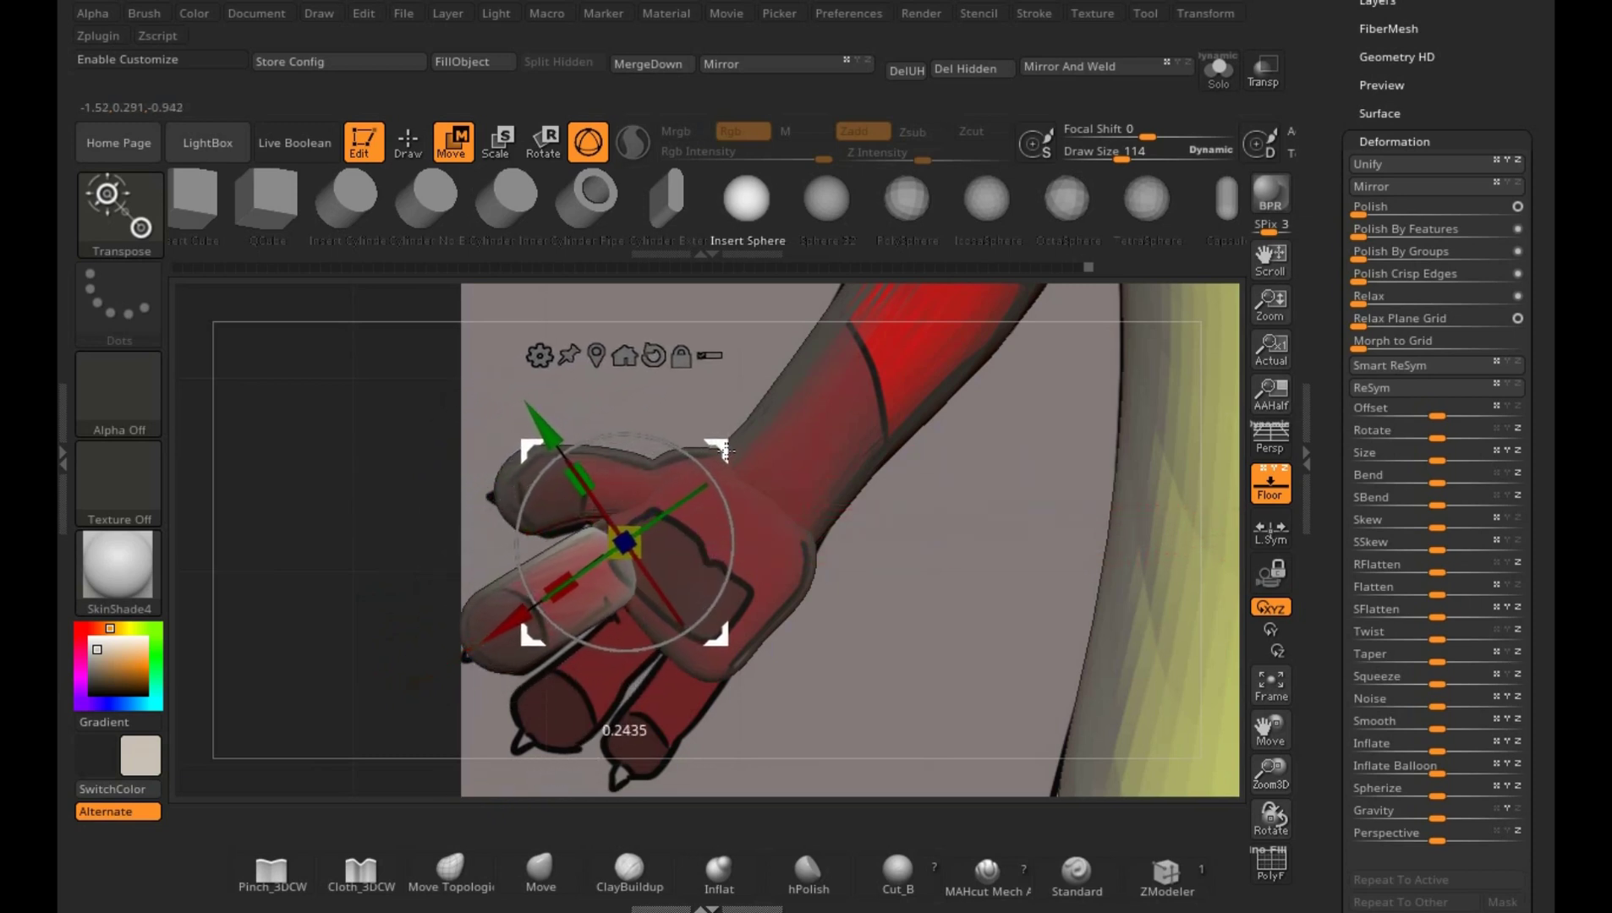
key(q)
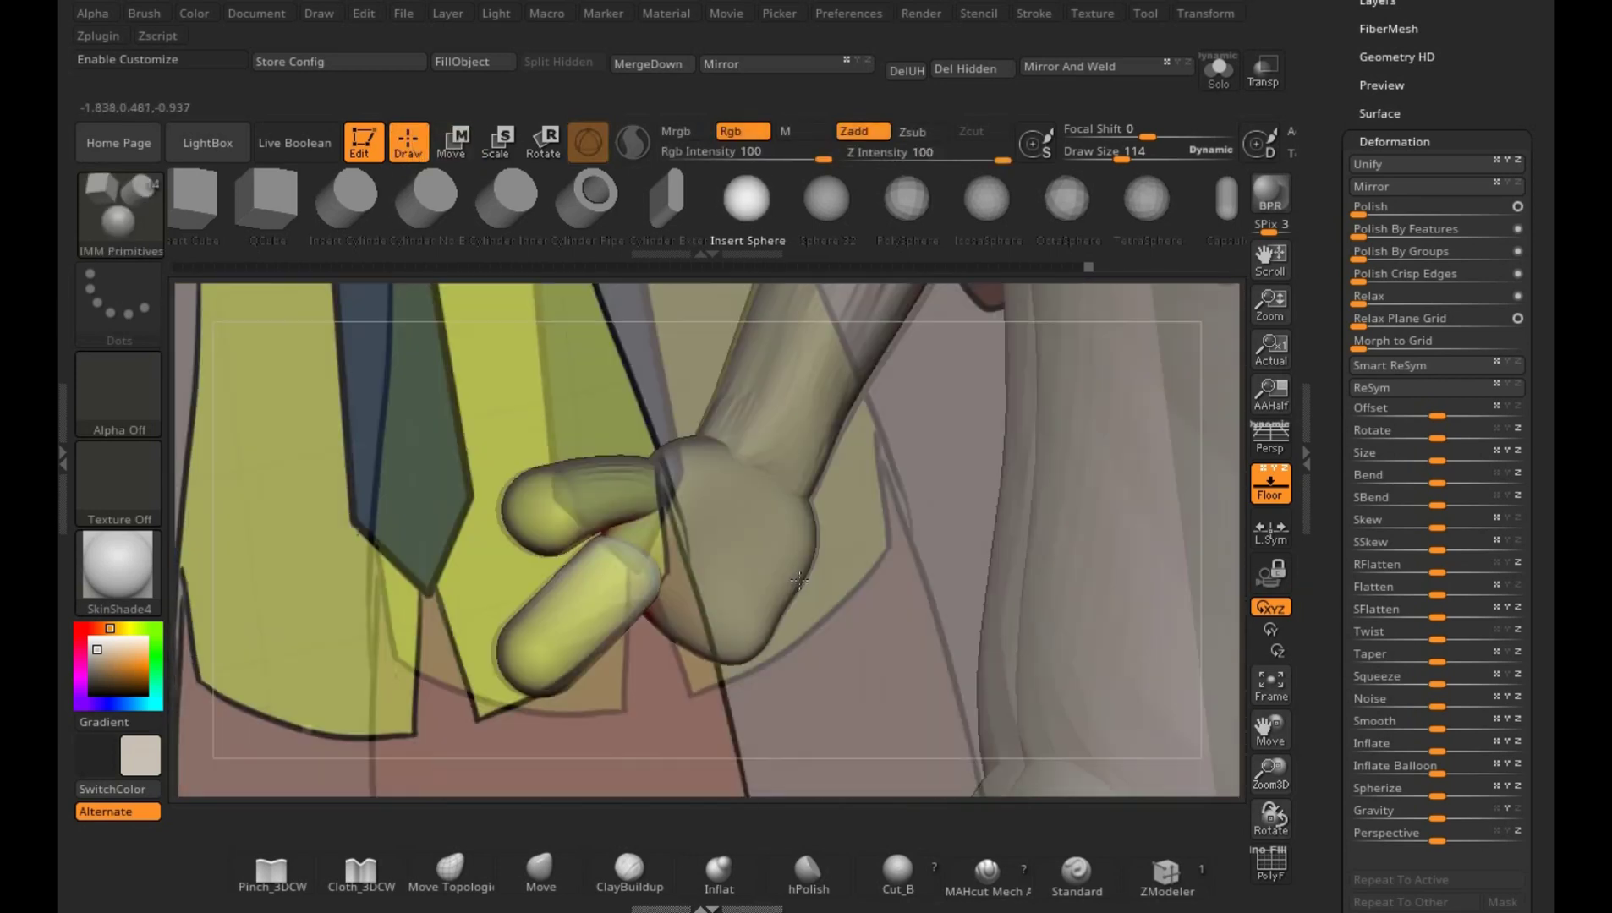
- Zoom in and out and pan across the torso to compare the finger pieces with the reference
key(shift)
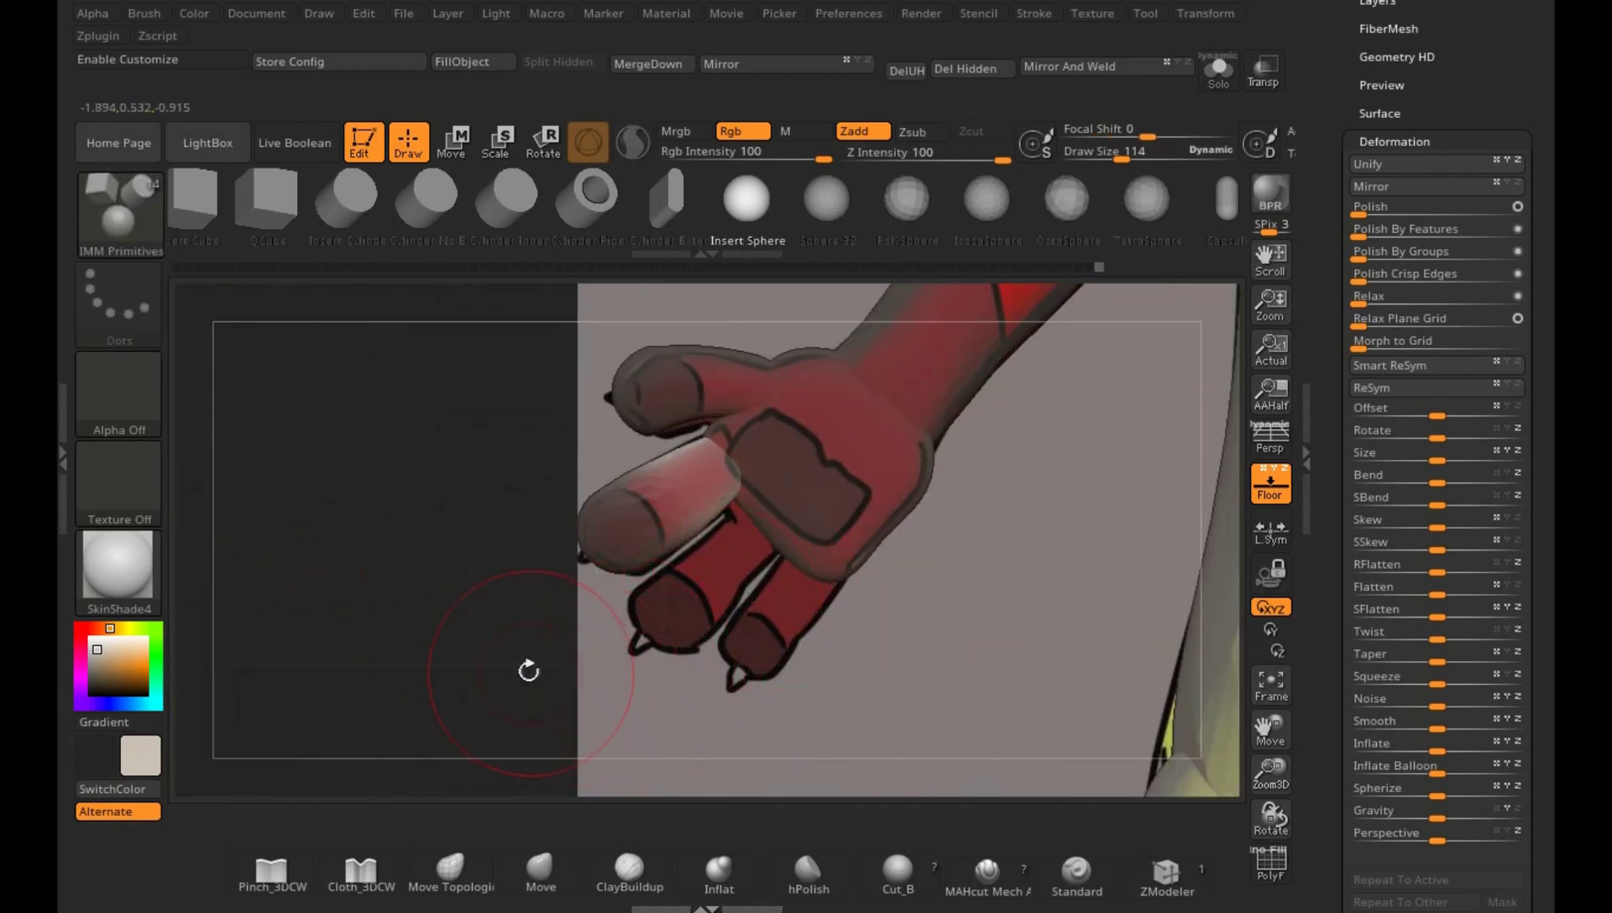
key(minus)
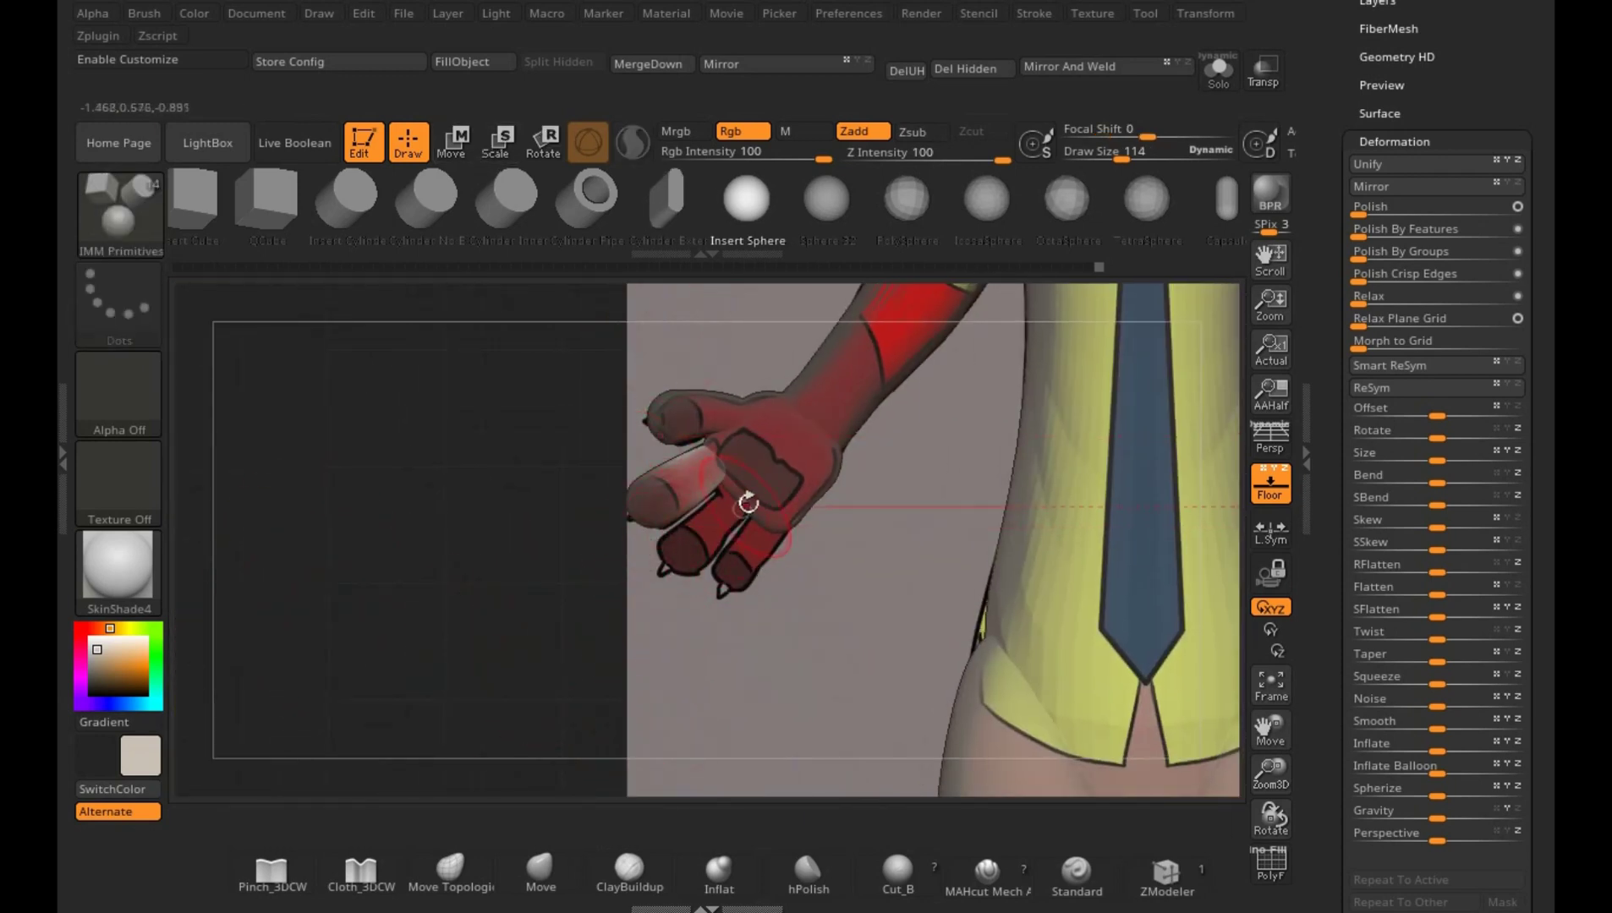
key(plus)
key(shift)
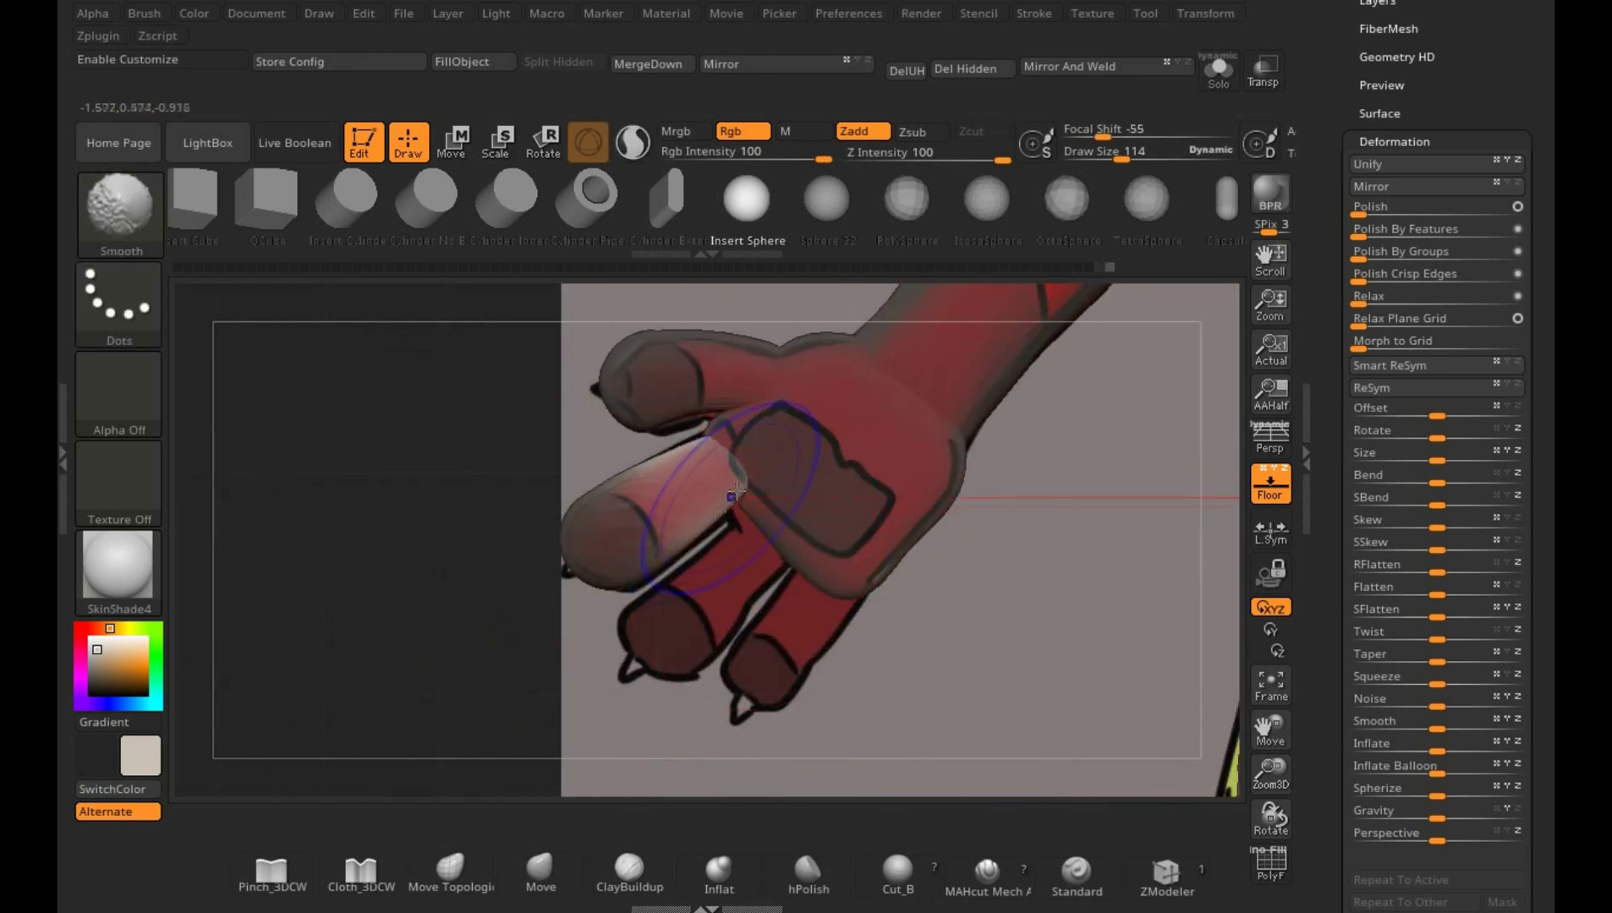
key(minus)
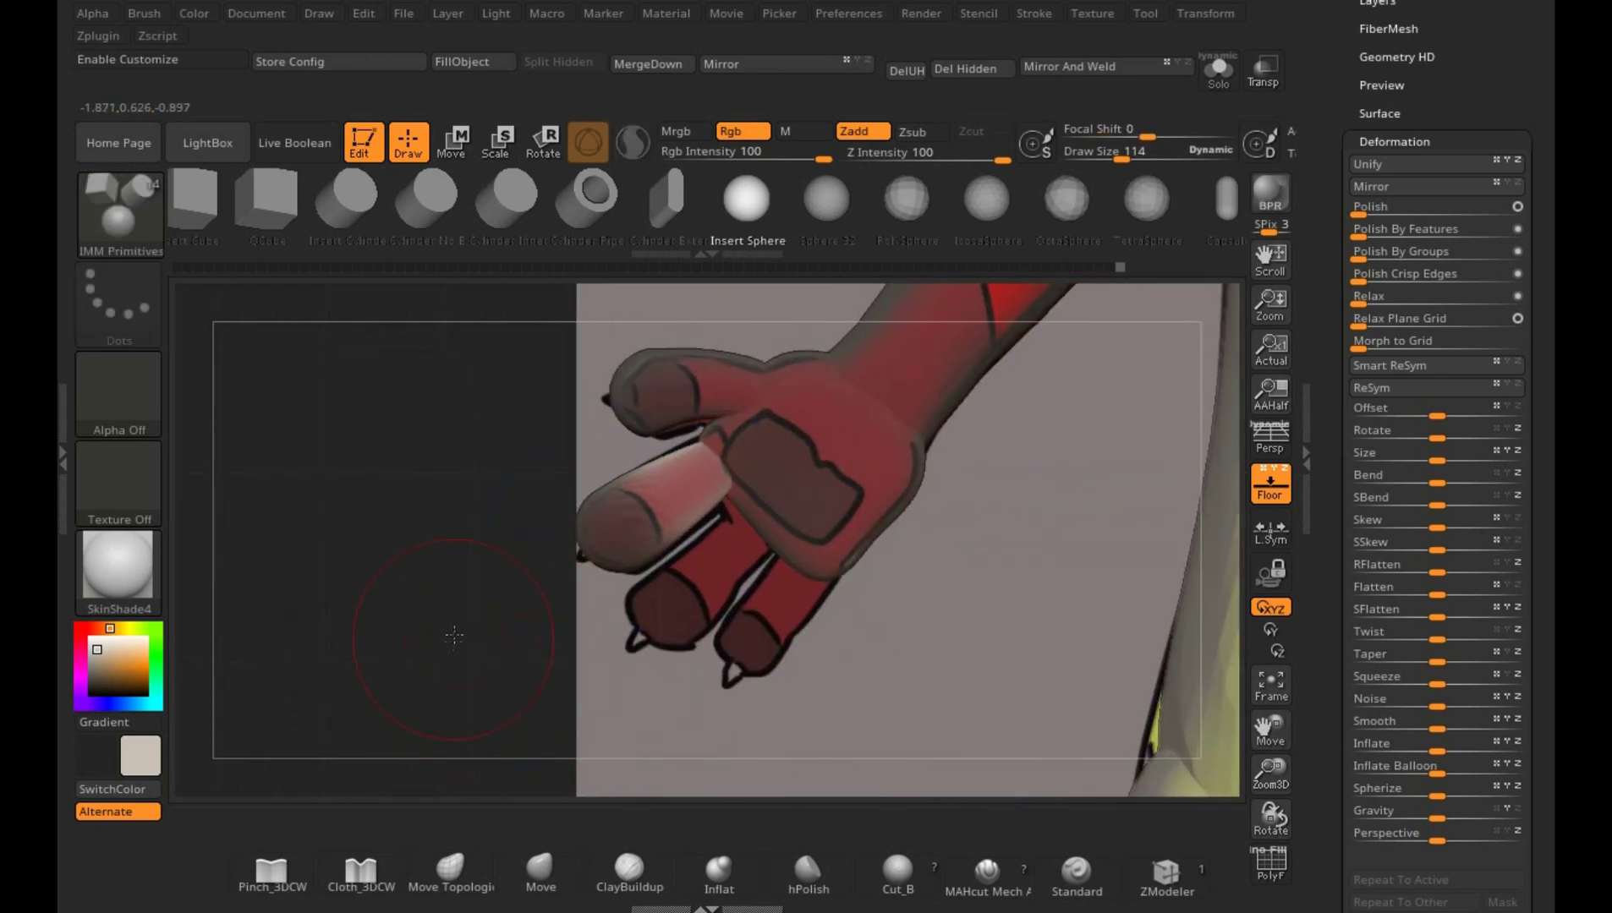
key(minus)
mouse_move(617, 681)
mouse_down()
mouse_move(370, 683)
mouse_move(723, 592)
mouse_up()
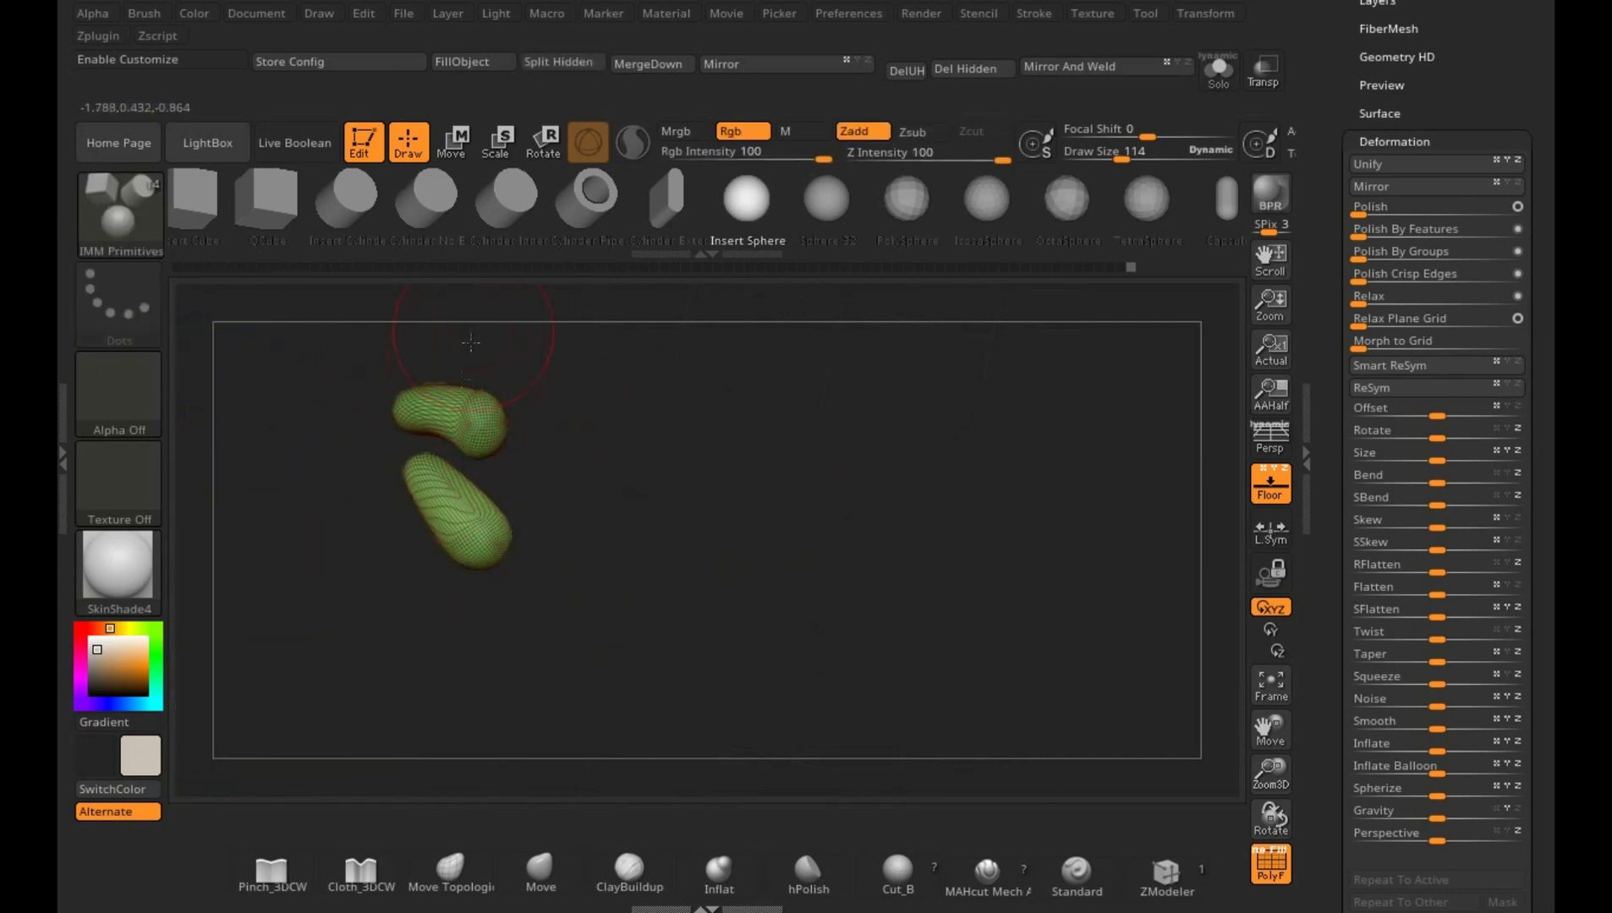
- Mask and hide the upper finger, mask the lower finger, unhide everything and invert the mask
key(ctrl)
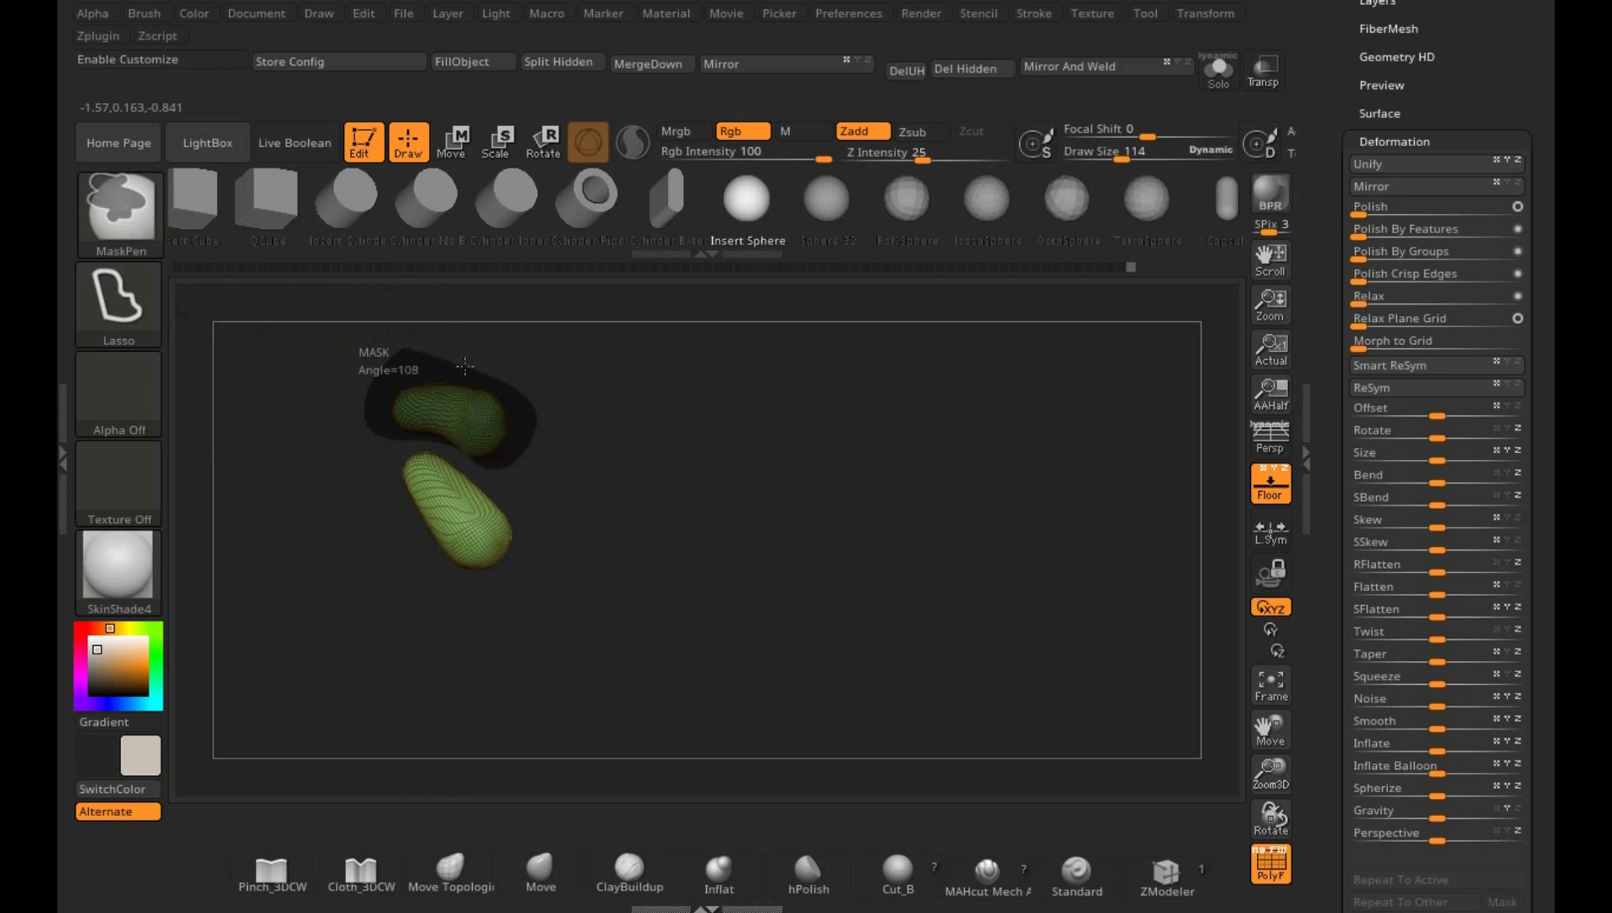
ctrl+drag(464, 366, 467, 369)
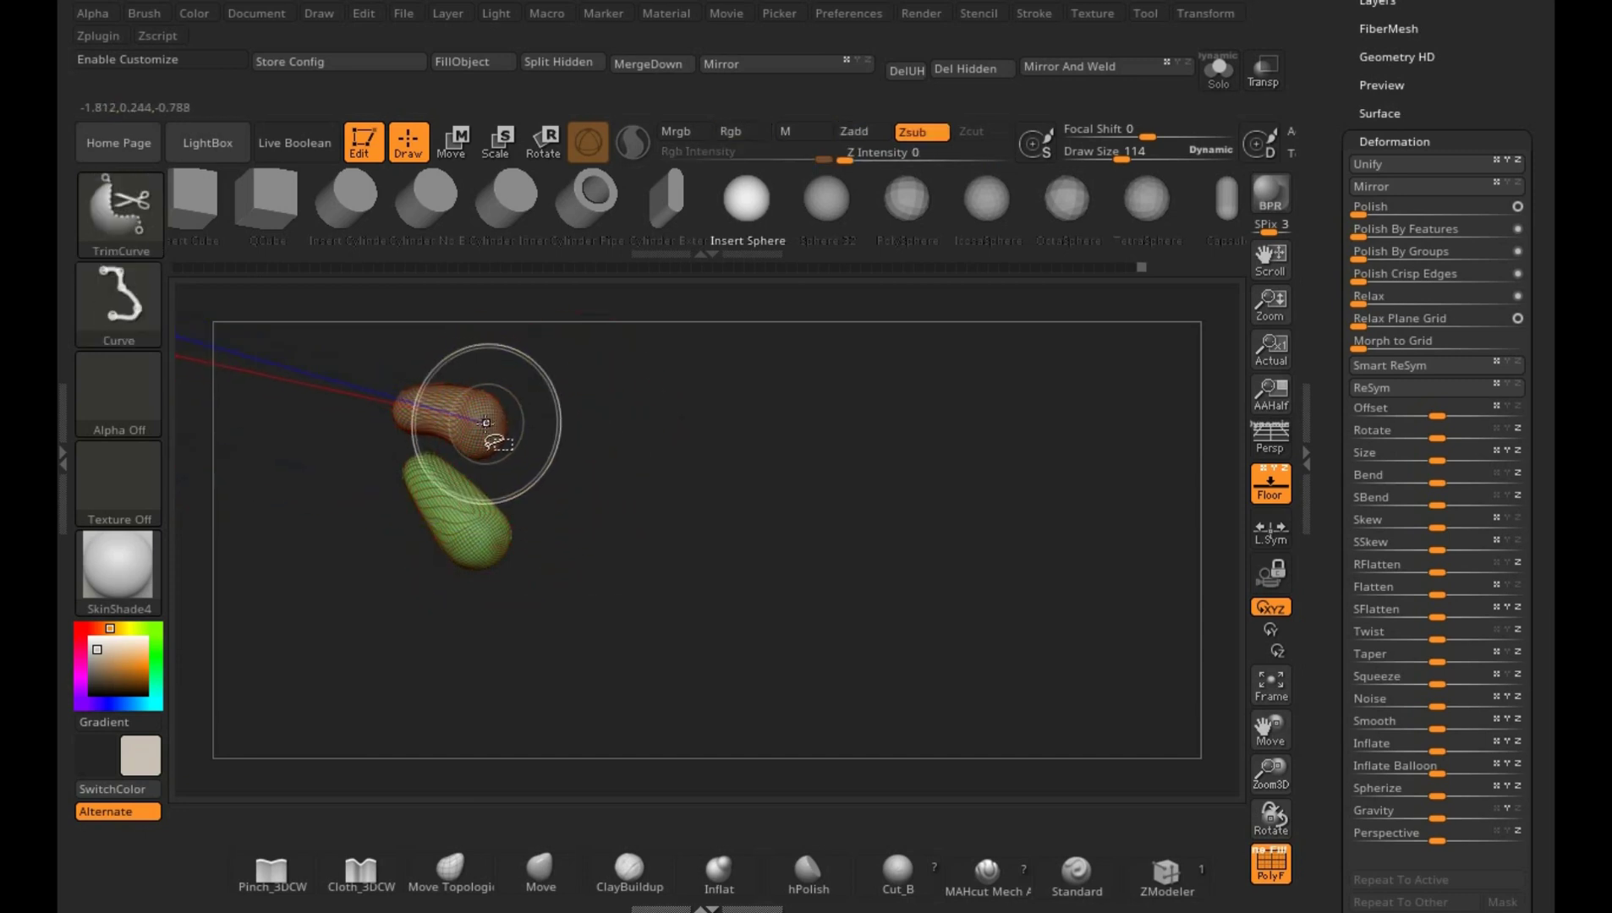
key(ctrl+z)
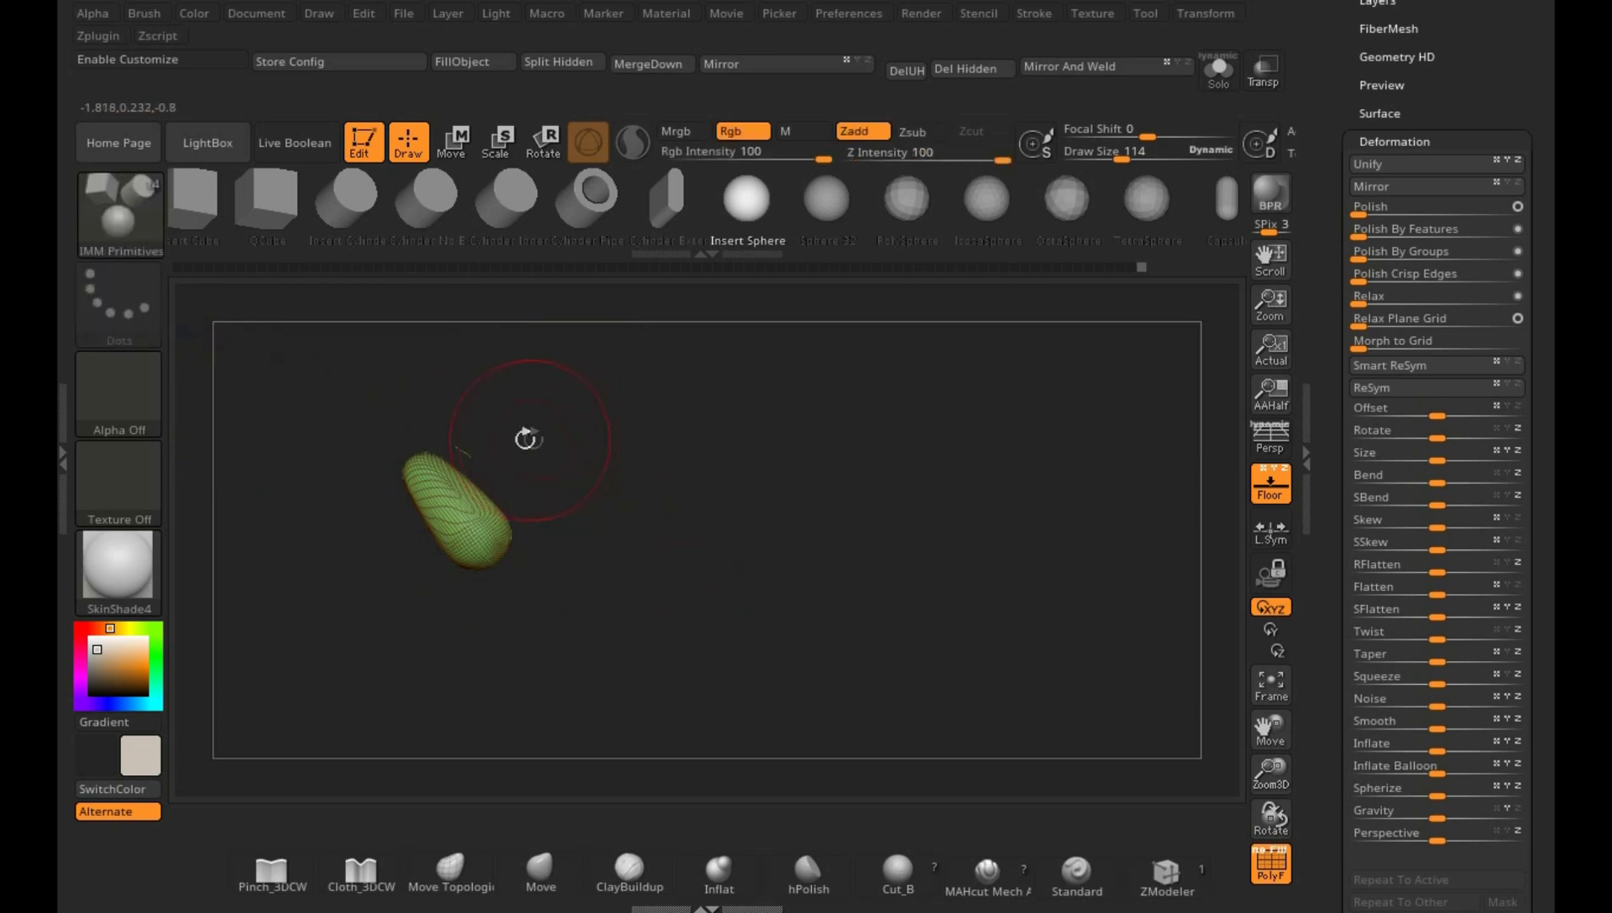
ctrl+drag(526, 438, 541, 431)
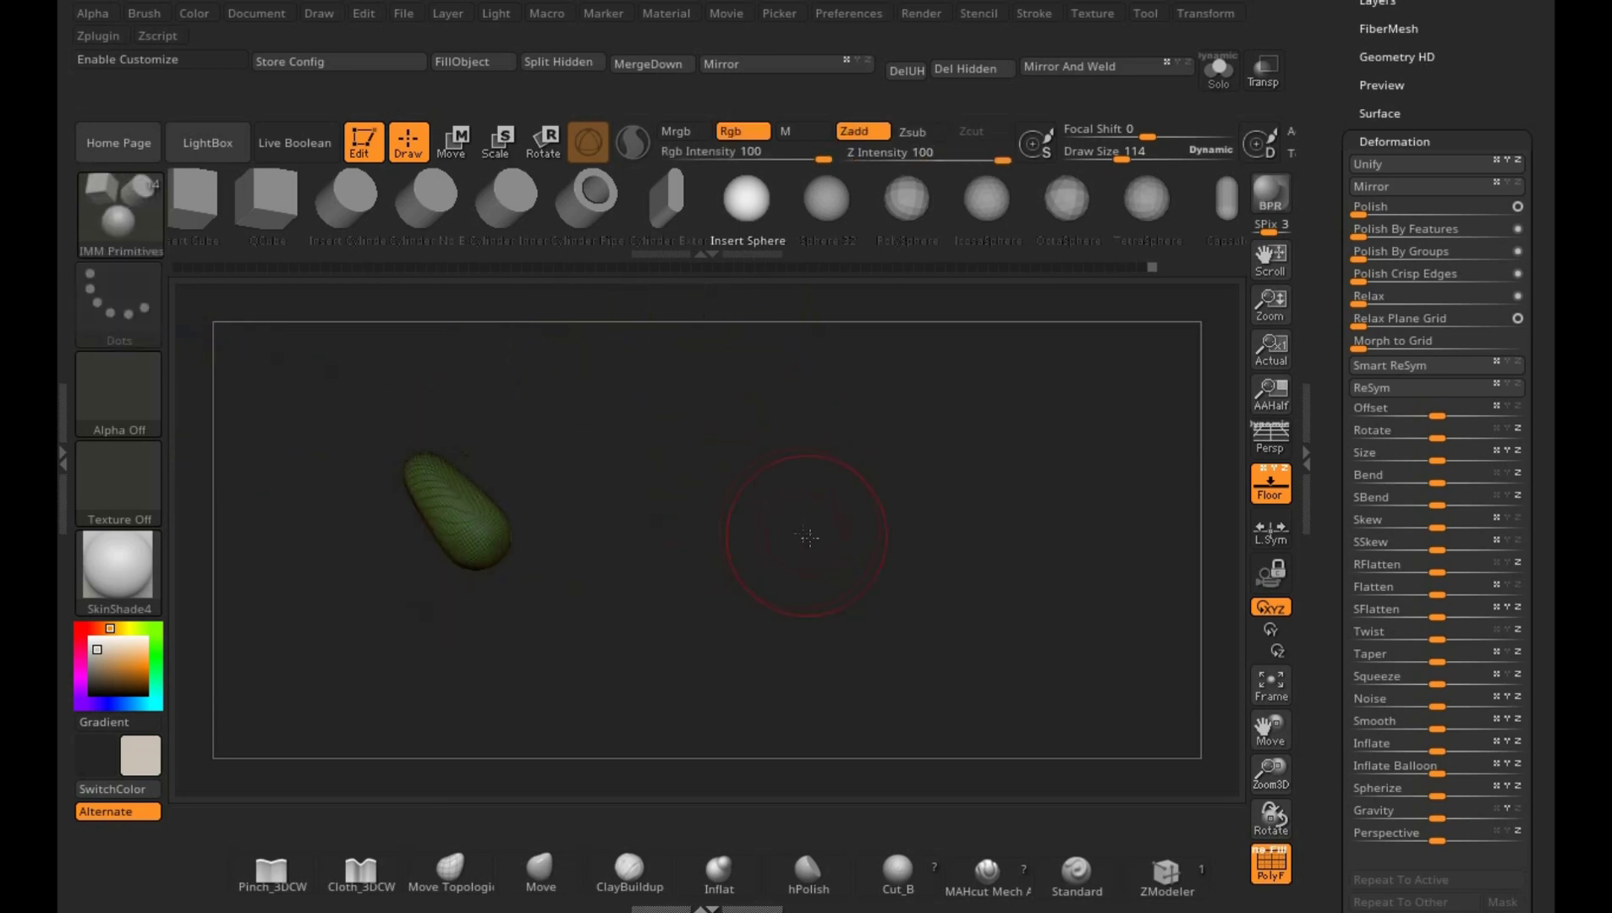
ctrl+shift+click(850, 534)
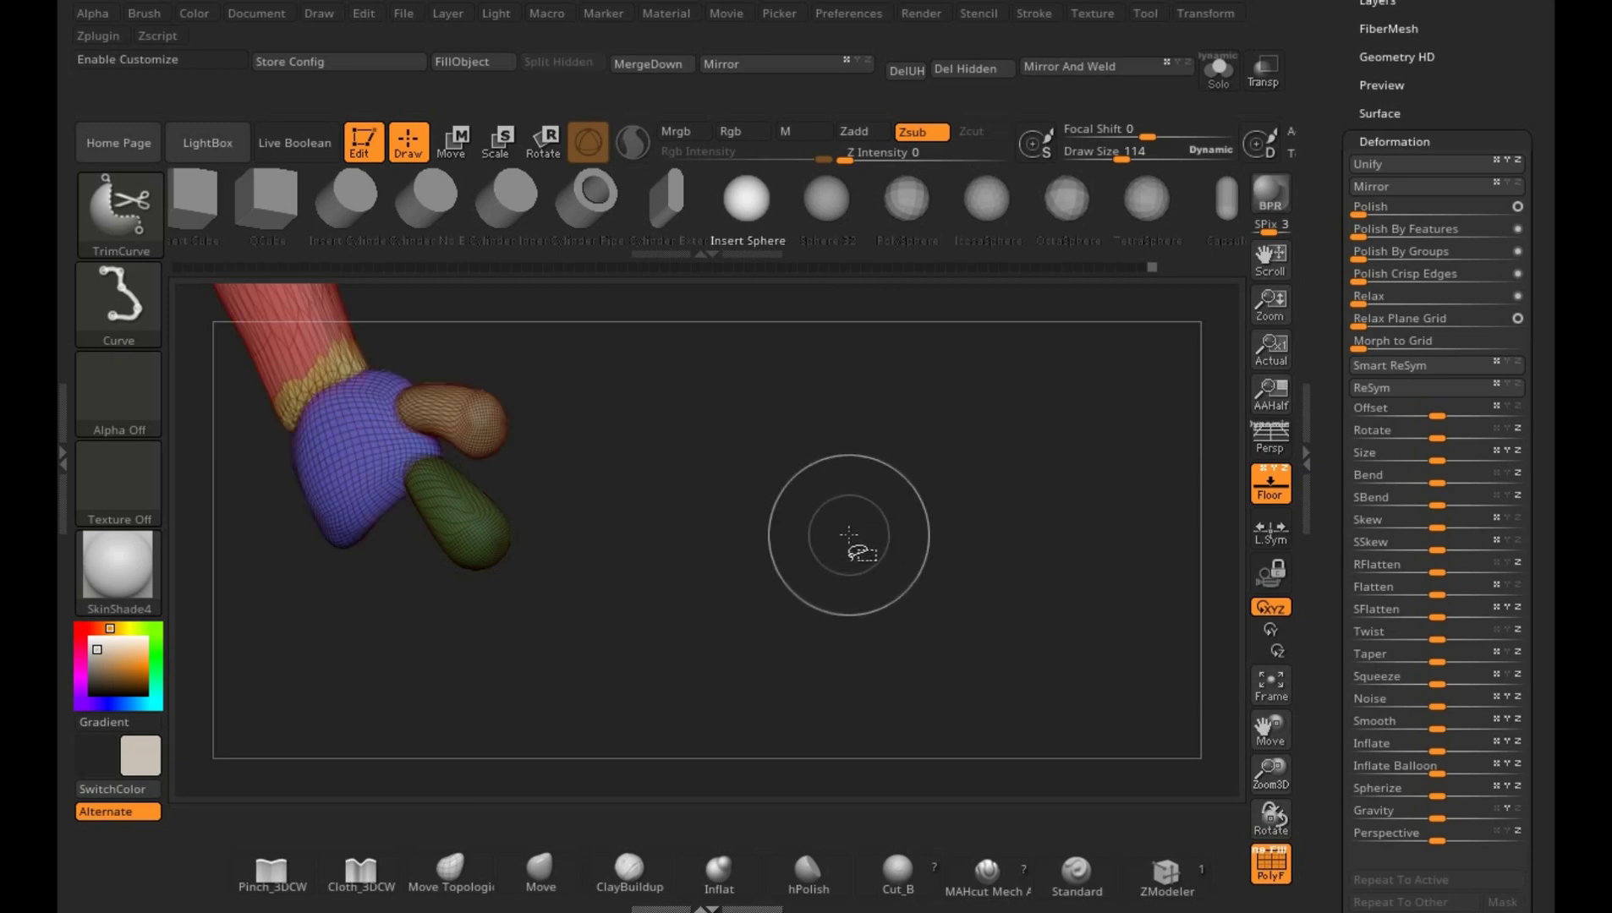
drag(1025, 604, 403, 672)
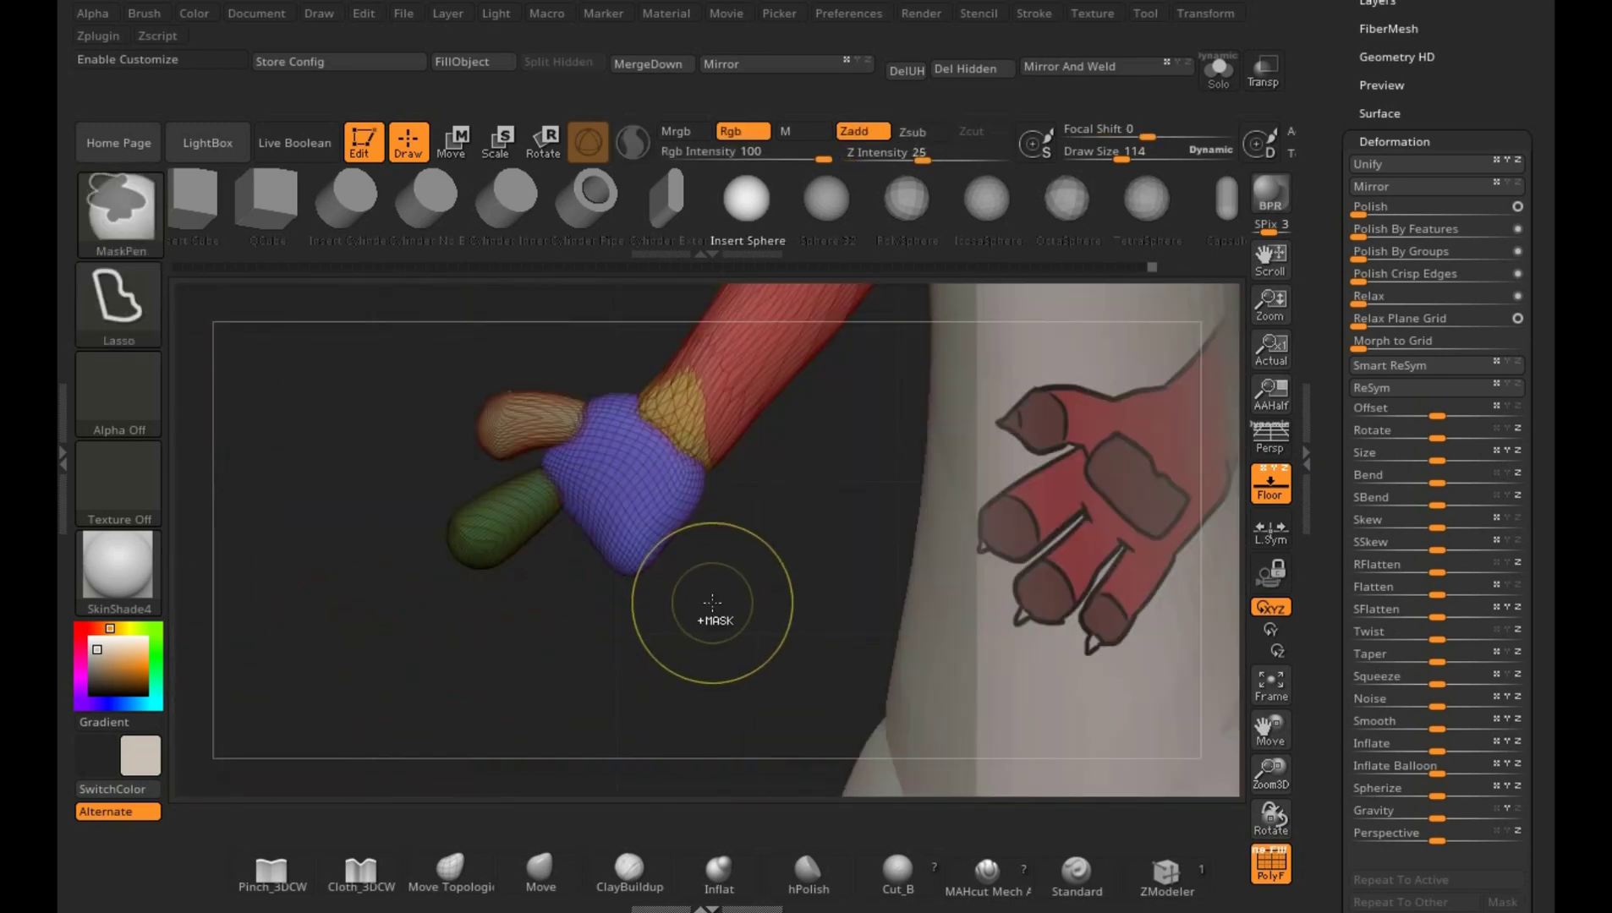
ctrl+click(719, 600)
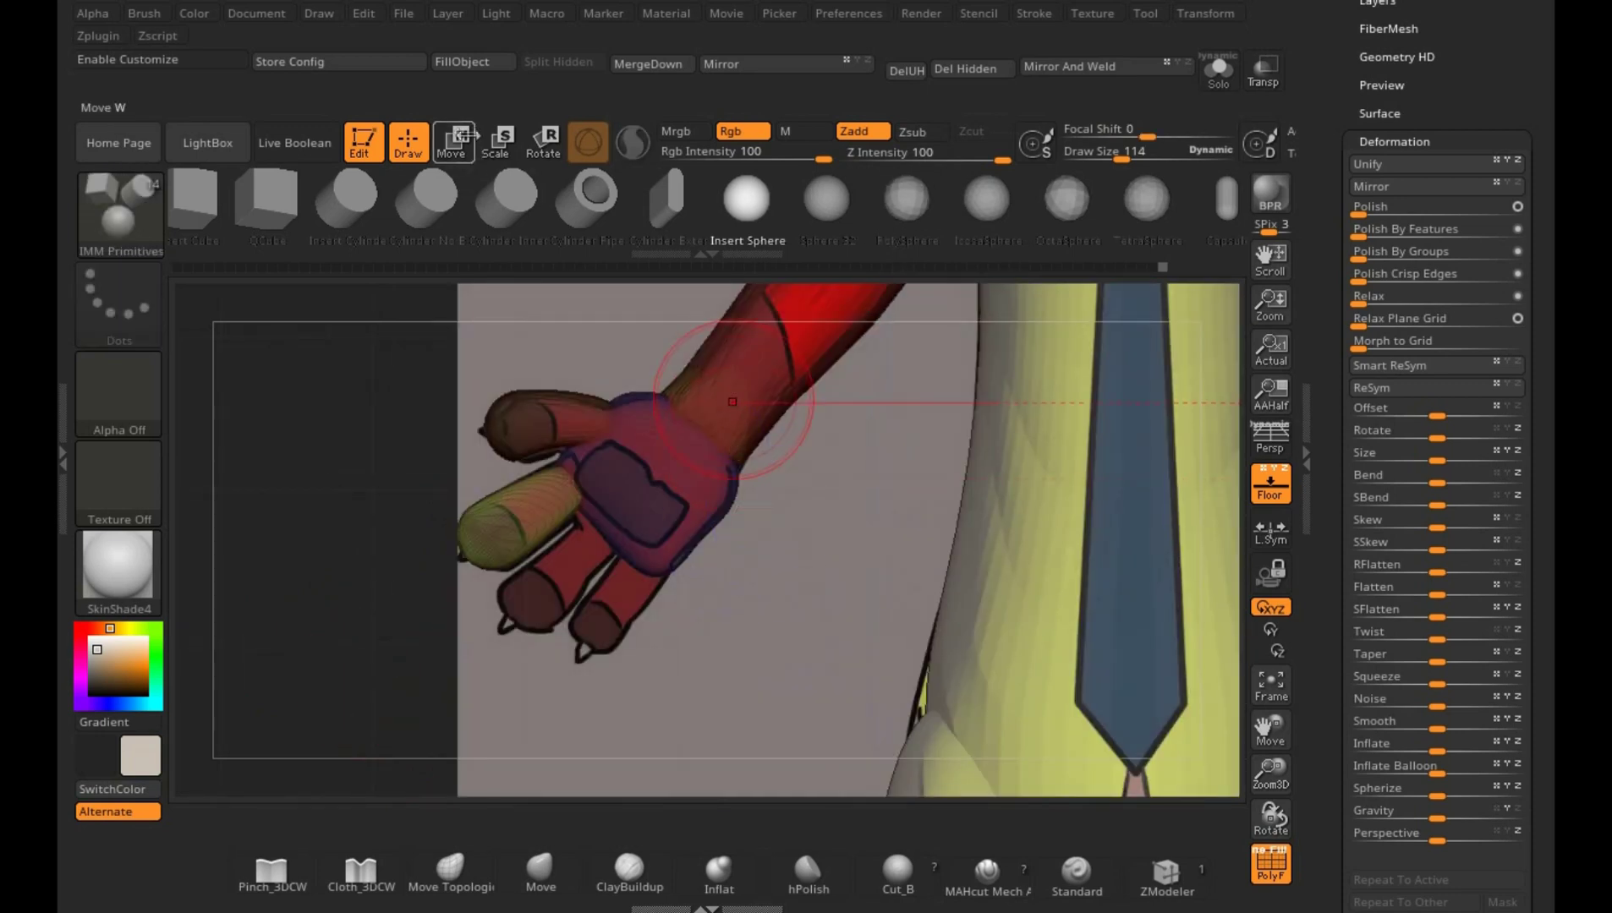
- Hide the palm piece, then turn off Floor so the reference drawing disappears
key(w)
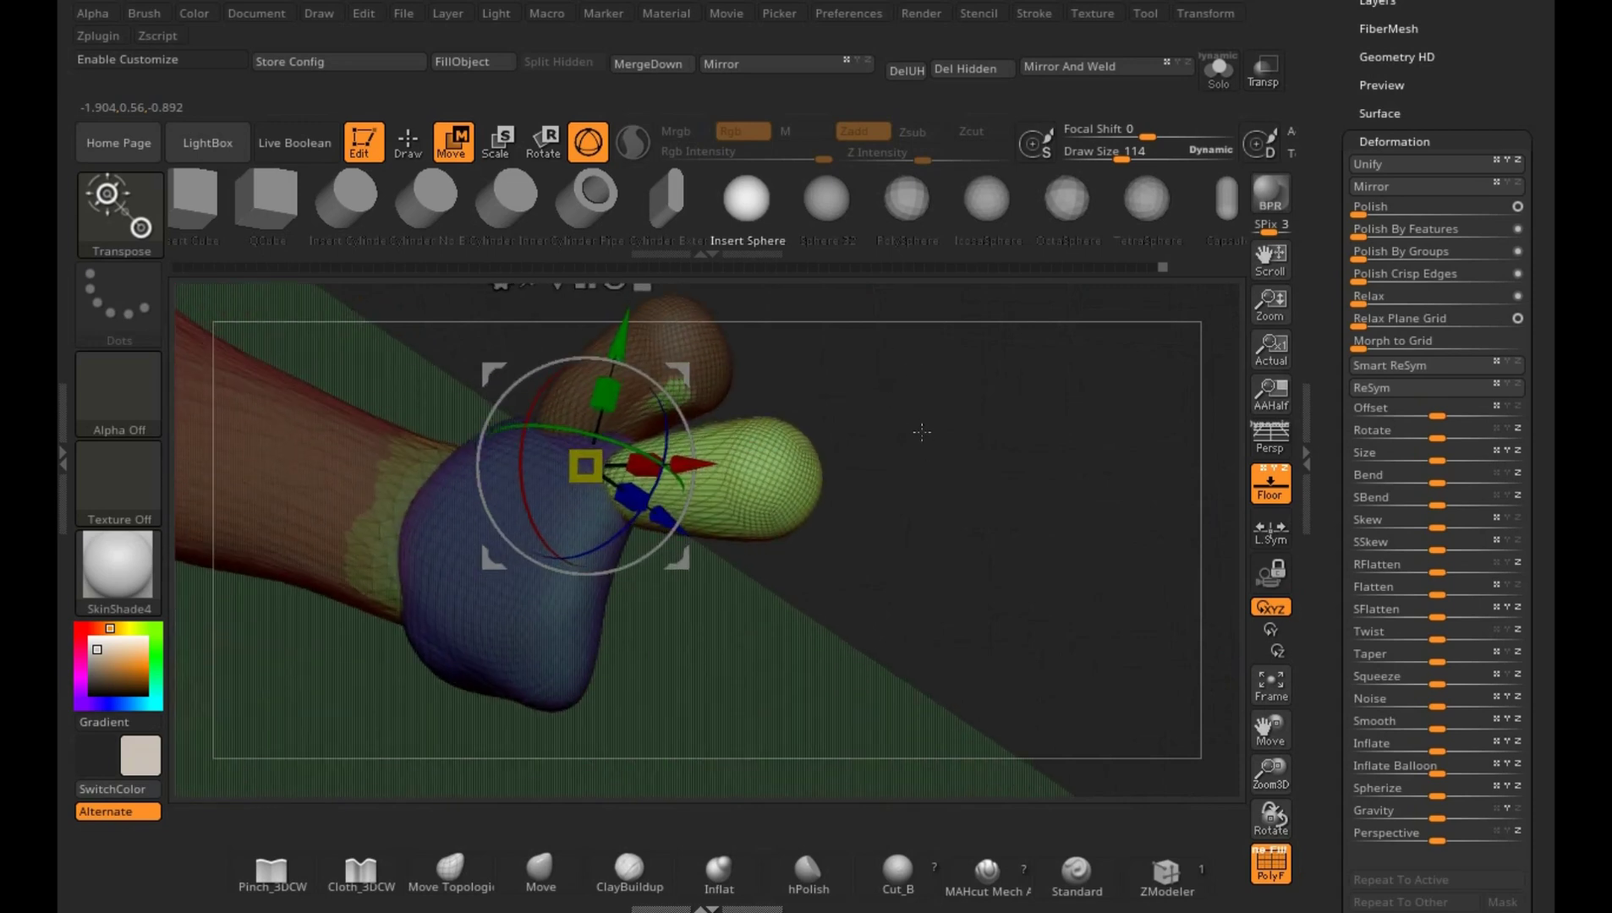
mouse_move(978, 380)
mouse_down()
mouse_move(994, 409)
mouse_move(961, 447)
mouse_up()
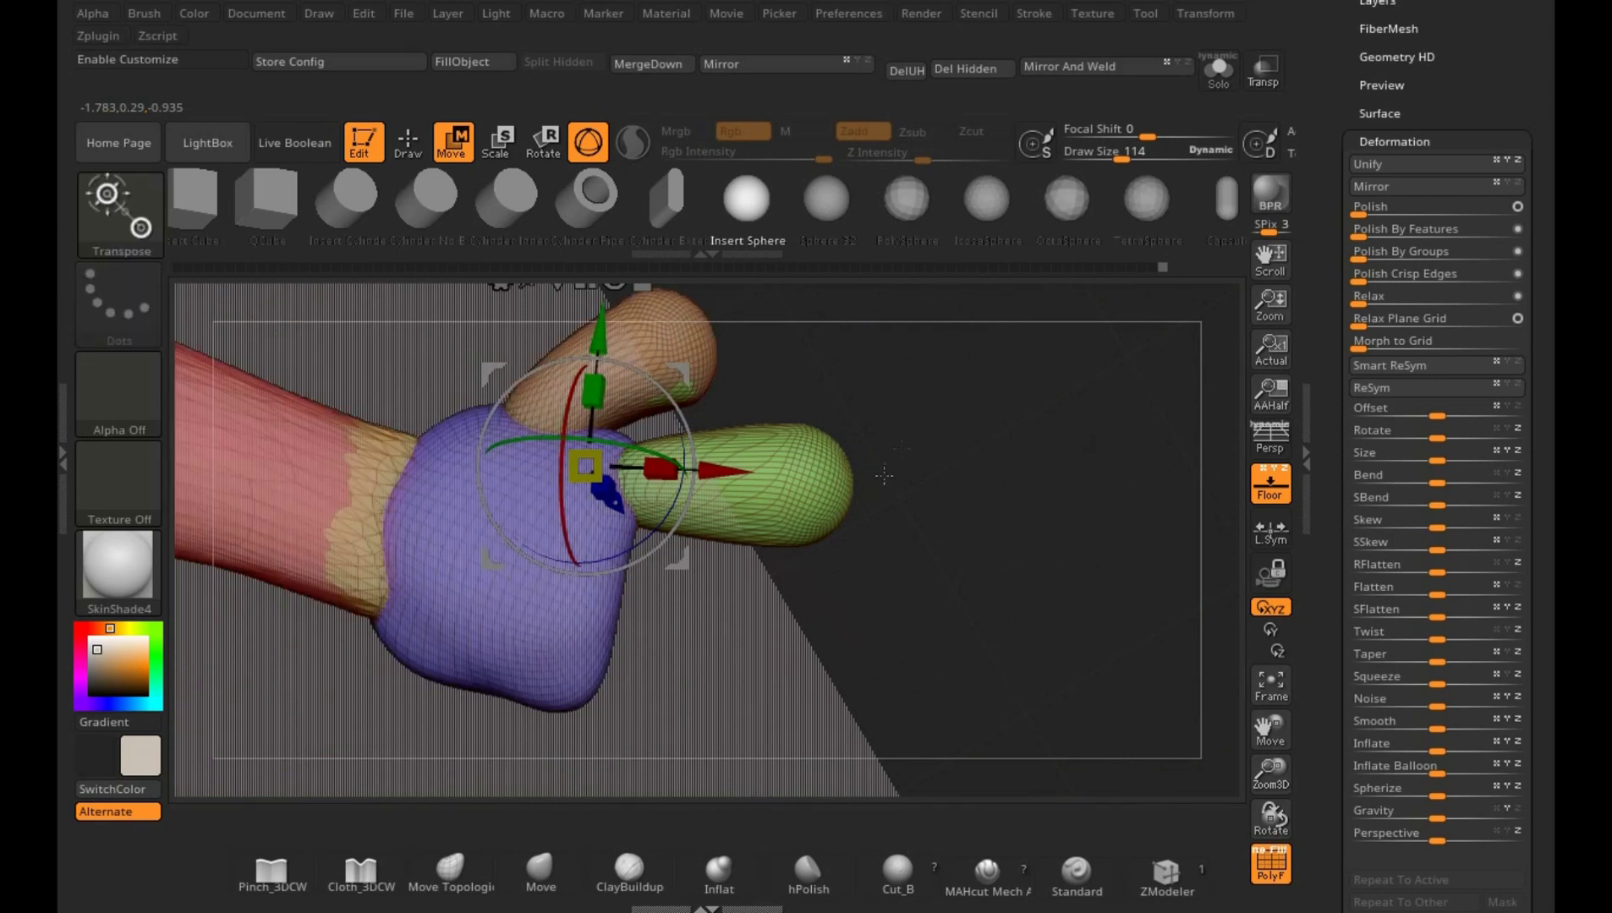
click(554, 631)
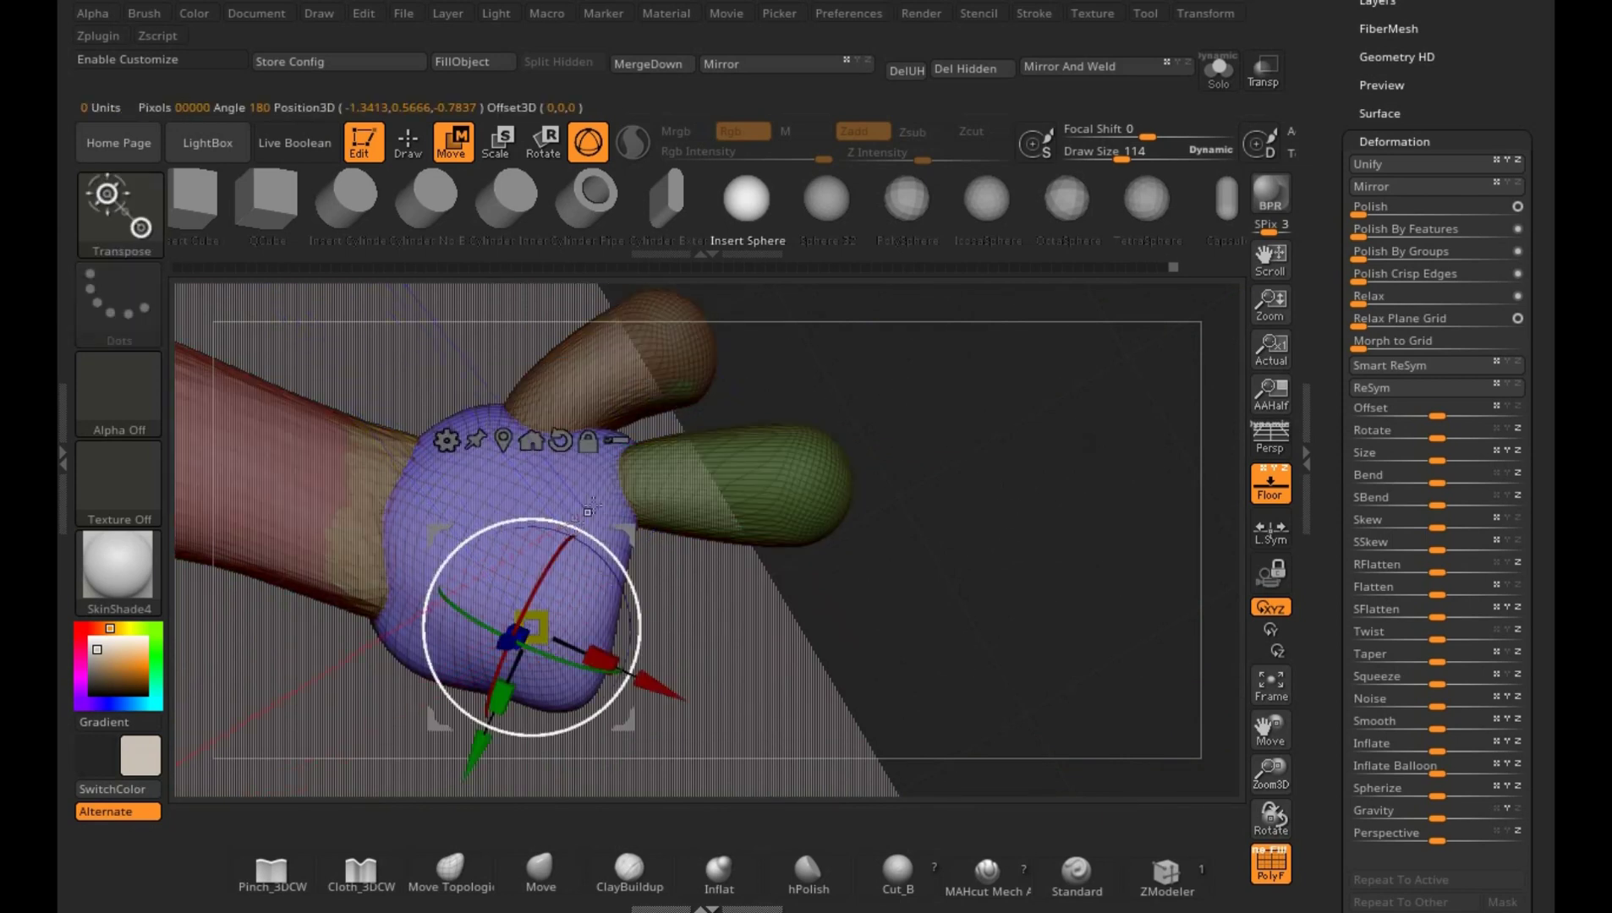
key(q)
ctrl+shift+click(550, 602)
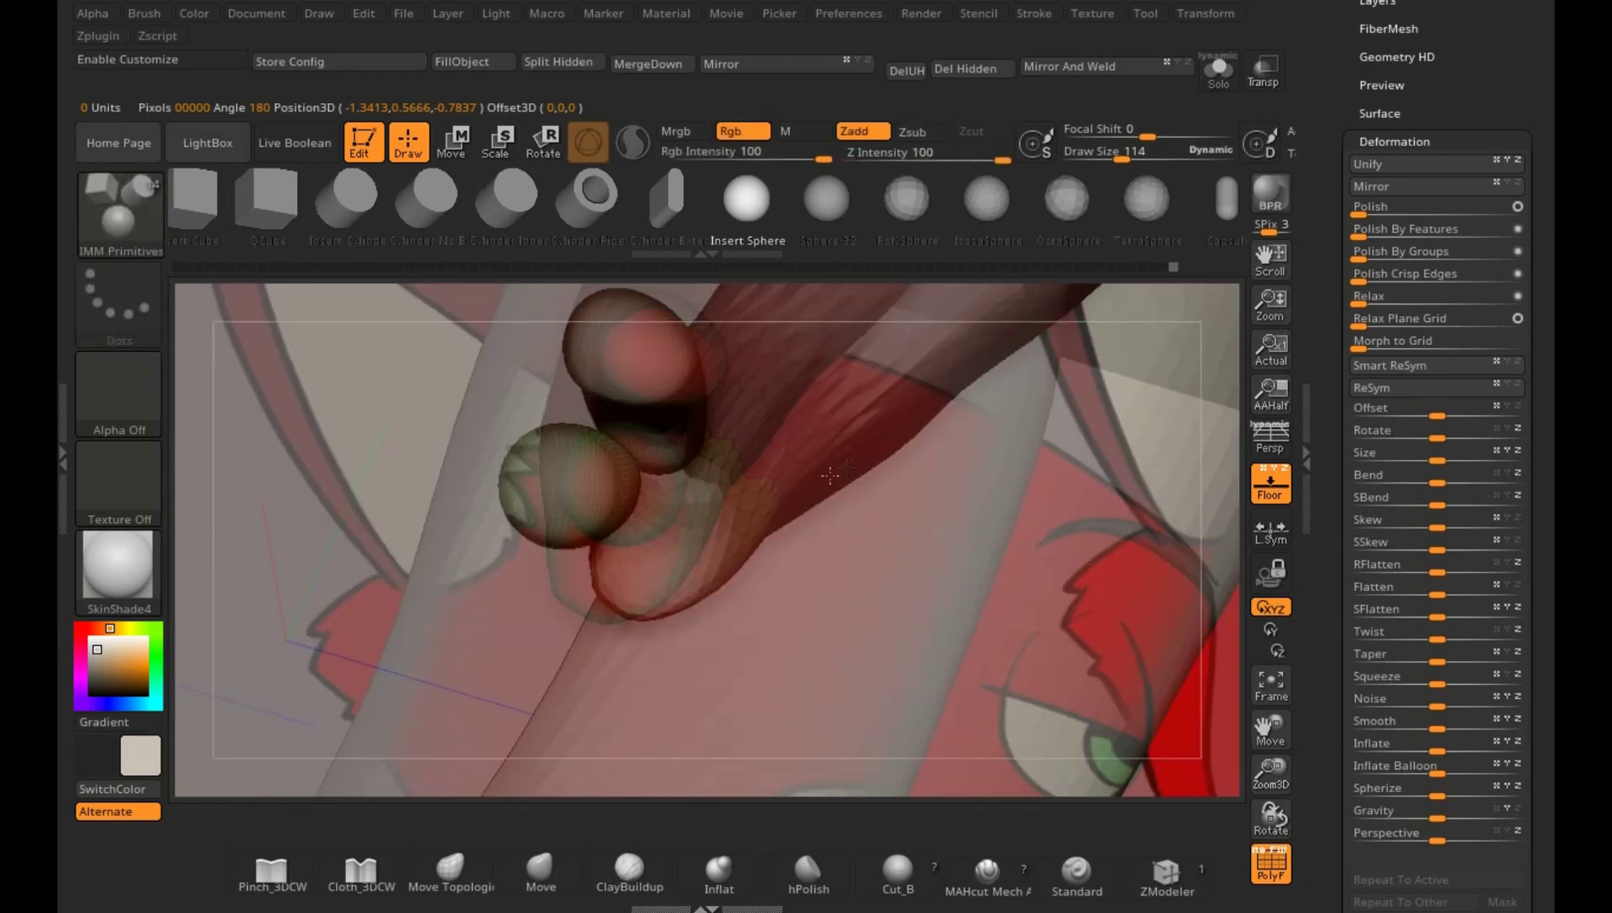
mouse_move(830, 475)
mouse_down()
mouse_move(716, 616)
mouse_move(937, 562)
mouse_up()
click(1270, 483)
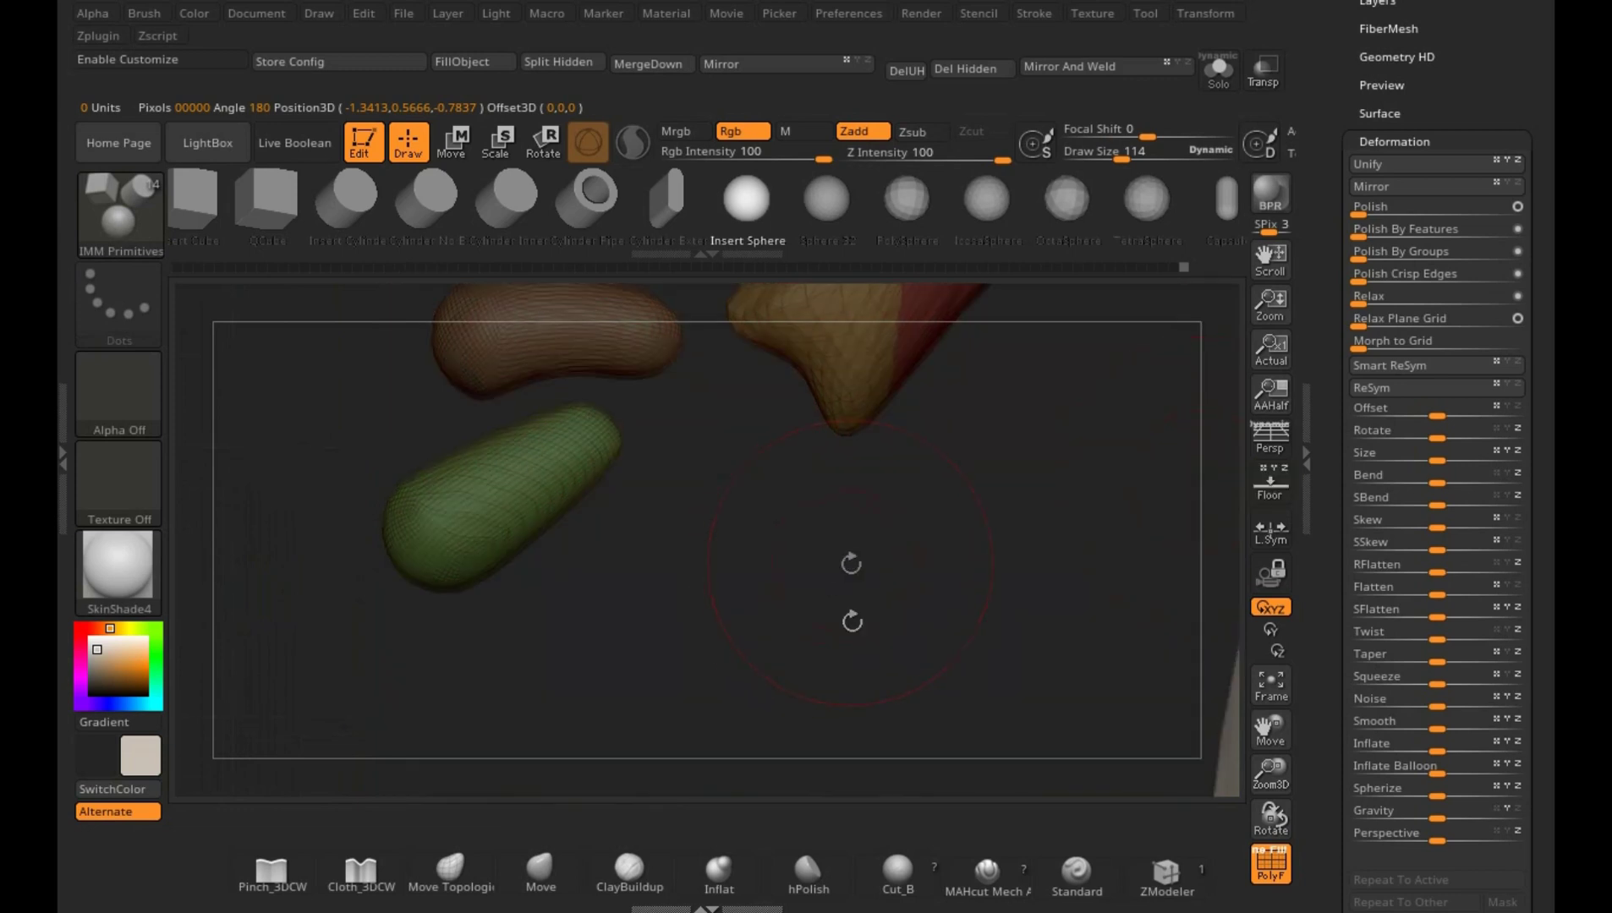
- Clear the upper-finger mask, mask the isolated lower finger, unhide all parts and invert the mask
ctrl+drag(681, 414, 700, 512)
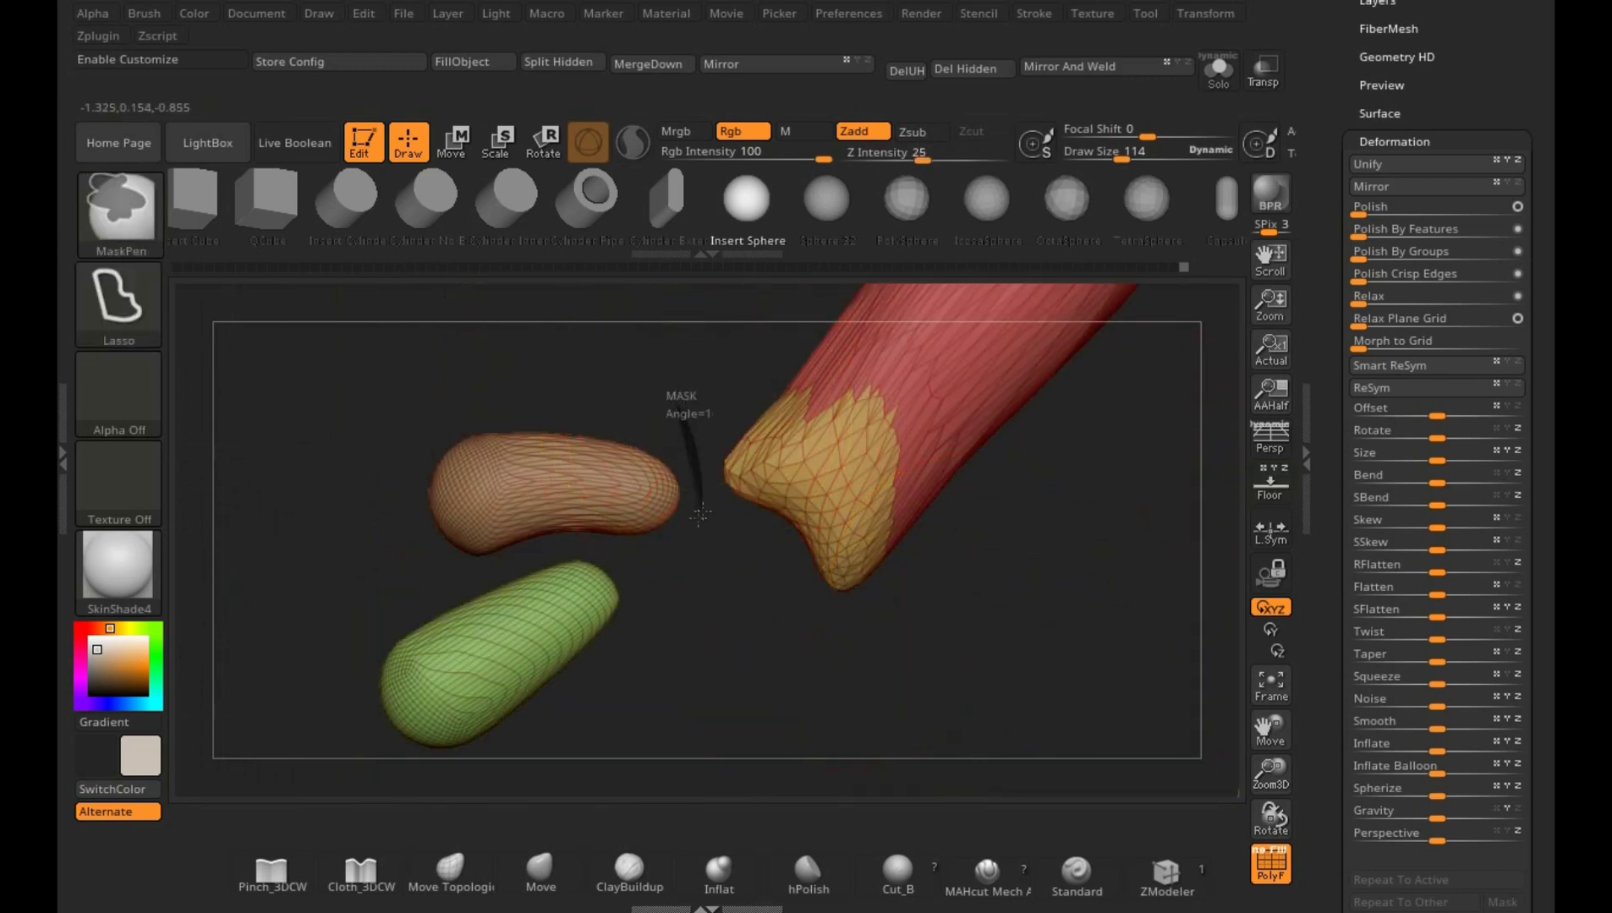
ctrl+drag(536, 551, 397, 380)
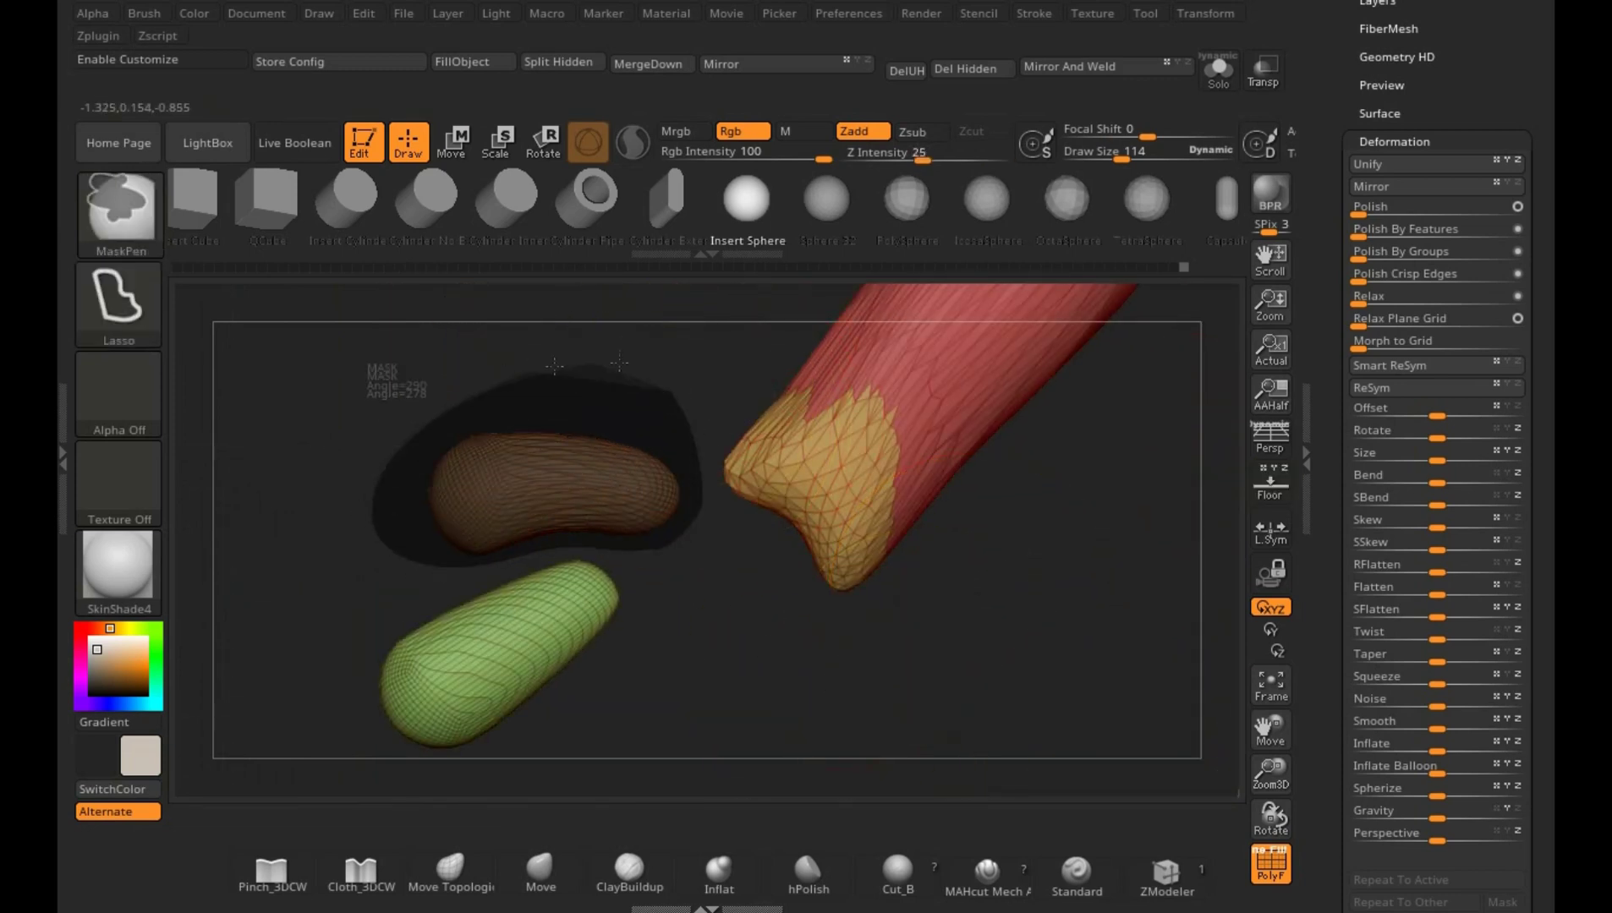
ctrl+click(726, 414)
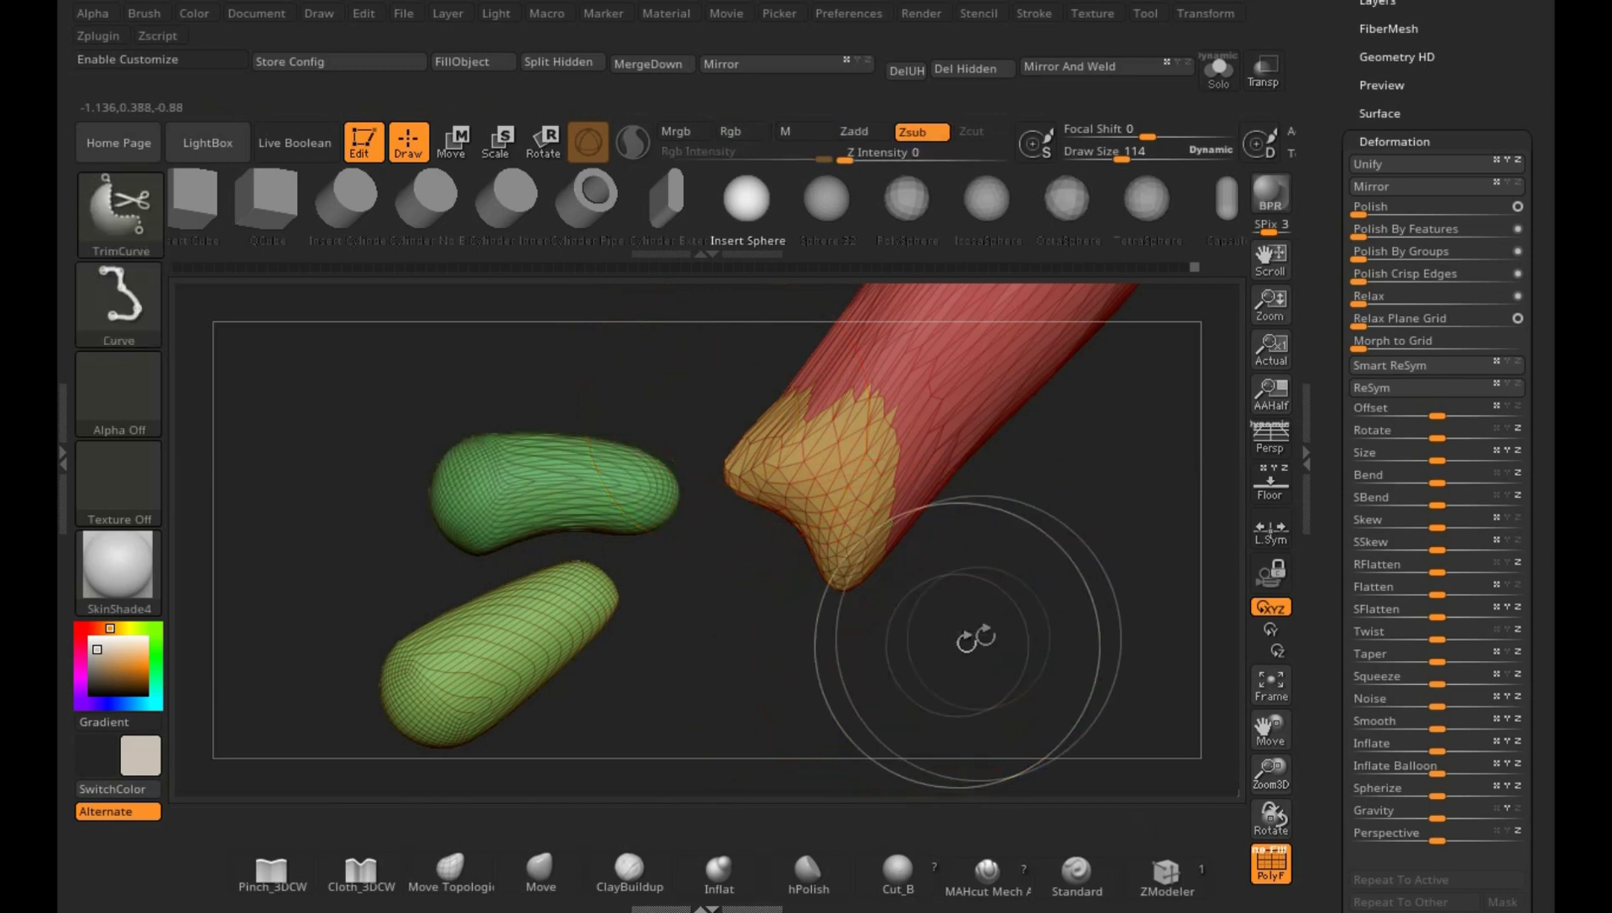
drag(896, 642, 864, 477)
ctrl+shift+click(592, 638)
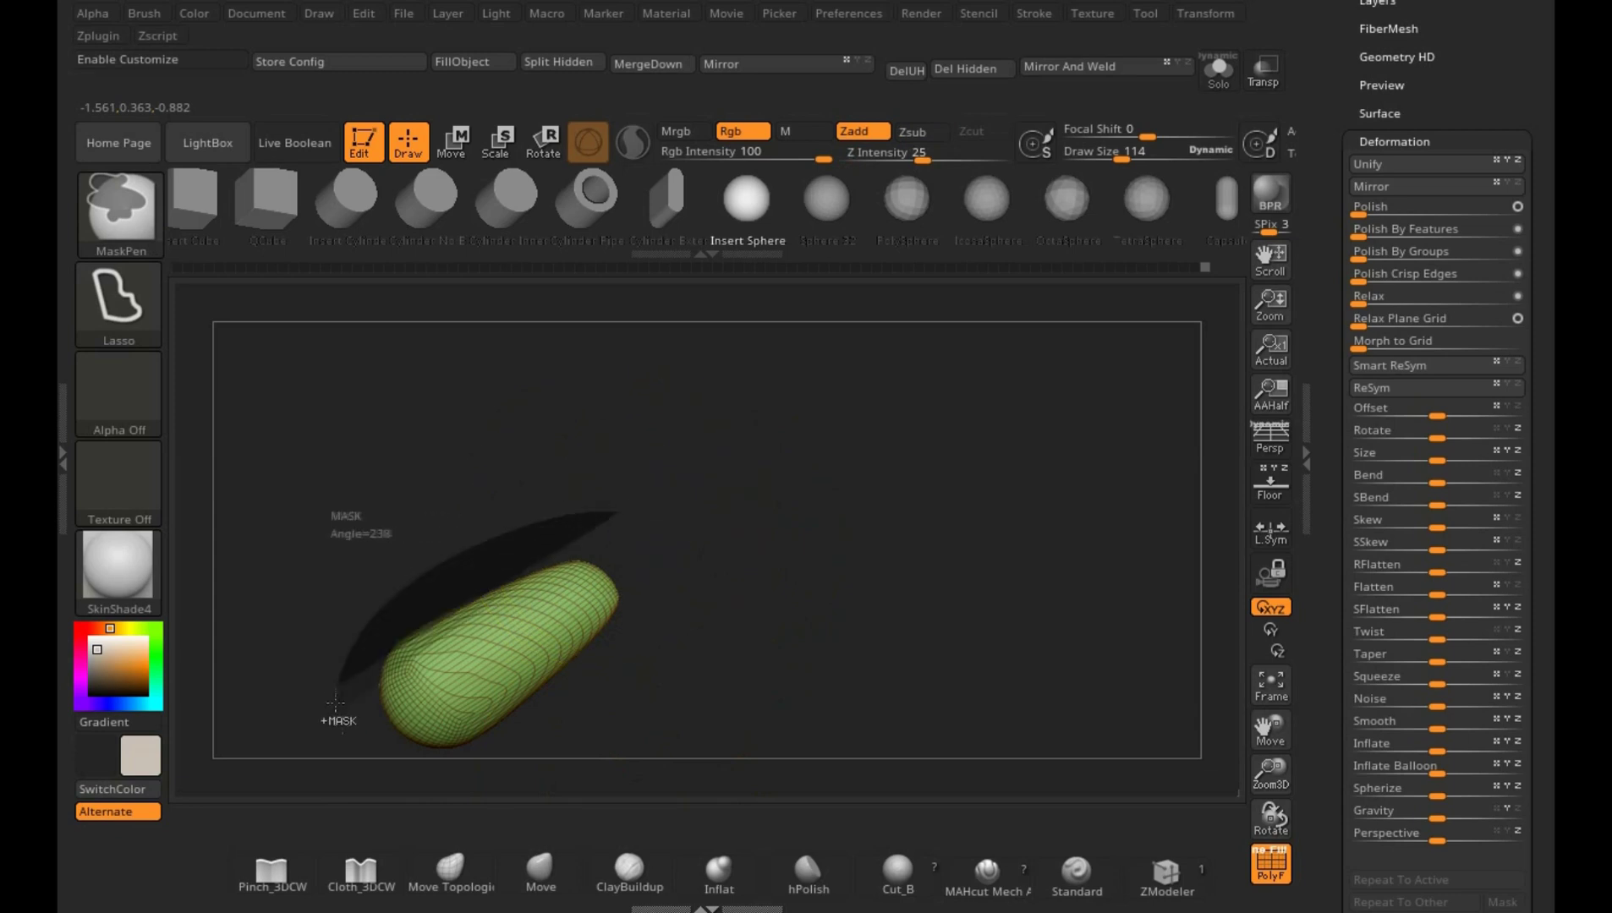
ctrl+drag(611, 524, 288, 586)
ctrl+shift+click(873, 723)
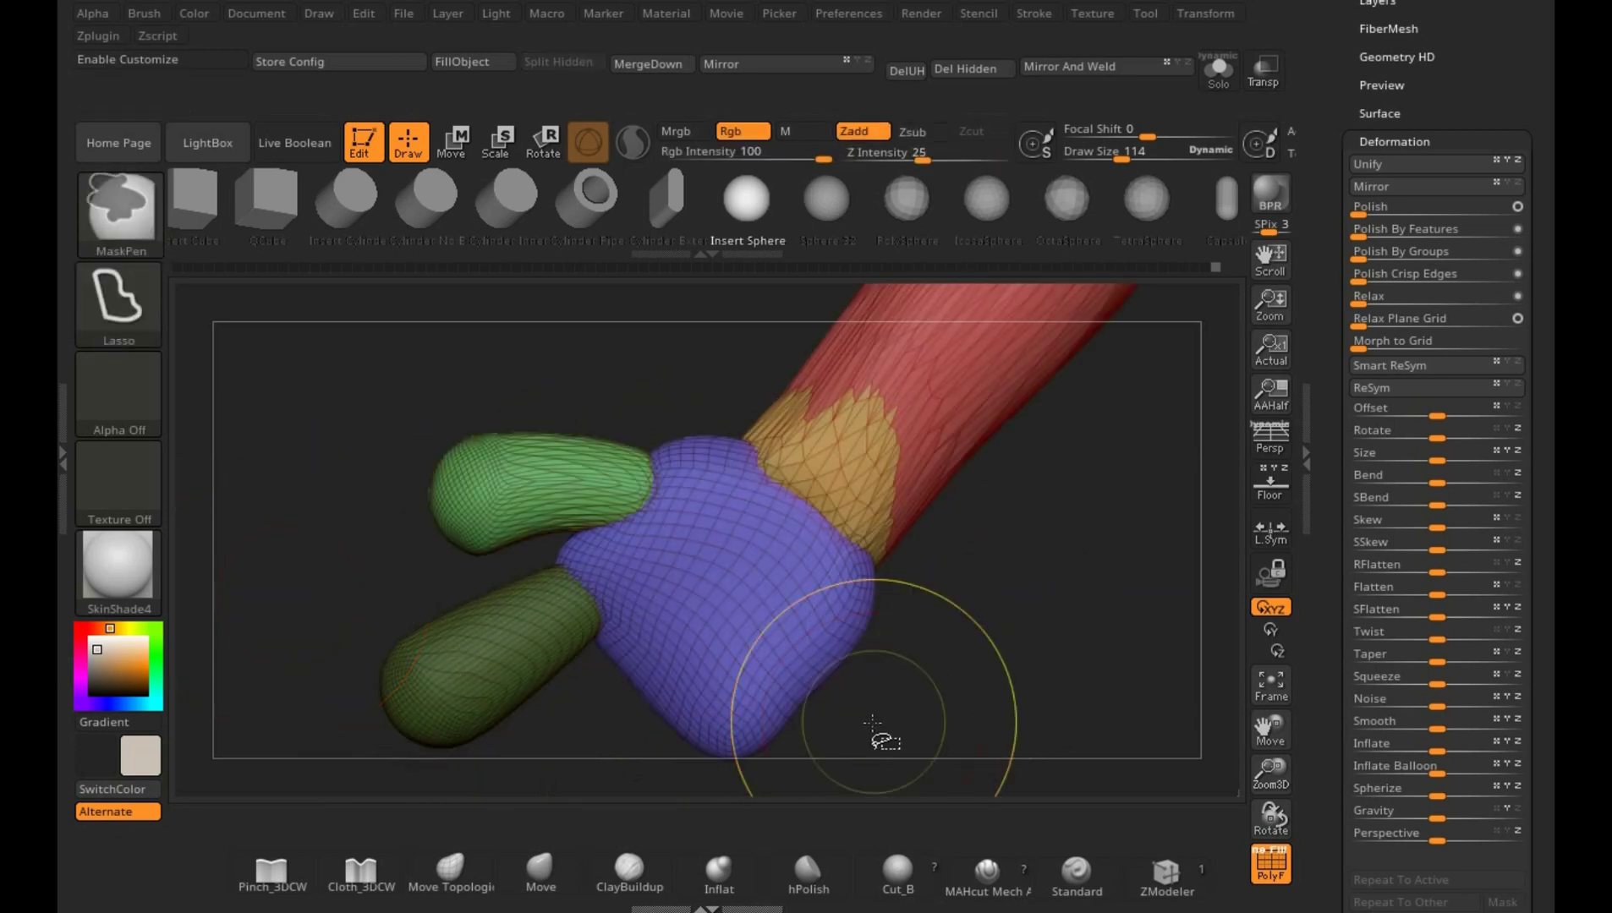
ctrl+click(956, 676)
drag(981, 661, 1024, 628)
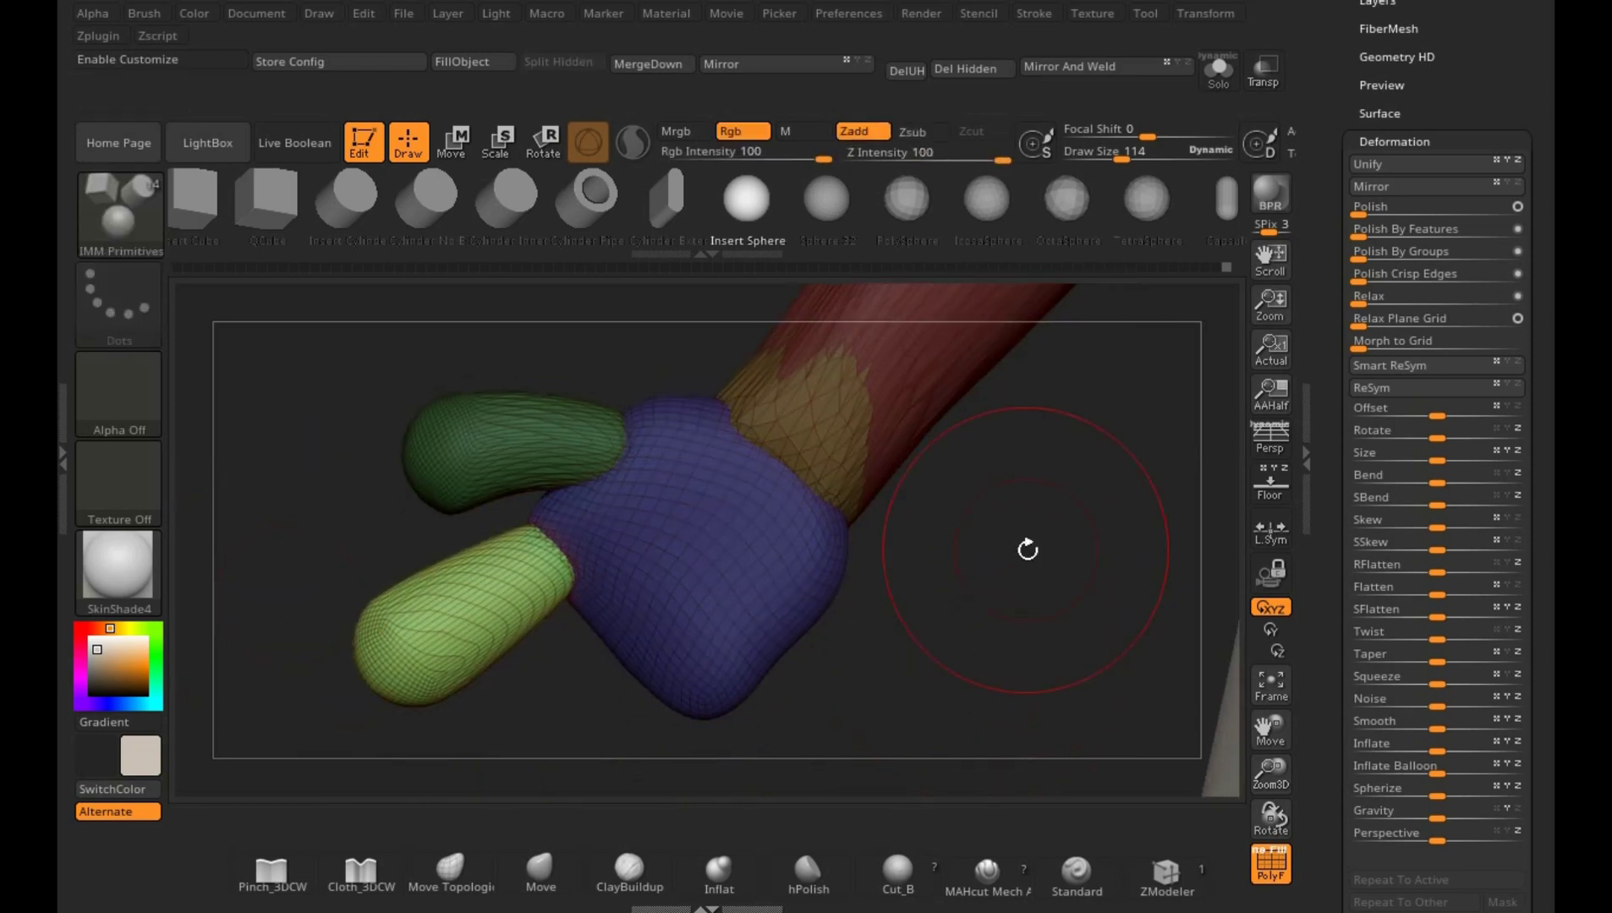
click(454, 141)
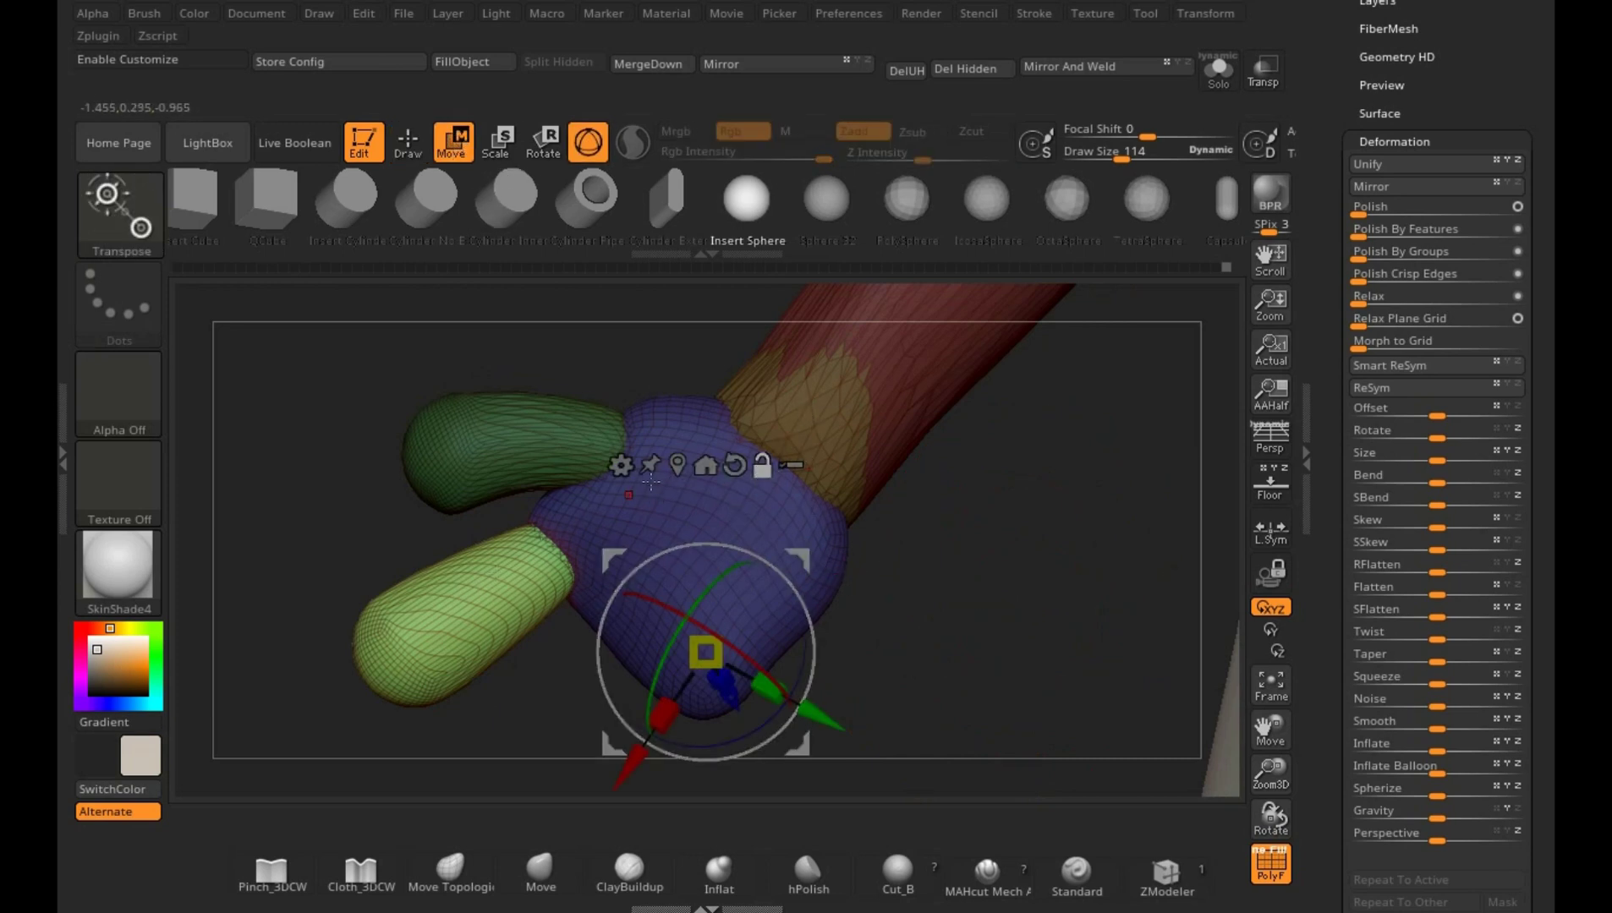
- Align the gizmo along the lower finger and move a duplicate of it down beside the palm
click(683, 482)
click(500, 428)
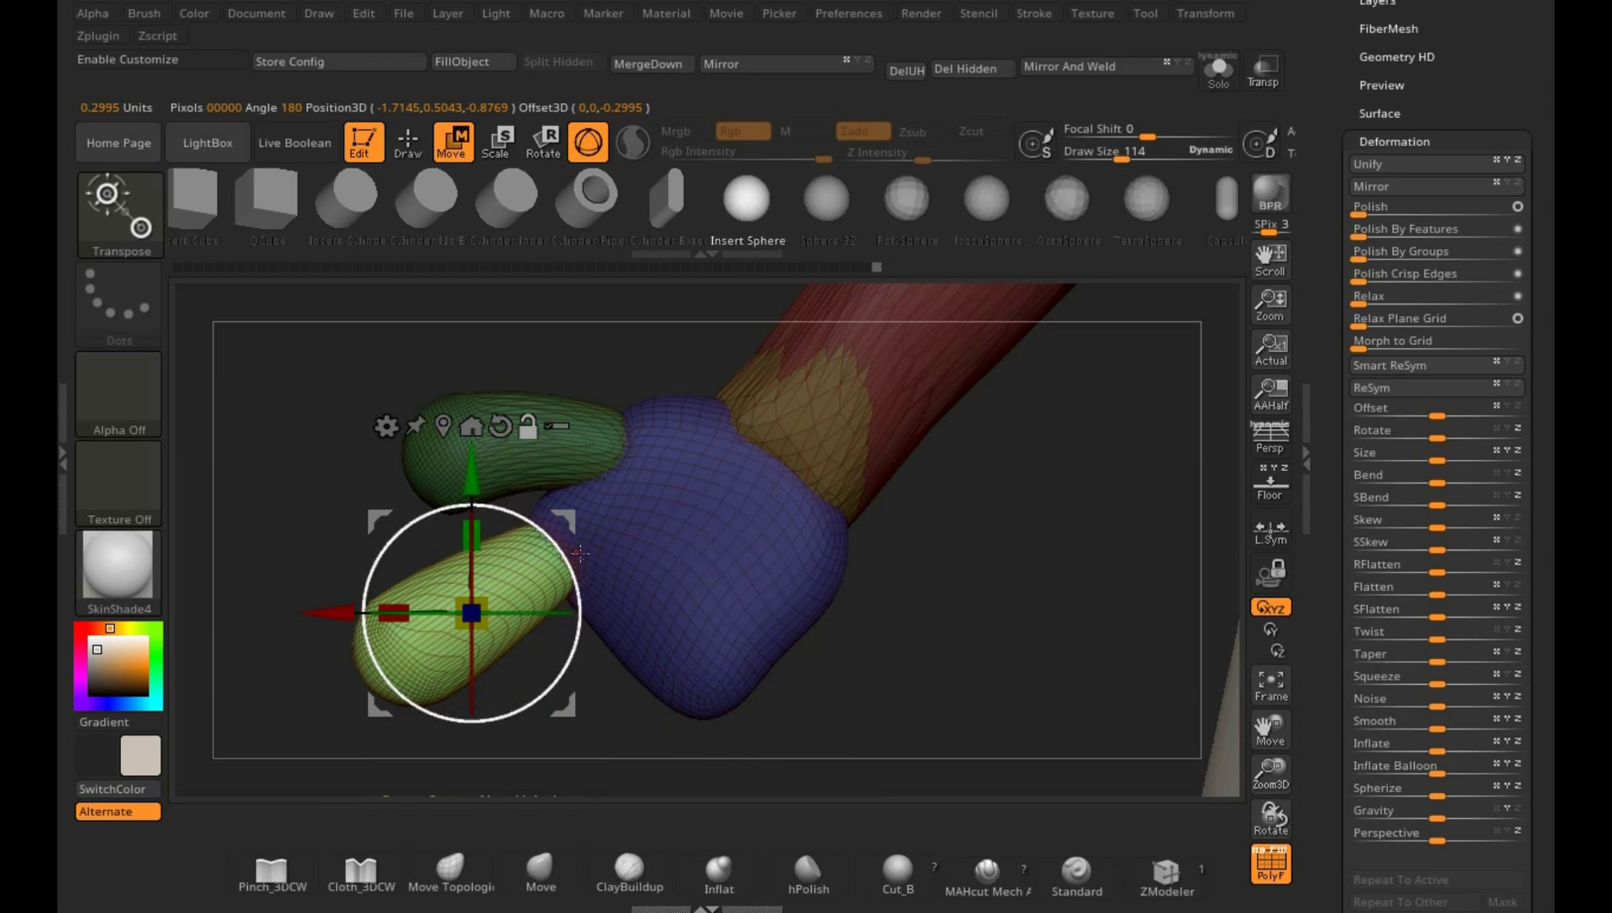
alt+drag(559, 560, 525, 507)
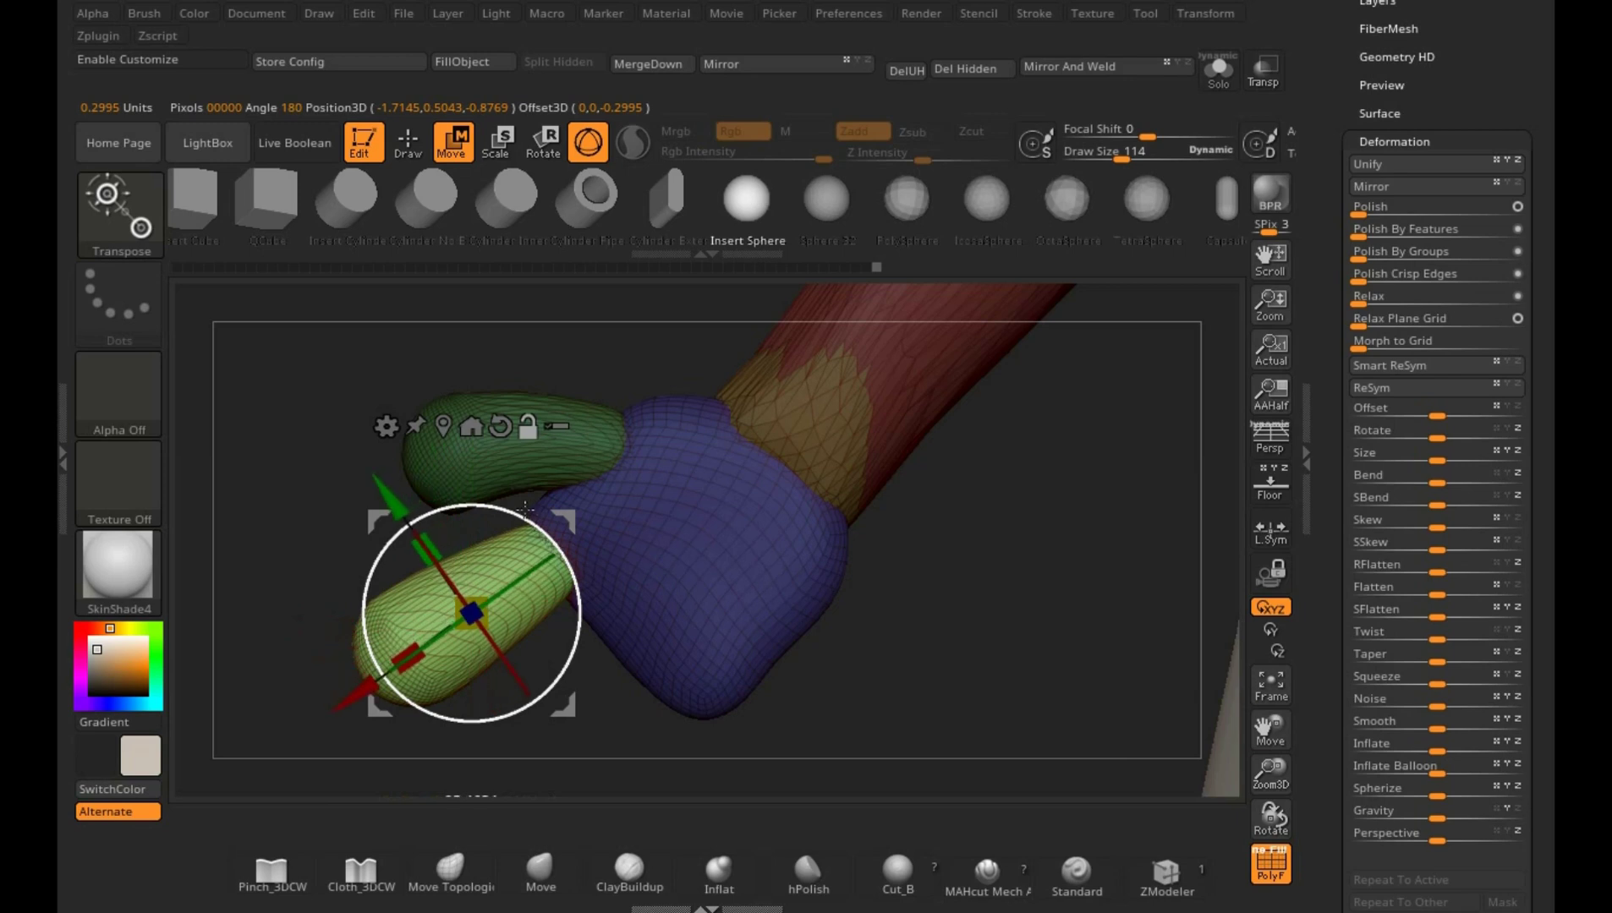
alt+drag(522, 582, 646, 395)
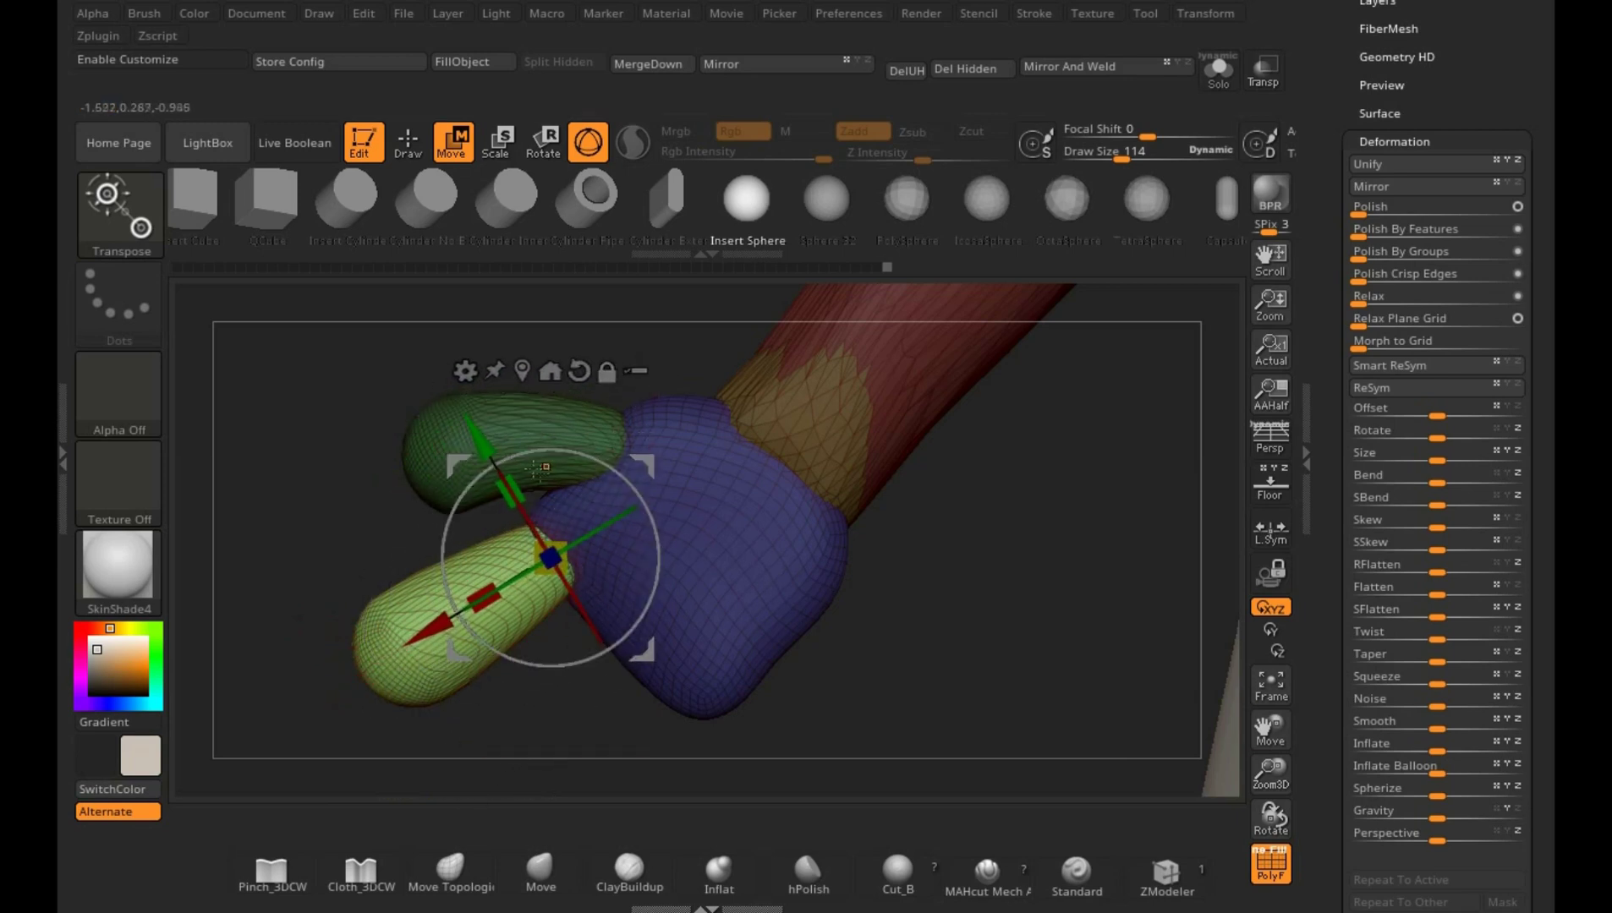
ctrl+drag(496, 445, 543, 518)
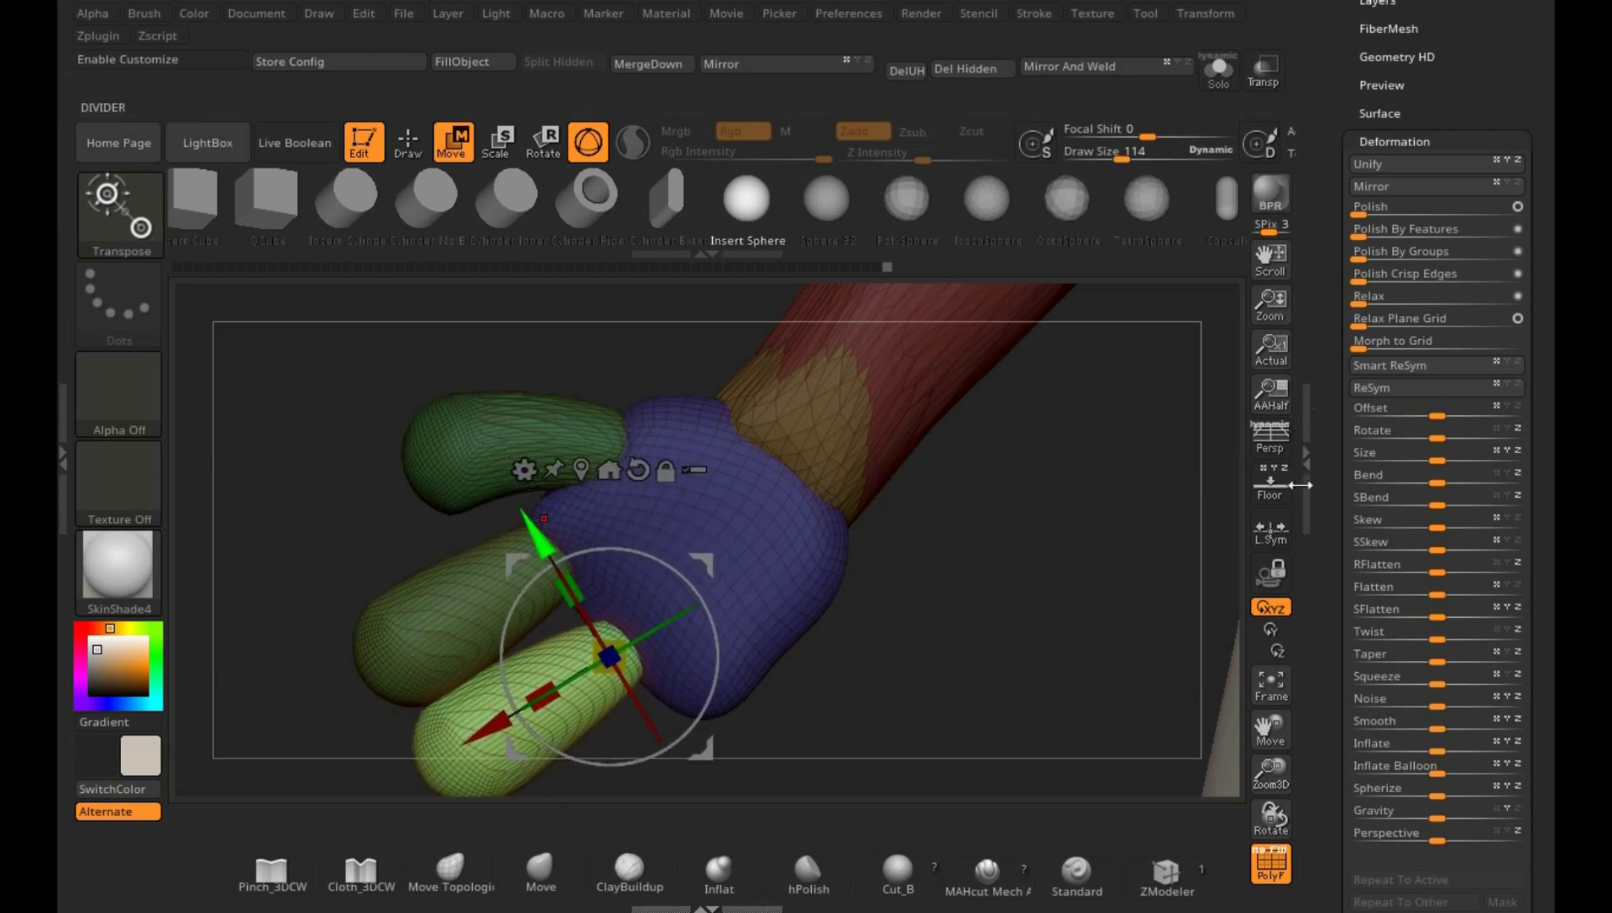
- Turn the reference back on and rotate and nudge the light-green finger to match it
click(1275, 497)
drag(1042, 646, 1043, 485)
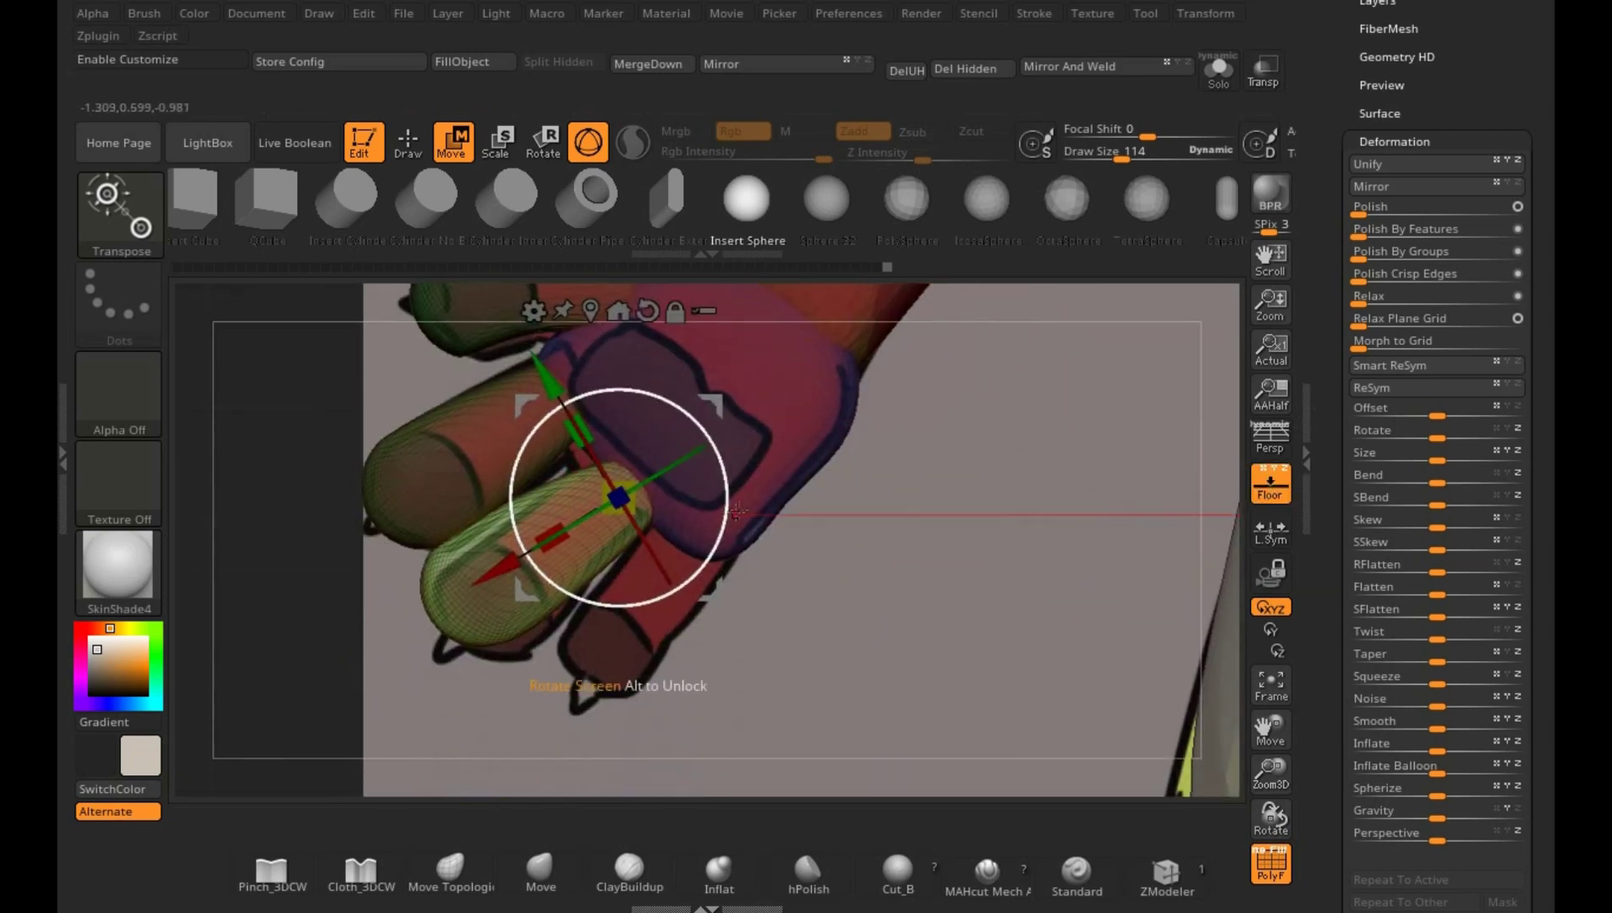
drag(732, 514, 734, 506)
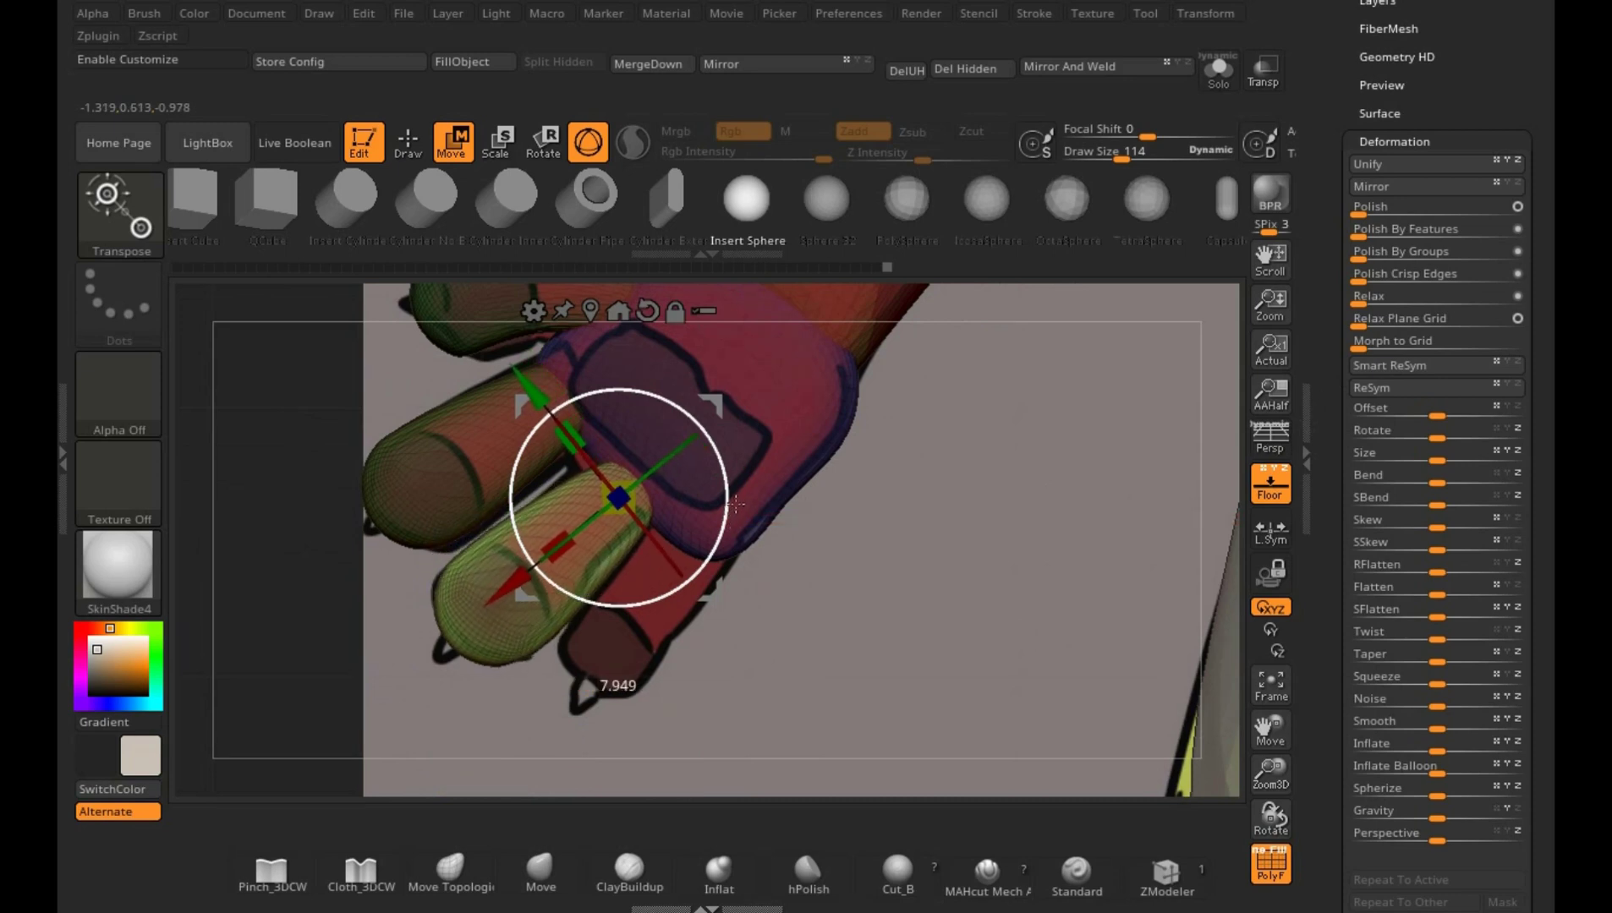
drag(721, 405, 719, 401)
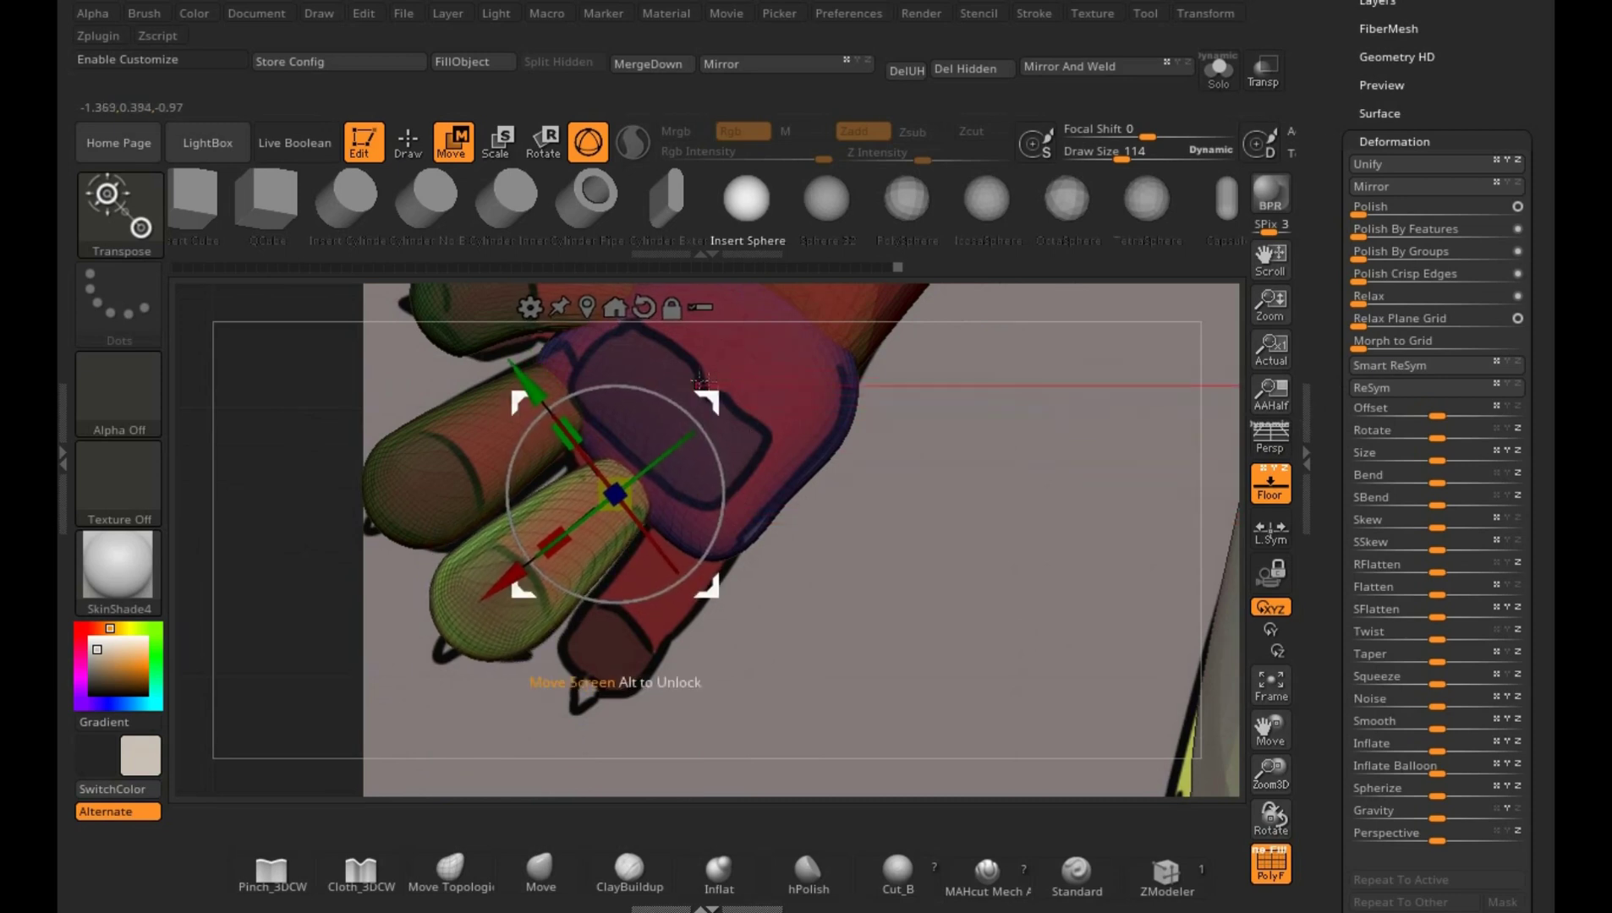
- Smooth the bottom finger into a softer, rounder shape
key(q)
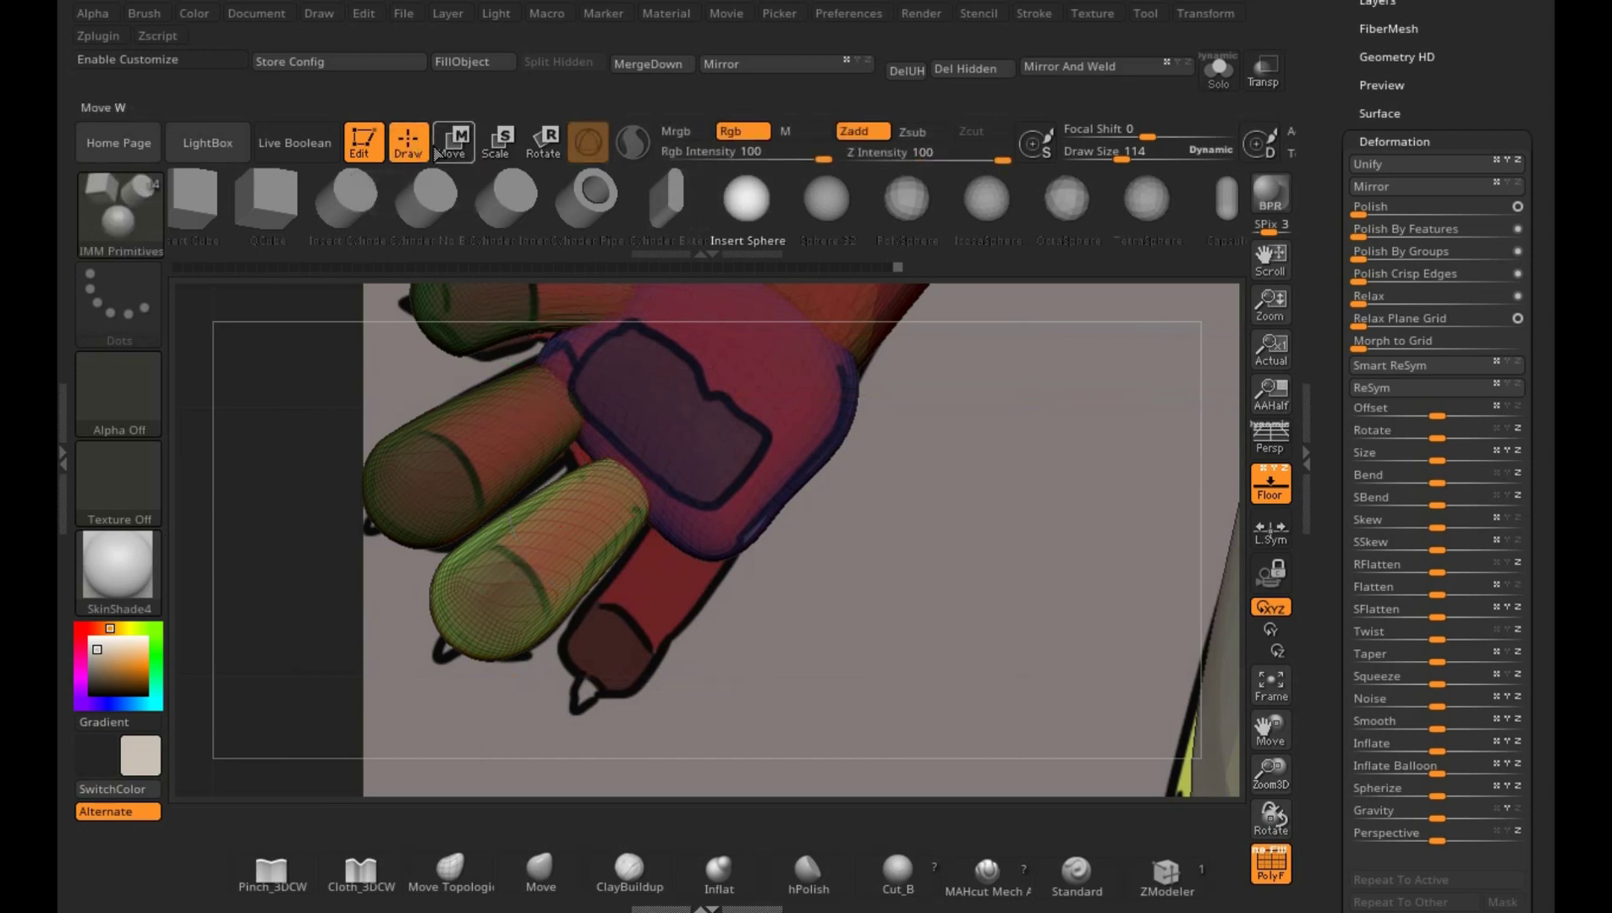
key(shift)
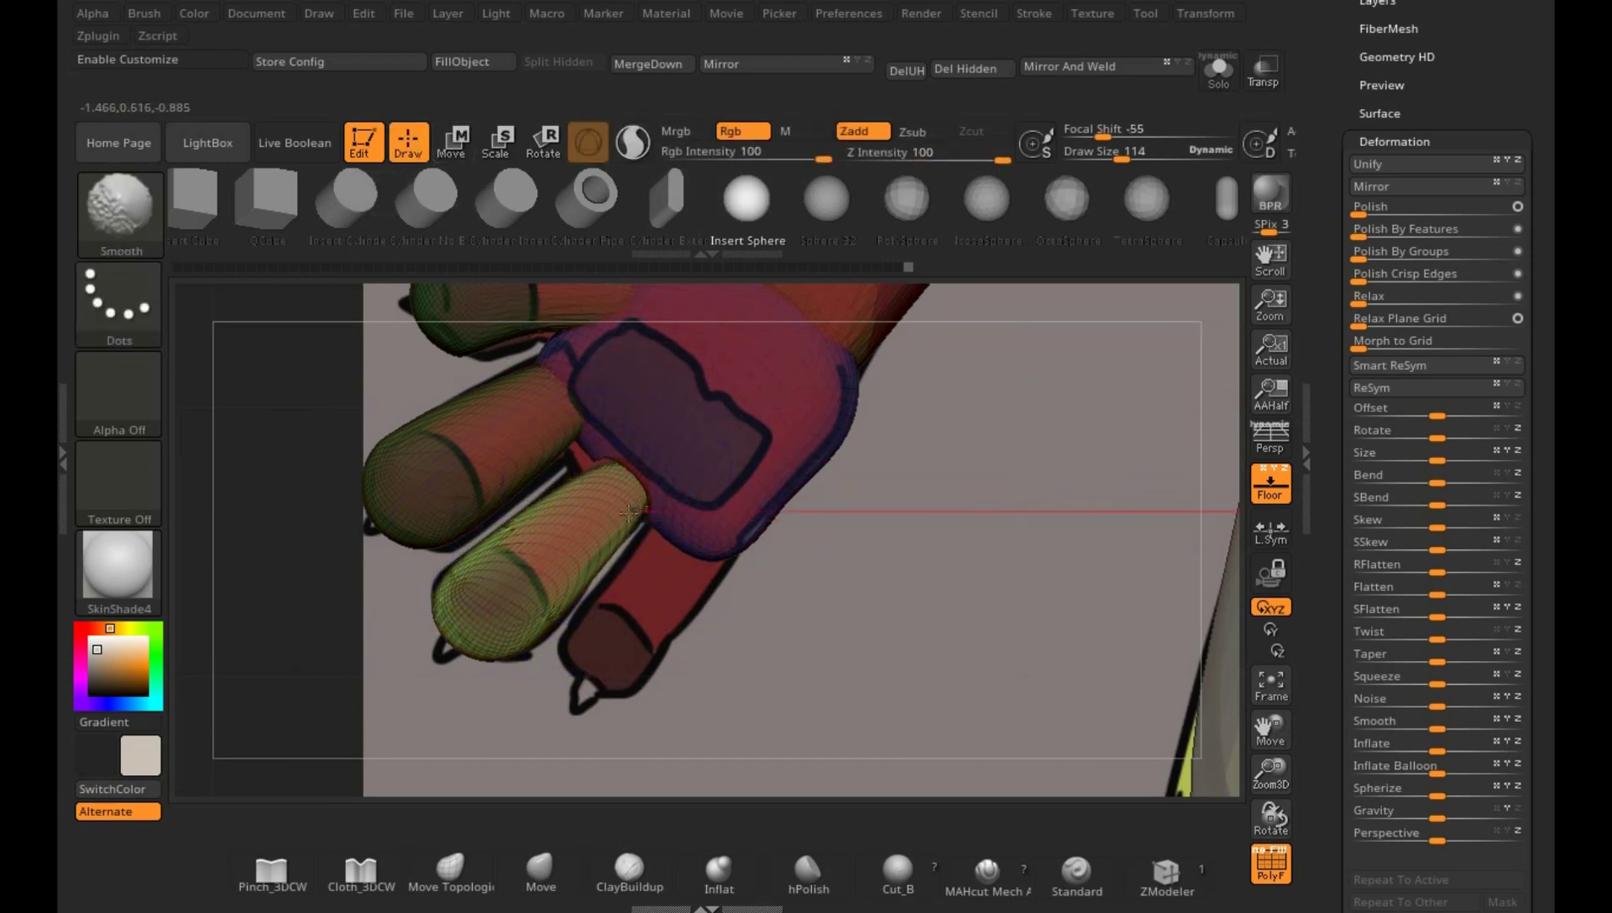
drag(628, 511, 676, 615)
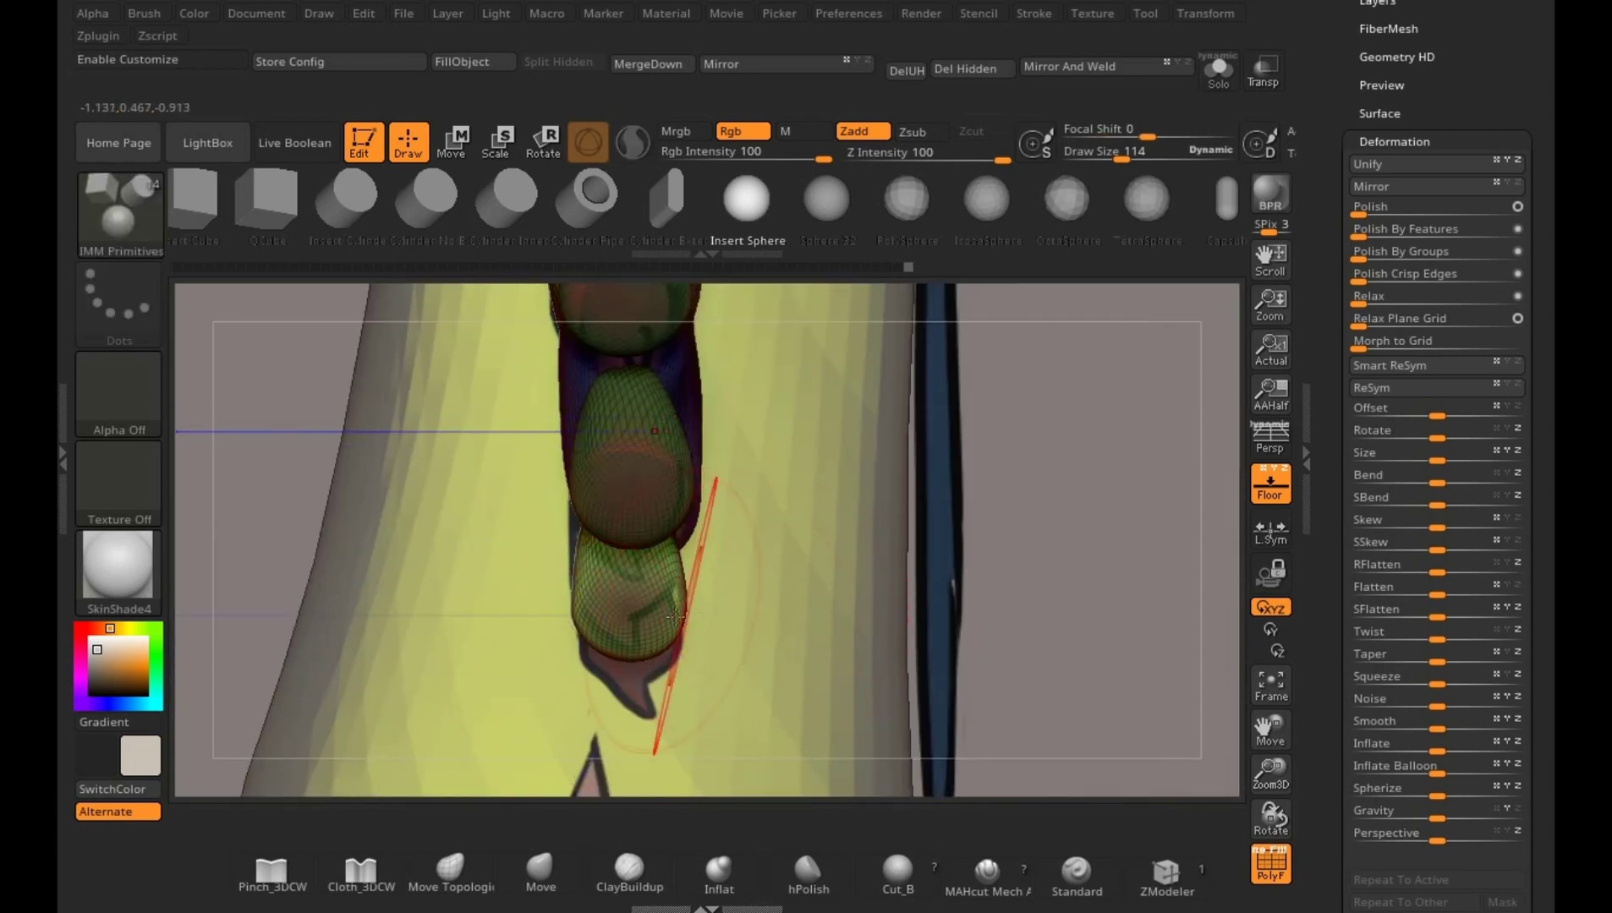
key(ctrl)
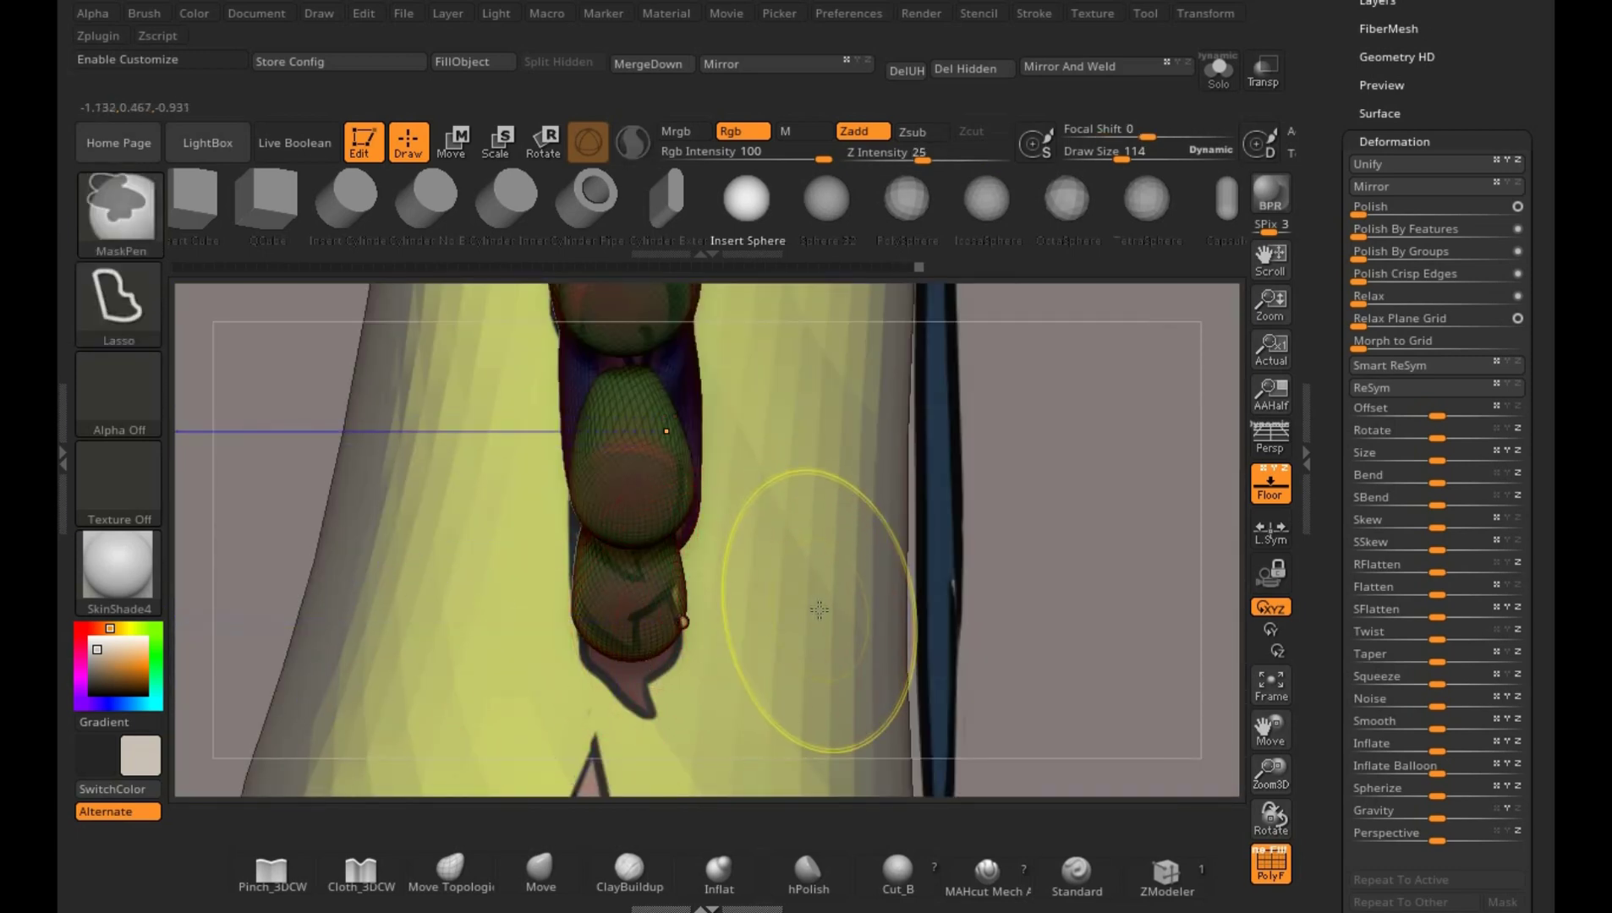
shift+drag(818, 610, 666, 607)
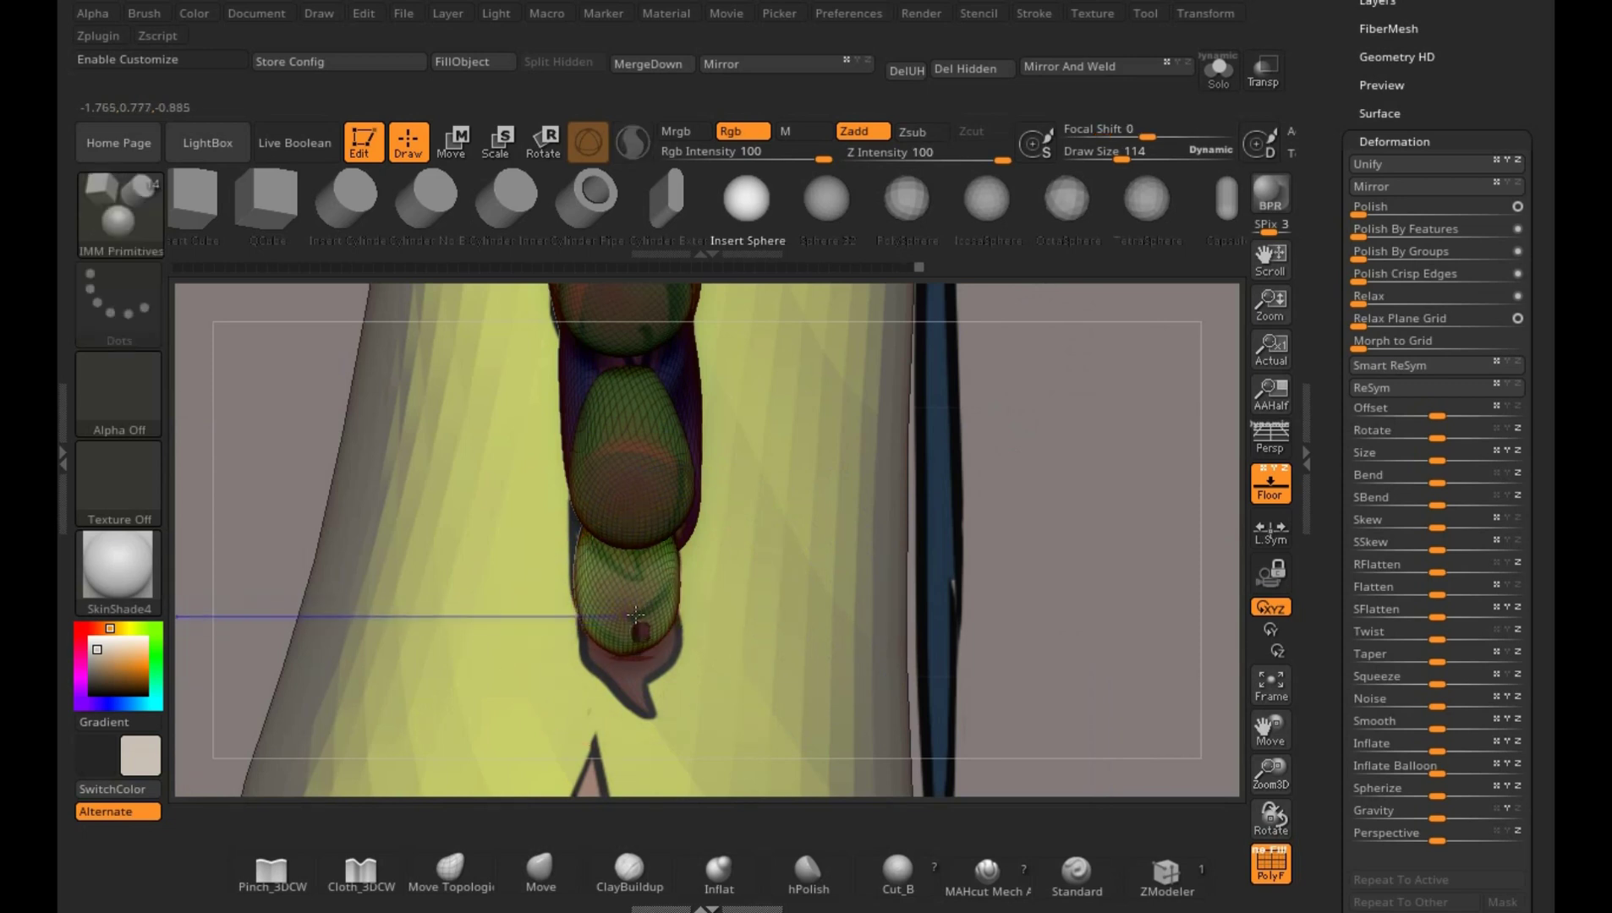
shift+drag(668, 683, 651, 668)
- With the Move brush active, frame the hand and orbit to compare it against the reference
click(507, 863)
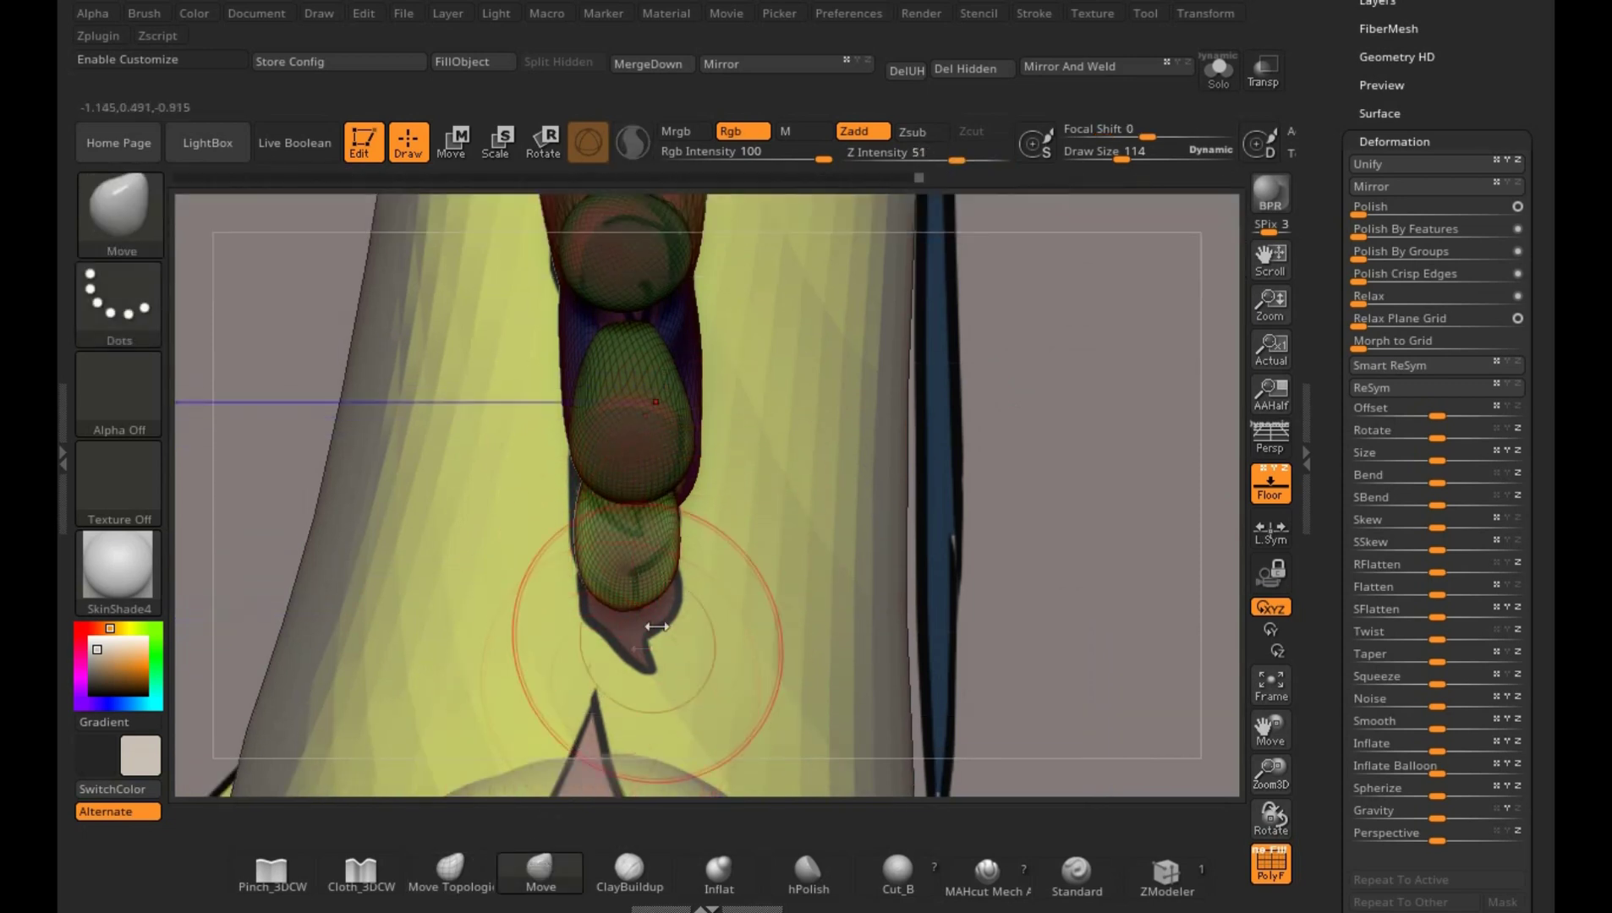
key(f)
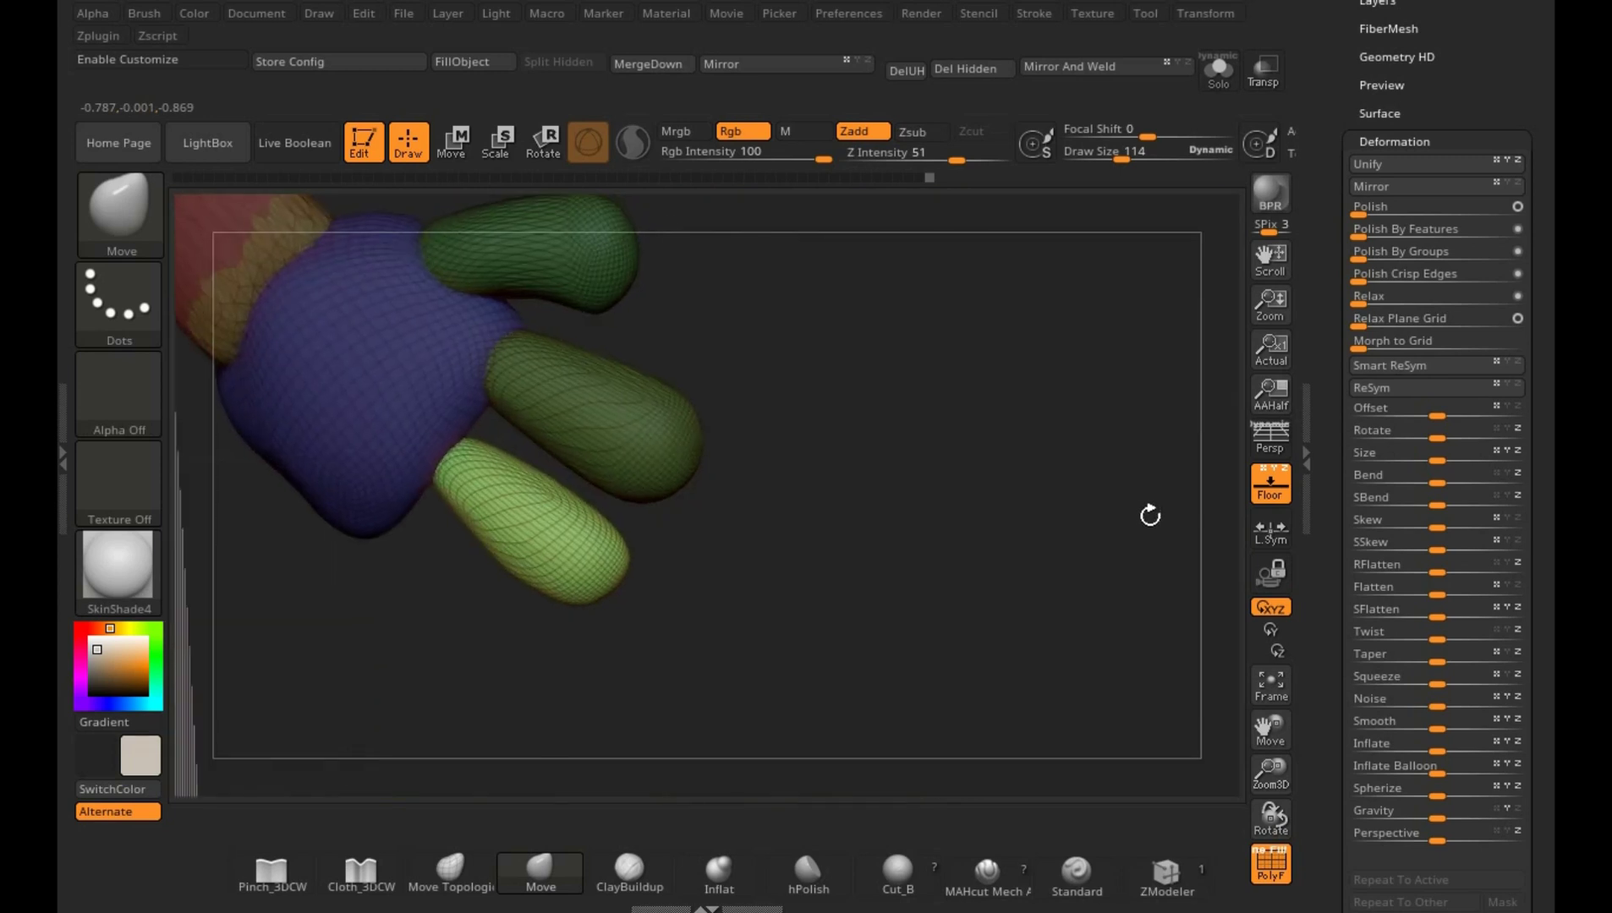
drag(1150, 514, 546, 468)
drag(837, 511, 664, 330)
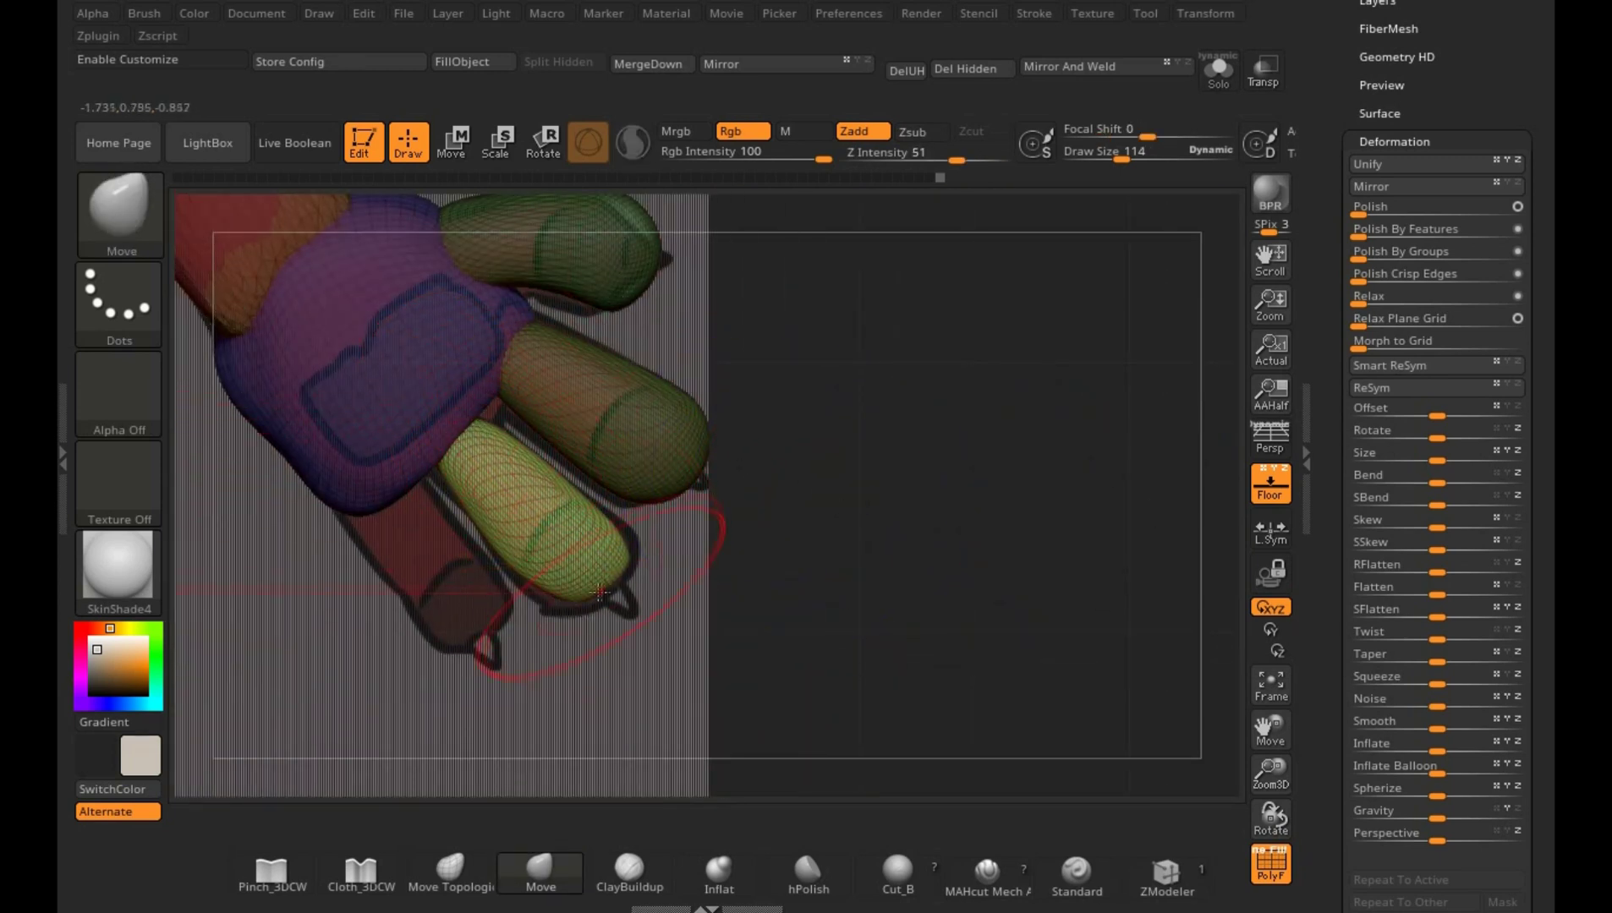
drag(576, 597, 714, 544)
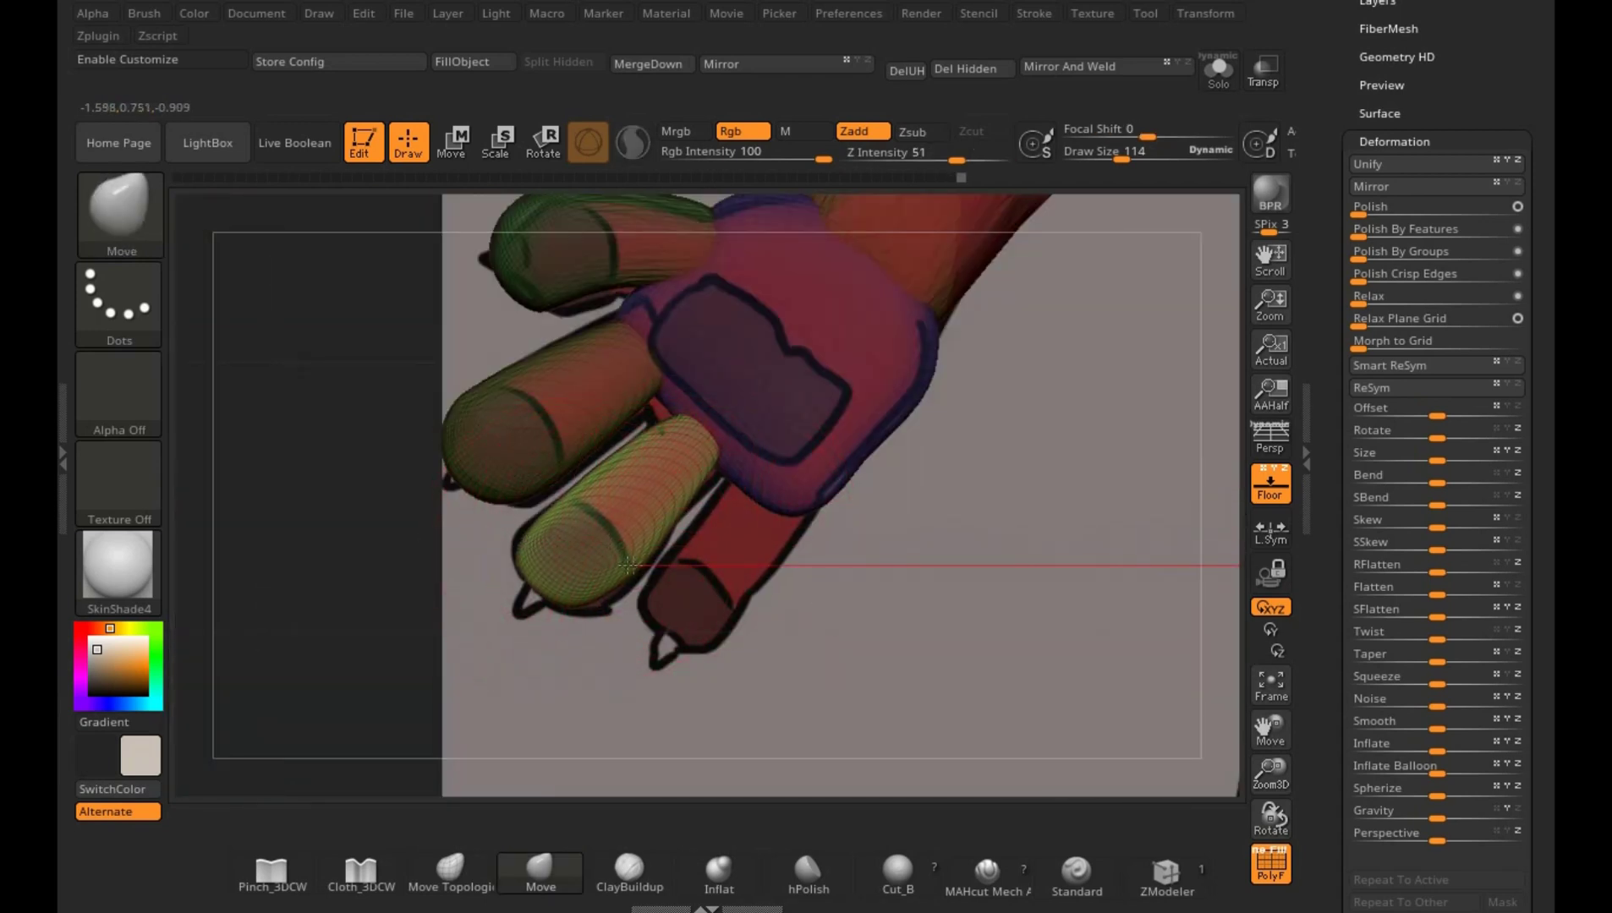
drag(404, 672, 546, 547)
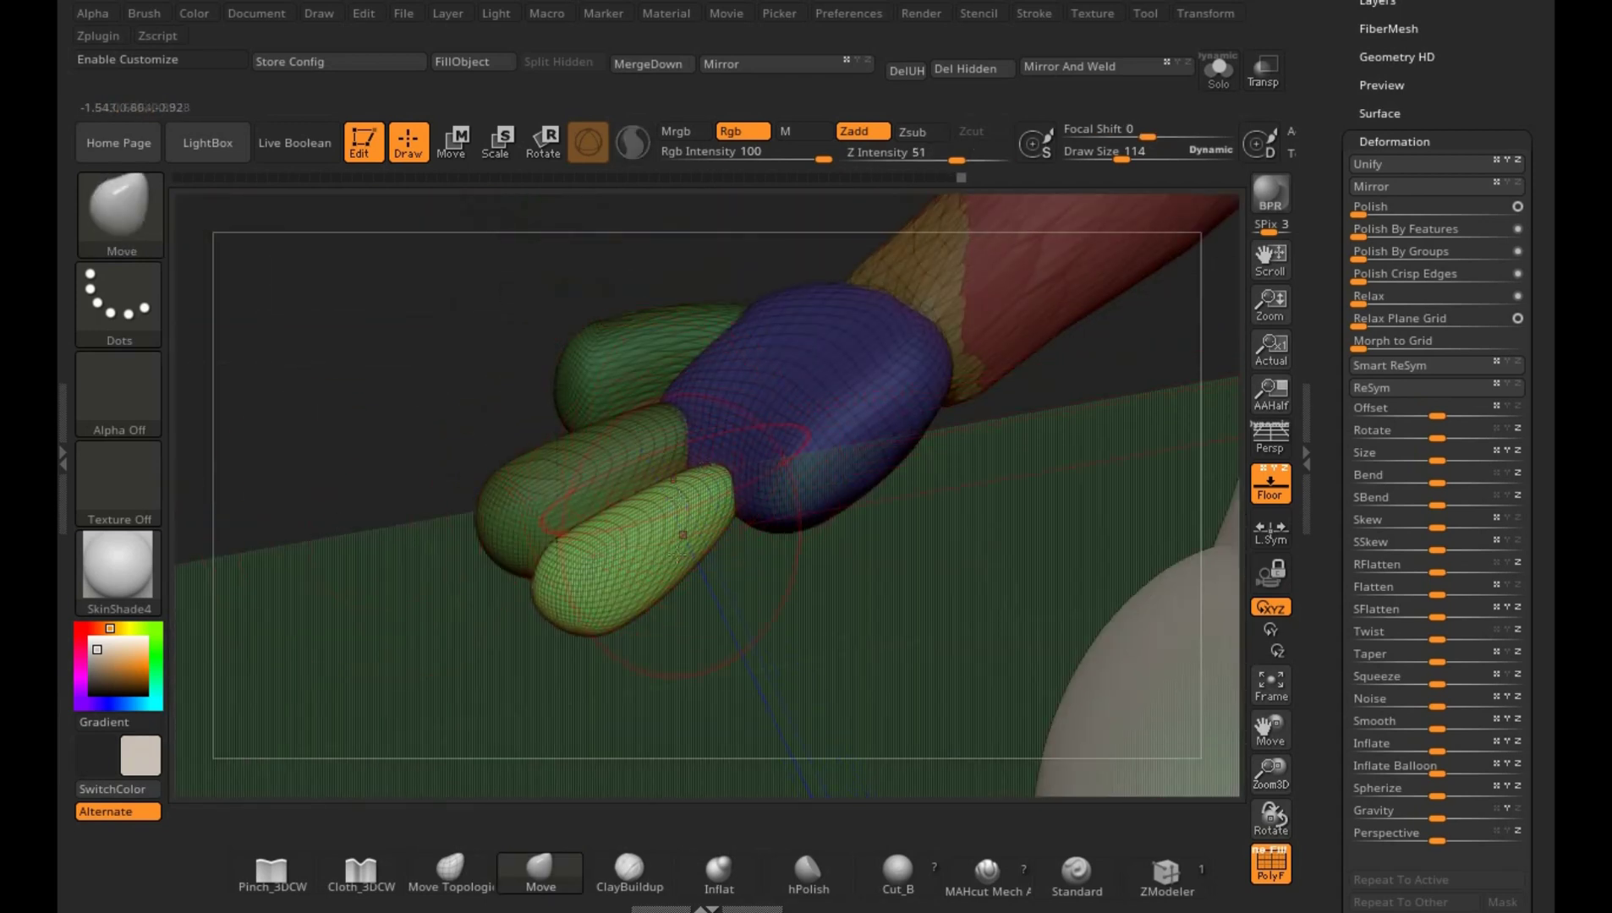
drag(399, 370, 952, 437)
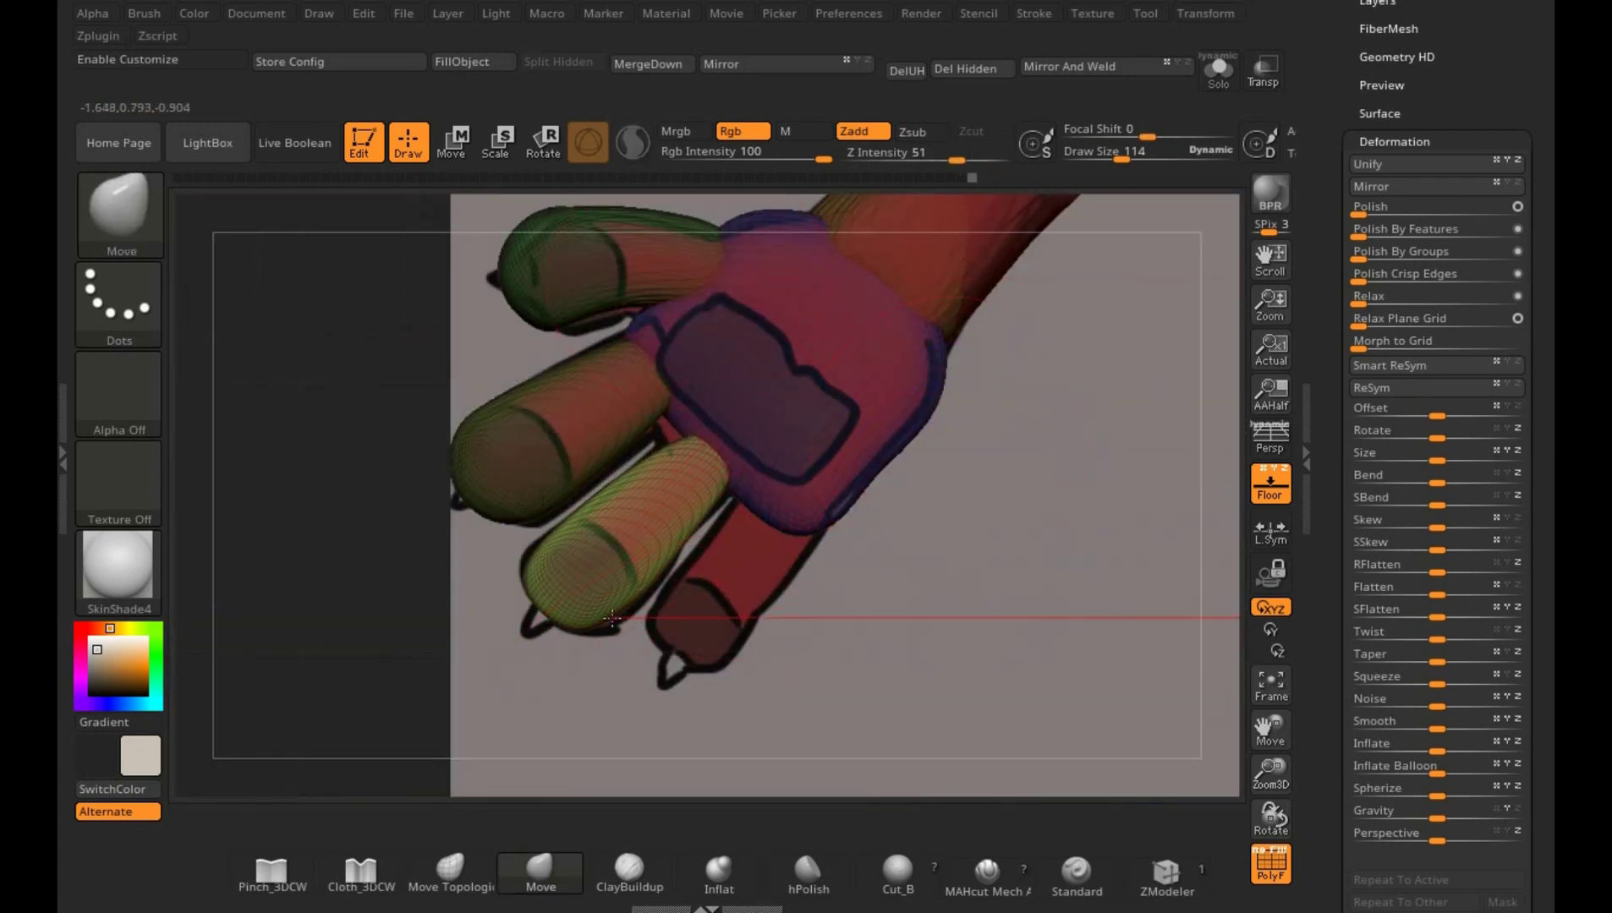
- Move the lowest green finger down and right, then scale it to fit the reference outline
key(w)
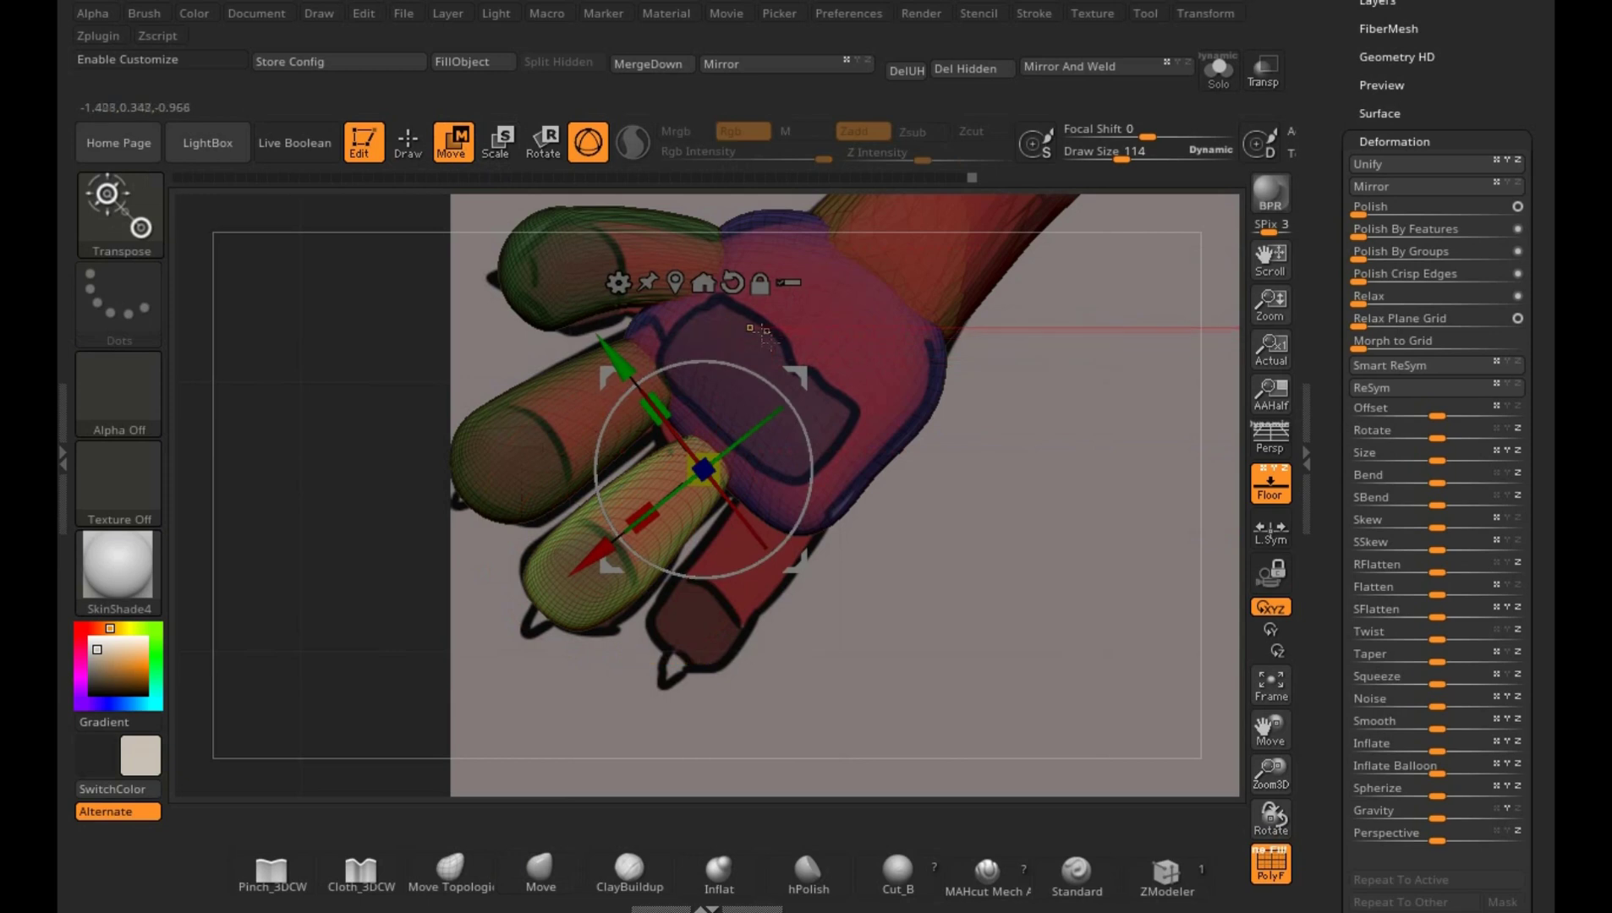
mouse_move(799, 372)
mouse_down()
mouse_move(887, 487)
mouse_move(849, 510)
mouse_up()
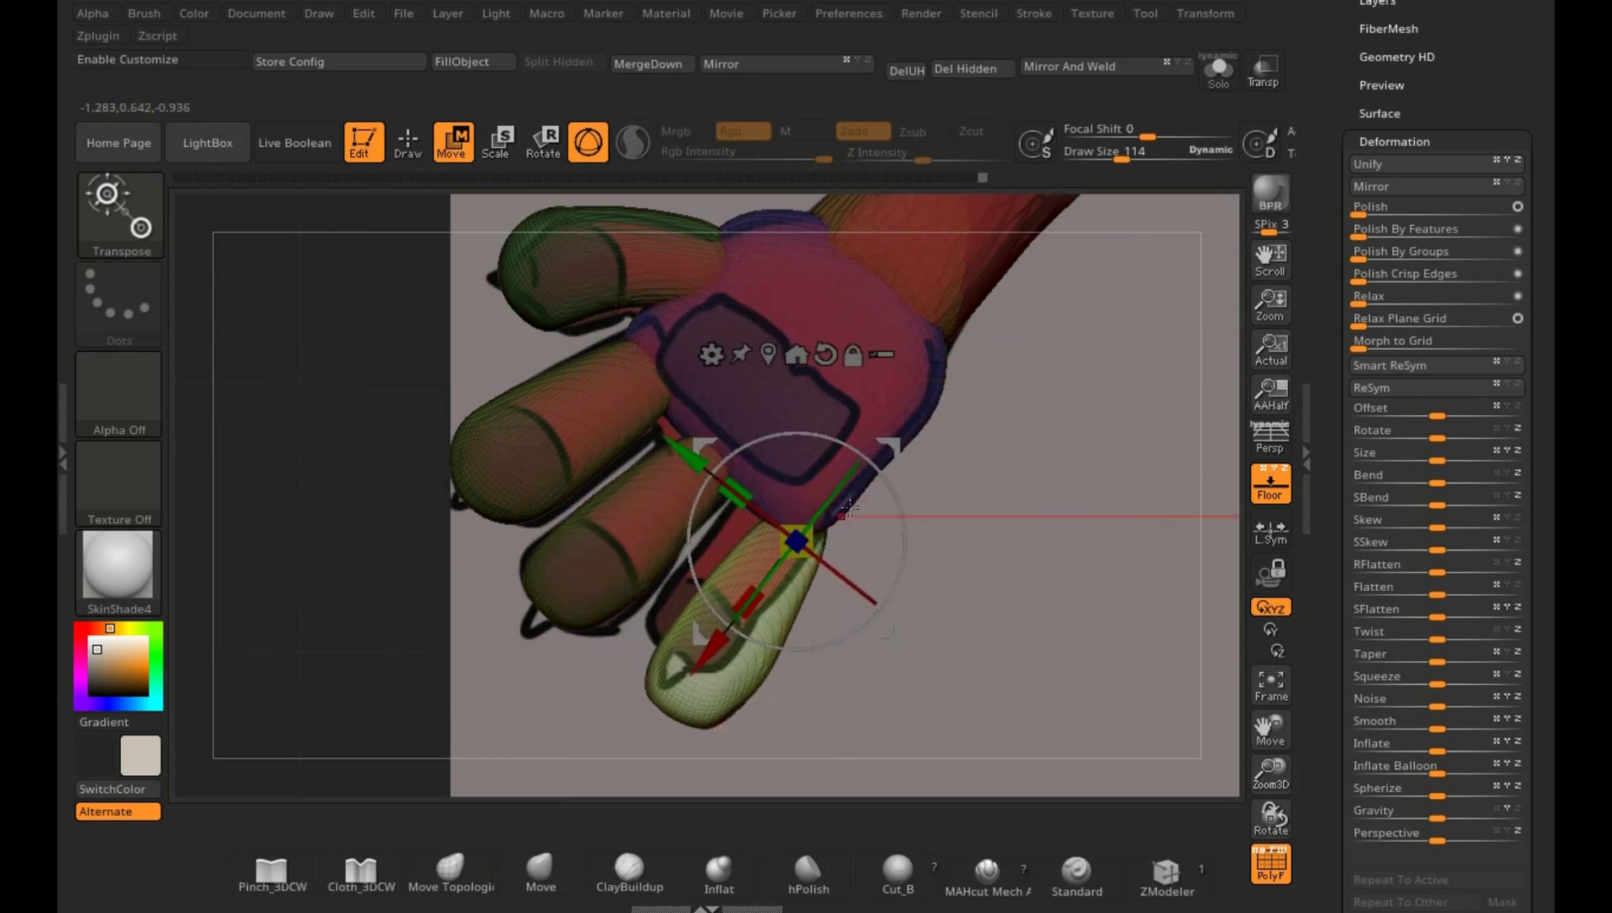
mouse_move(797, 541)
mouse_down()
mouse_move(786, 592)
mouse_move(778, 508)
mouse_up()
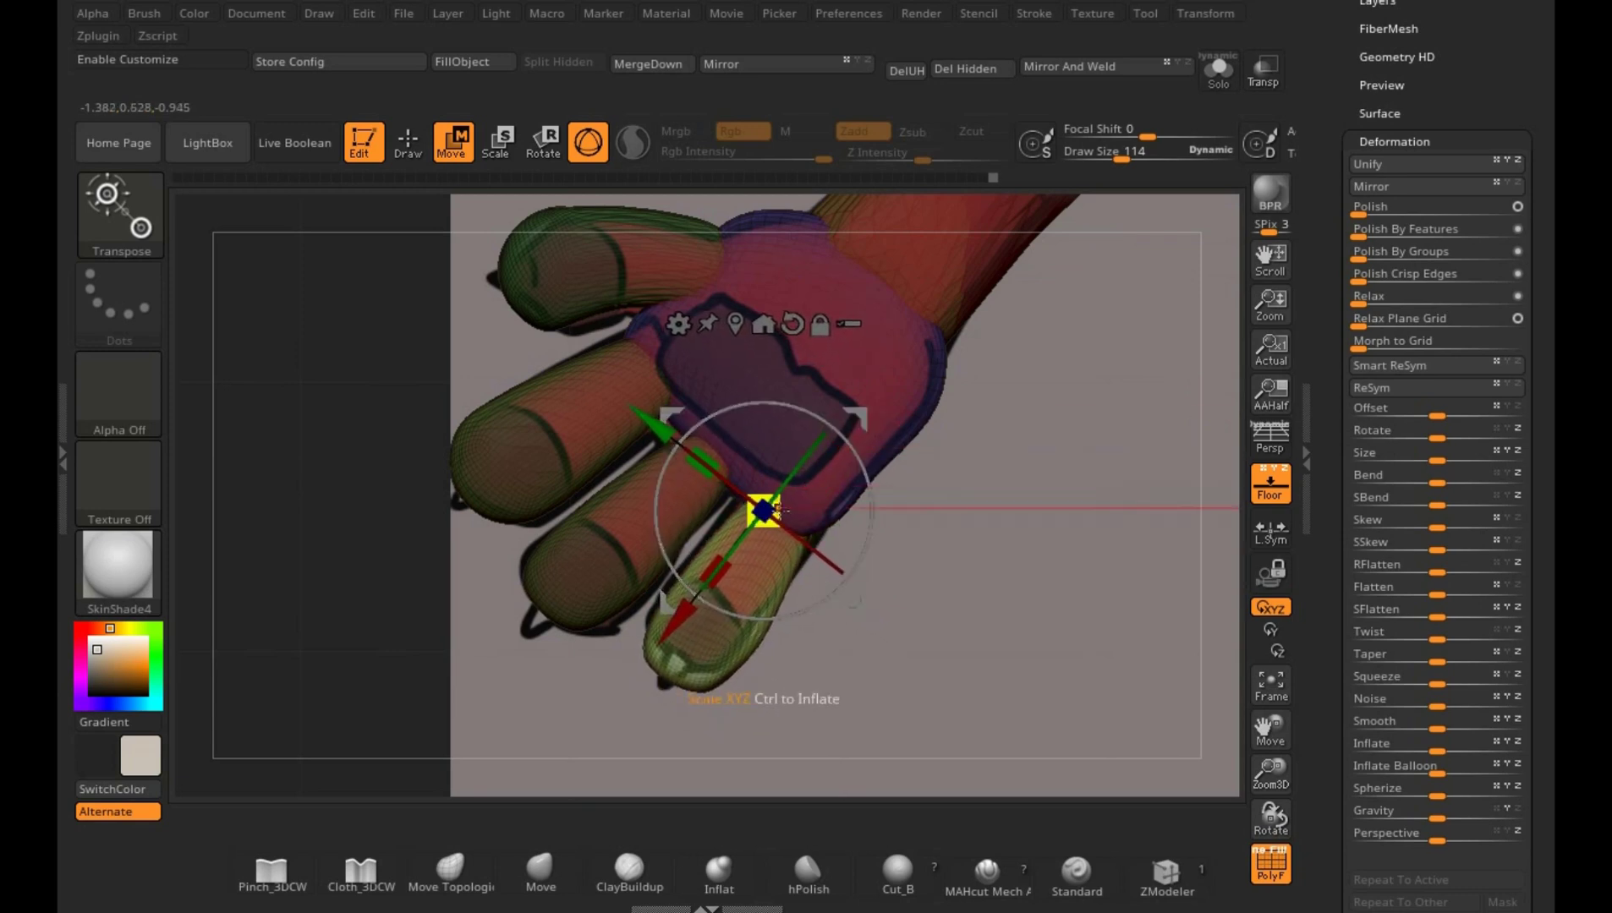
key(q)
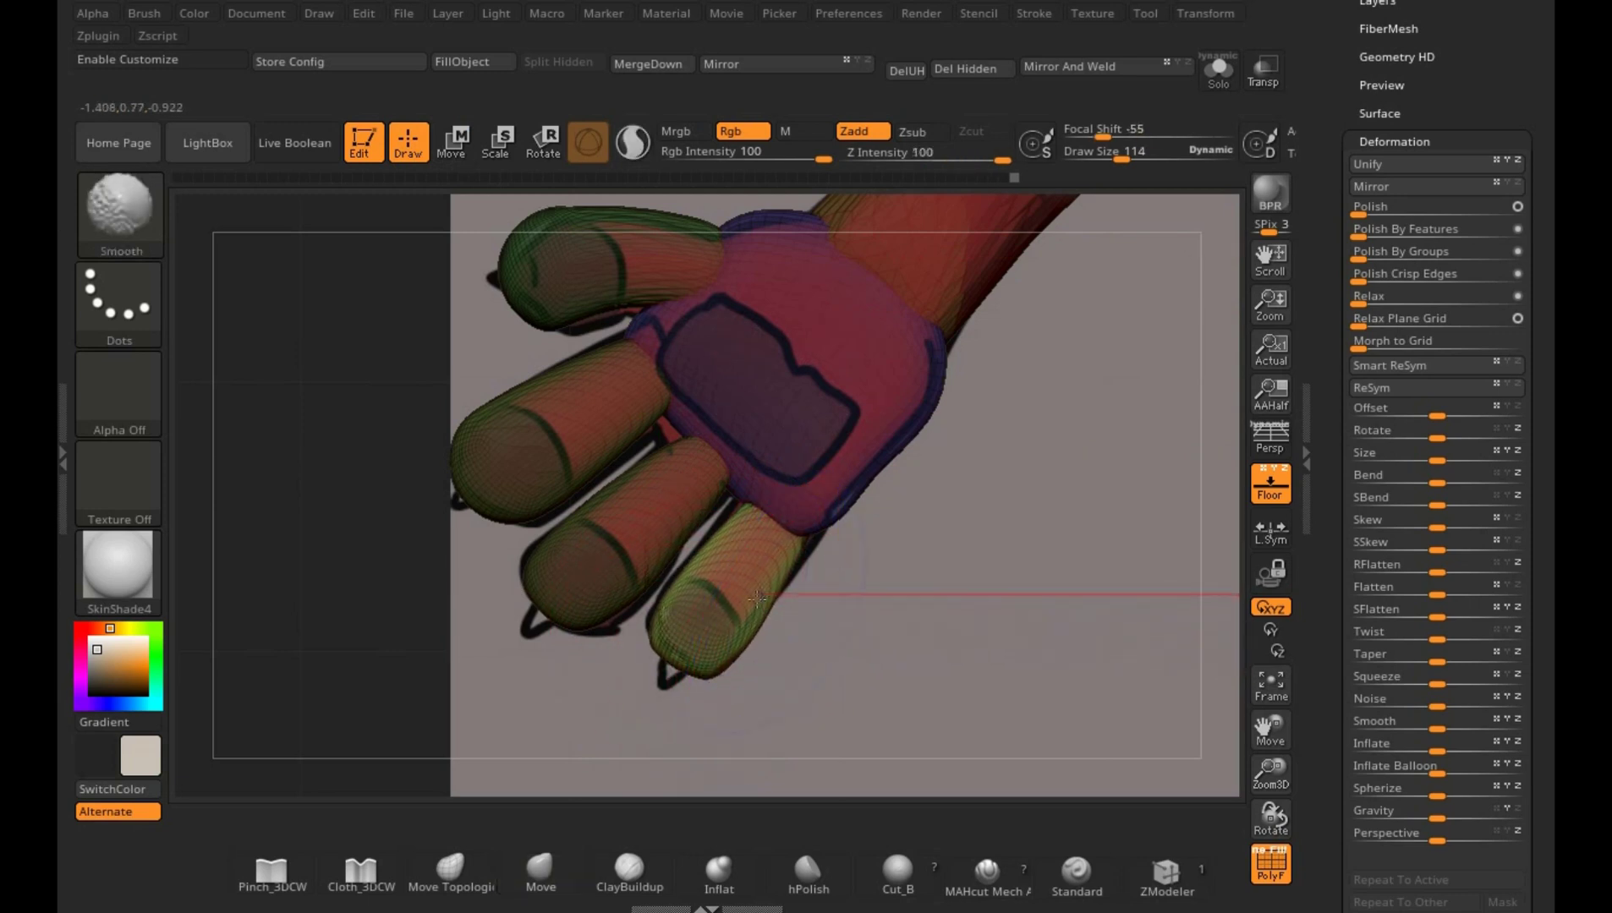
drag(301, 694, 928, 575)
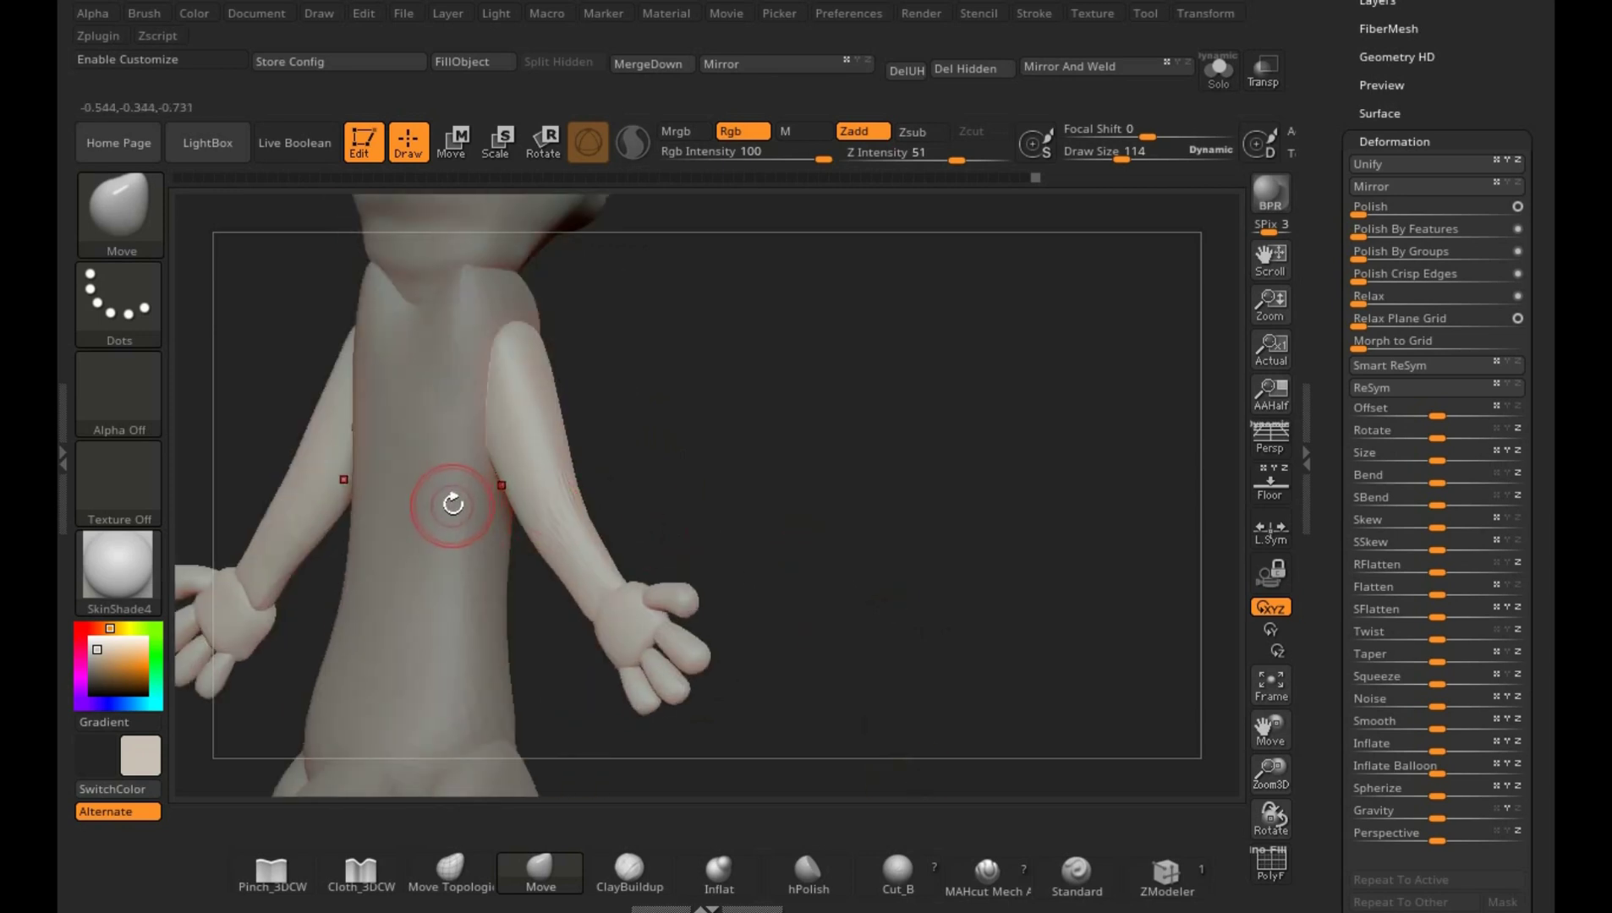
- On the fox body subtool, push the neck contour toward the reference collar with Move Topological
mouse_move(935, 586)
mouse_down()
mouse_move(900, 576)
mouse_move(974, 632)
mouse_up()
key(s)
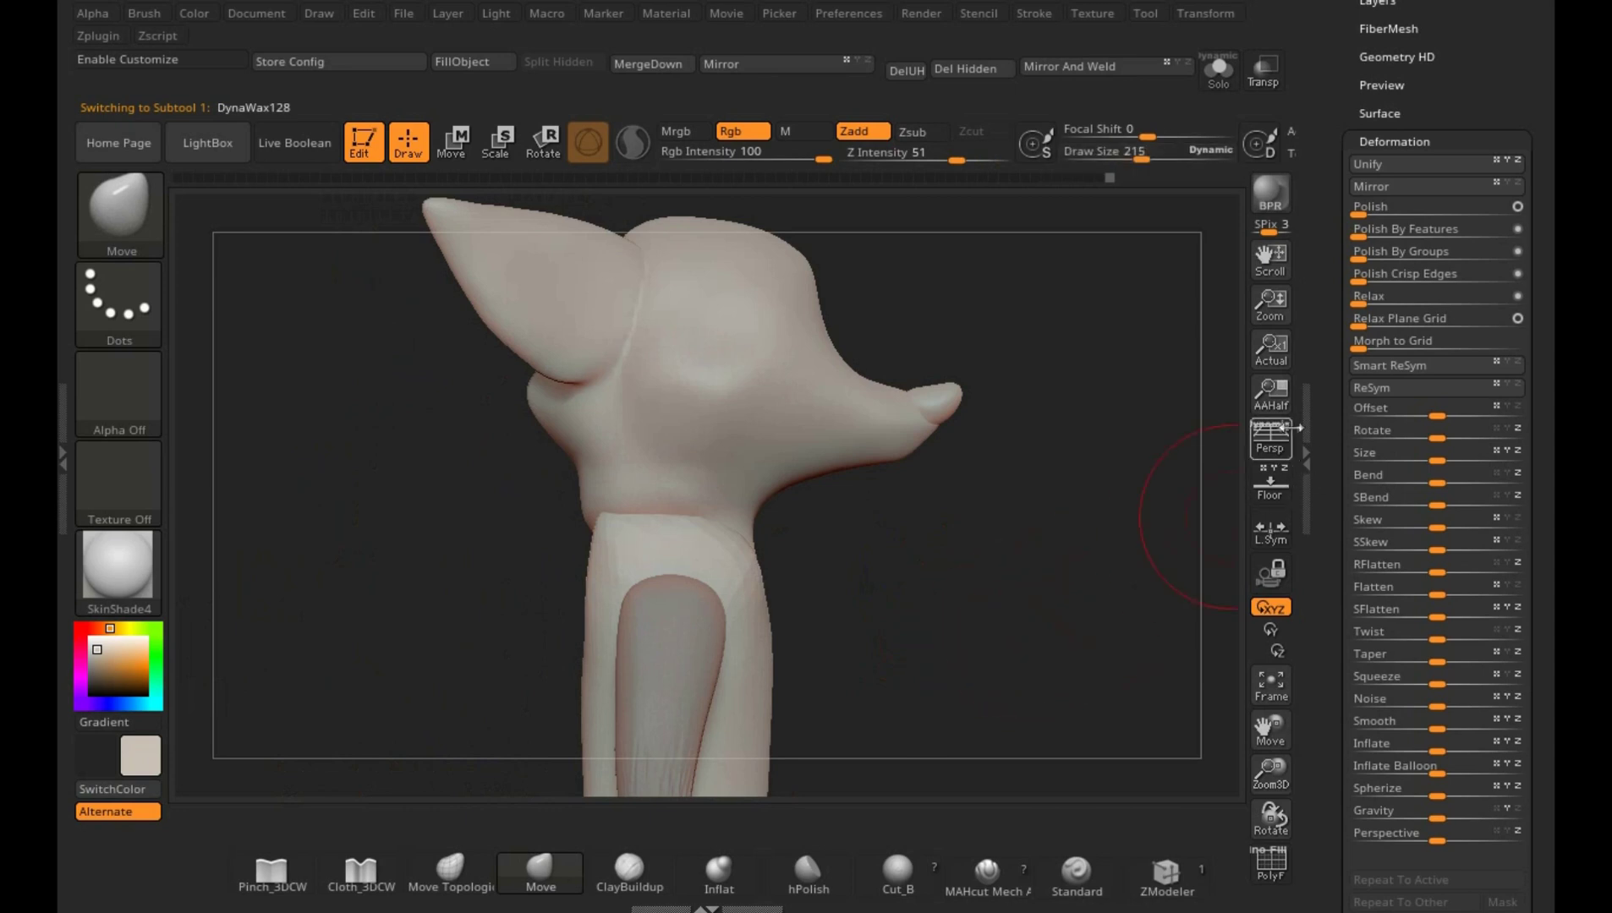
click(1269, 484)
mouse_move(1018, 569)
mouse_down()
mouse_move(1085, 546)
mouse_move(874, 538)
mouse_up()
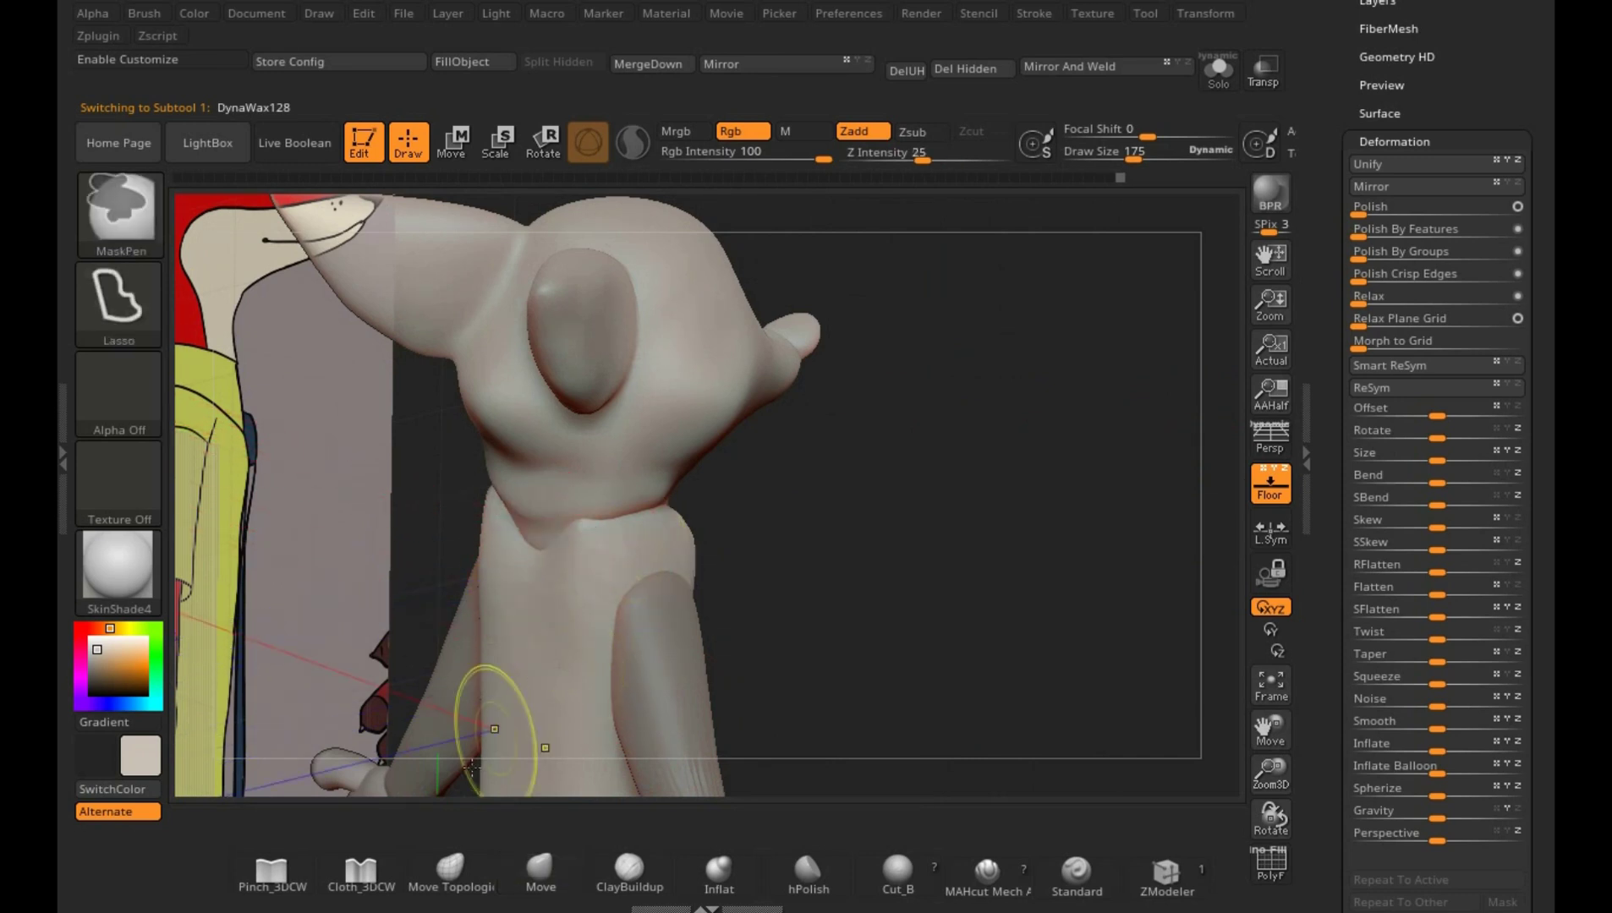
click(450, 869)
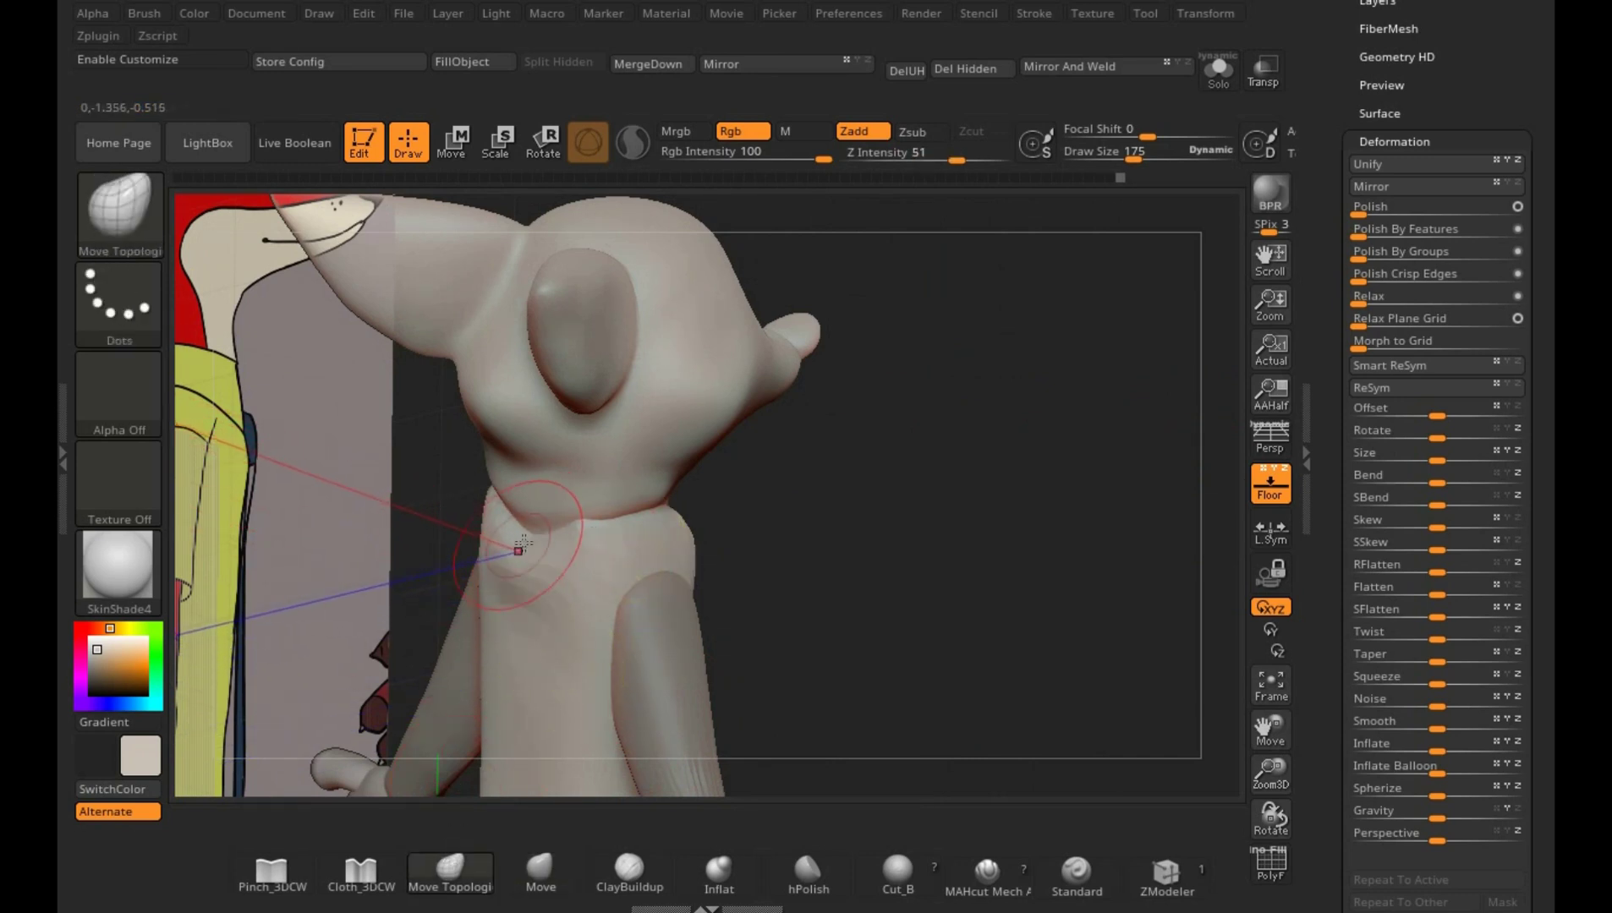
mouse_move(792, 476)
mouse_down()
mouse_move(536, 536)
mouse_move(774, 532)
mouse_move(700, 445)
mouse_up()
drag(535, 562, 530, 567)
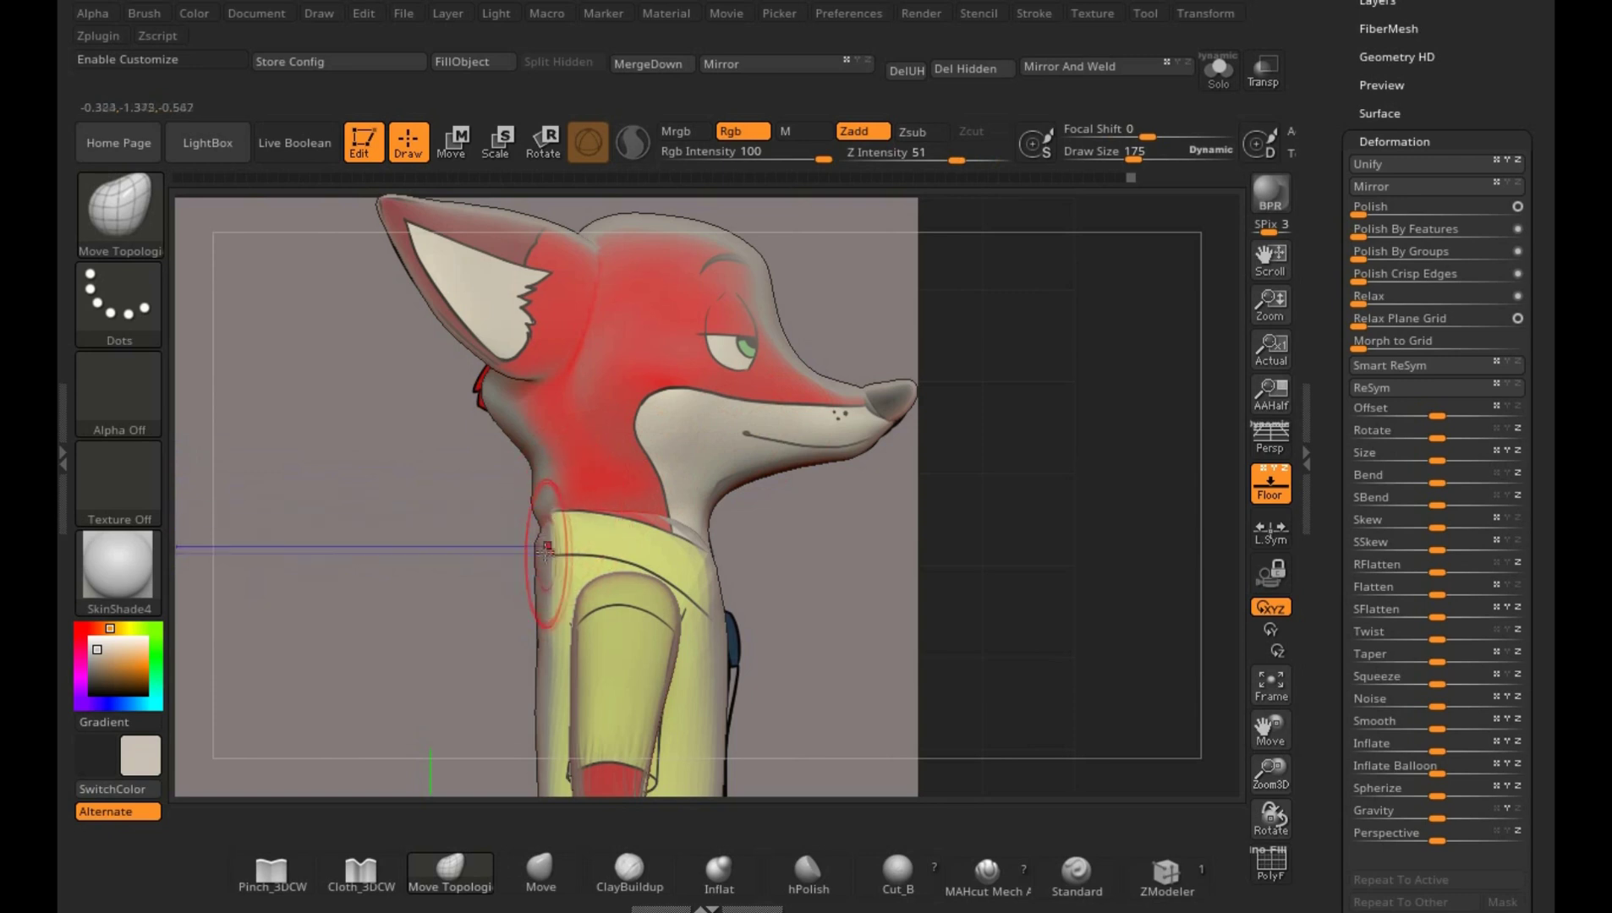
- Check the fox against the reference from the front, then hide the reference drawing
drag(896, 580, 531, 531)
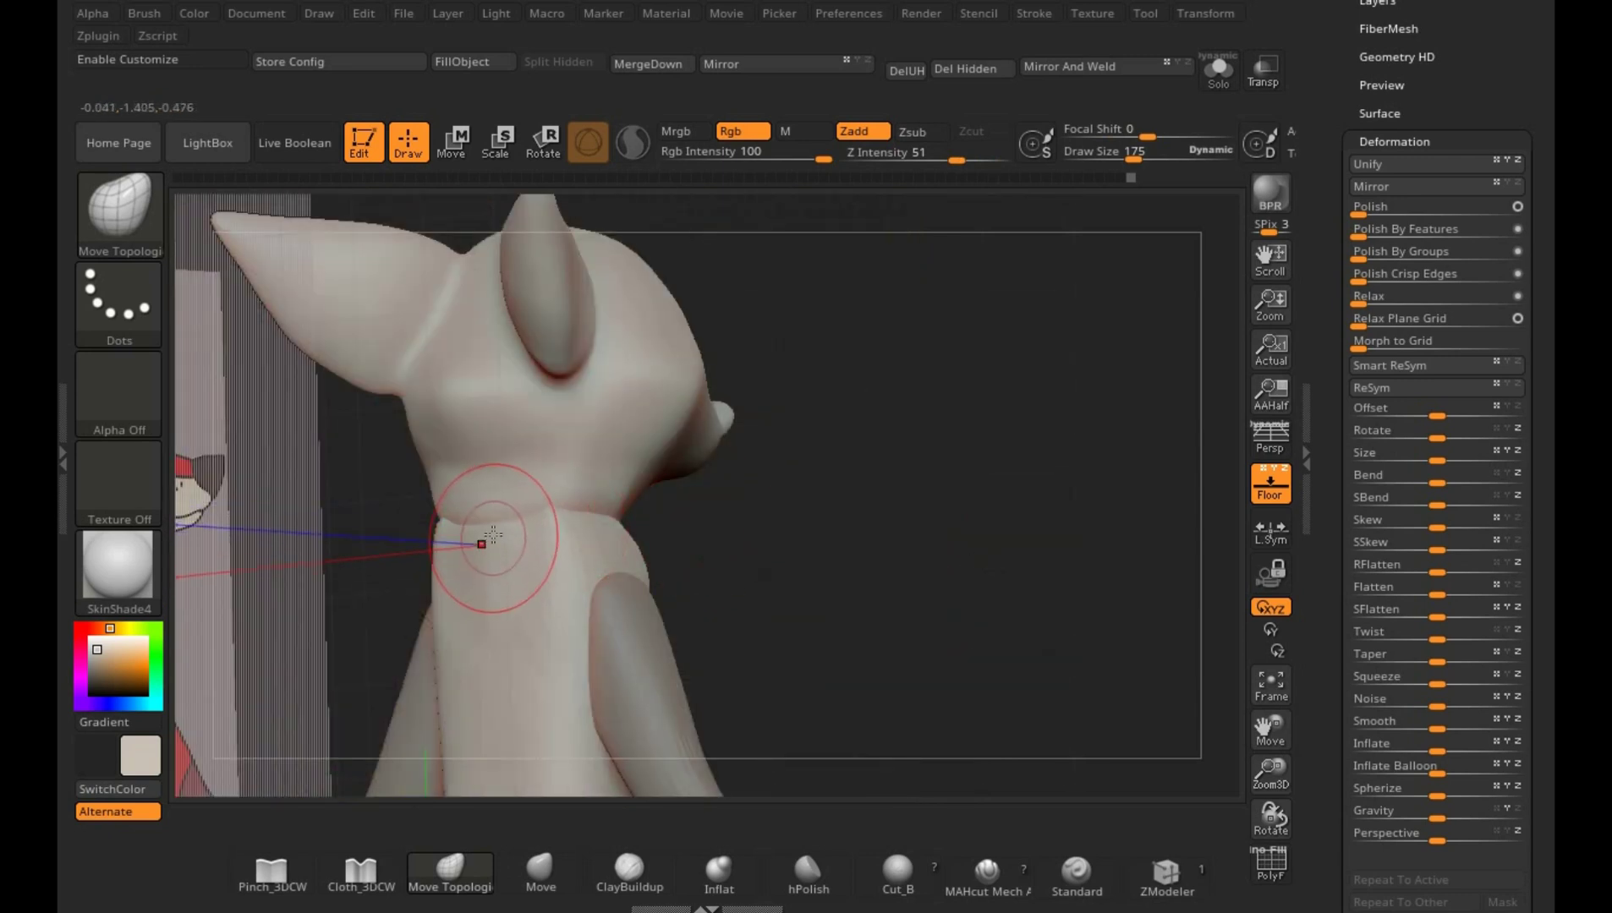
shift+drag(540, 565, 773, 499)
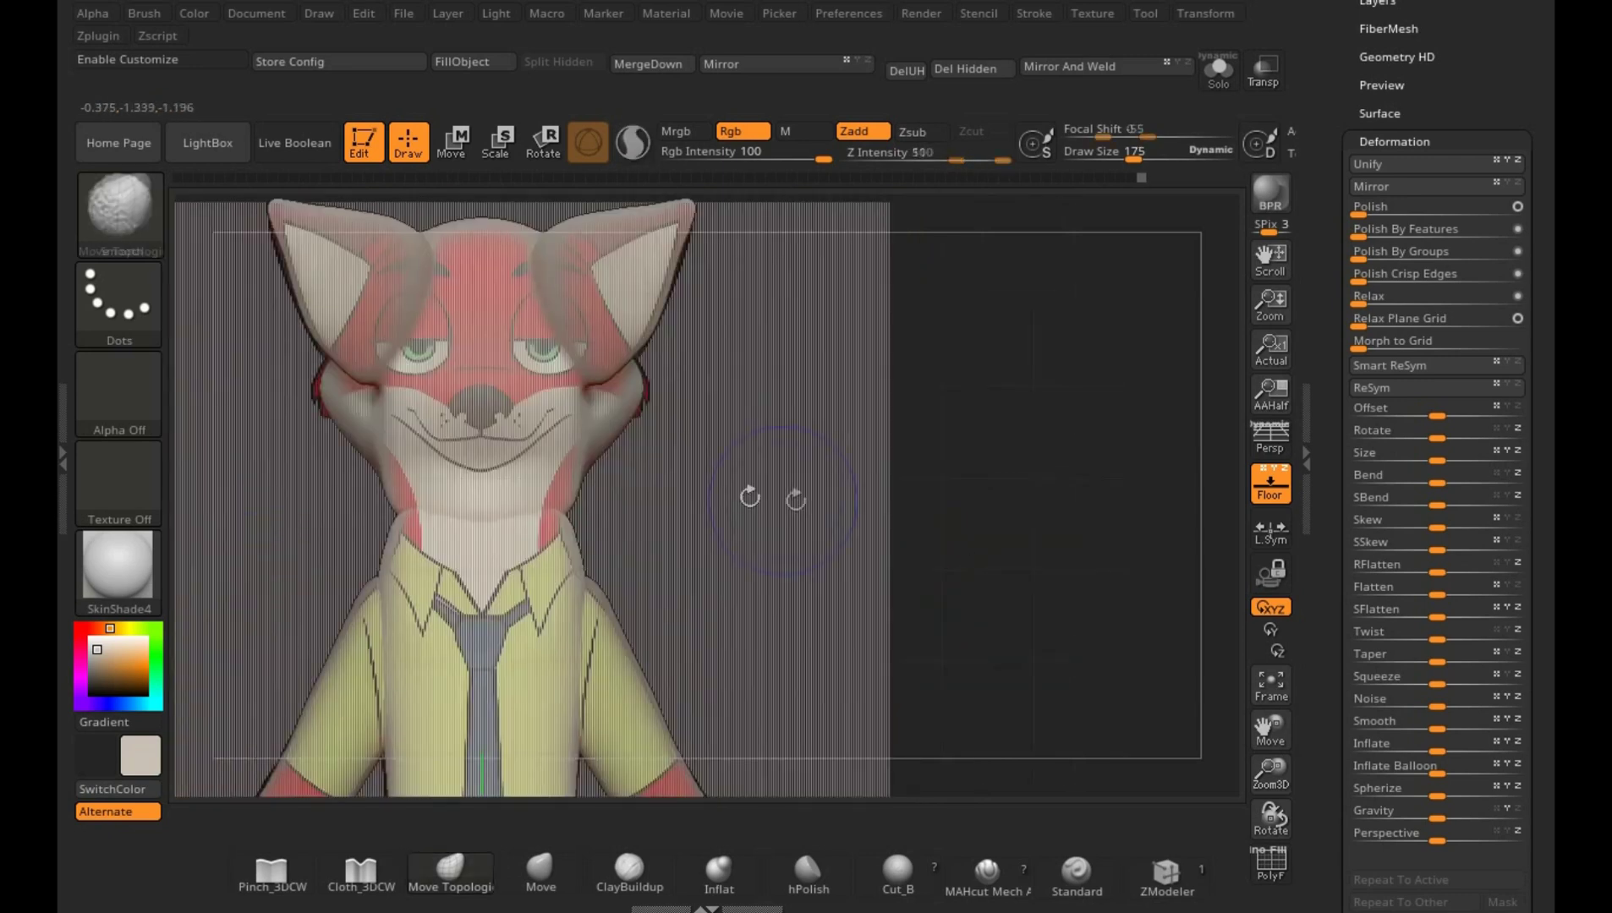
drag(522, 529, 1013, 668)
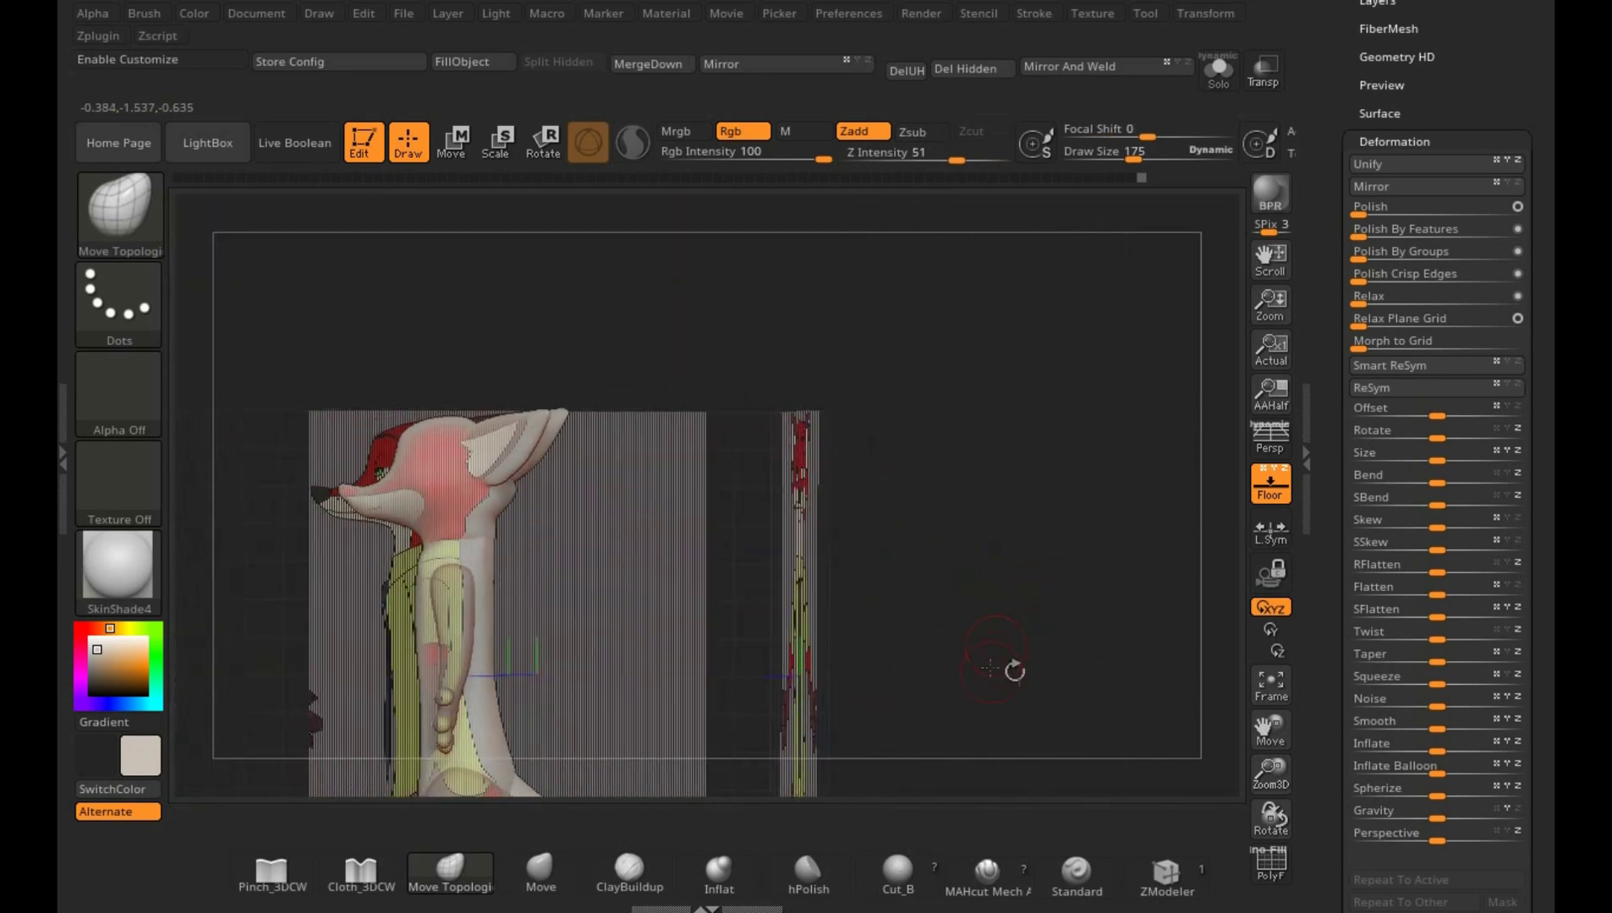
click(1268, 487)
mouse_move(989, 522)
mouse_down()
mouse_move(845, 676)
mouse_move(812, 674)
mouse_move(877, 648)
mouse_move(867, 658)
mouse_move(985, 651)
mouse_up()
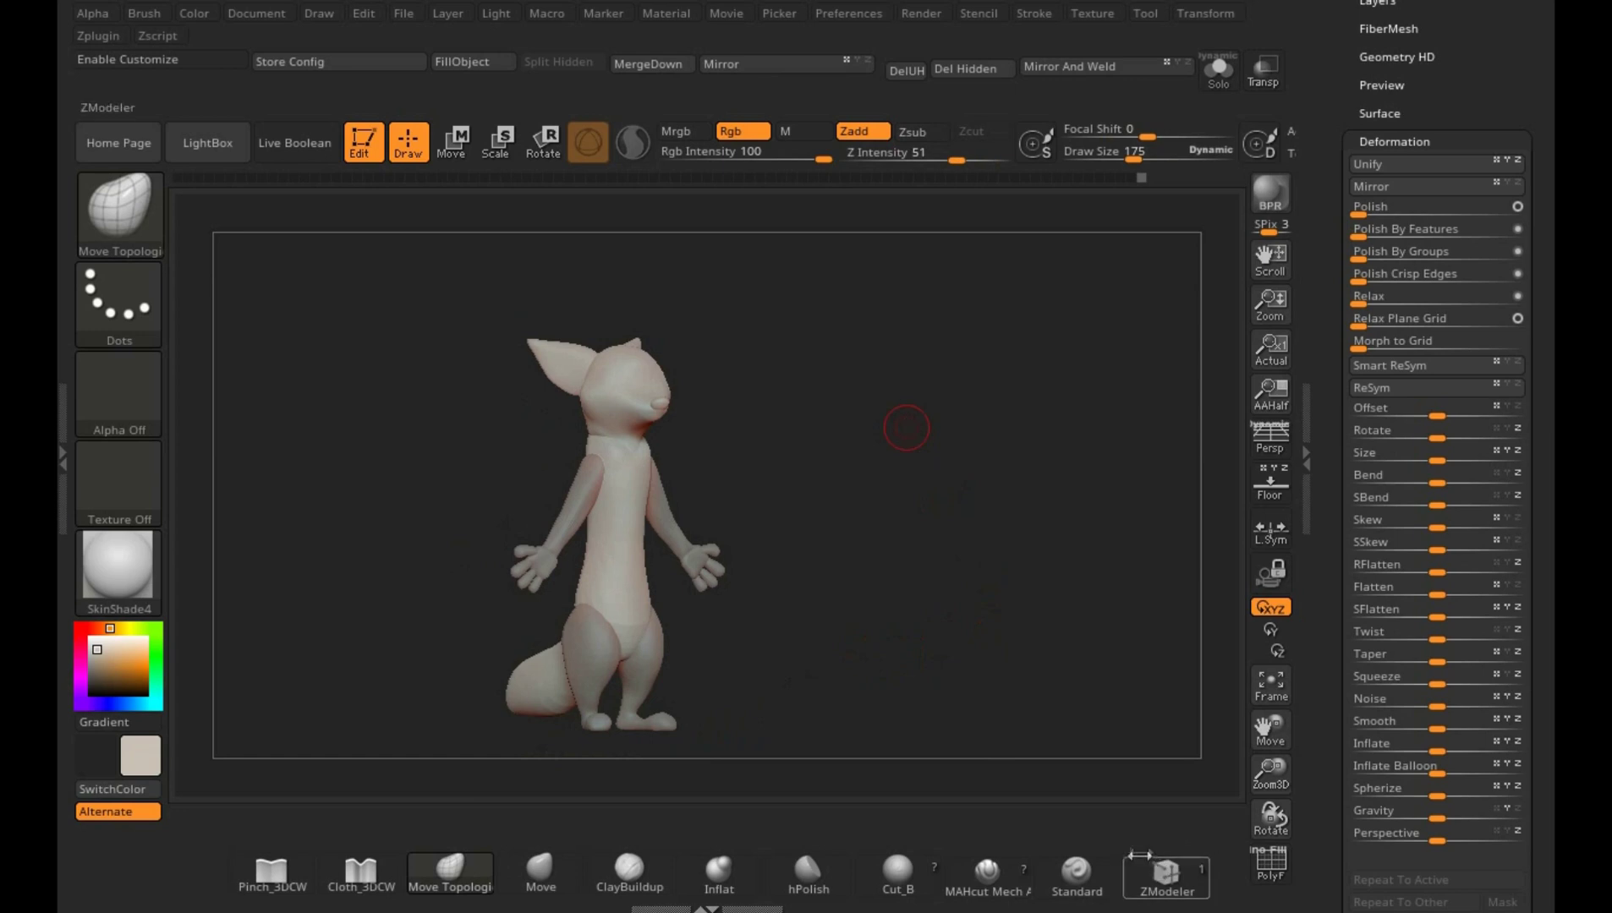
mouse_move(900, 586)
mouse_down()
mouse_move(935, 648)
mouse_move(888, 651)
mouse_move(914, 633)
mouse_move(959, 716)
mouse_move(924, 641)
mouse_move(983, 679)
mouse_move(992, 658)
mouse_move(949, 691)
mouse_move(1024, 658)
mouse_move(1021, 672)
mouse_move(988, 663)
mouse_move(1008, 781)
mouse_up()
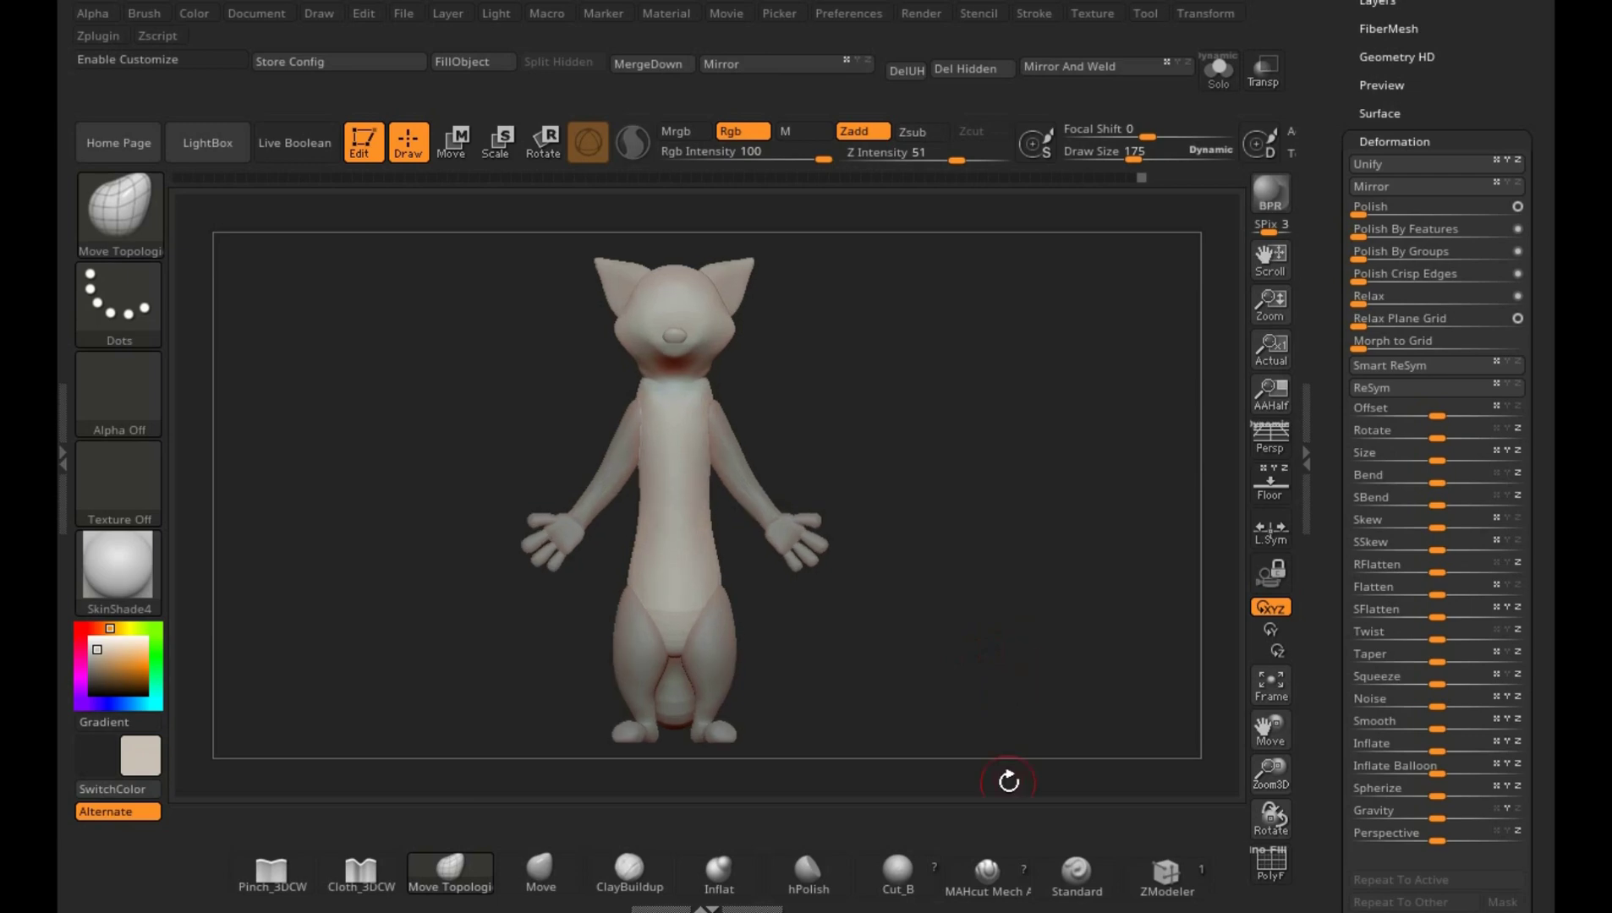